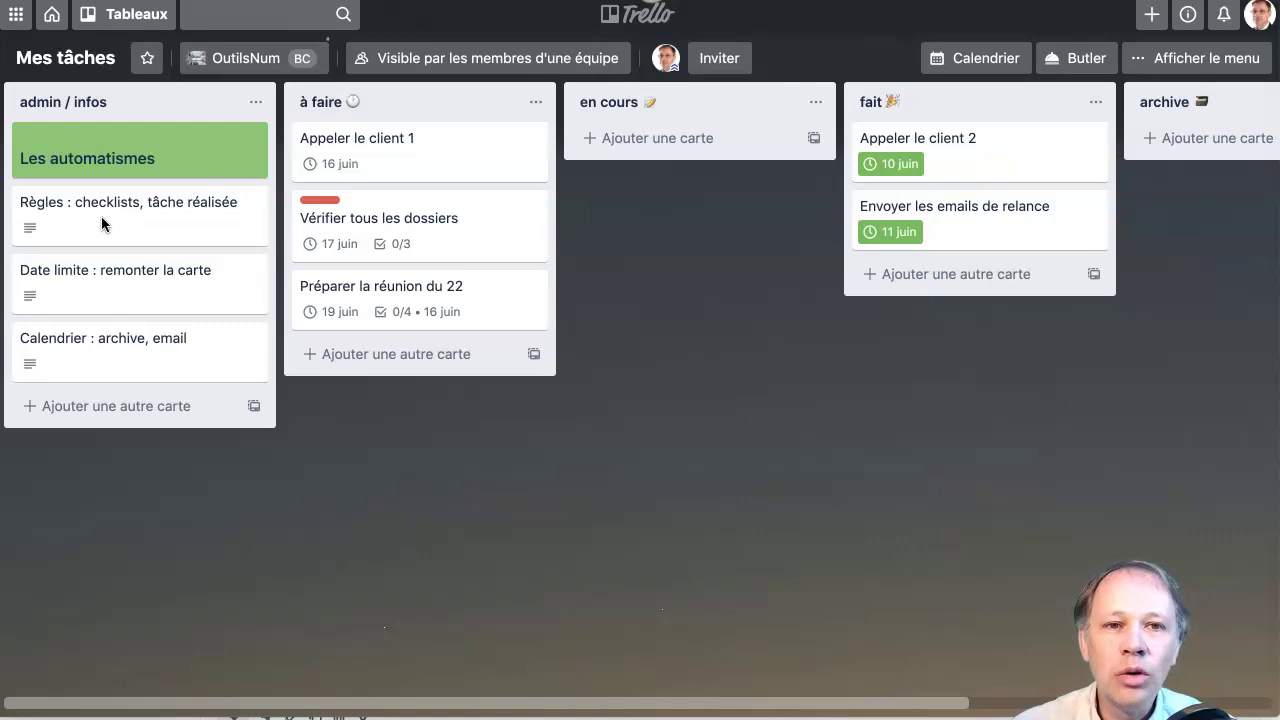
Review the descriptions of the "Règles", "Date limite" and "Calendrier" cards in the "admin / infos" list.
click(101, 216)
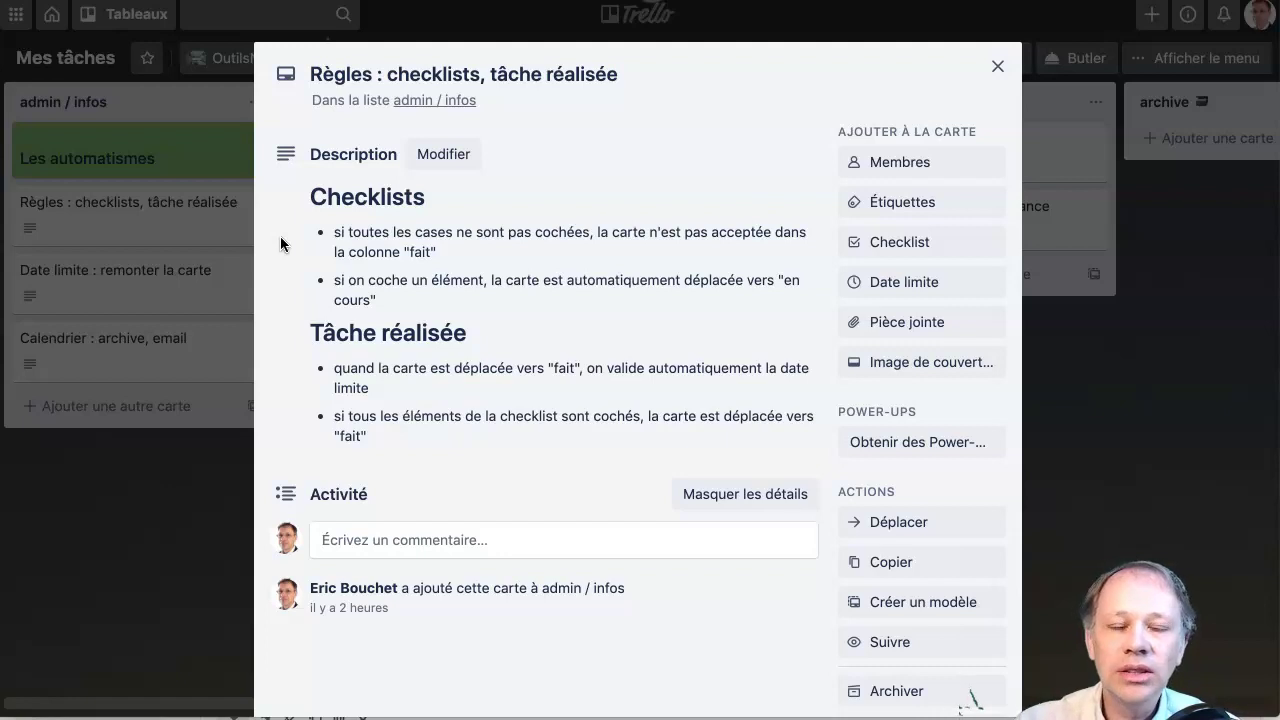
click(997, 67)
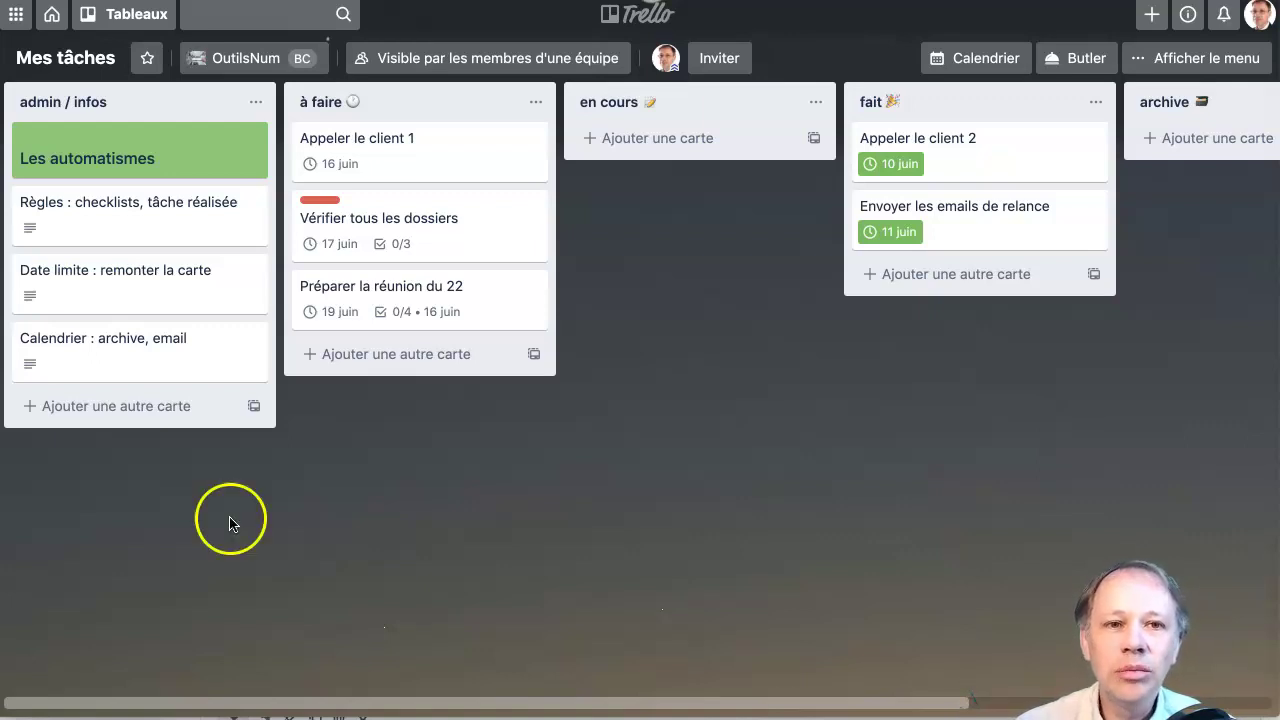
click(134, 290)
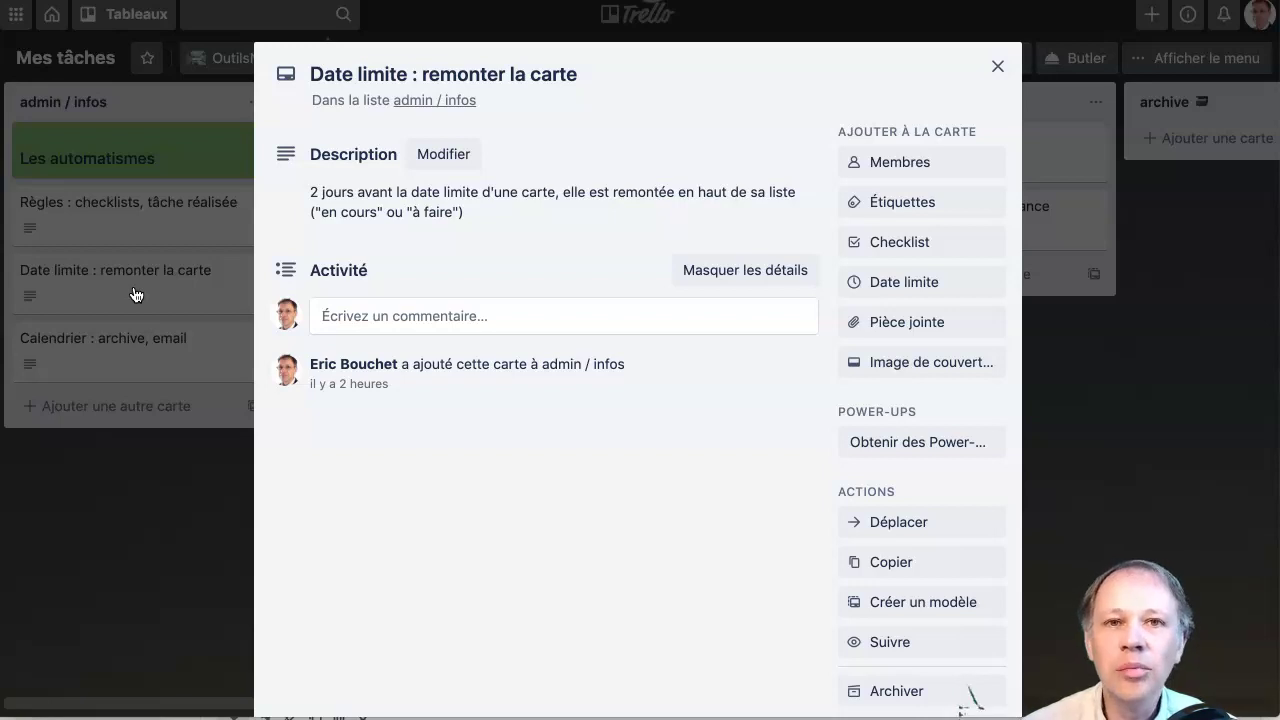
click(996, 70)
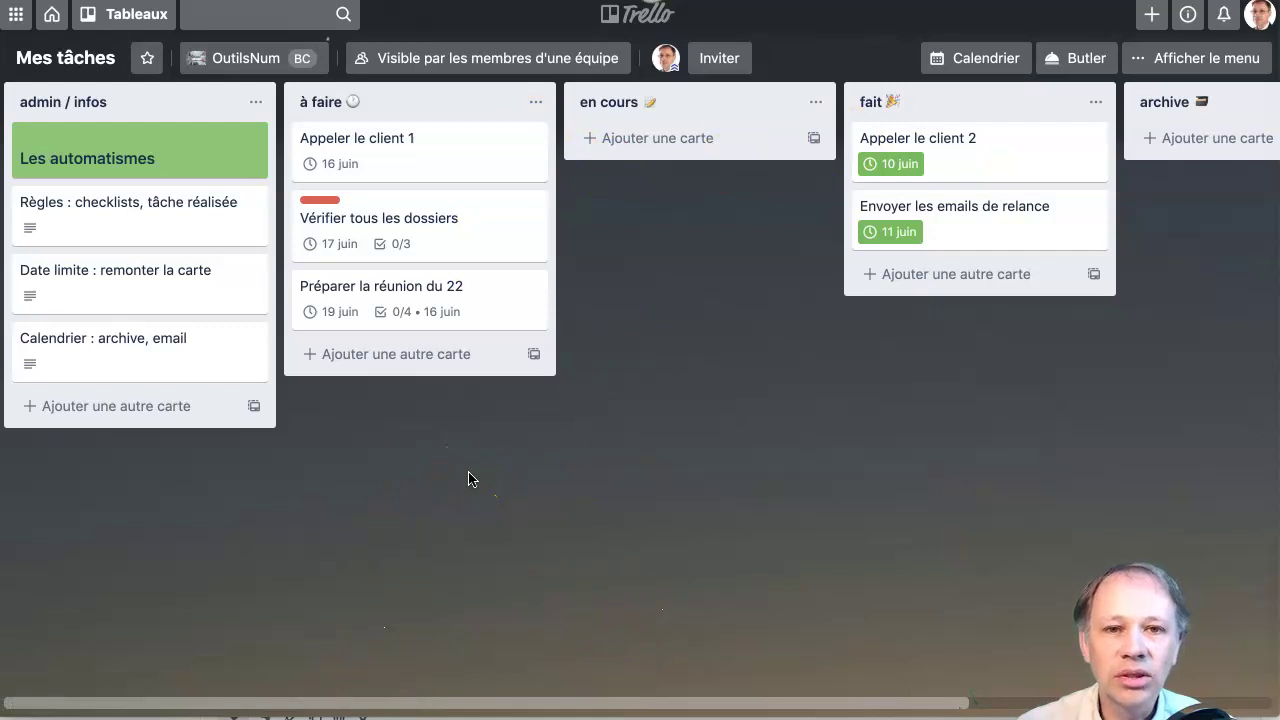
click(99, 348)
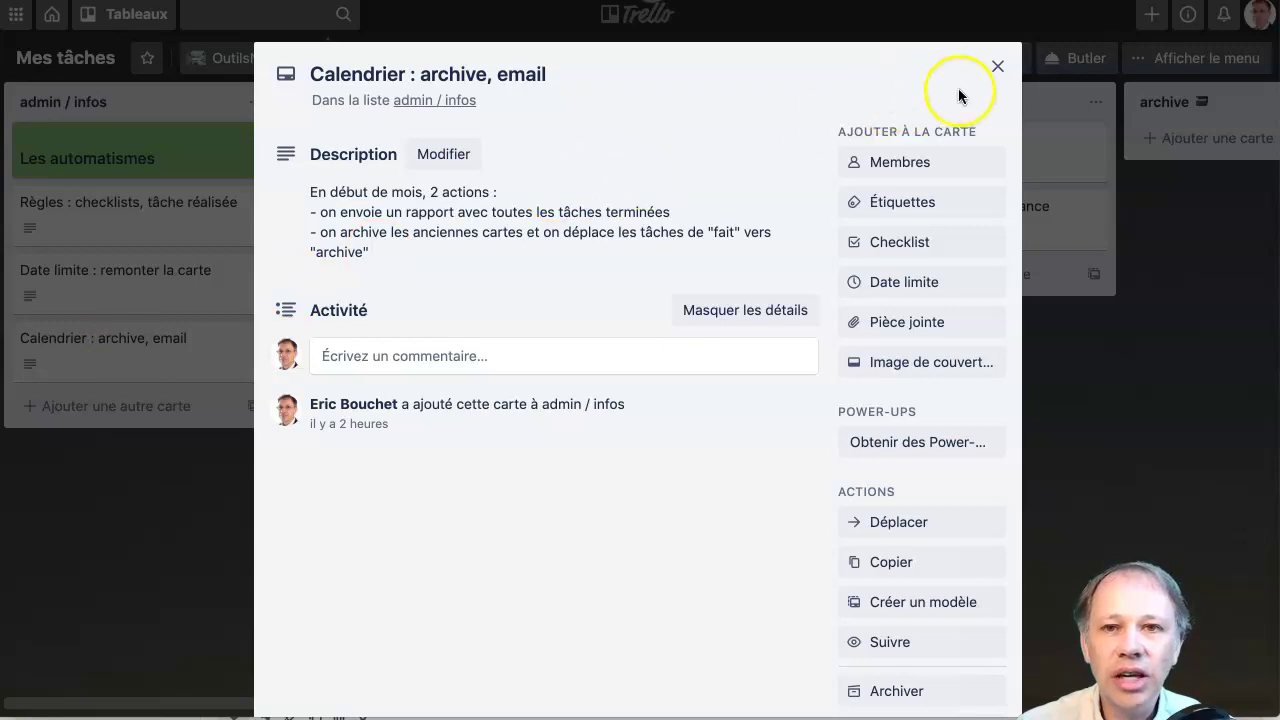
click(996, 66)
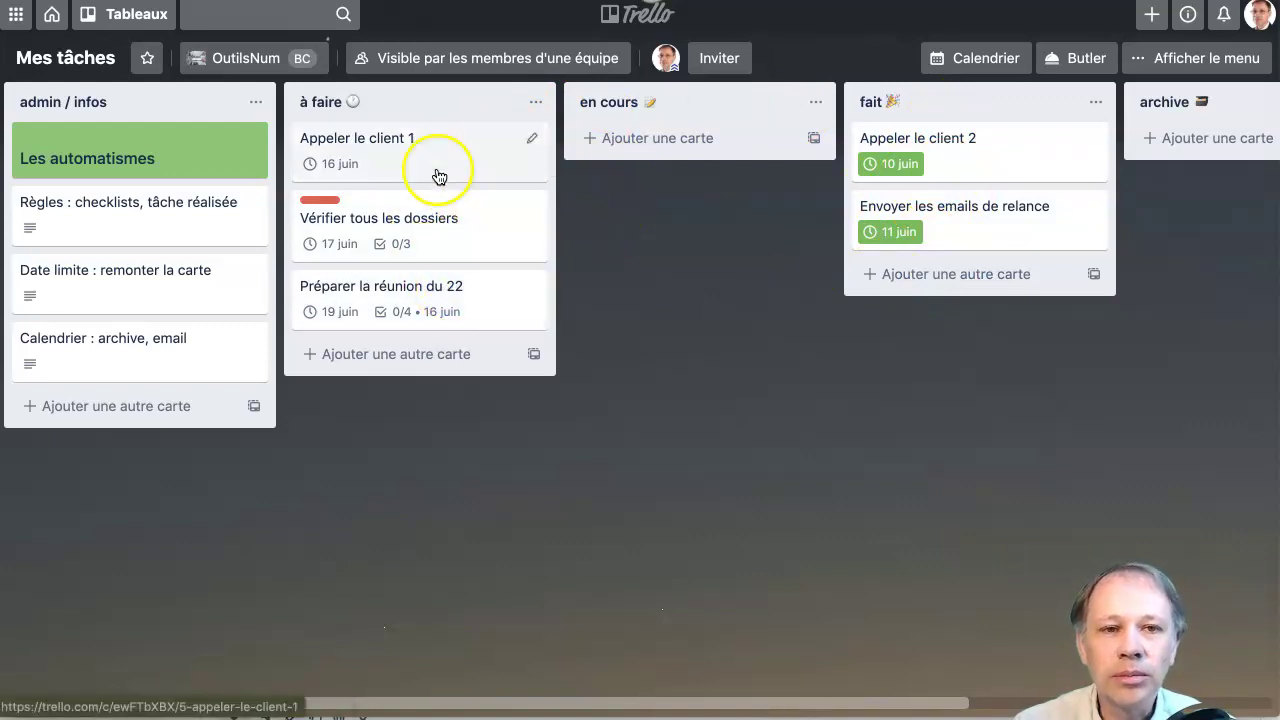
Start a new Butler rule and set its card-move trigger to a card being added to list "fait".
click(1072, 58)
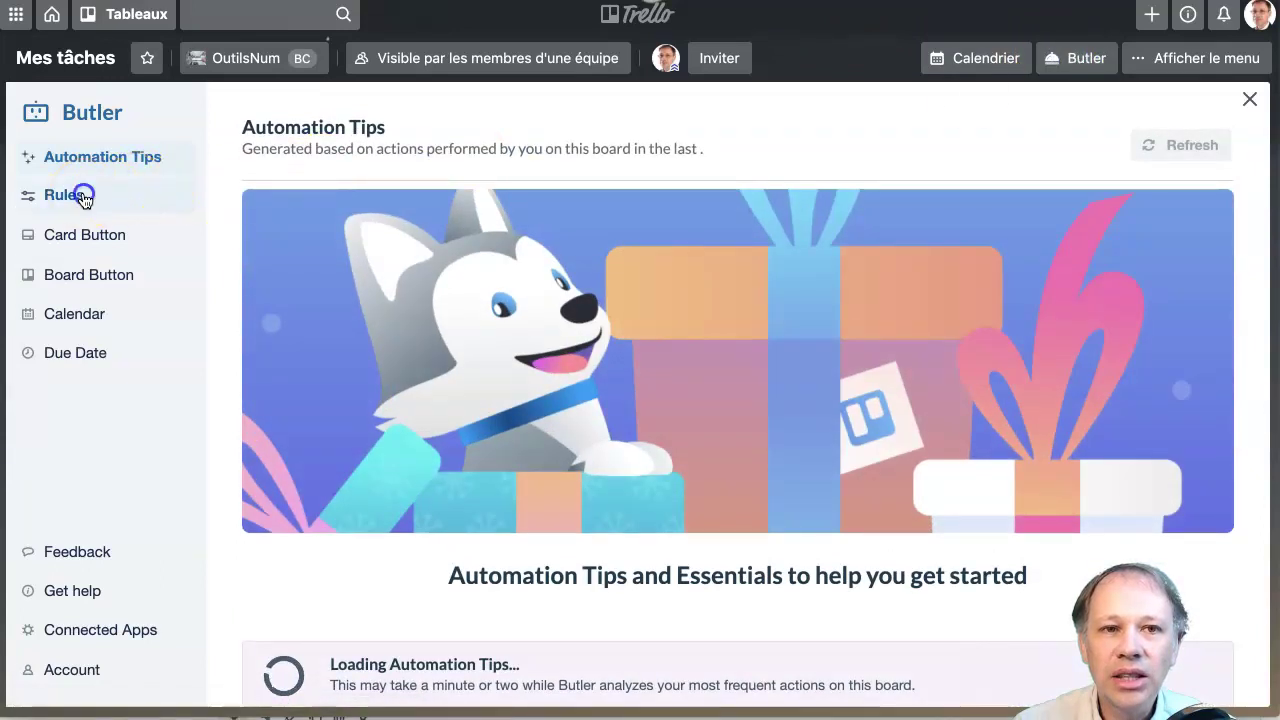
click(83, 198)
click(1167, 143)
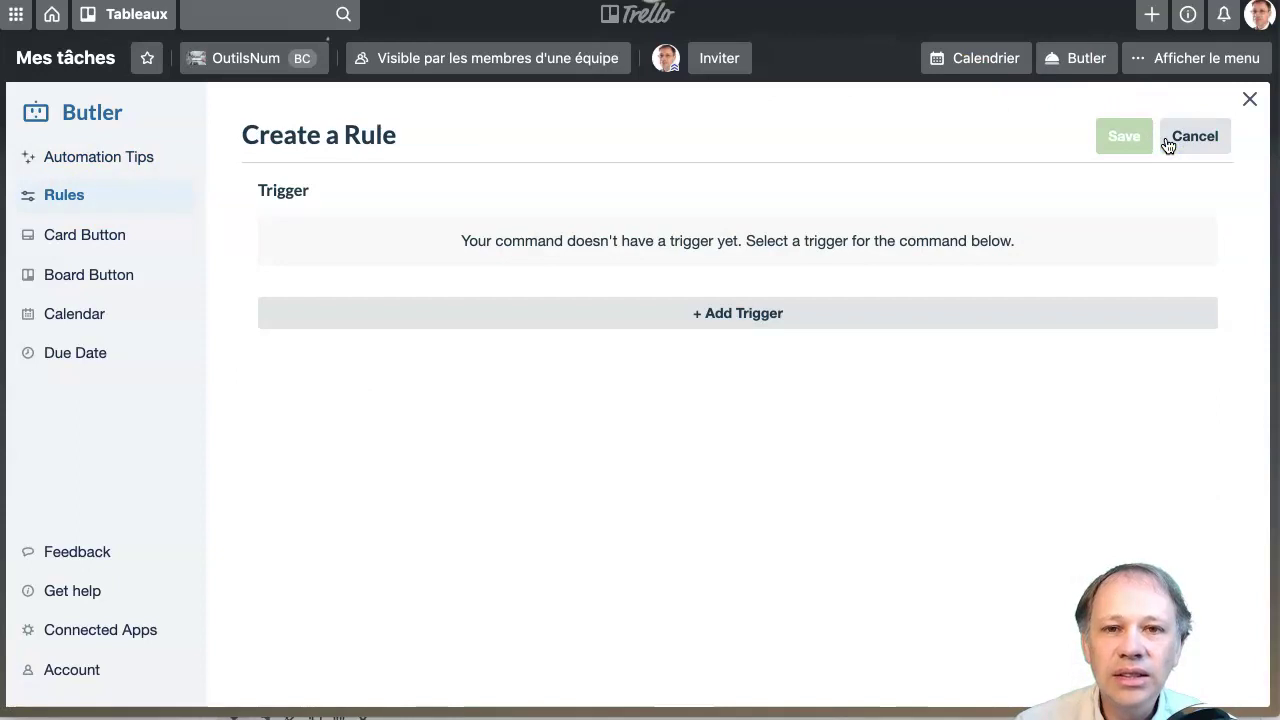
click(734, 313)
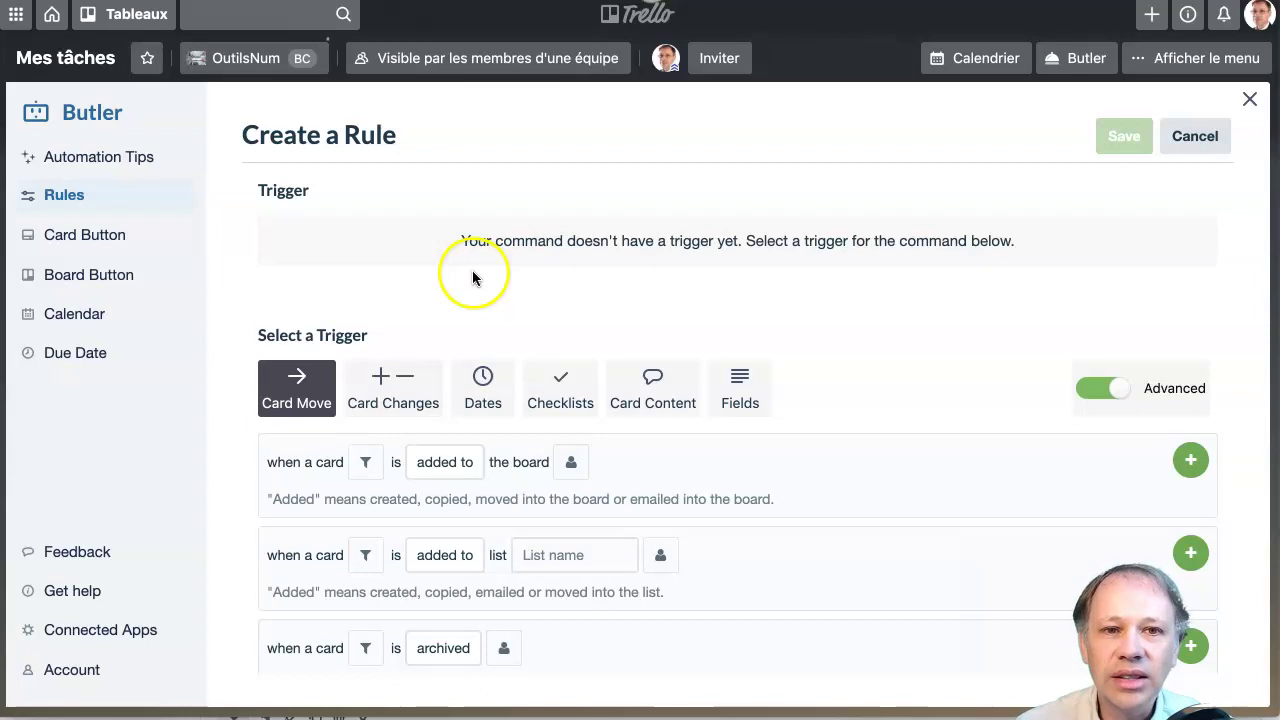
scroll(473, 278, down, 1)
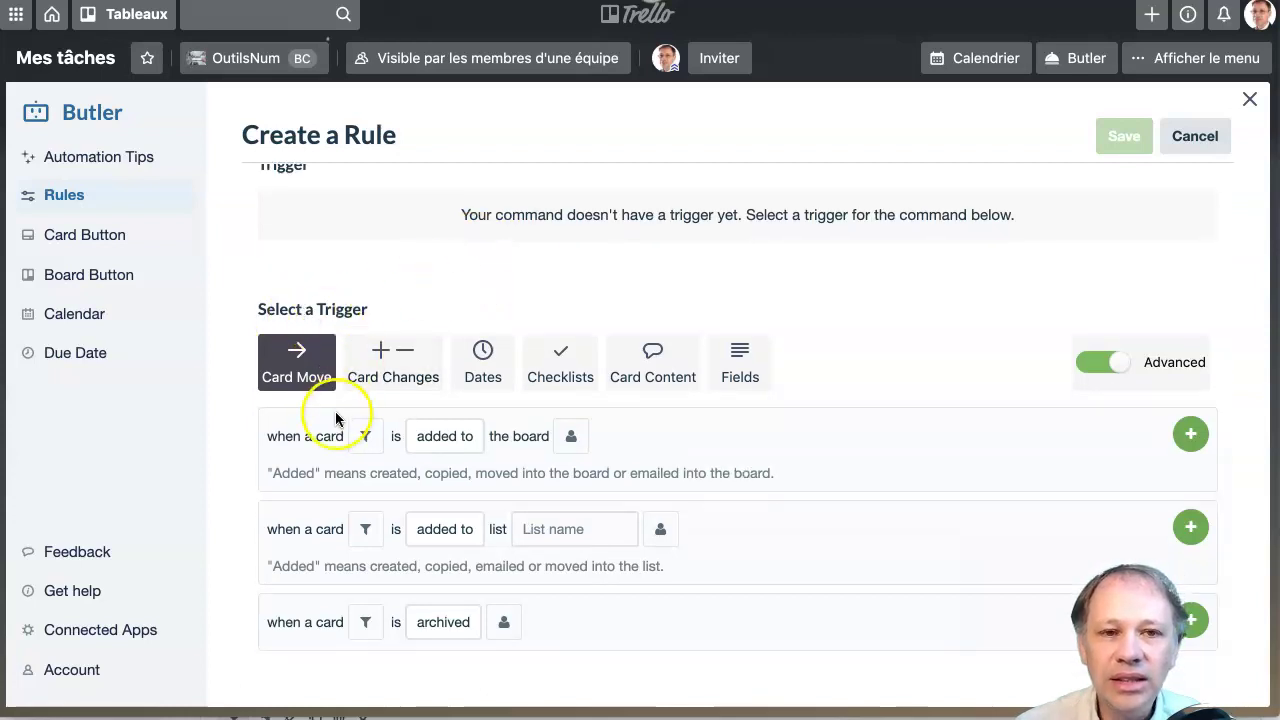
click(458, 442)
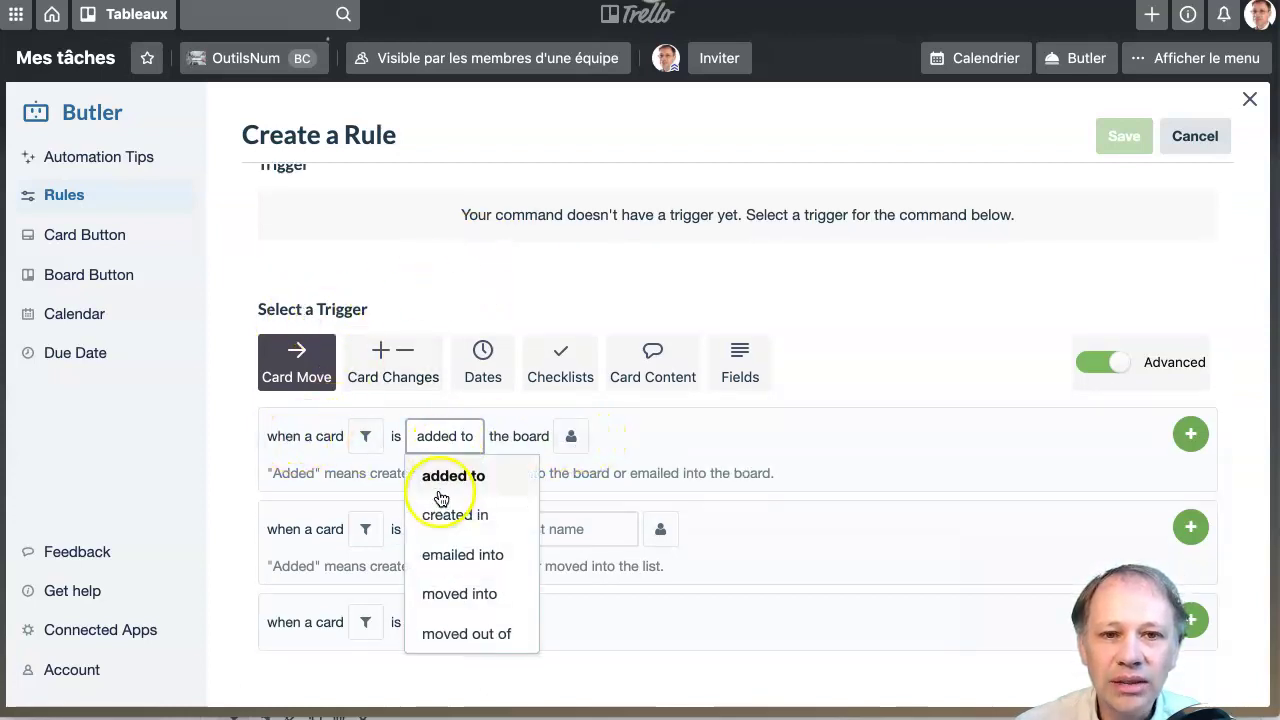
click(551, 529)
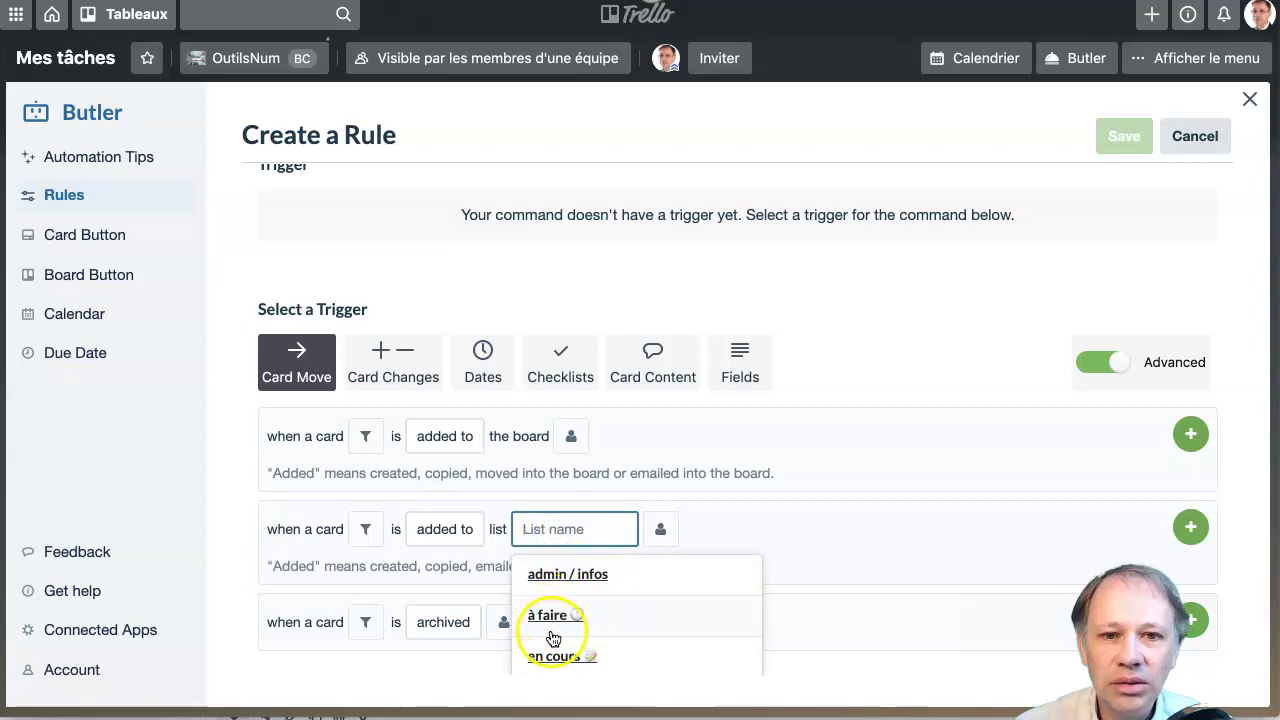
scroll(545, 645, down, 2)
click(546, 609)
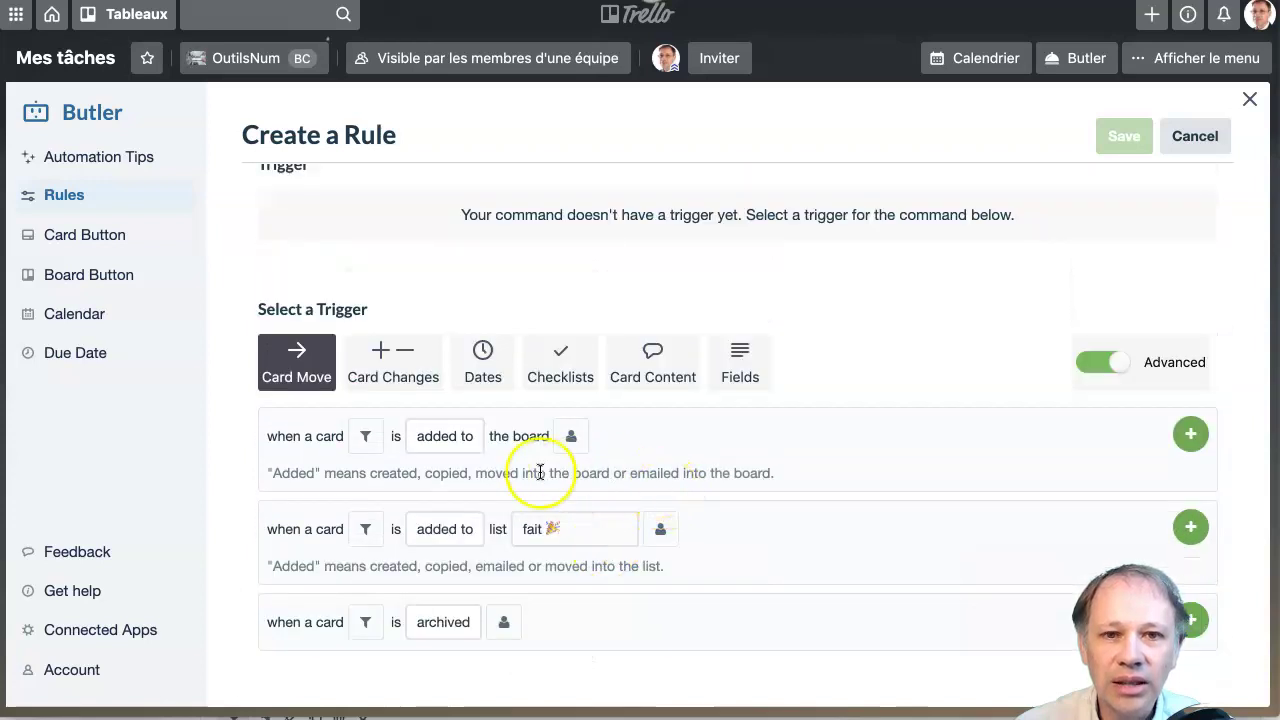
click(366, 536)
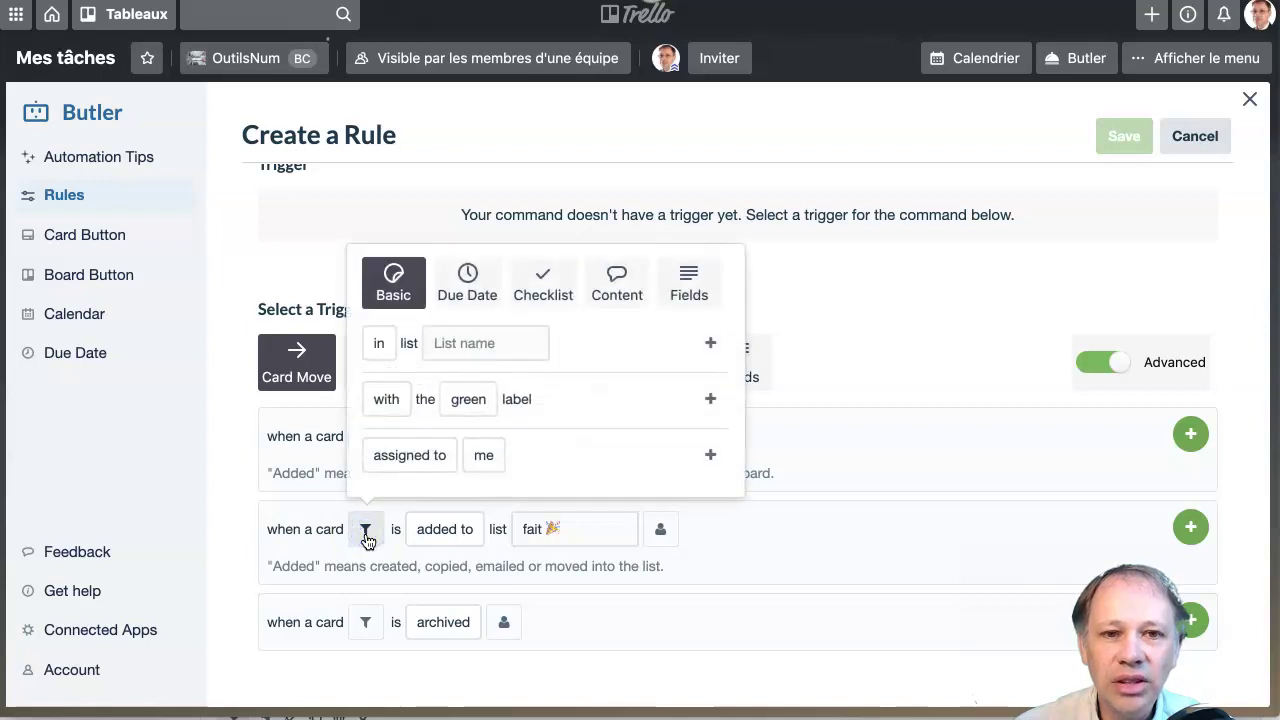
click(909, 377)
click(1103, 362)
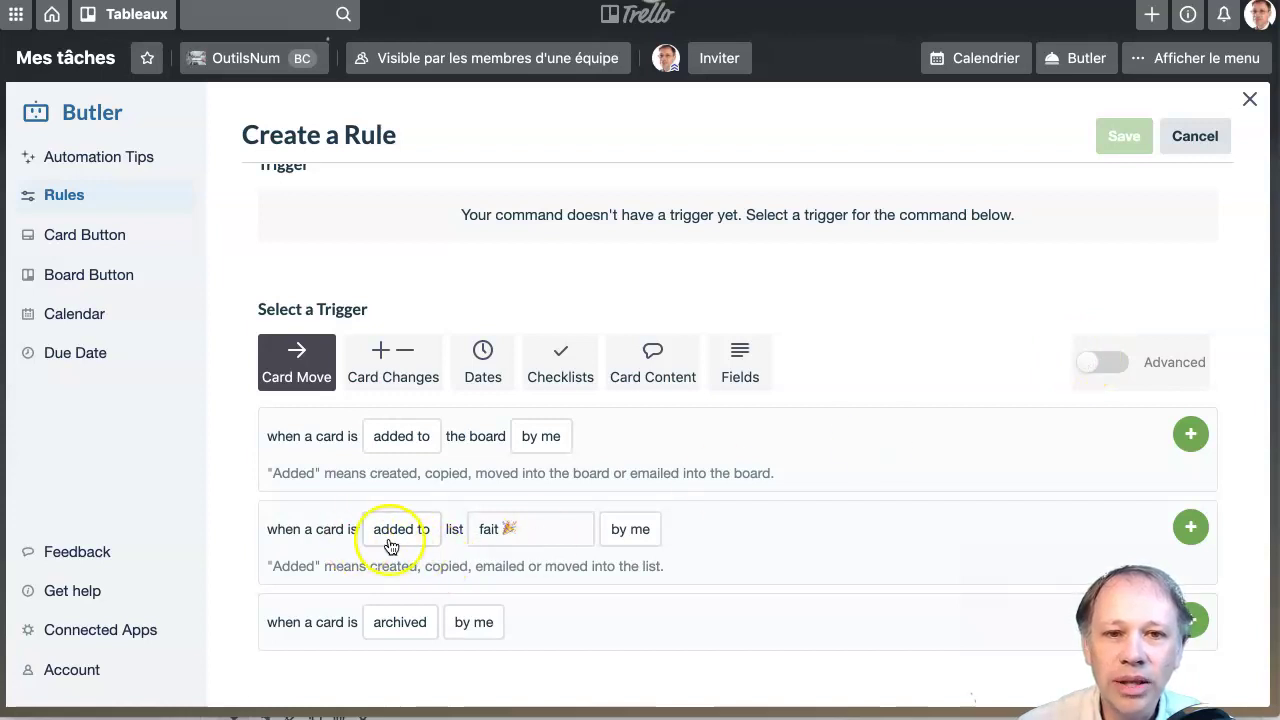
click(1105, 362)
click(412, 529)
Filter the trigger to cards "with an incomplete checklist" and add it to the rule.
click(366, 531)
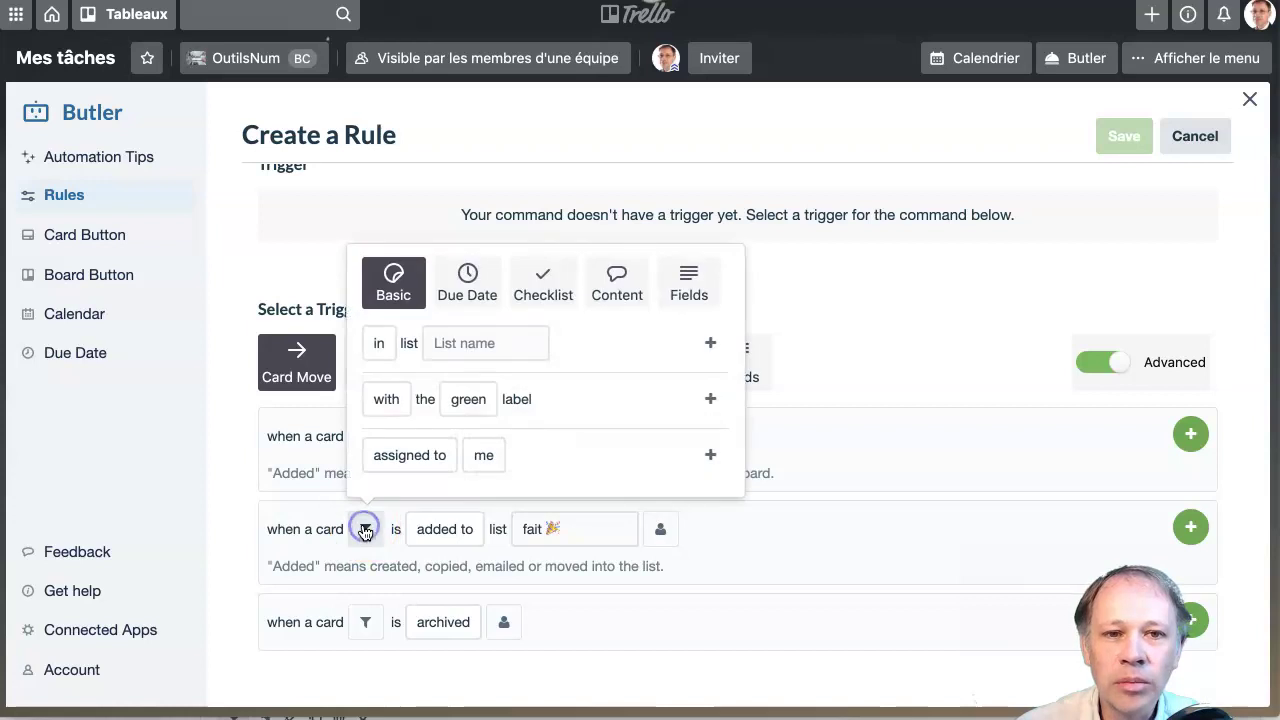
click(541, 287)
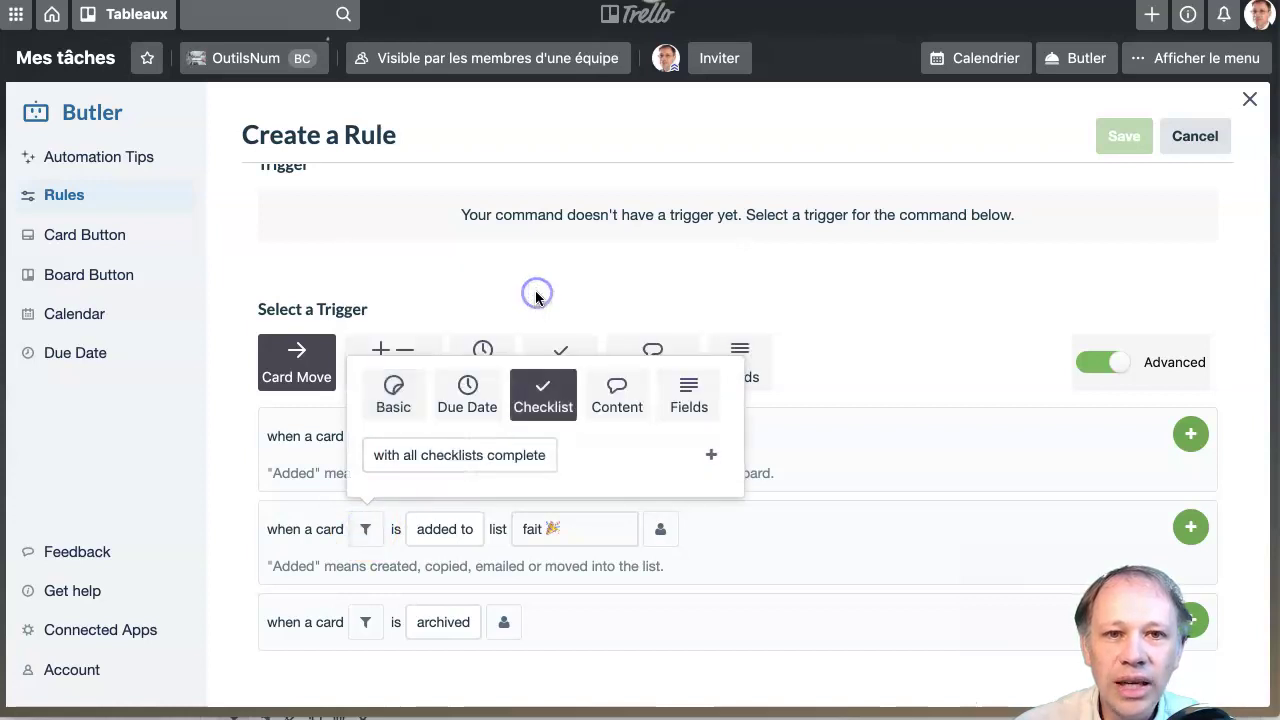
click(458, 452)
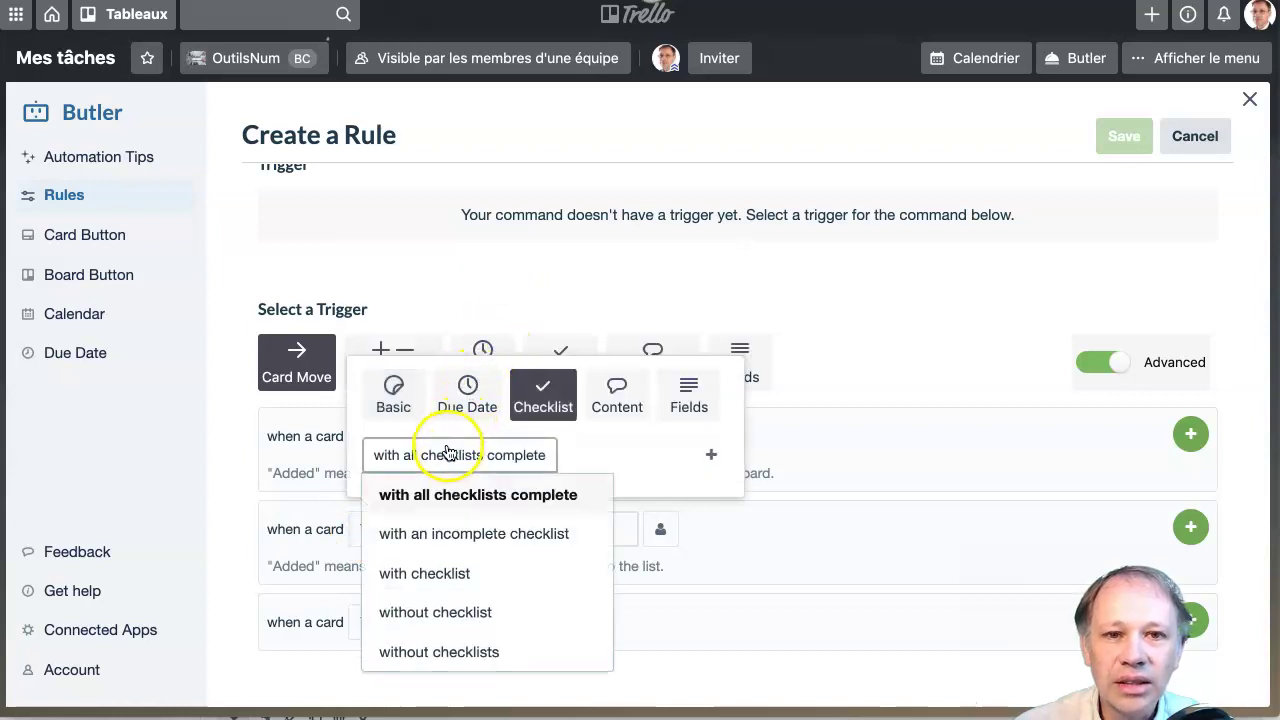
click(435, 533)
click(710, 454)
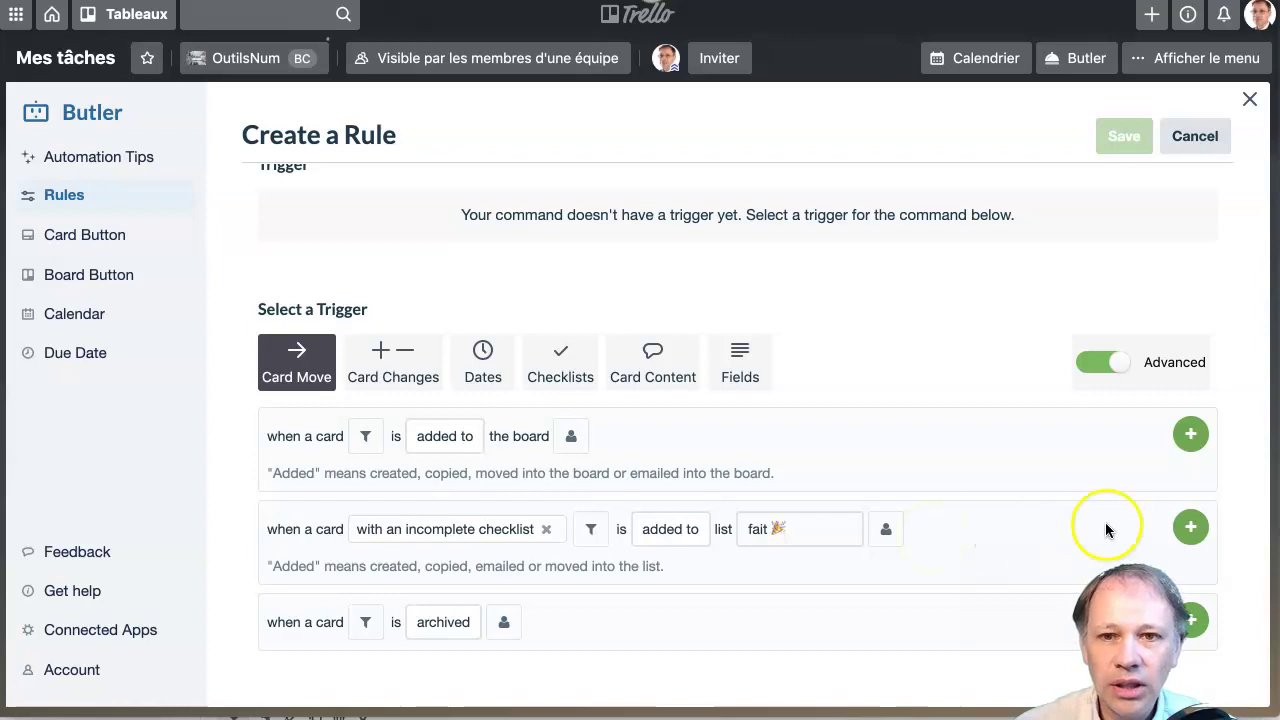
click(1189, 527)
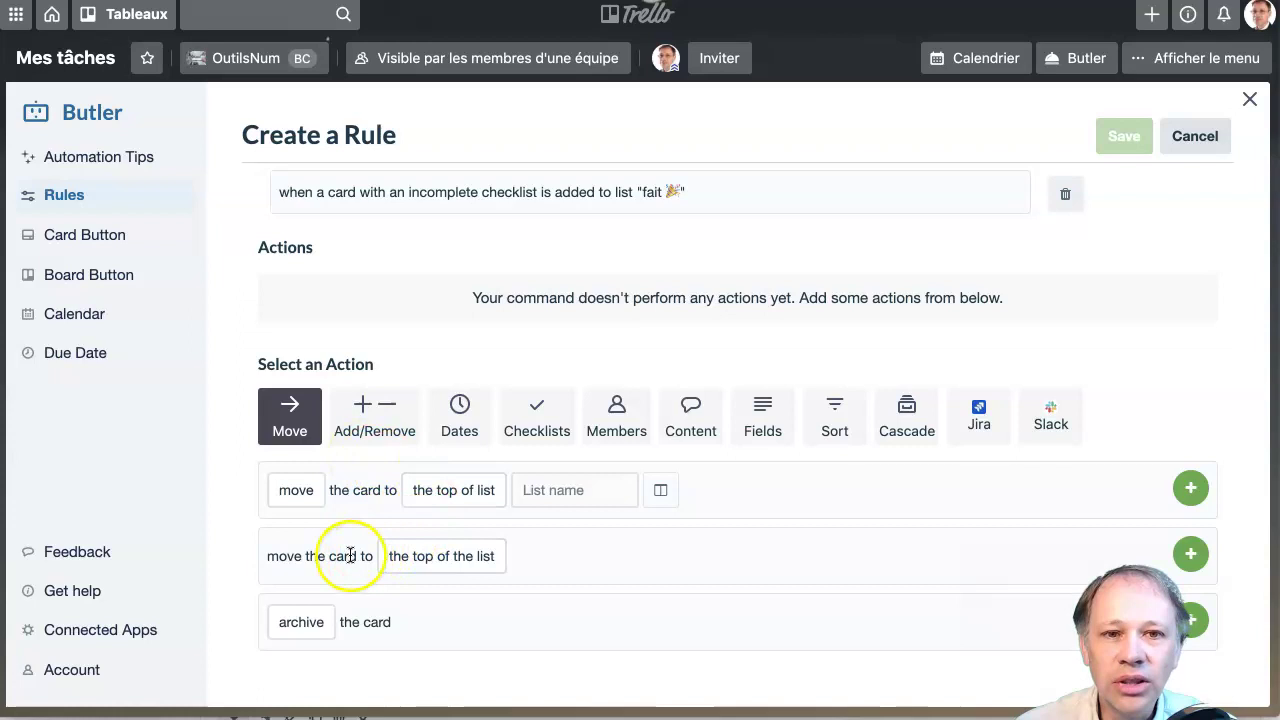
Add an action moving the card to the top of list "en cours", and save the rule.
click(450, 556)
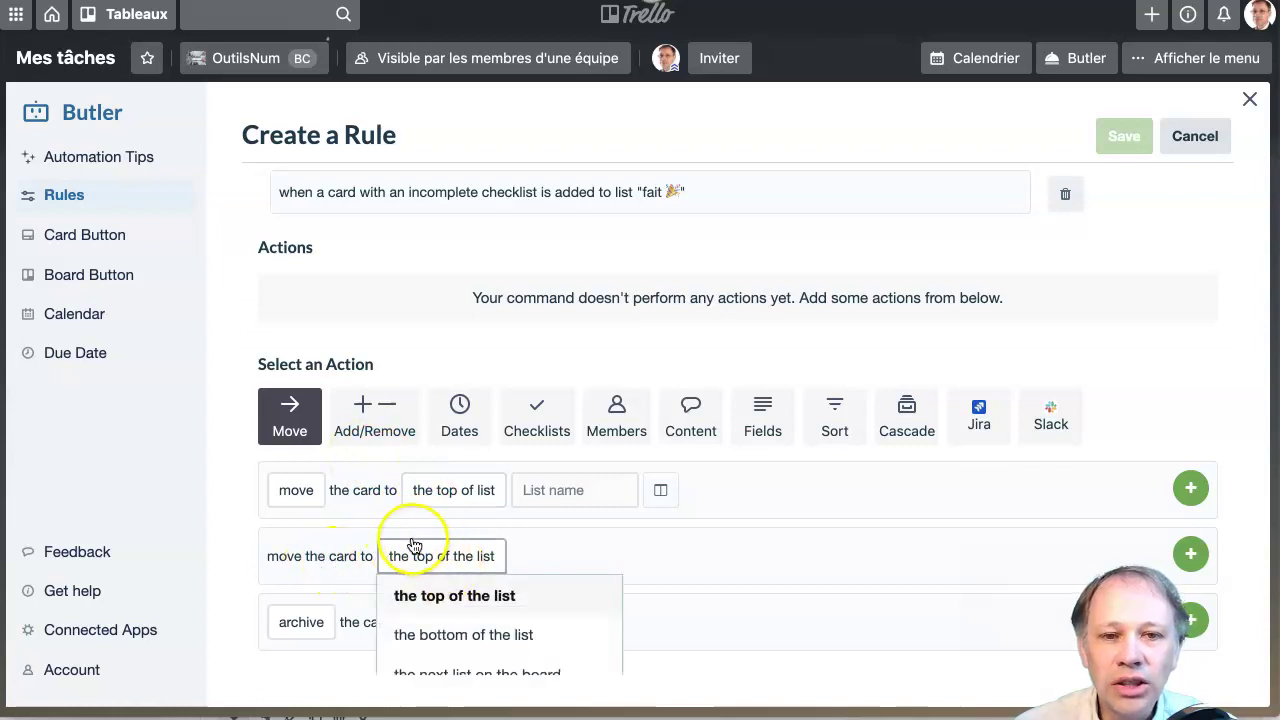
click(357, 533)
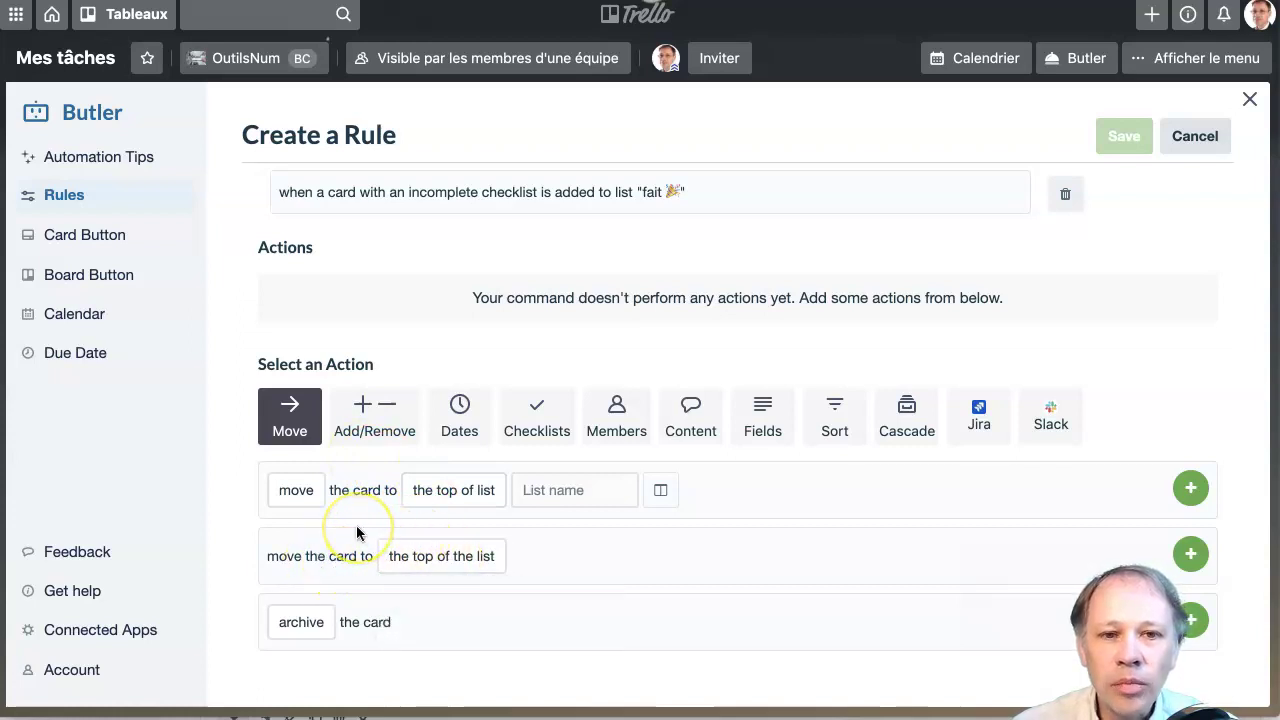
click(483, 491)
click(297, 490)
click(480, 491)
click(570, 490)
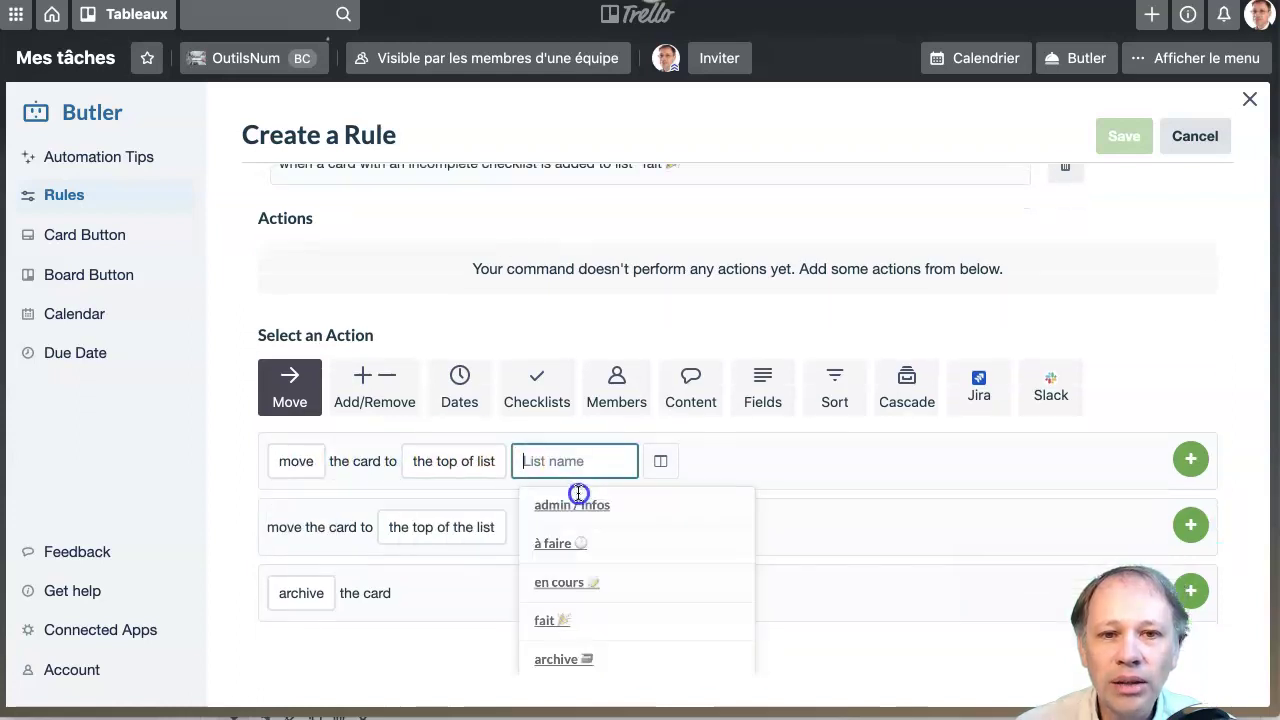
click(550, 587)
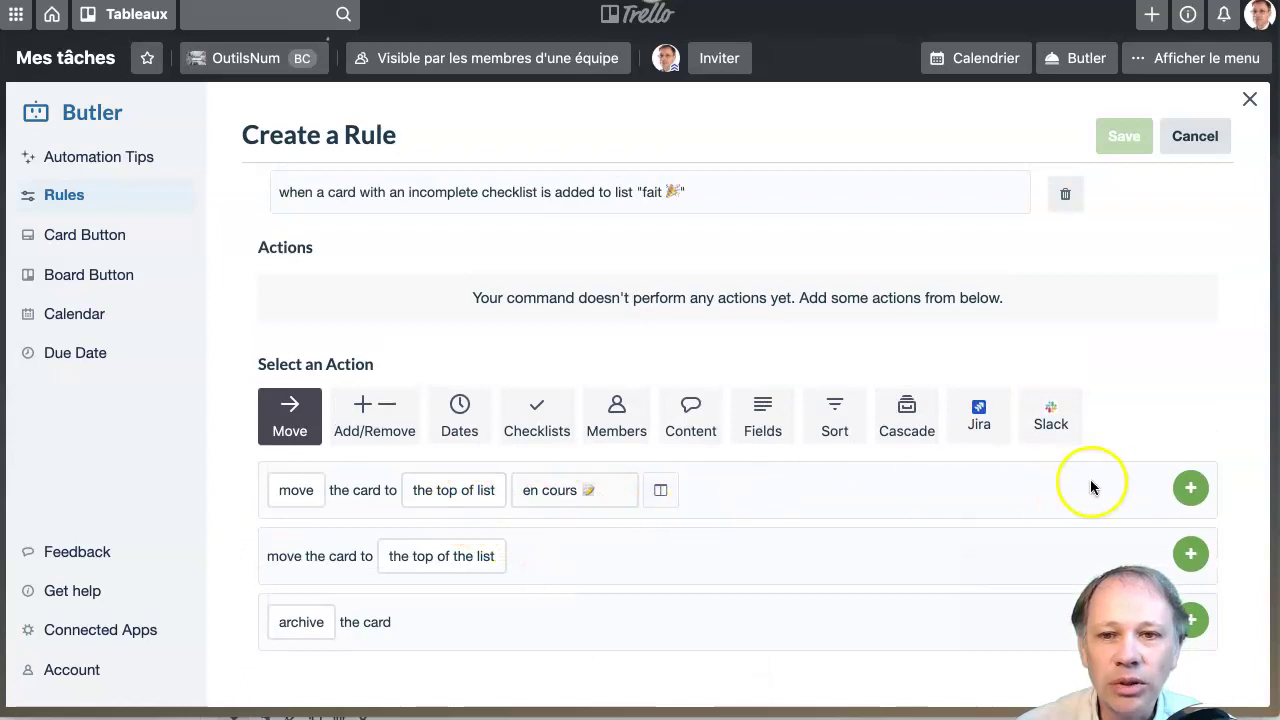
click(1191, 486)
scroll(1111, 349, up, 2)
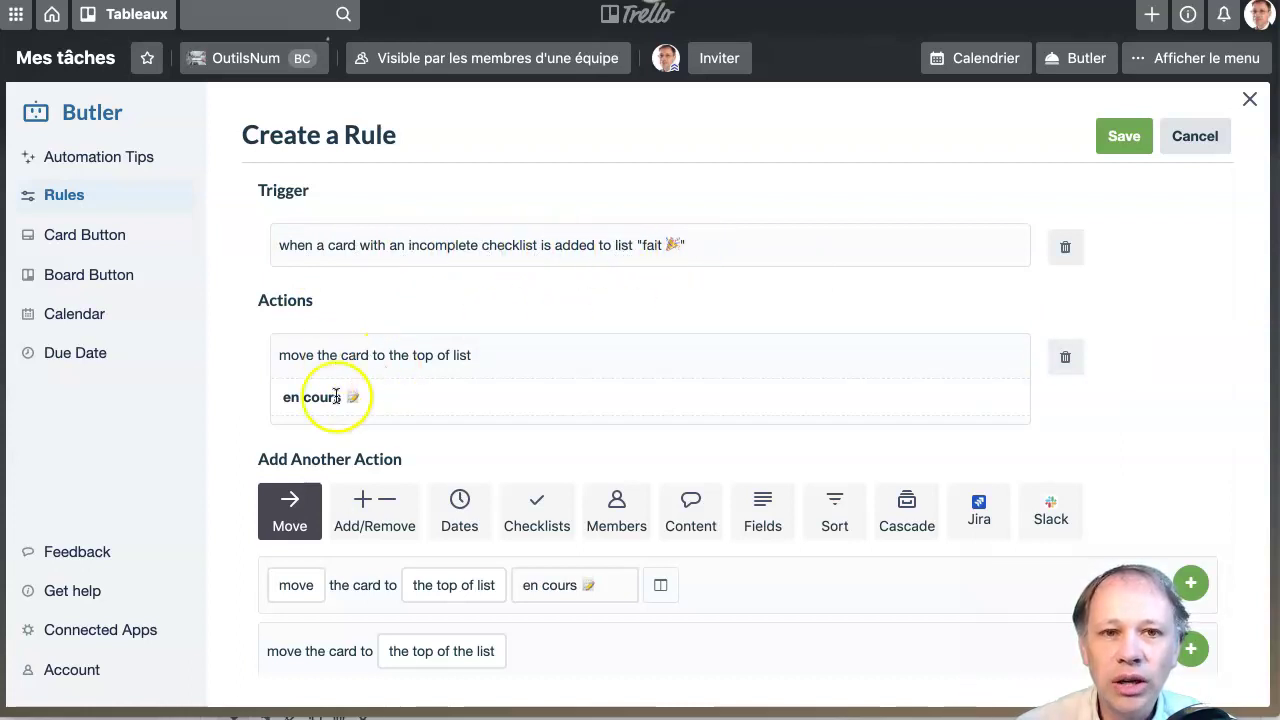
click(1113, 140)
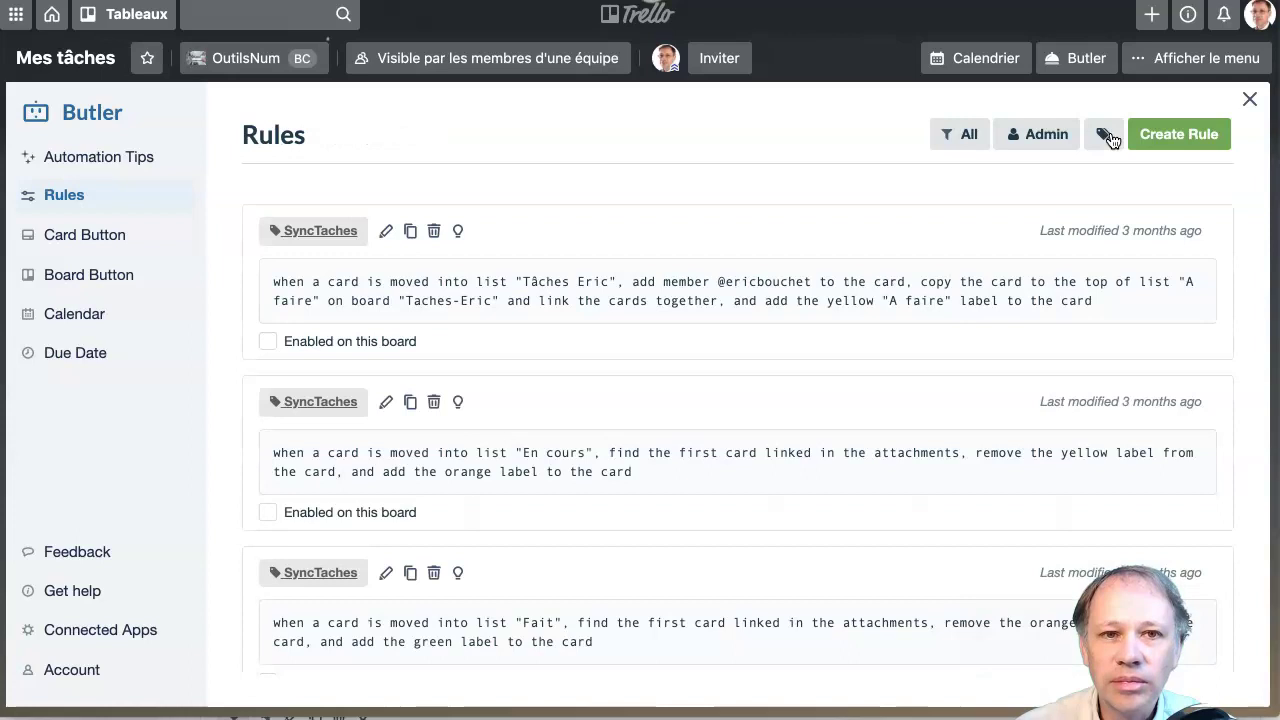
Filter the rules to the enabled ones, check the newly saved rule and close Butler.
scroll(921, 346, down, 10)
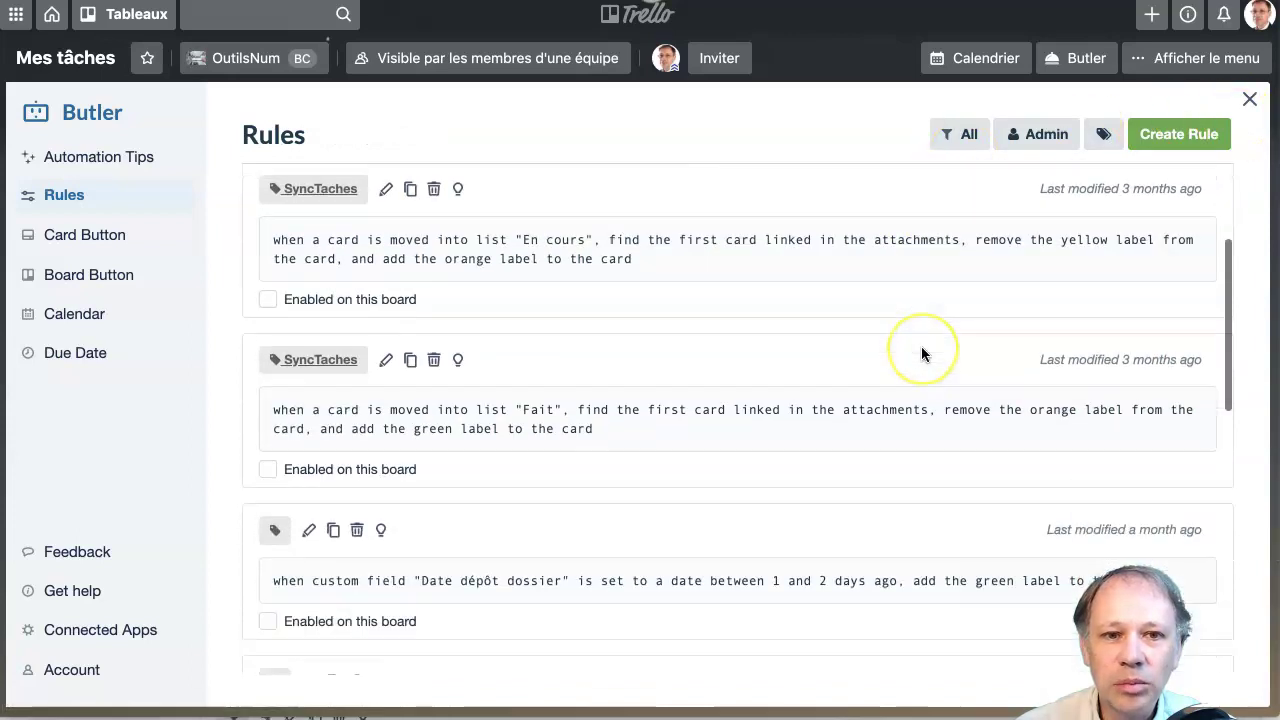
scroll(921, 346, down, 4)
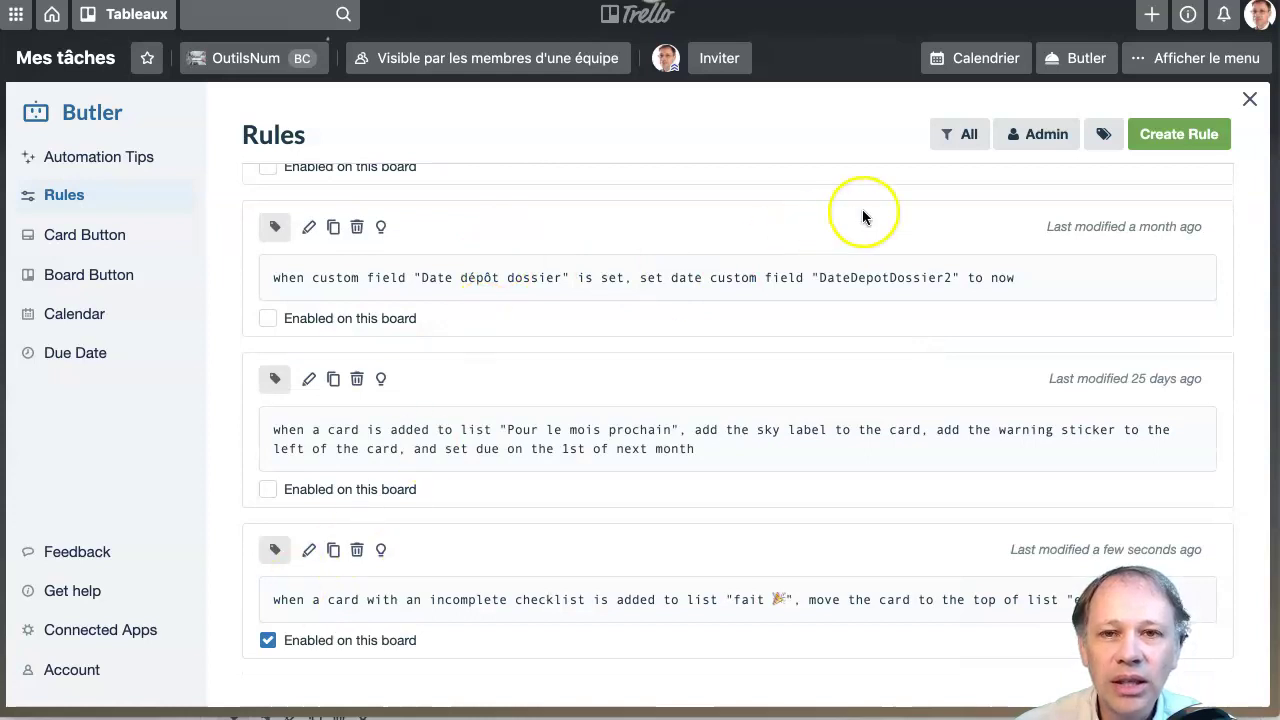
click(947, 138)
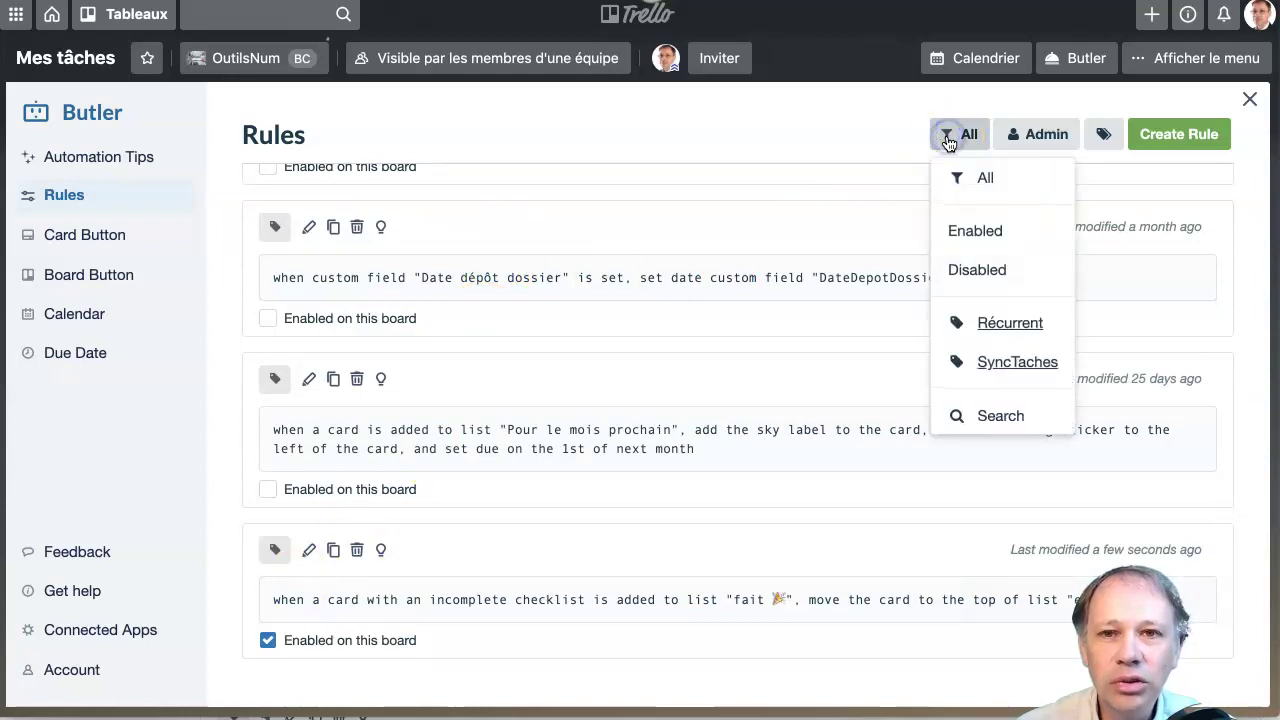
click(969, 232)
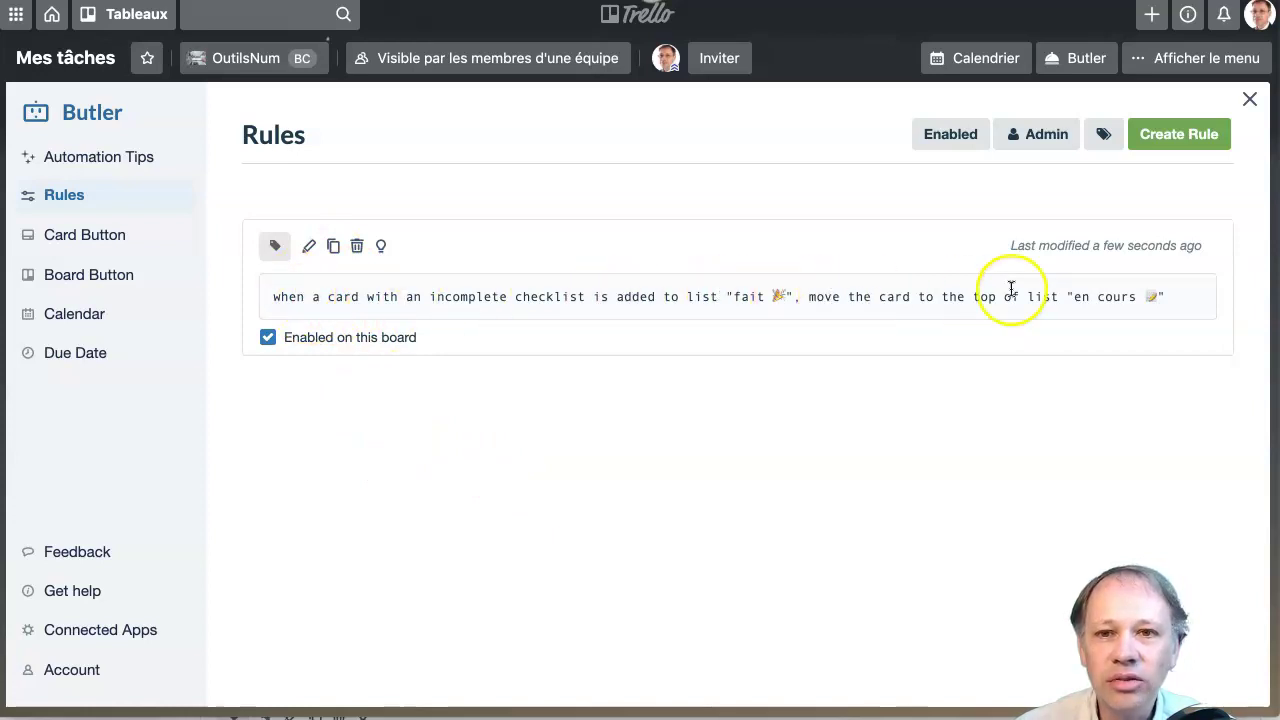
click(1249, 99)
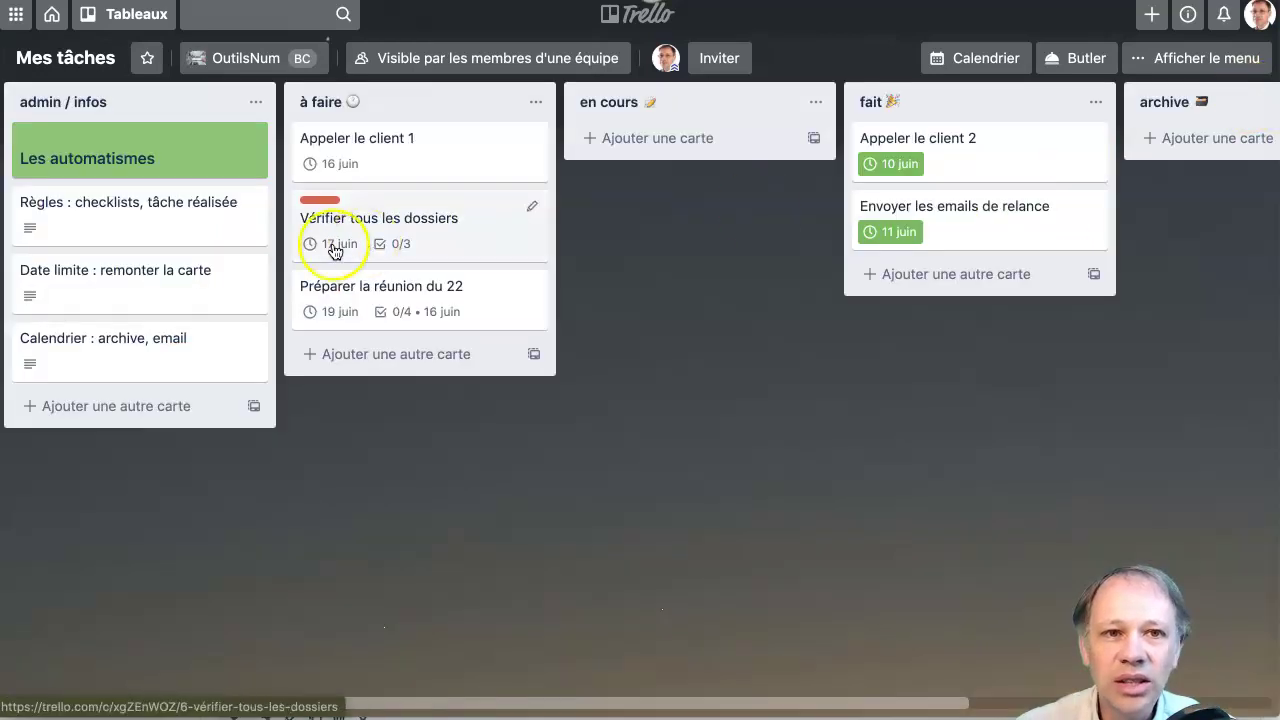
Reread the "Règles : checklists, tâche réalisée" card and view the "Pièces à vérifier" checklist on the "Vérifier tous les dossiers" card.
click(163, 238)
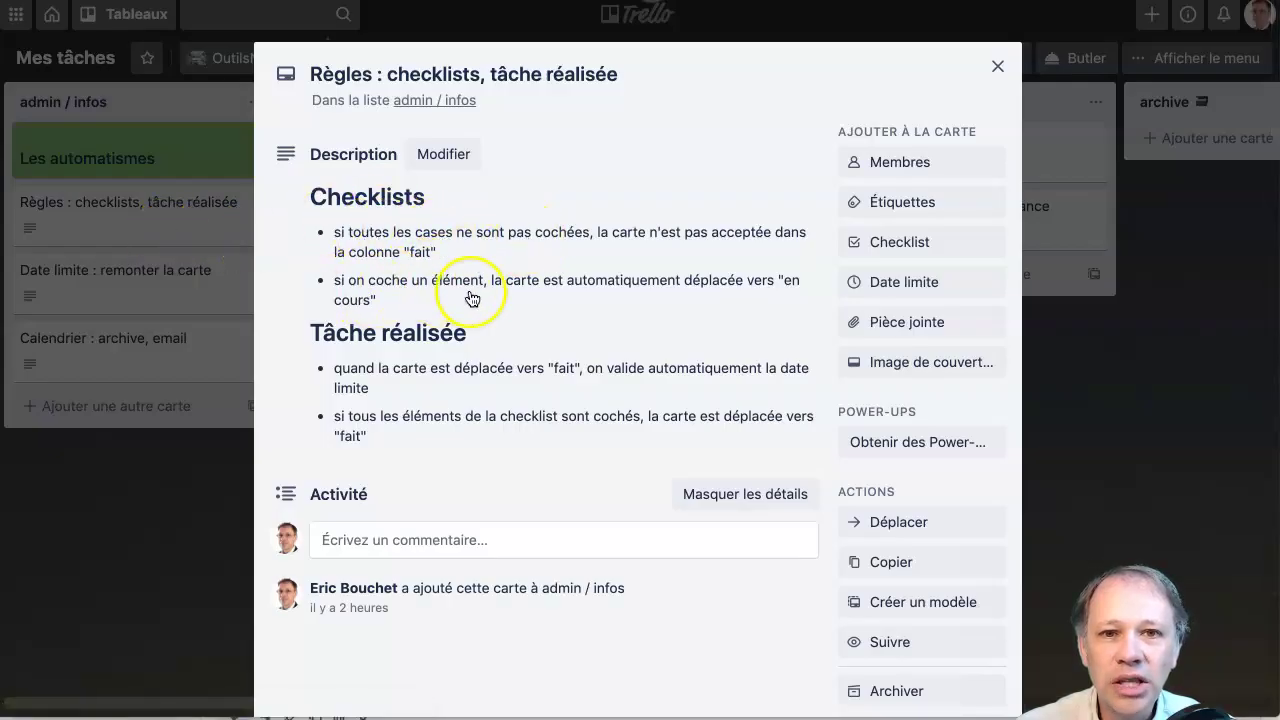
click(990, 68)
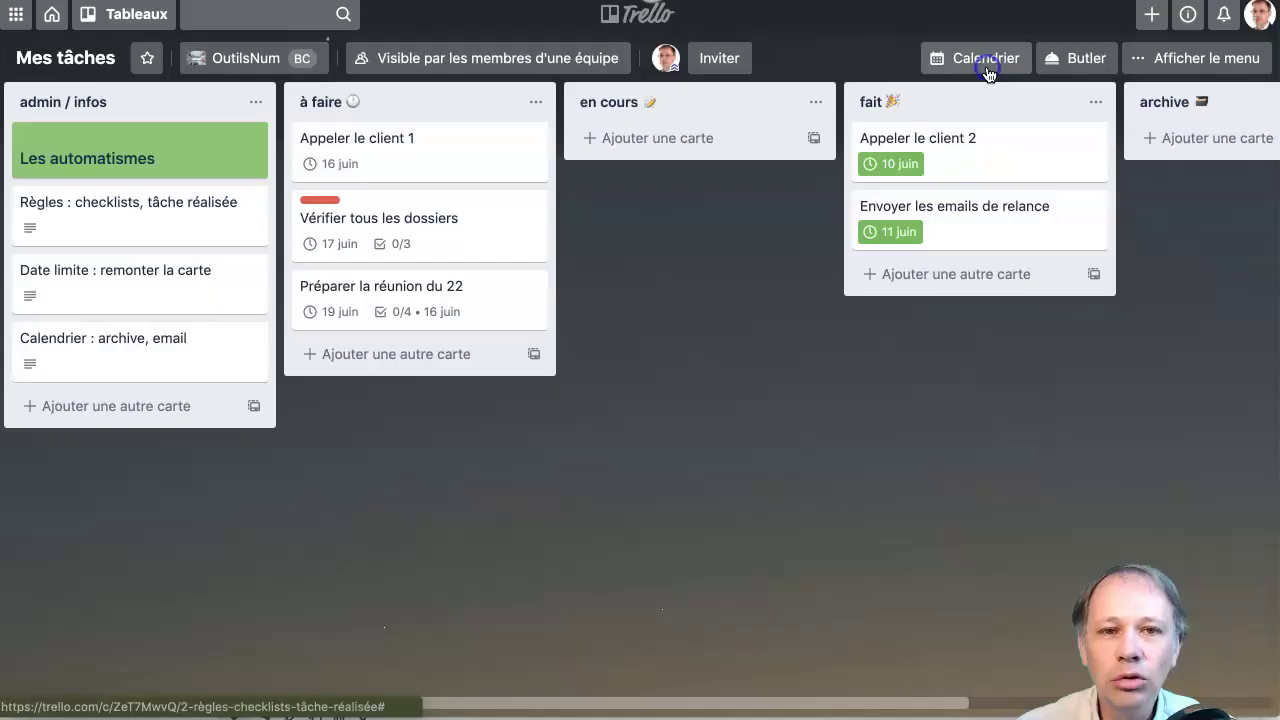
click(388, 218)
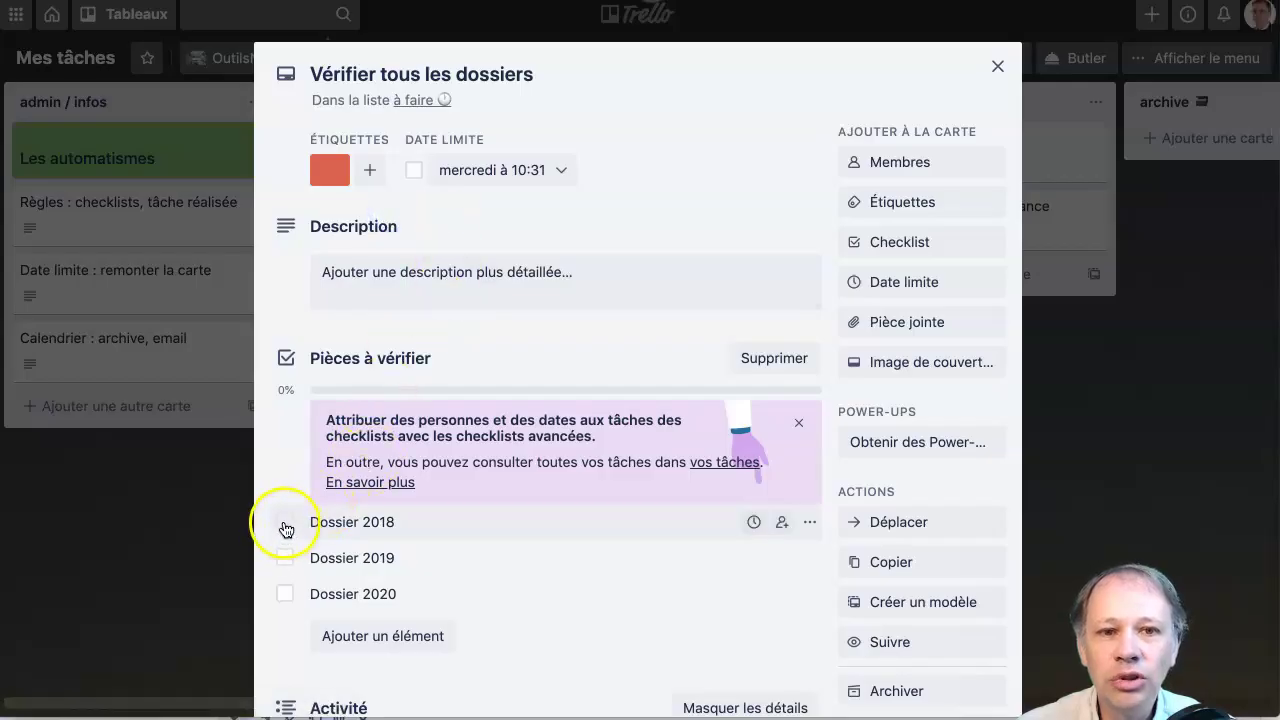
click(996, 66)
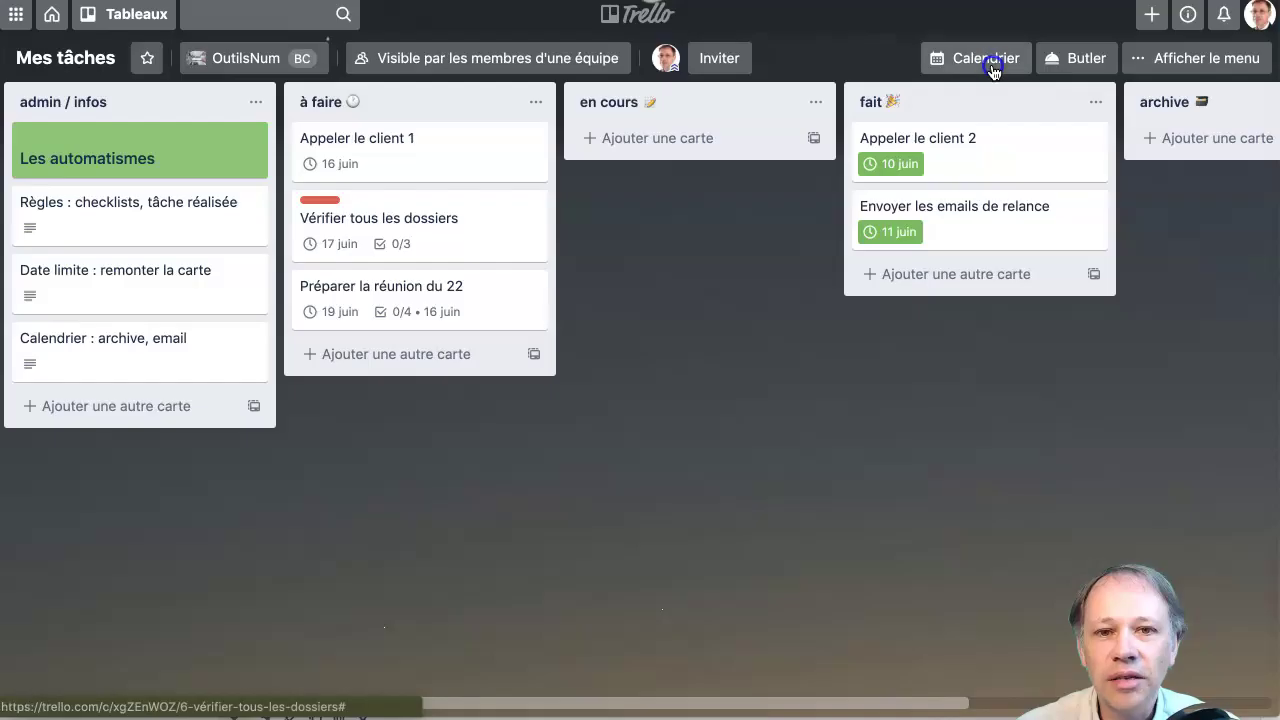
Start a new Butler rule for the board and bring up the checklist triggers.
click(1073, 60)
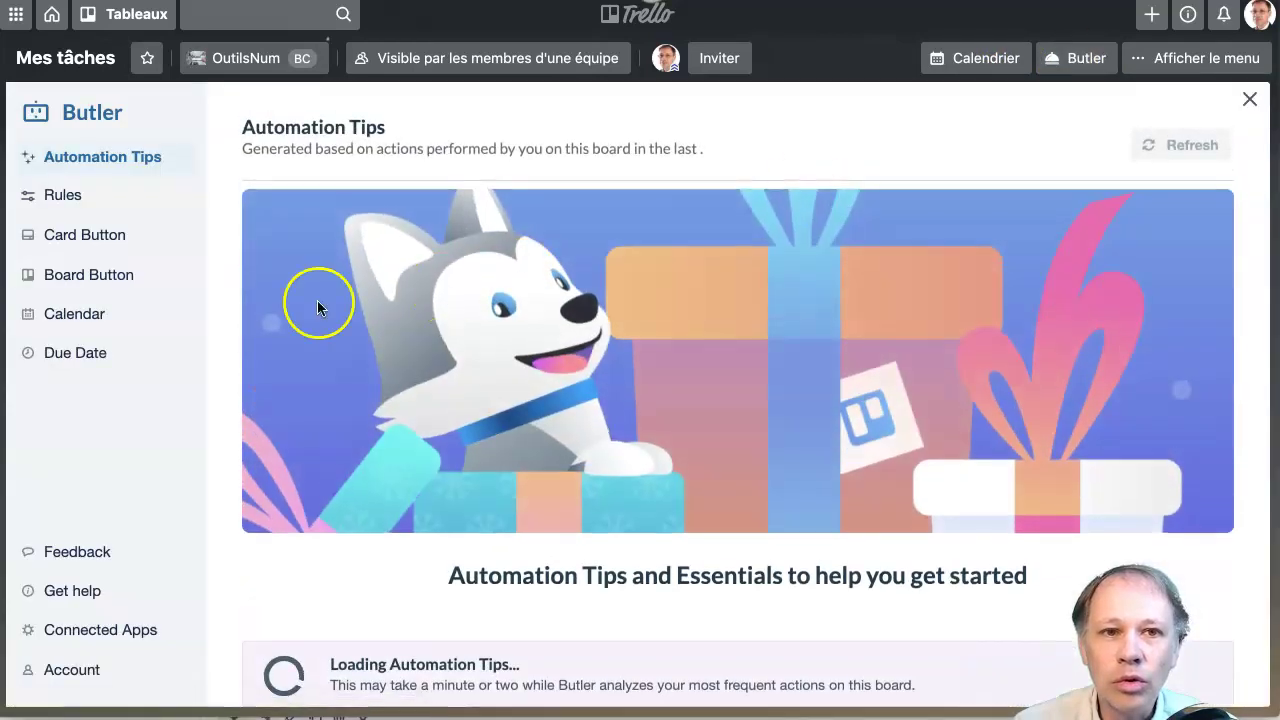
click(66, 196)
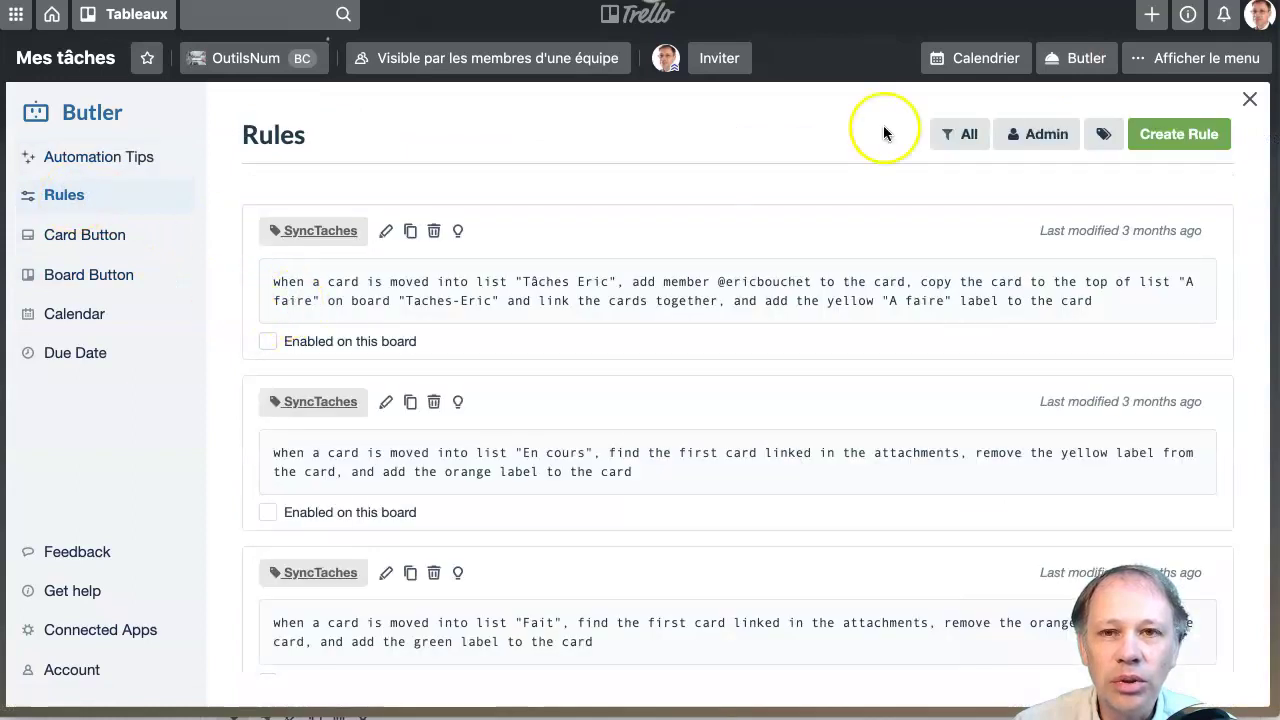
click(1214, 135)
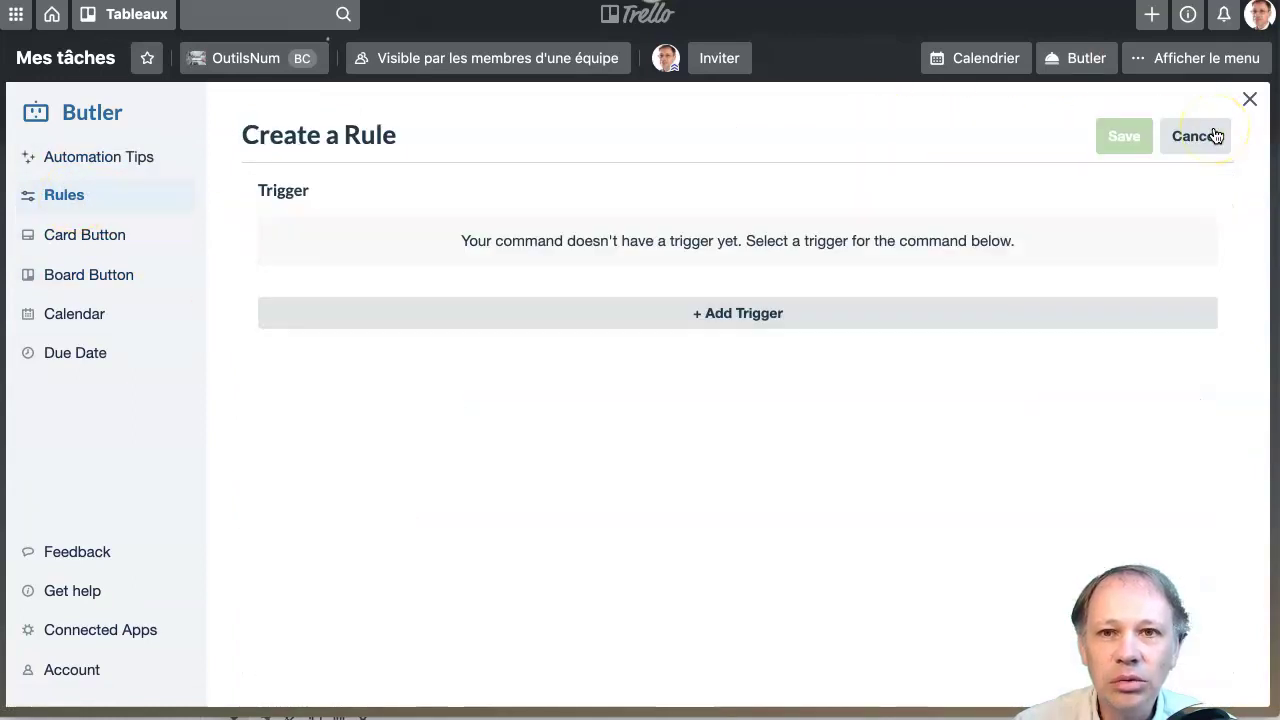
click(711, 327)
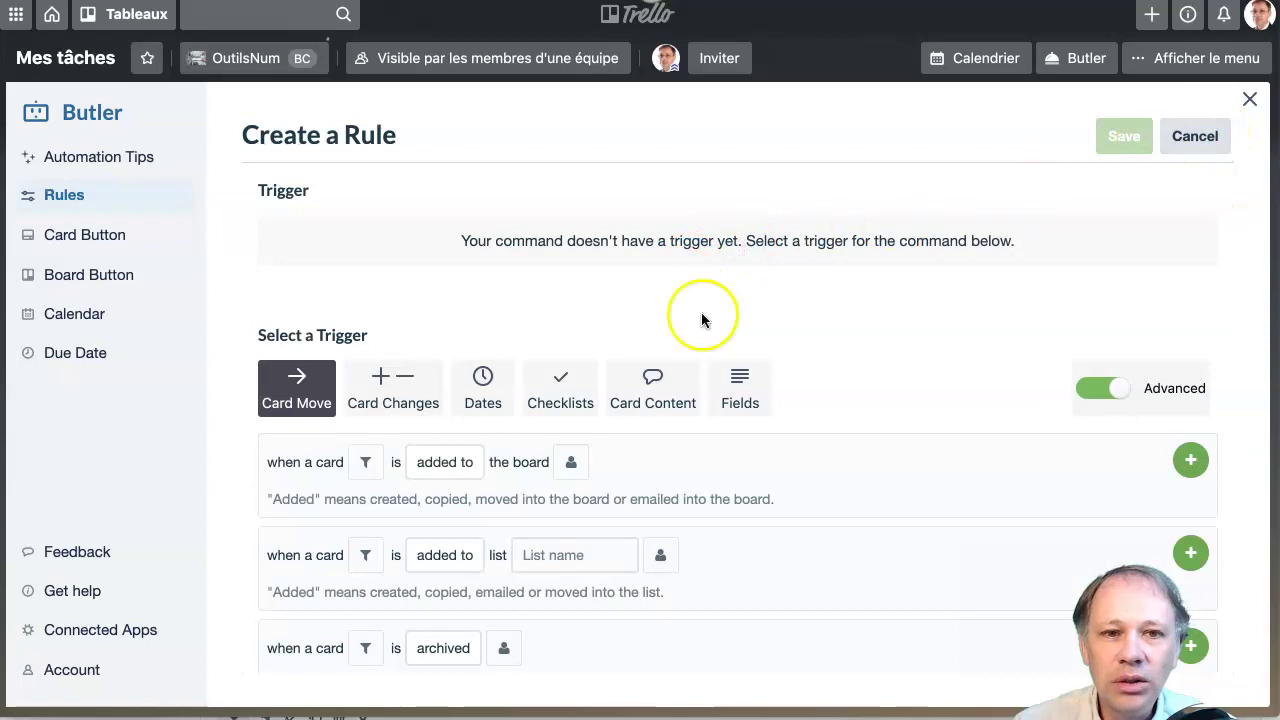
scroll(686, 283, down, 1)
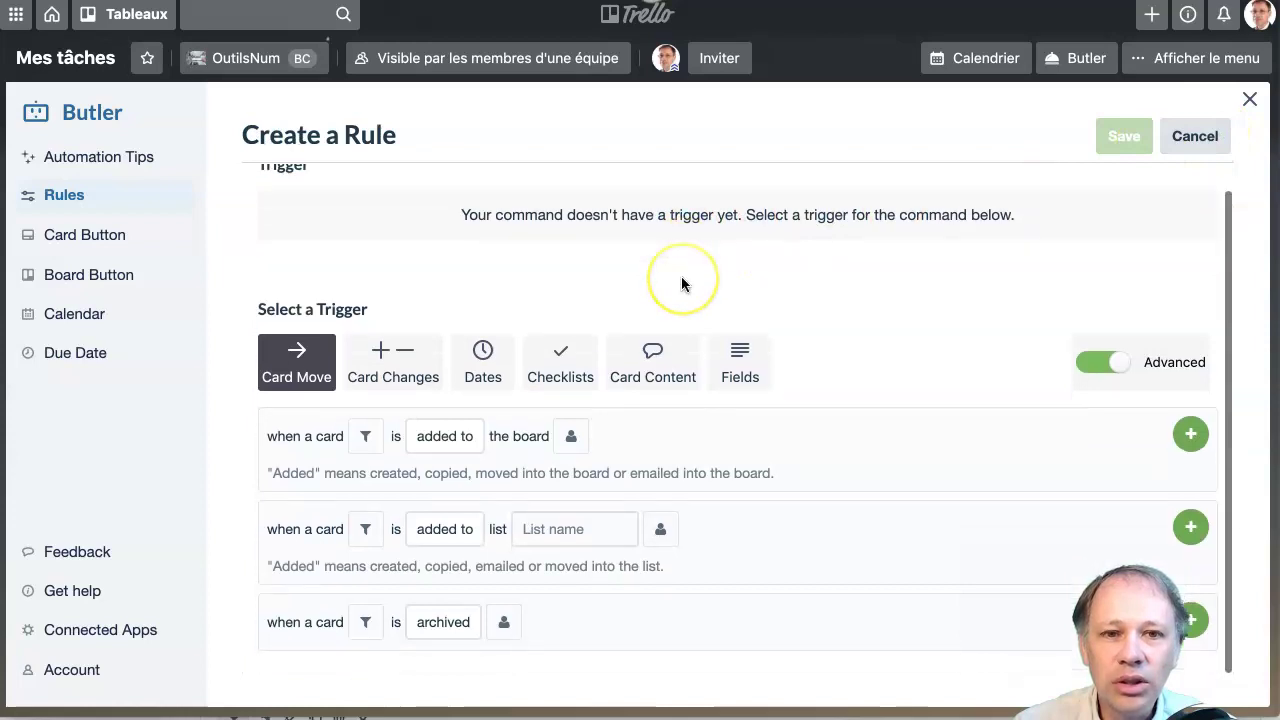
click(549, 366)
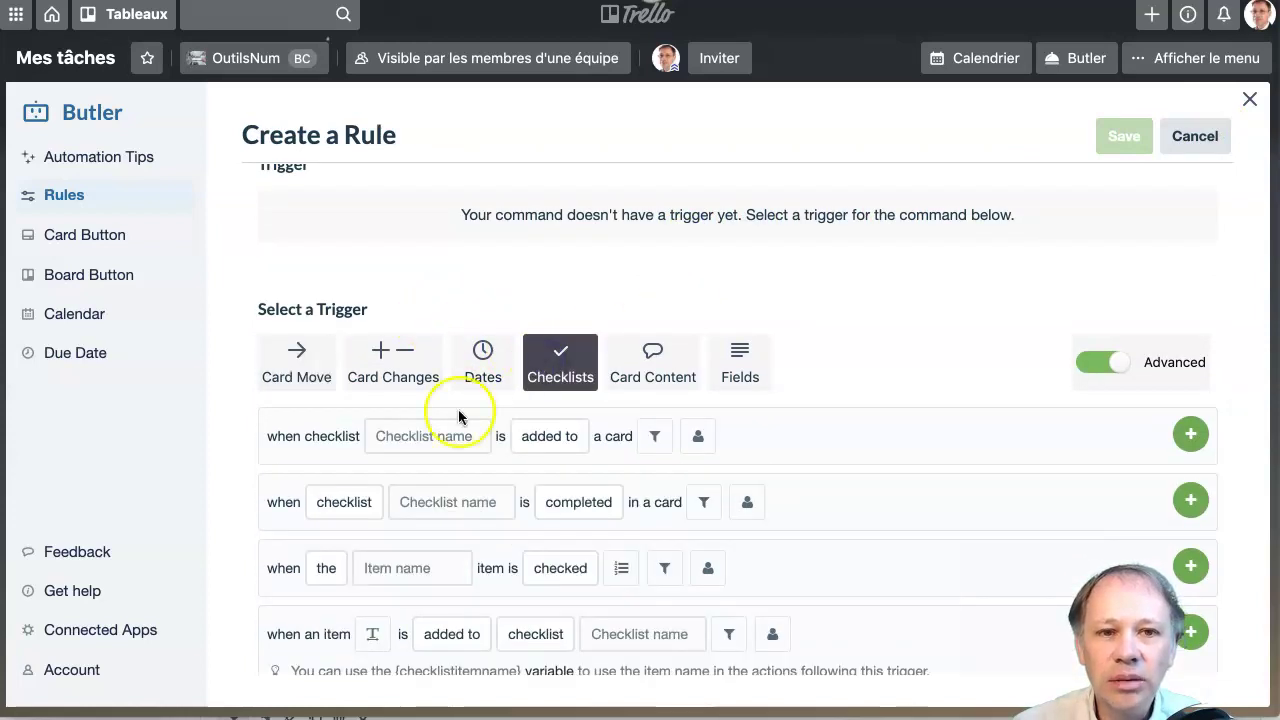
scroll(307, 443, down, 1)
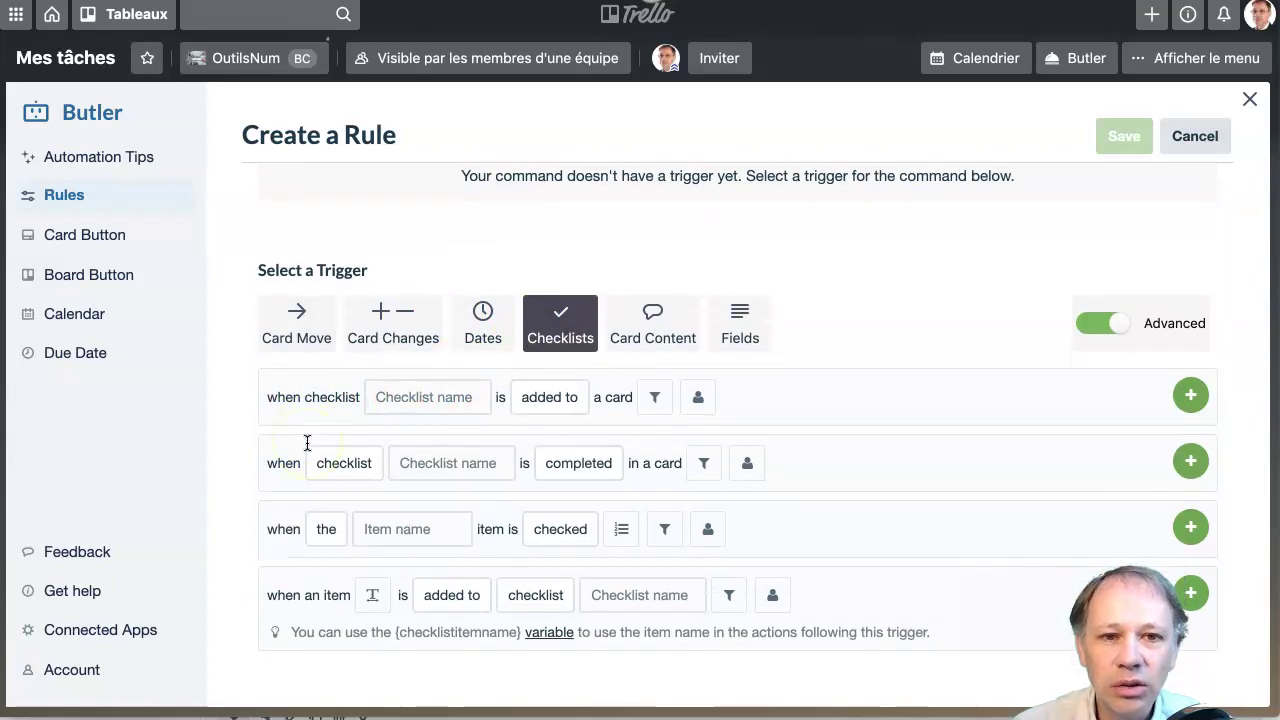
Set the item trigger to fire when "an" item, rather than a named one, is "checked".
click(324, 528)
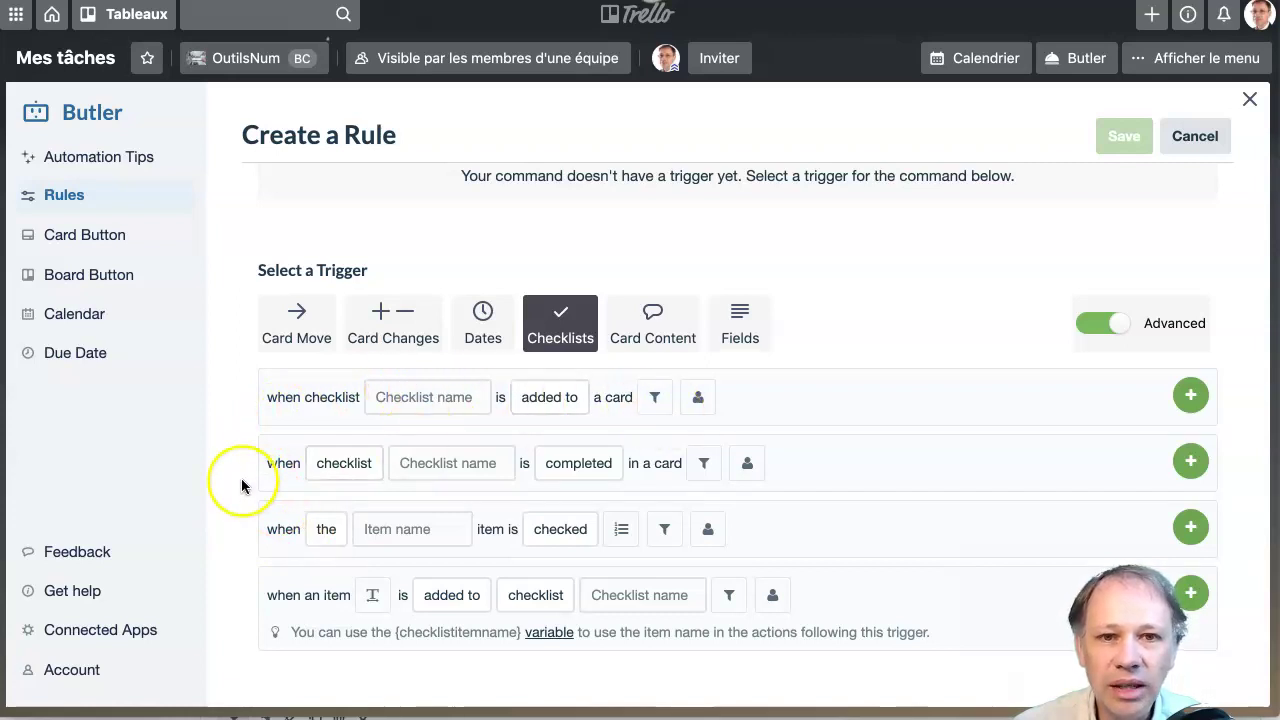
click(590, 465)
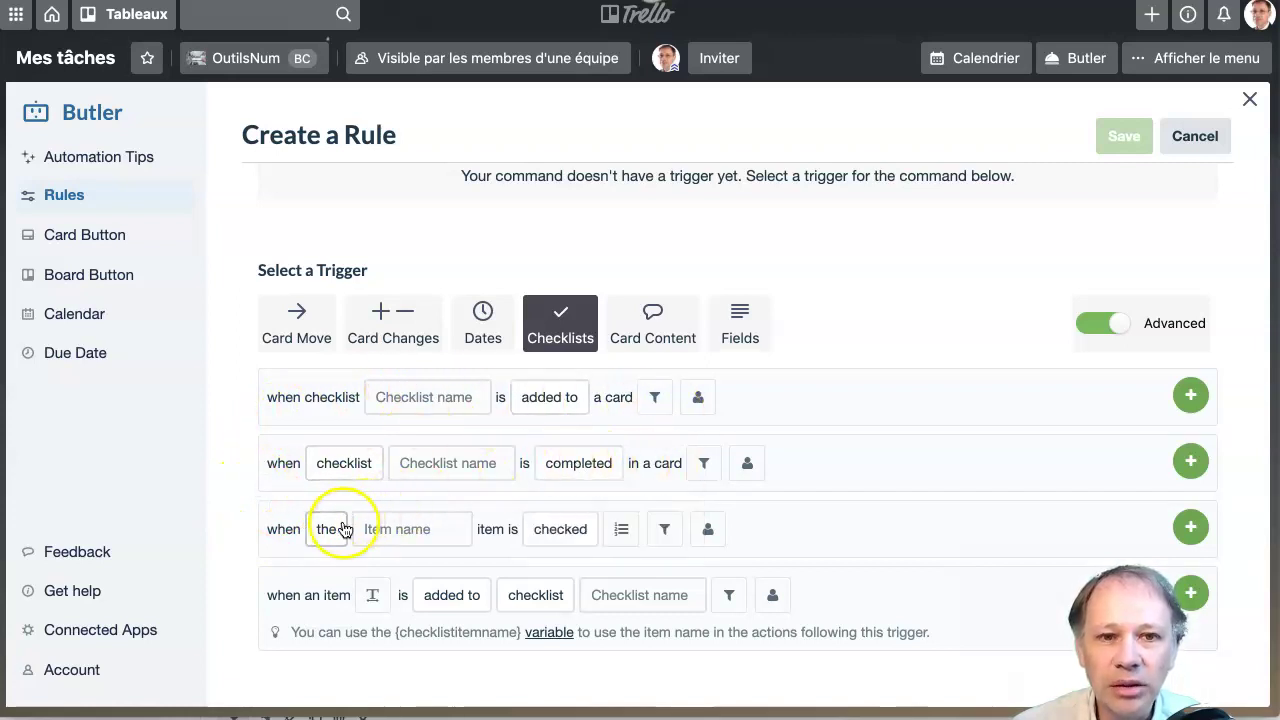
mouse_move(327, 545)
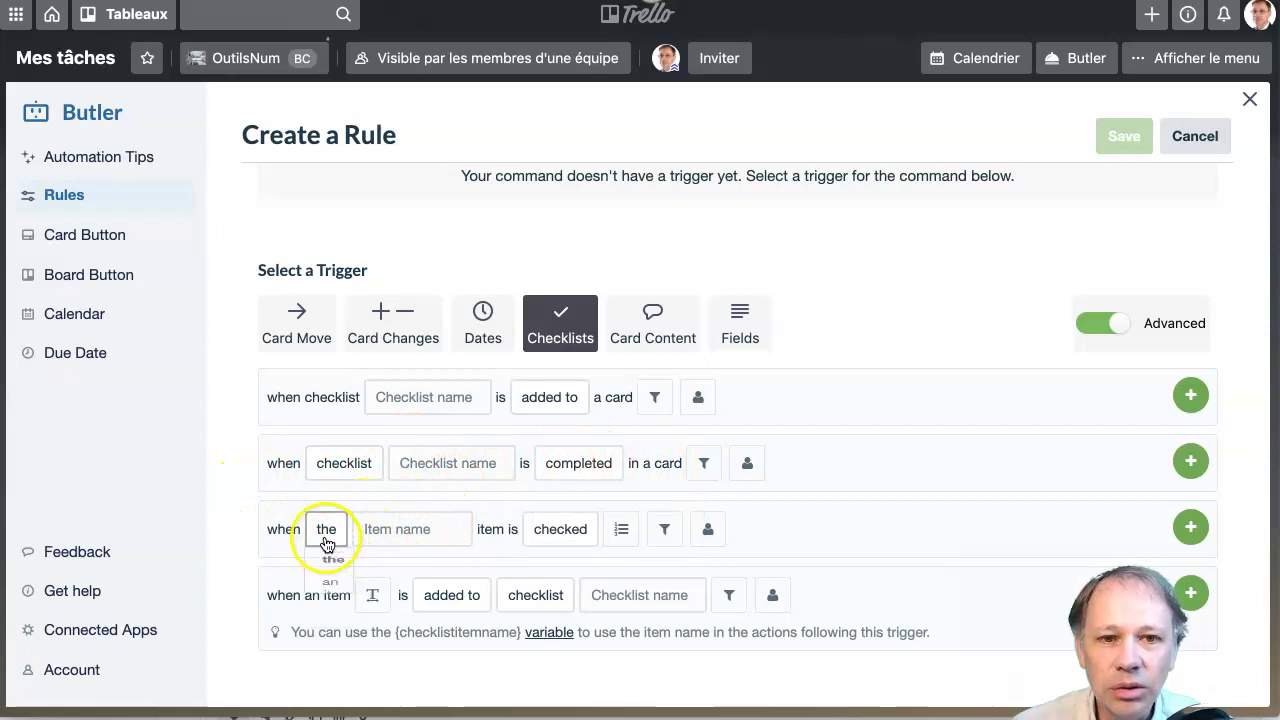
click(327, 594)
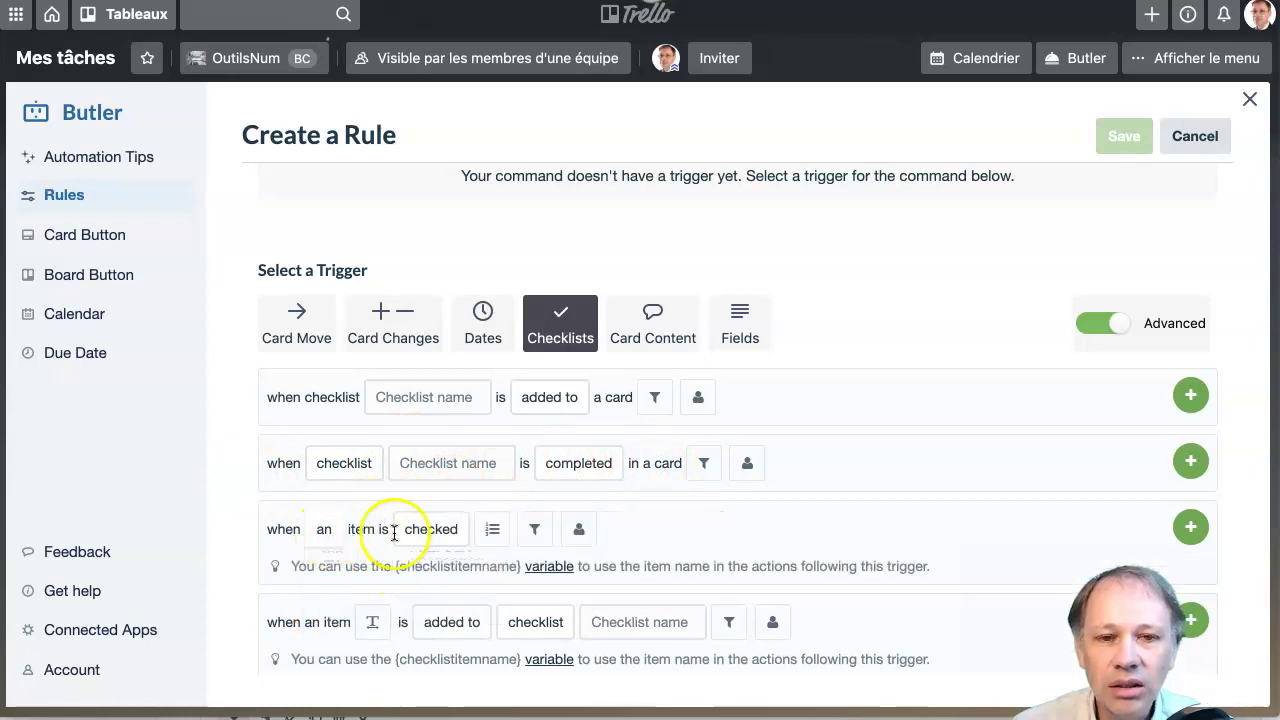
mouse_move(418, 541)
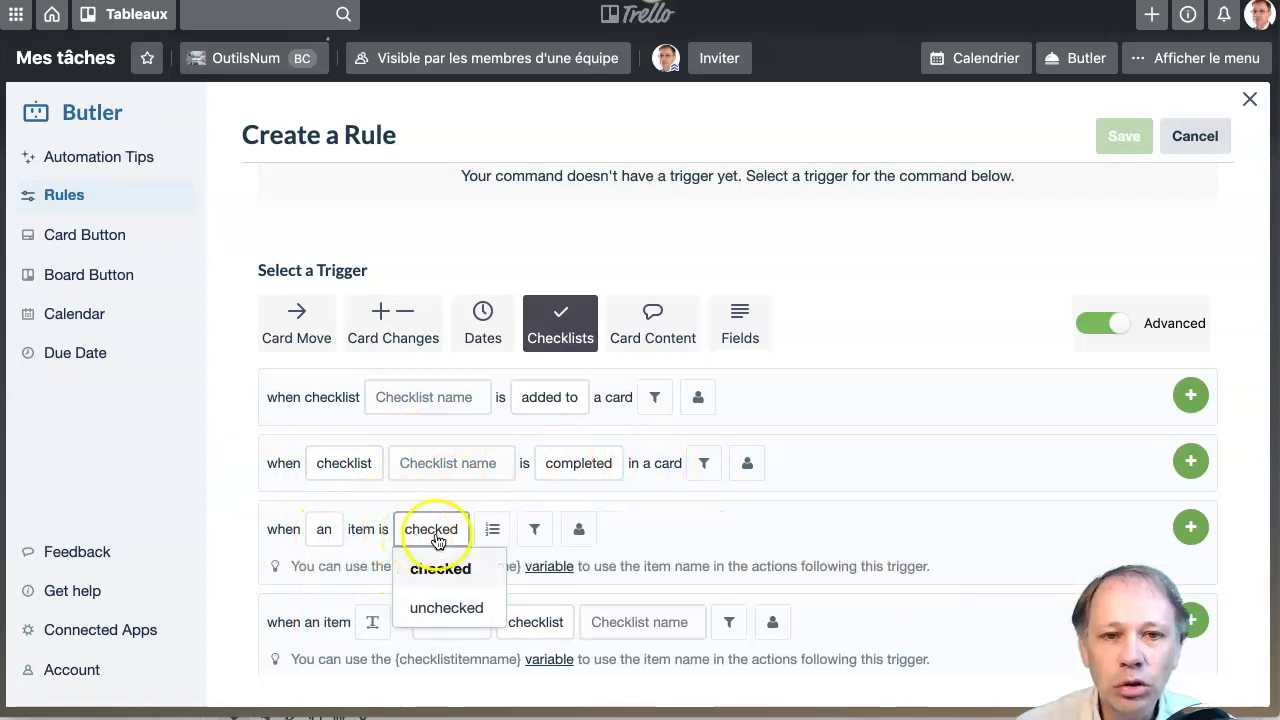
click(492, 531)
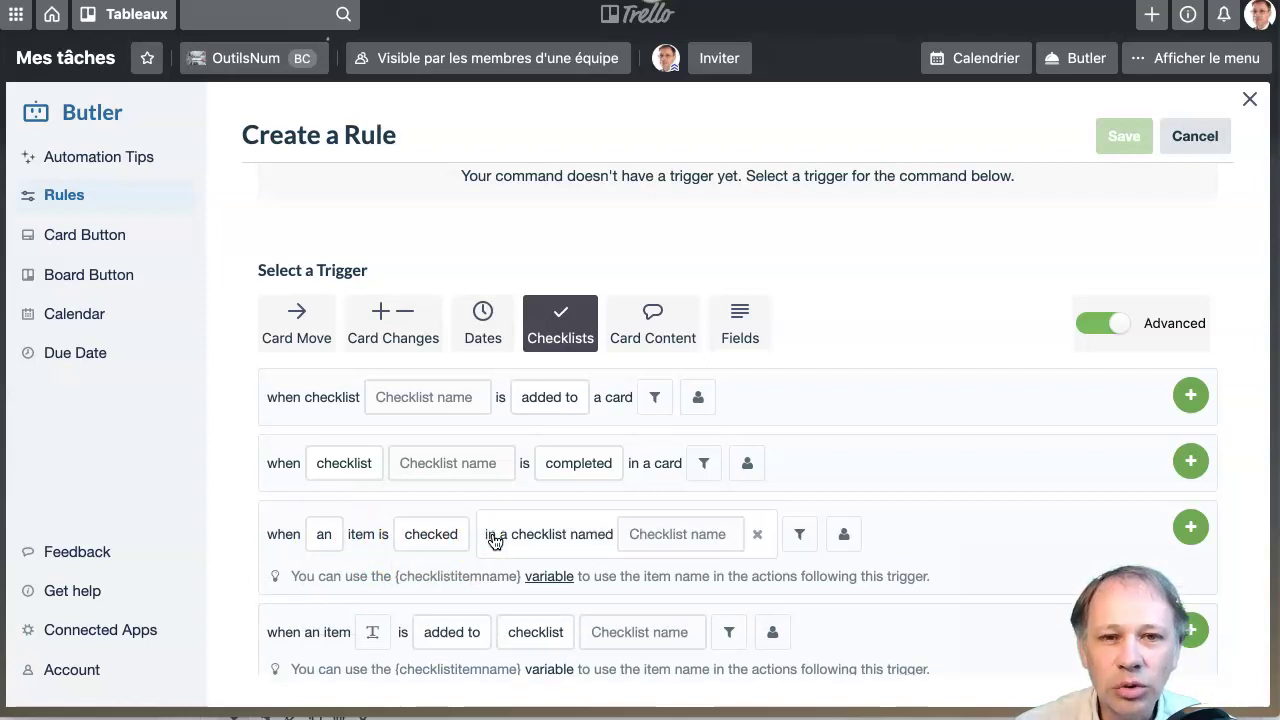
click(704, 534)
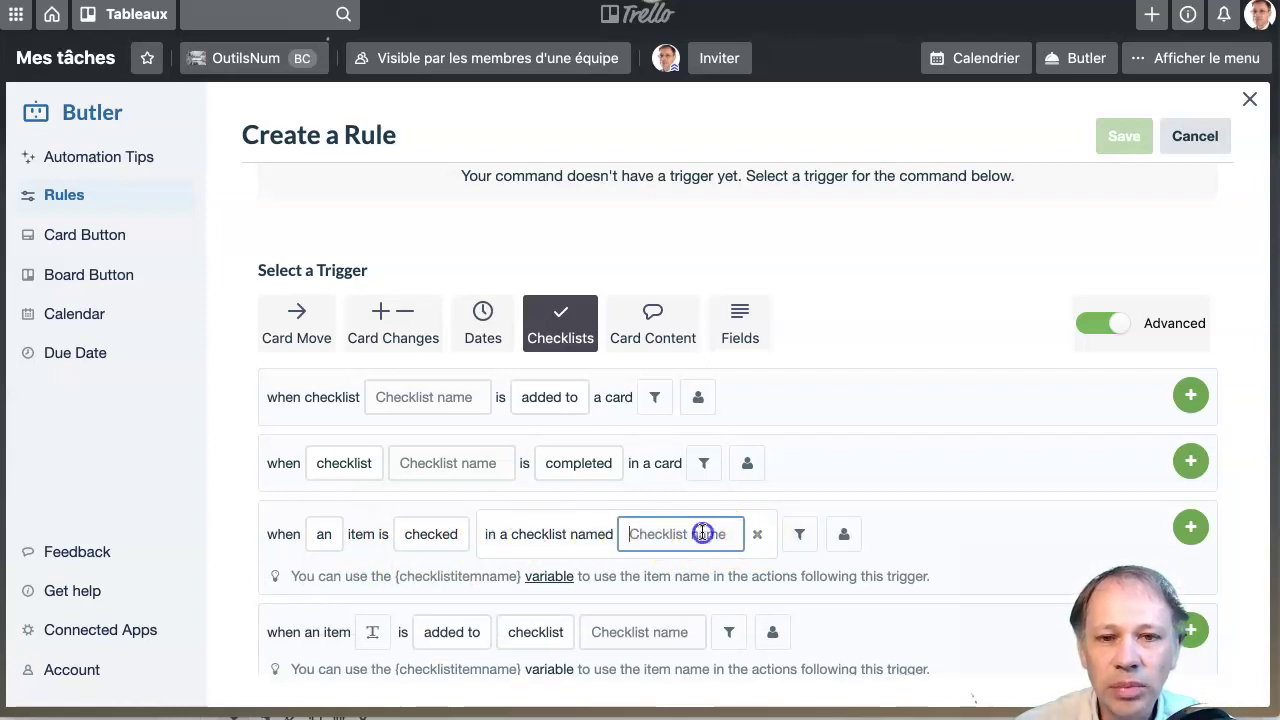
click(757, 535)
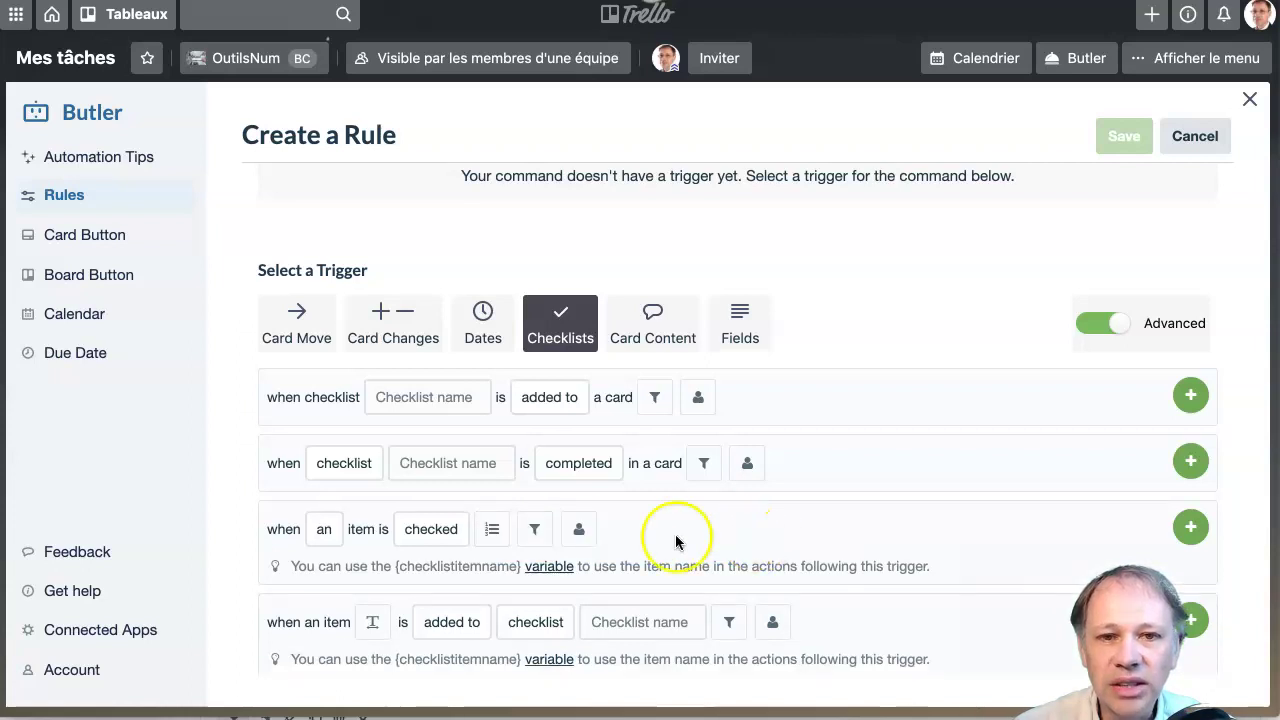
Restrict the checked-item trigger to cards in list "à faire" and add it to the rule.
click(536, 531)
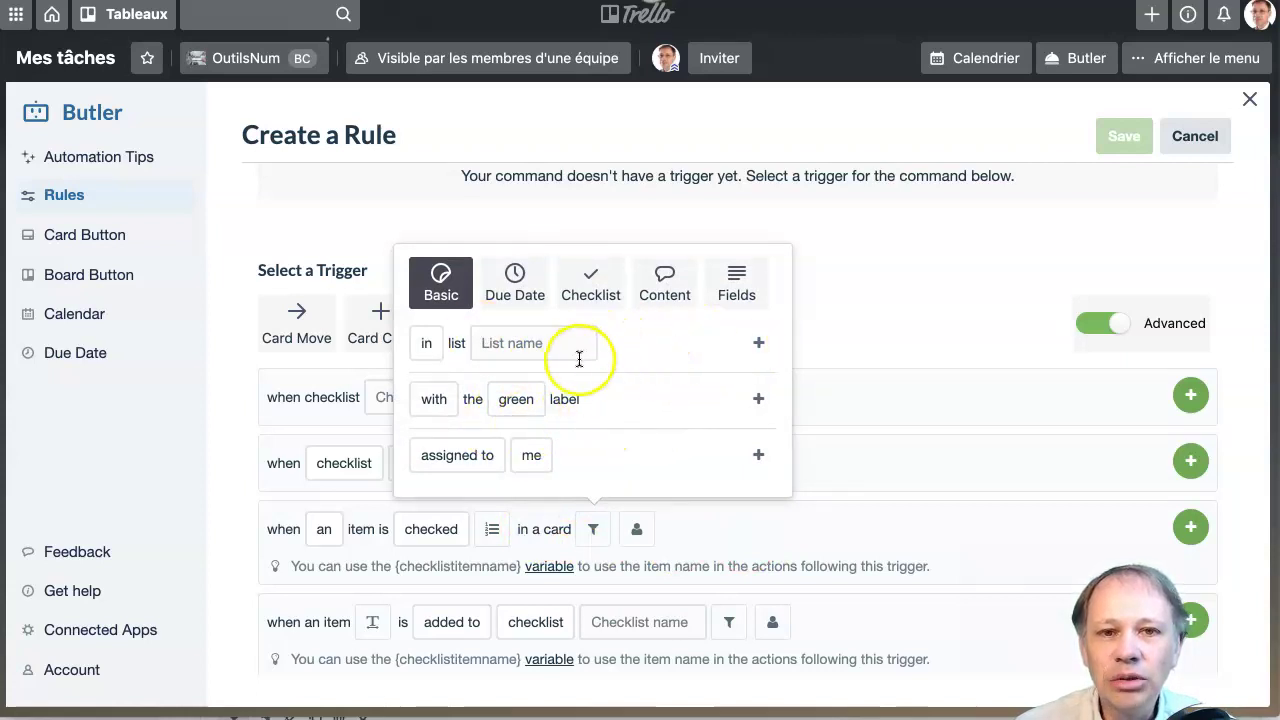
click(521, 341)
click(506, 428)
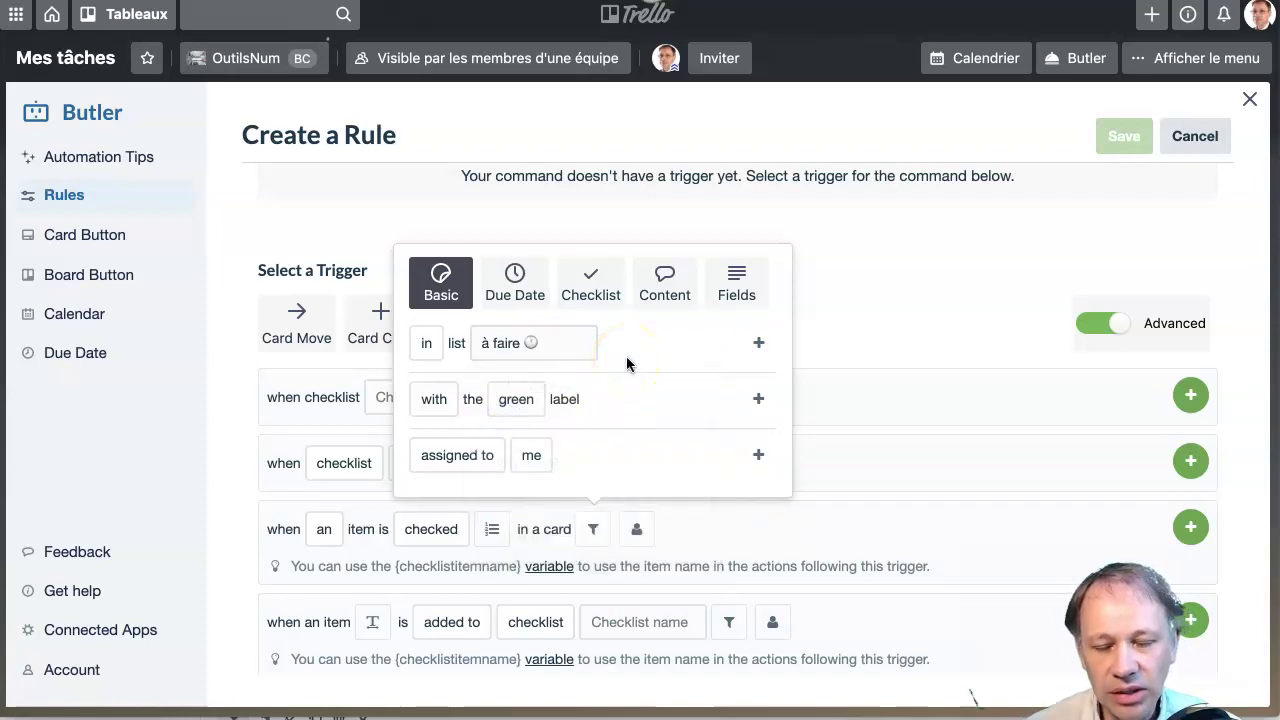
click(758, 344)
click(335, 530)
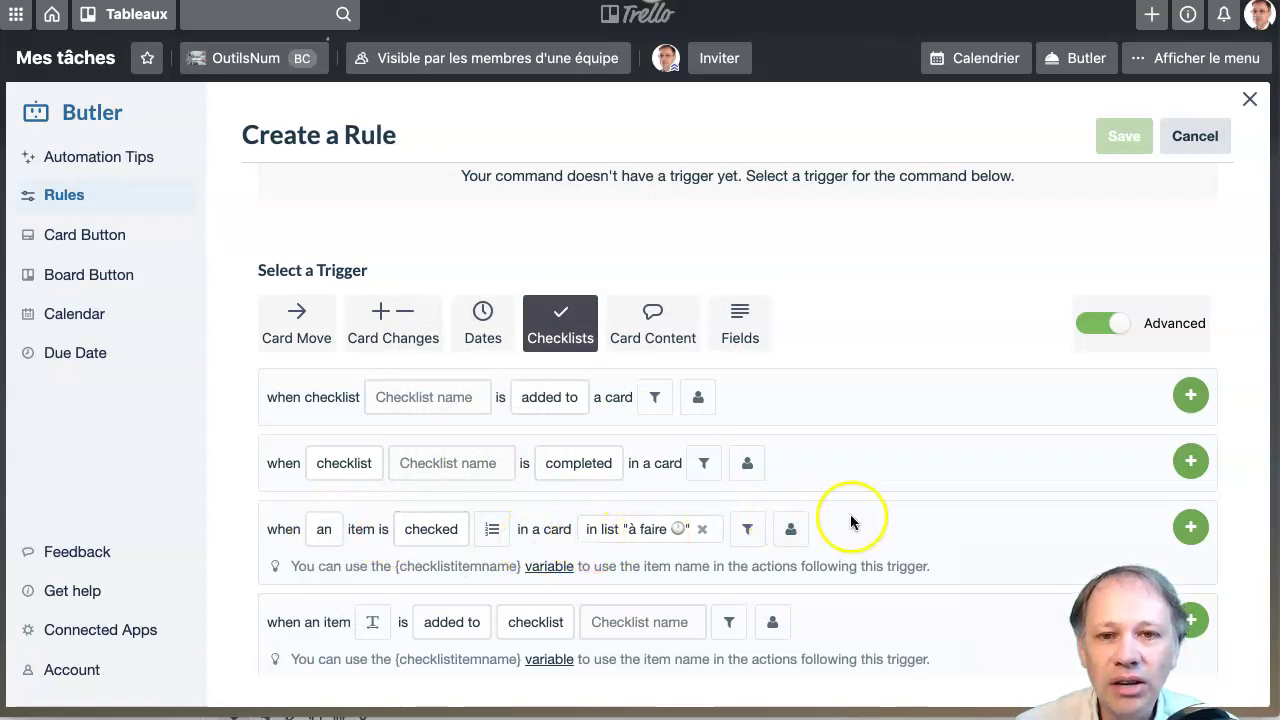
click(1187, 528)
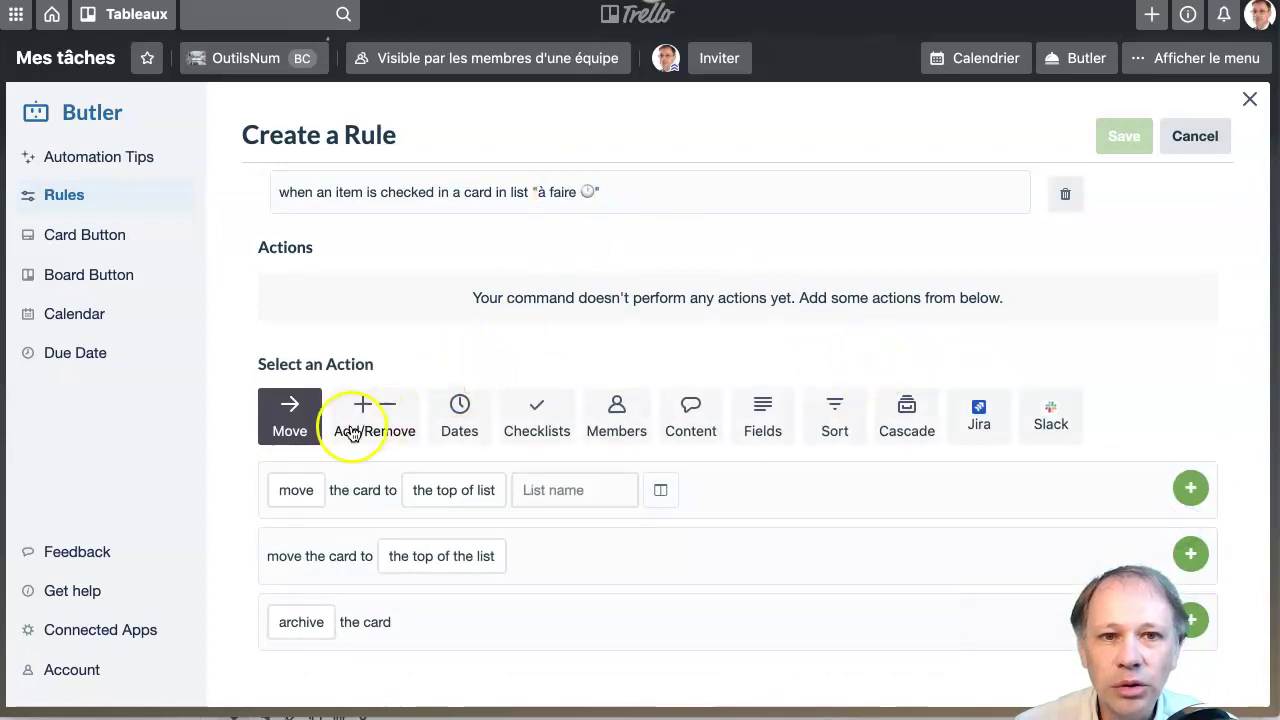
Add an action moving the card to the top of list "en cours", and save the checked-item rule.
click(551, 491)
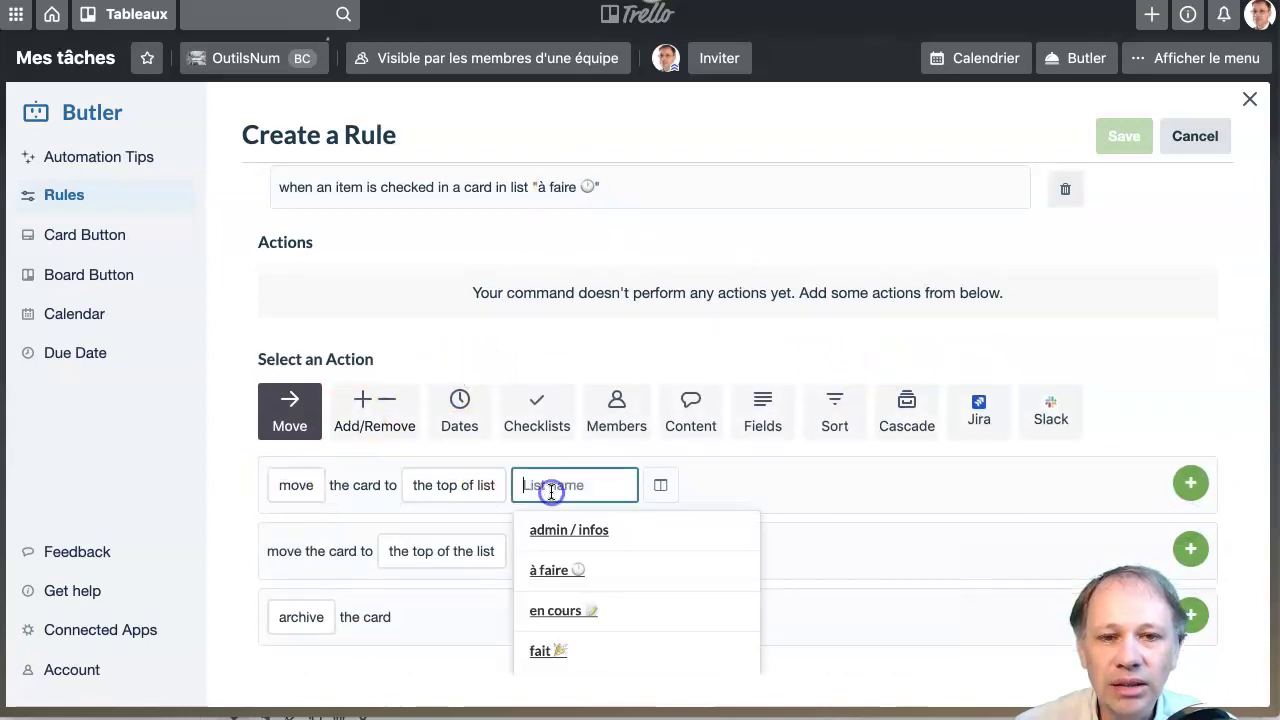
click(553, 608)
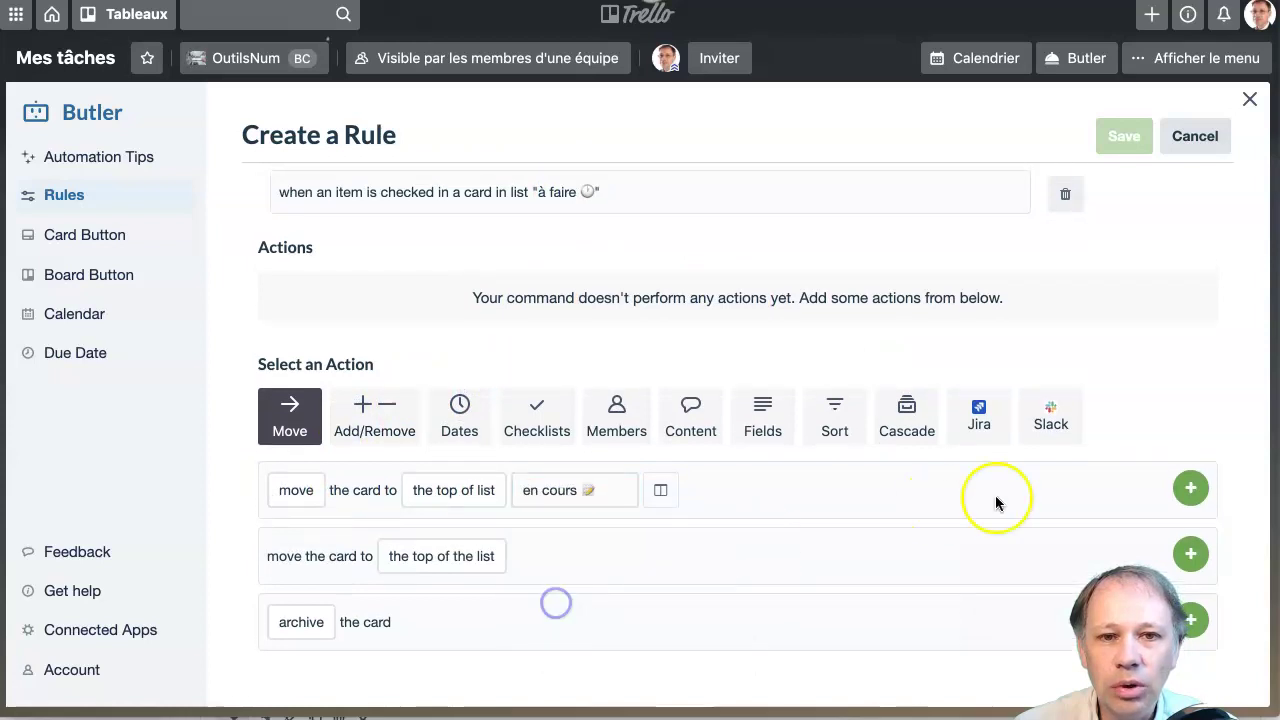
click(1186, 488)
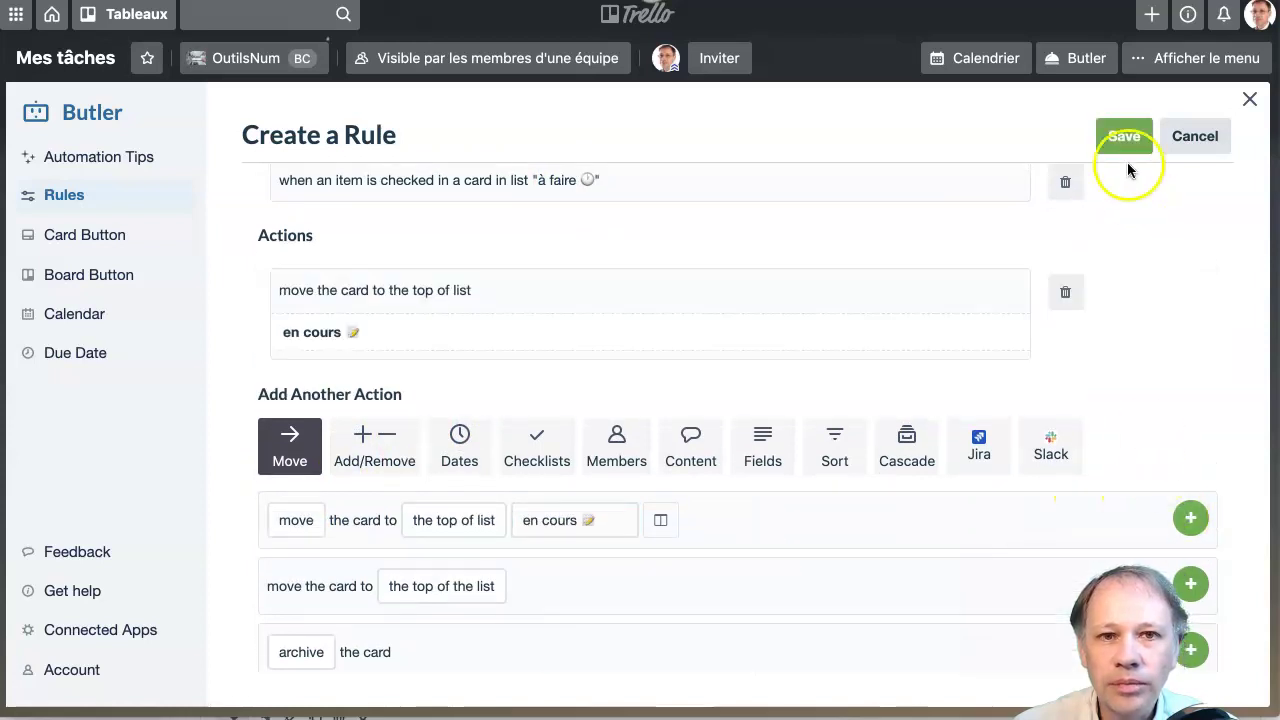
click(1124, 138)
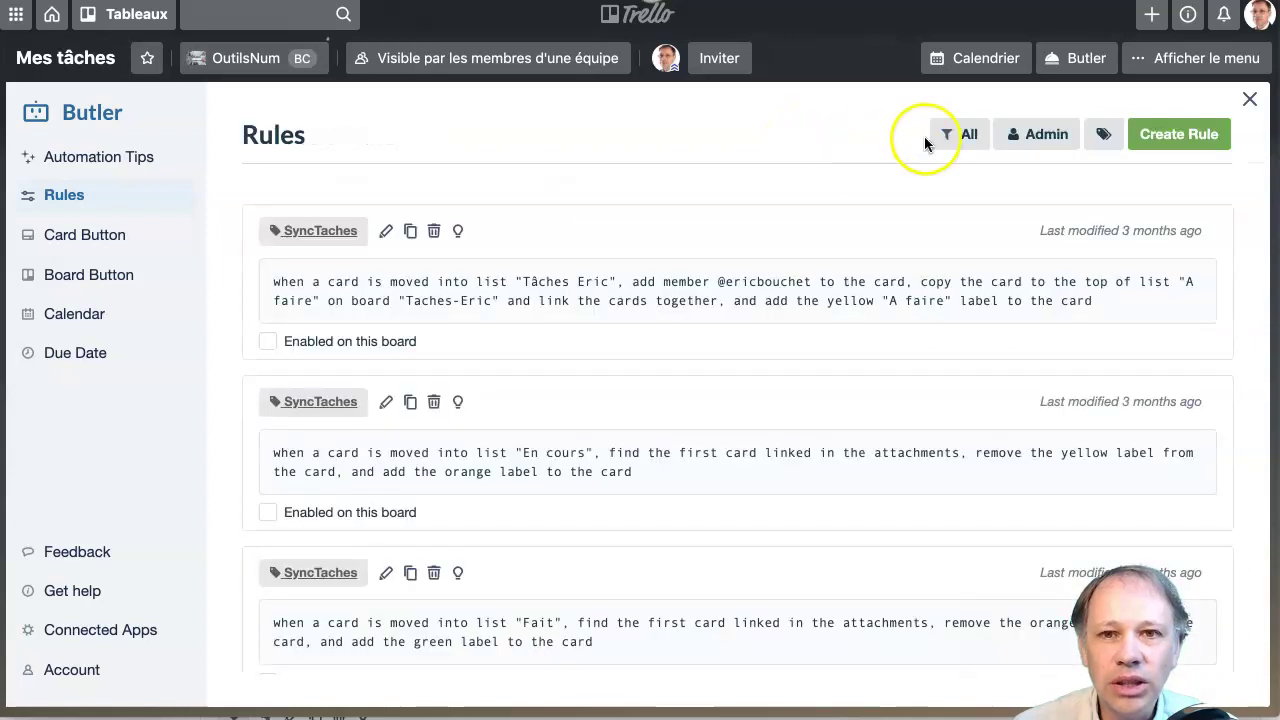
Check the new rule among the enabled rules, and reread the description of the "Règles : checklists, tâche réalisée" card.
click(955, 134)
click(975, 231)
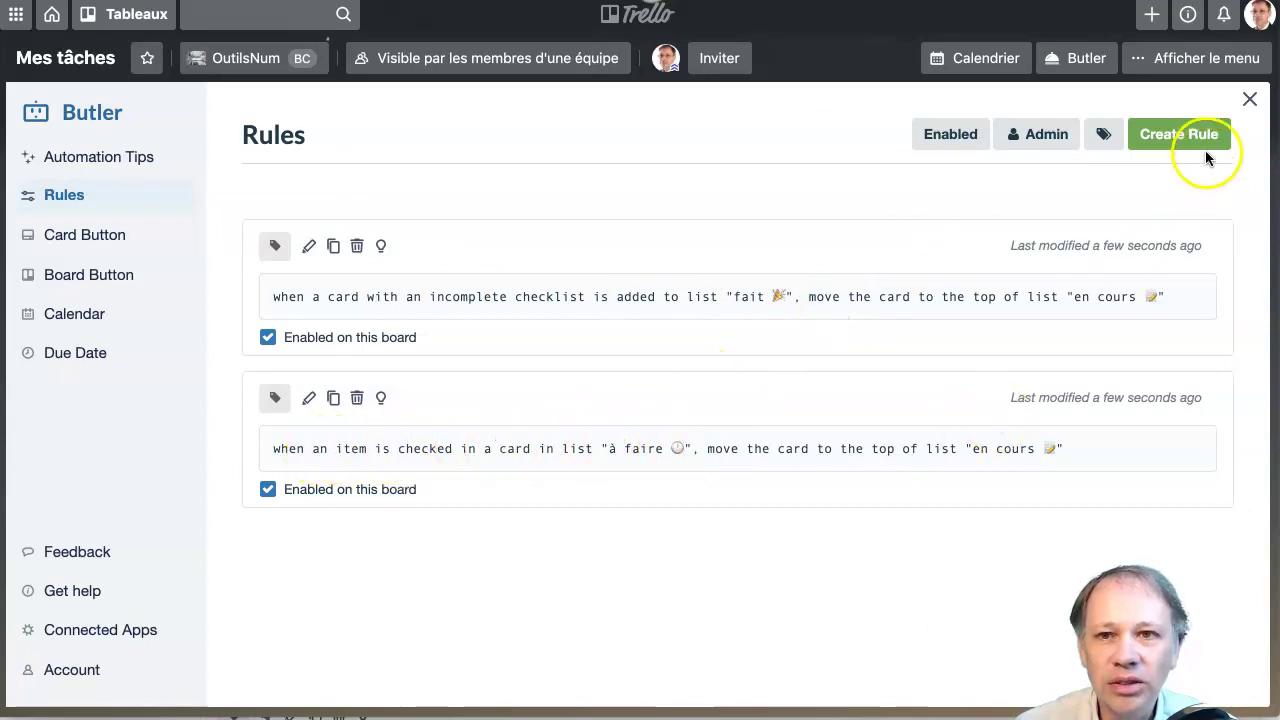
click(1249, 99)
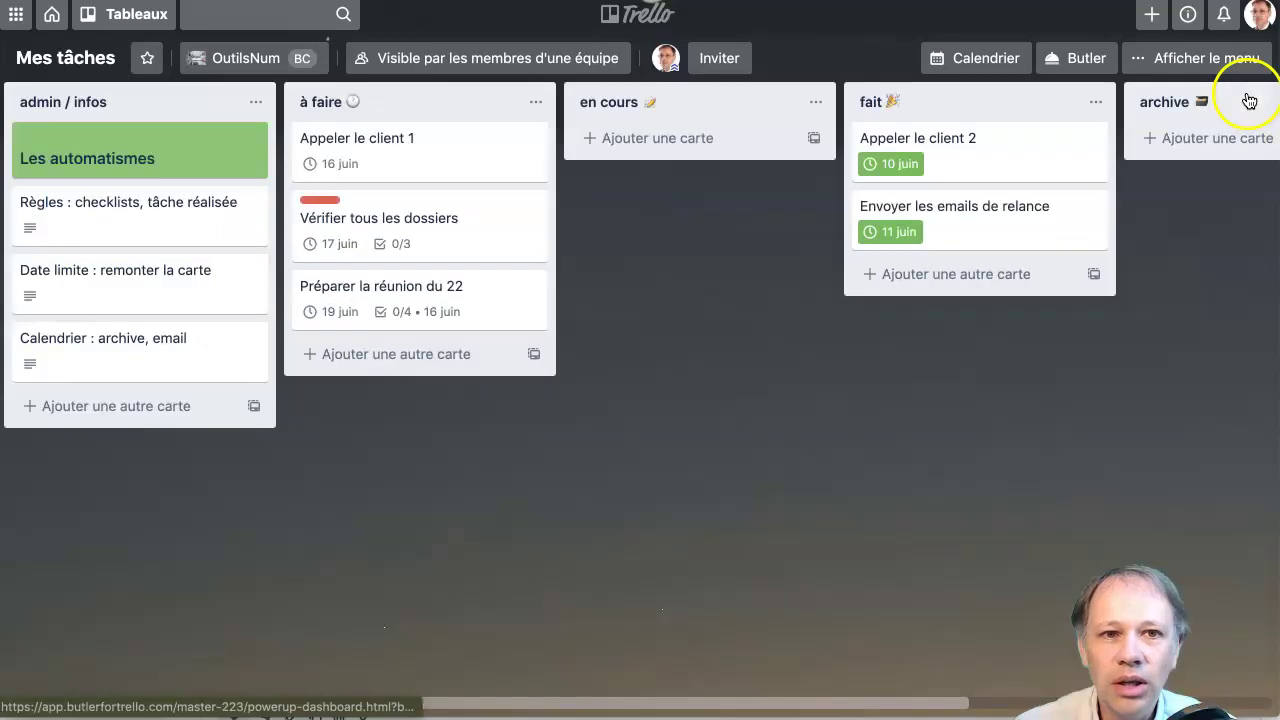
click(135, 222)
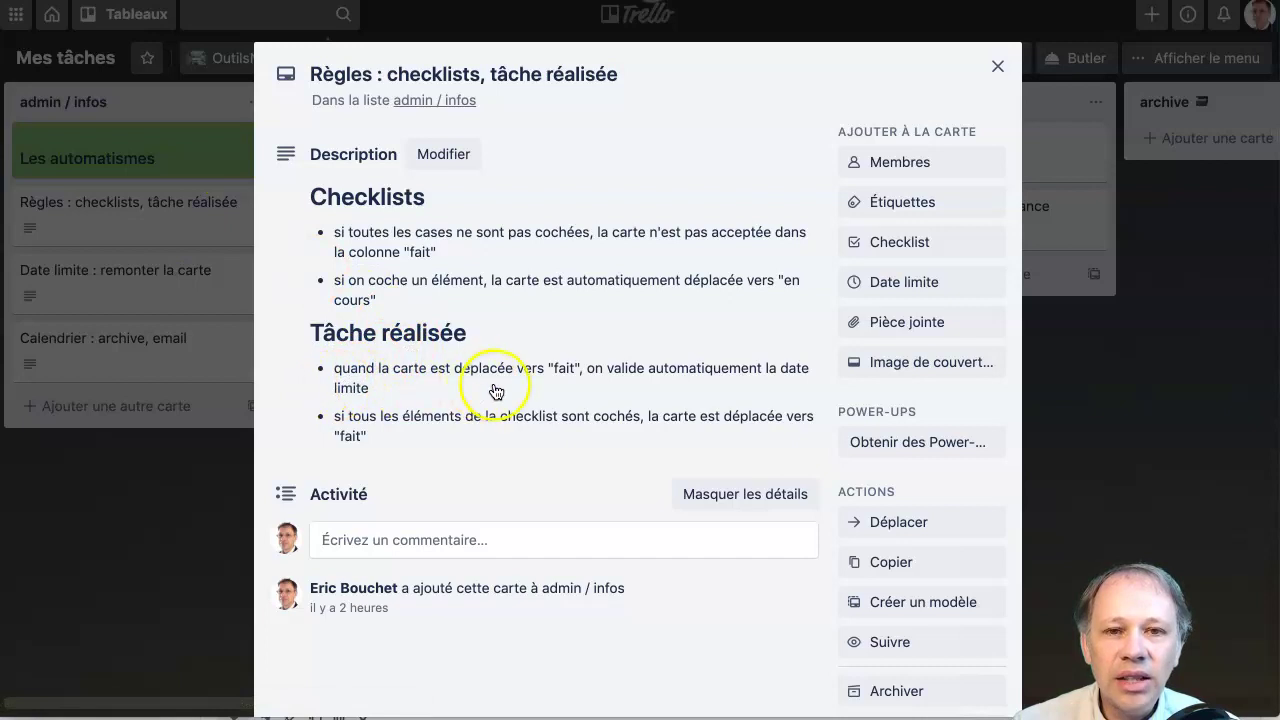
click(997, 70)
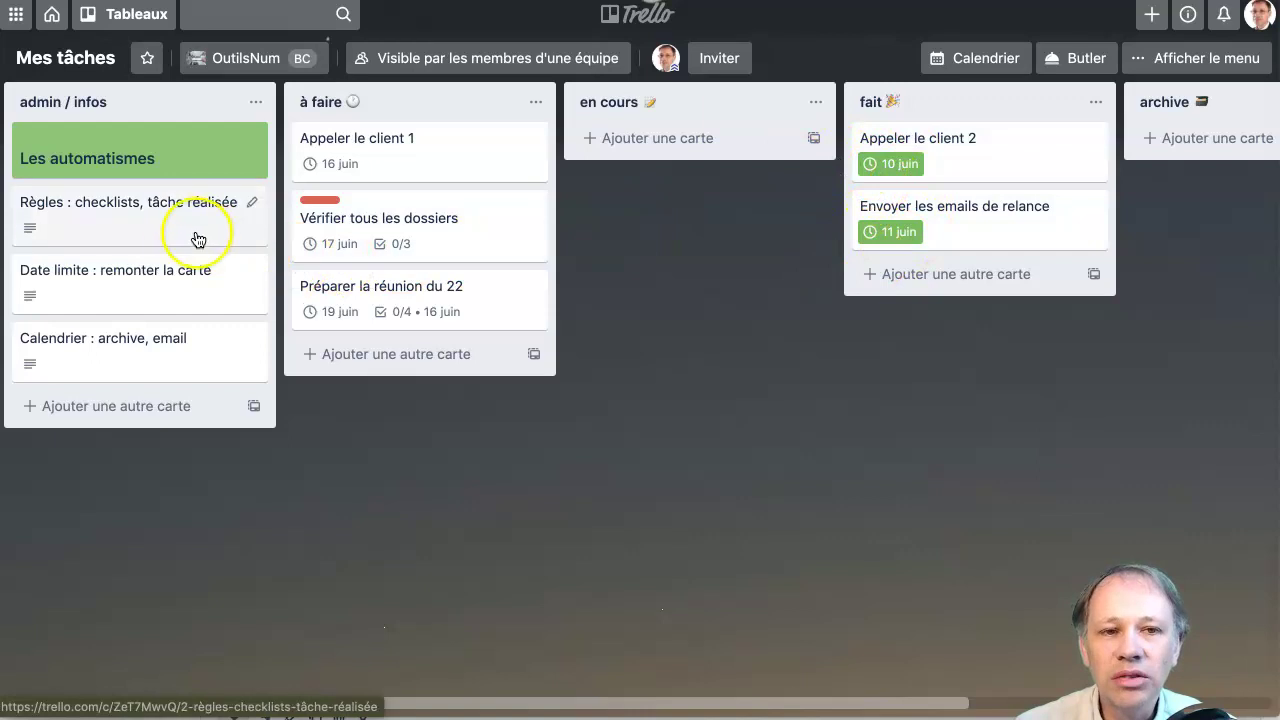
Start another Butler rule and add the trigger for a card being "moved into" list "fait".
click(1050, 63)
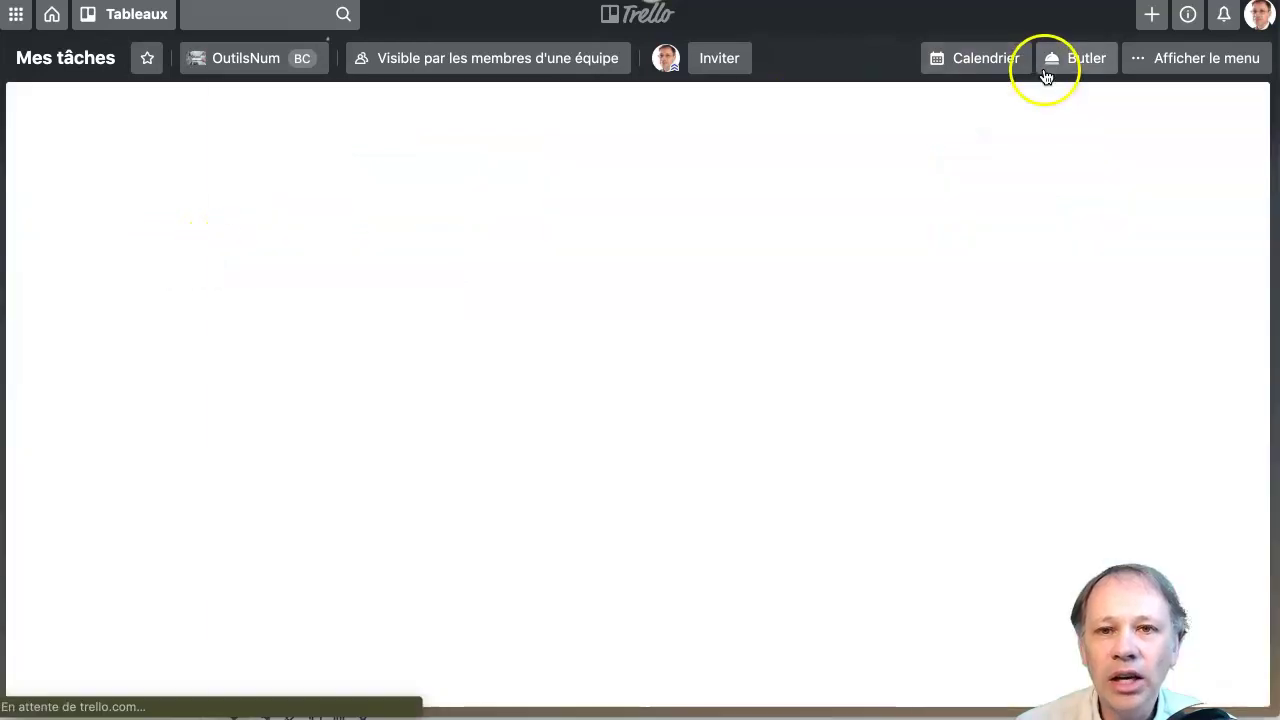
click(62, 197)
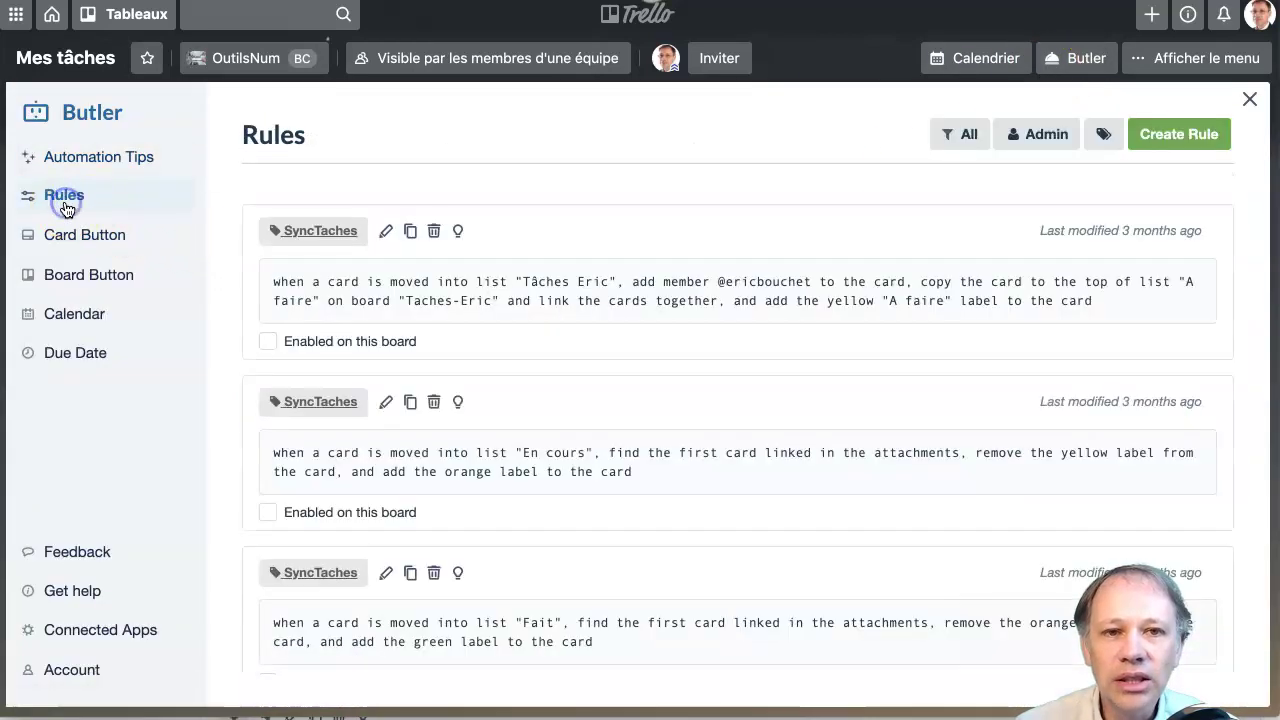
click(1172, 148)
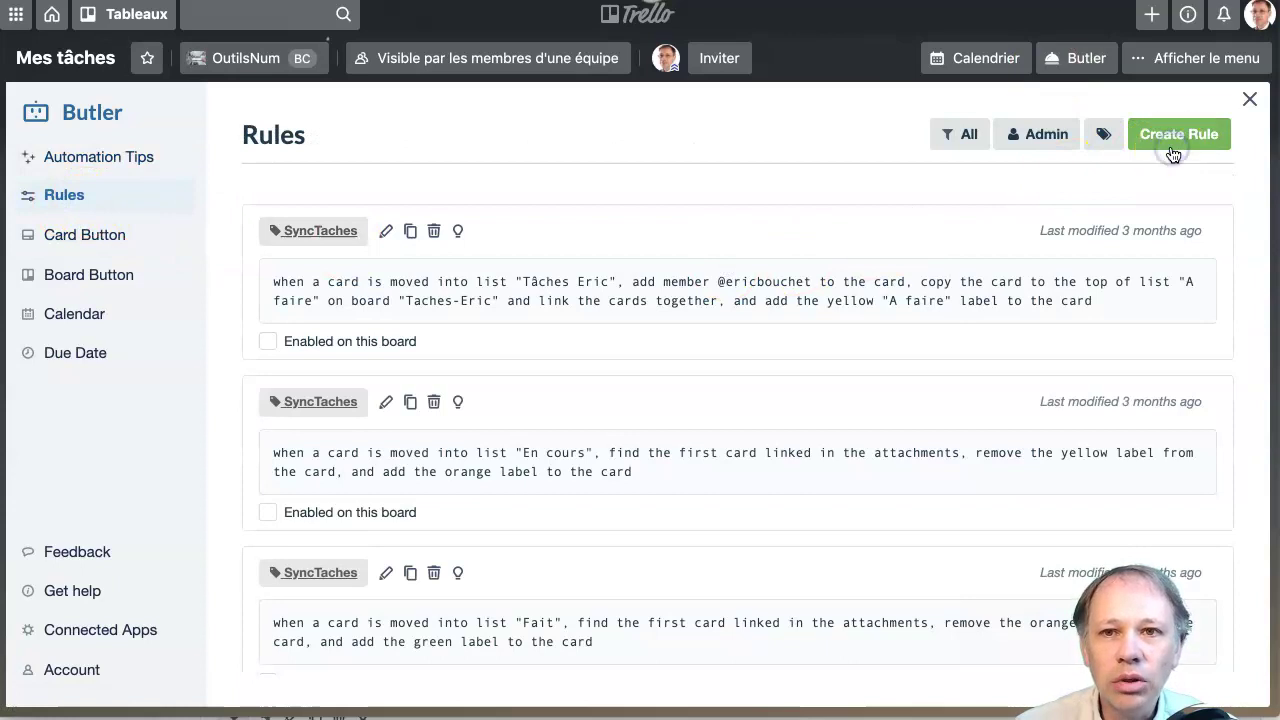
click(646, 305)
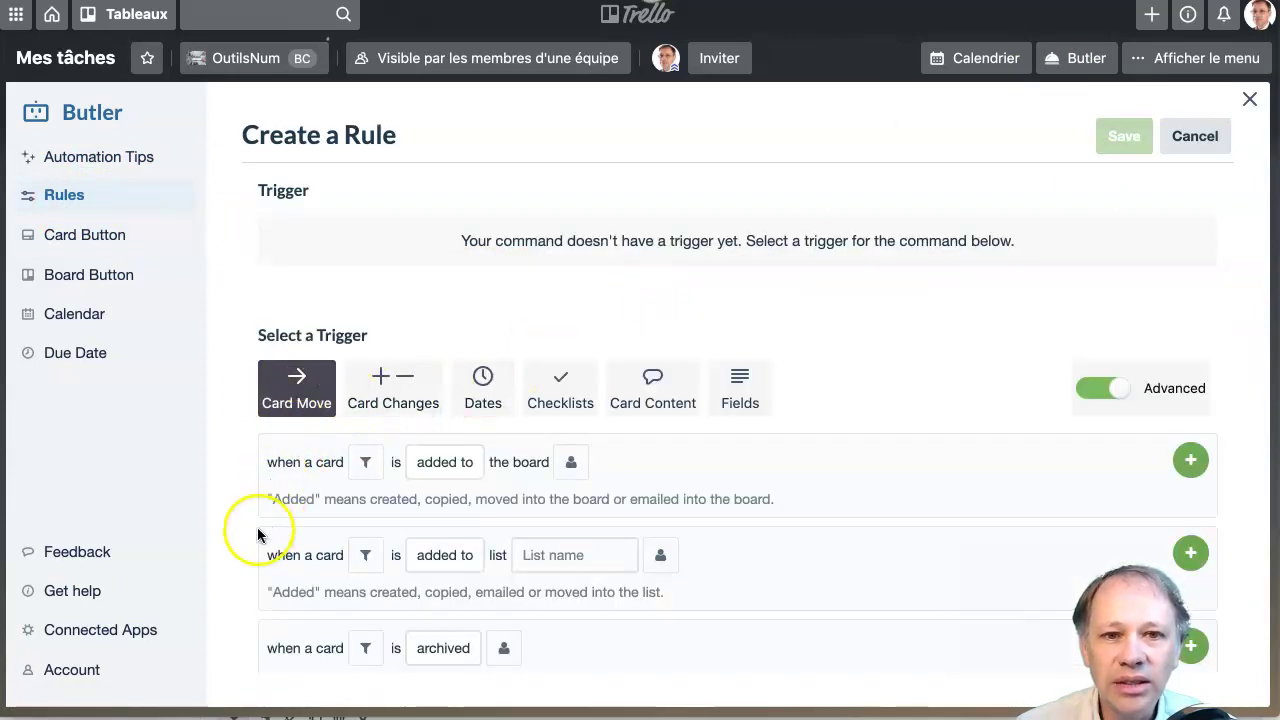
scroll(257, 527, down, 1)
click(455, 530)
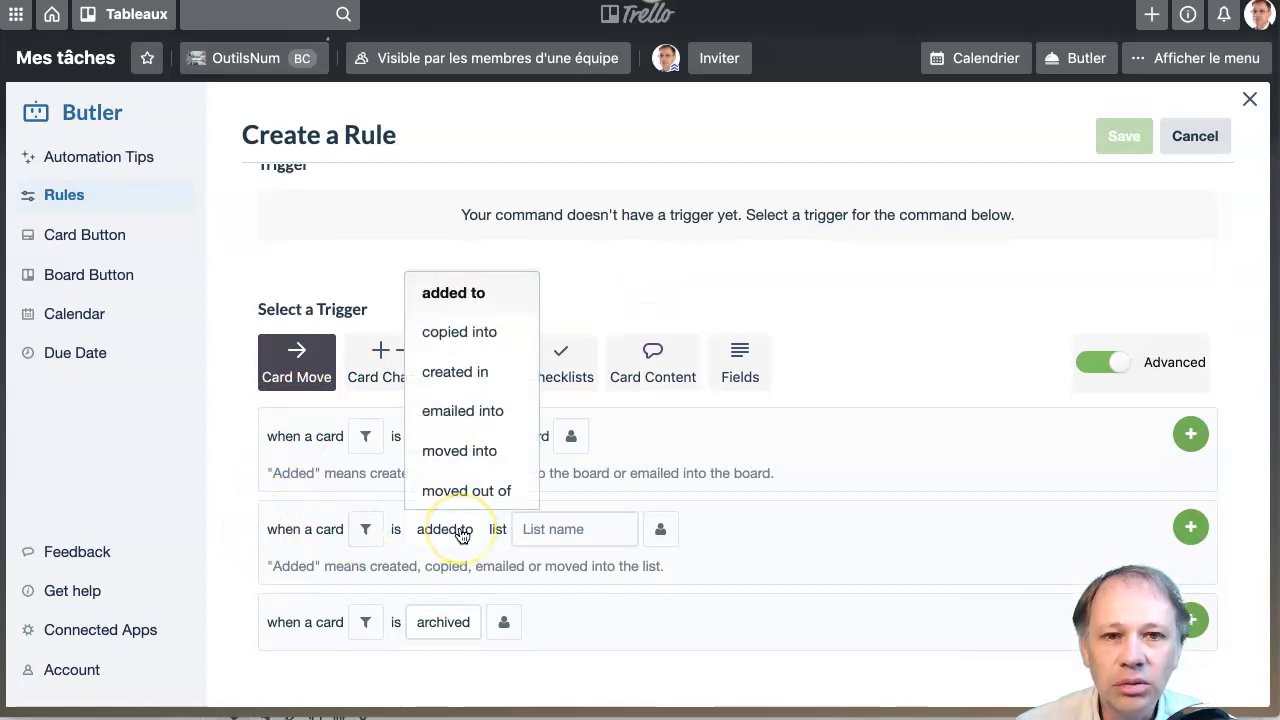
click(466, 460)
click(558, 543)
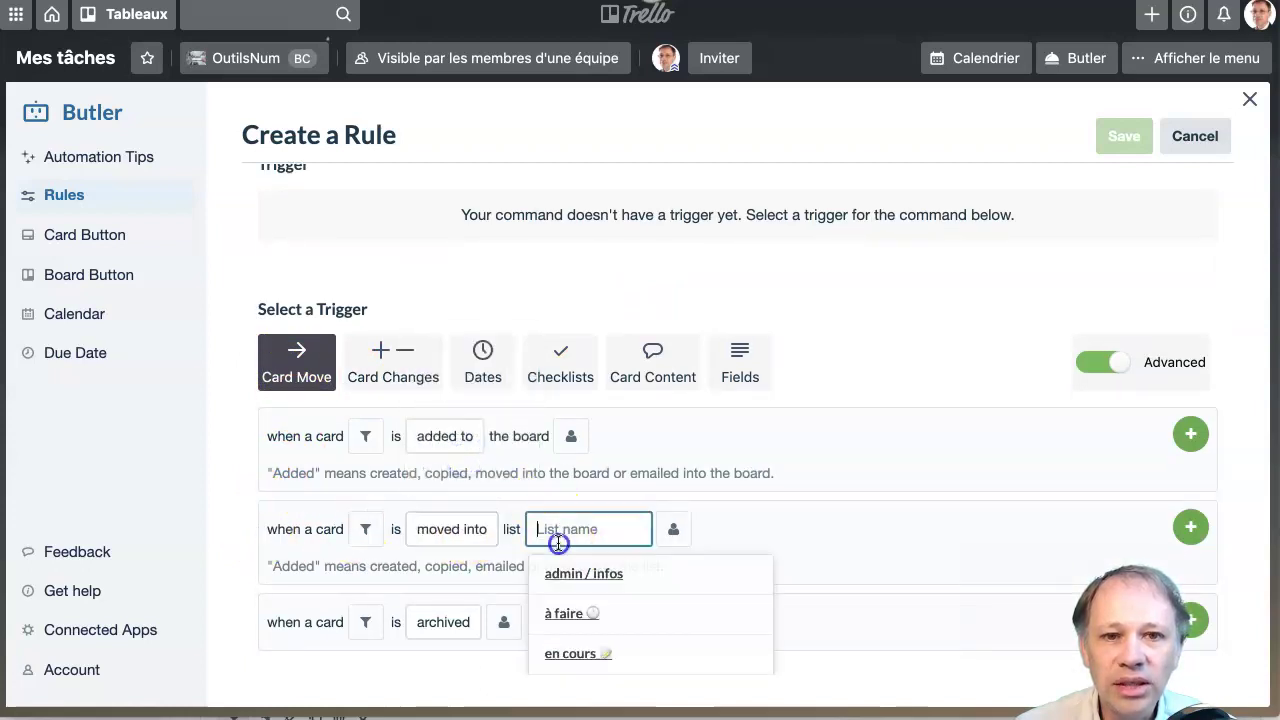
scroll(580, 606, down, 2)
click(556, 607)
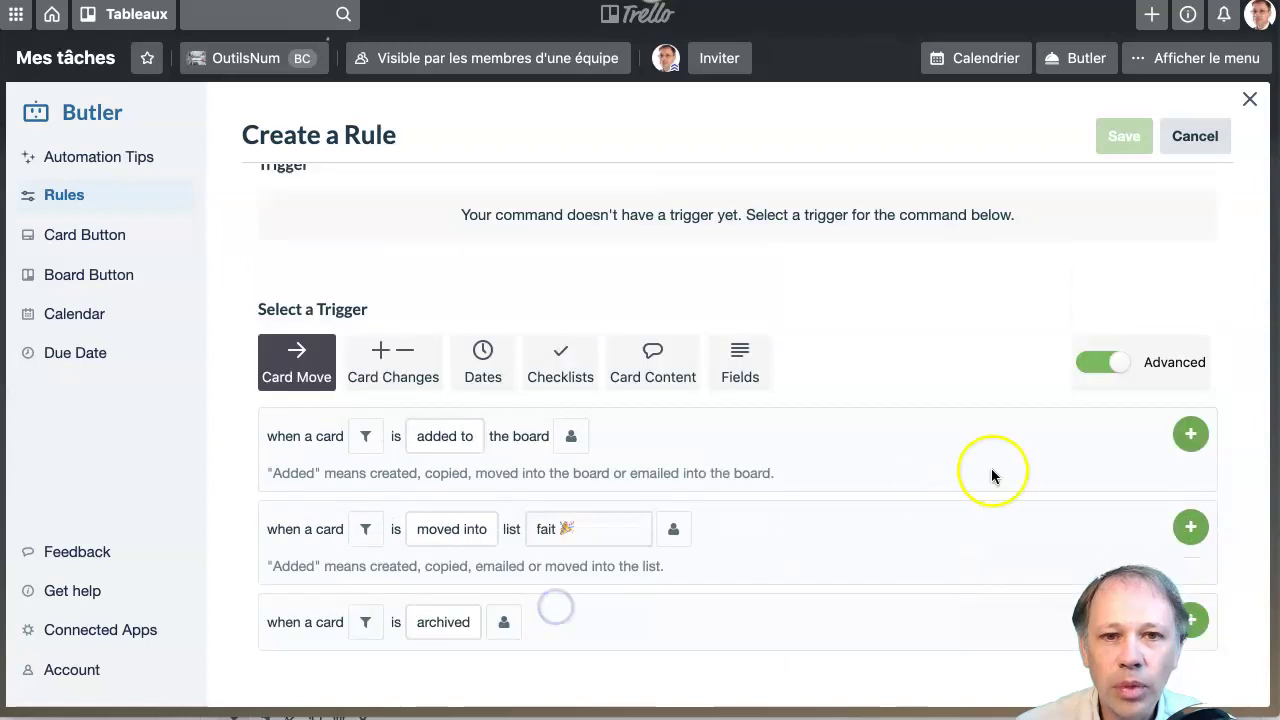
click(1190, 526)
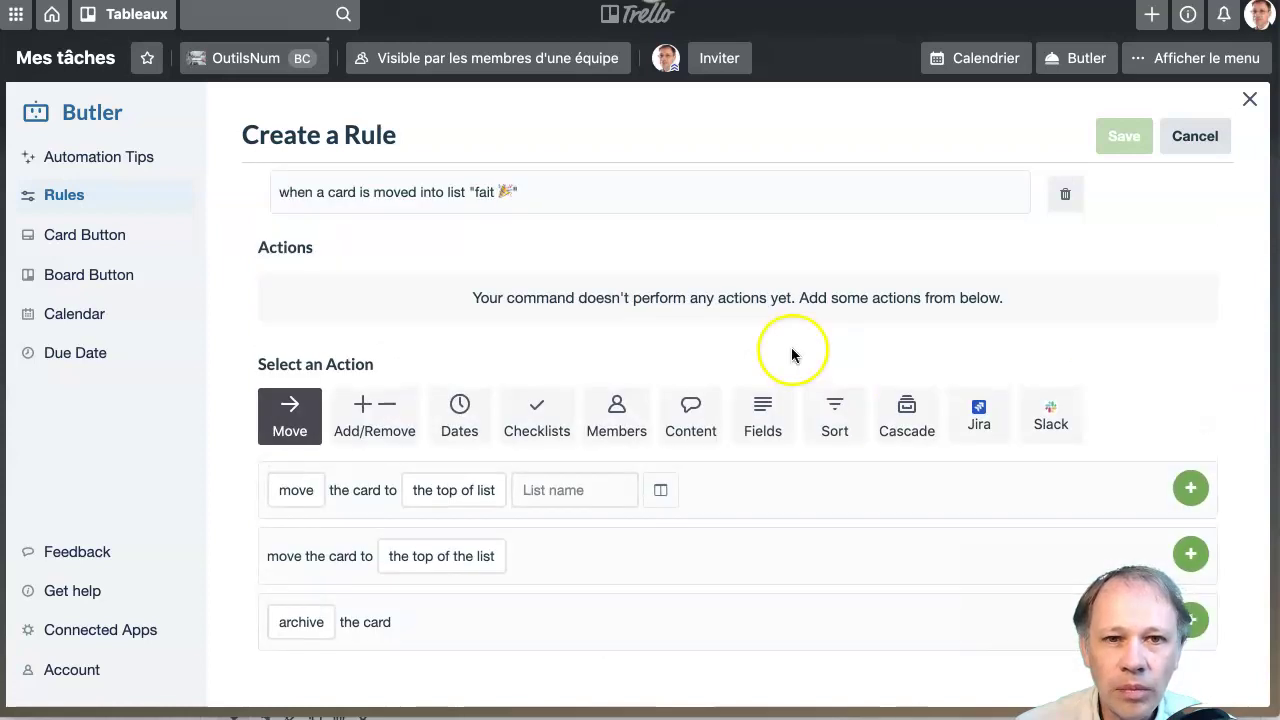
Add an action to the "fait" rule that marks the card's due date as complete.
click(474, 414)
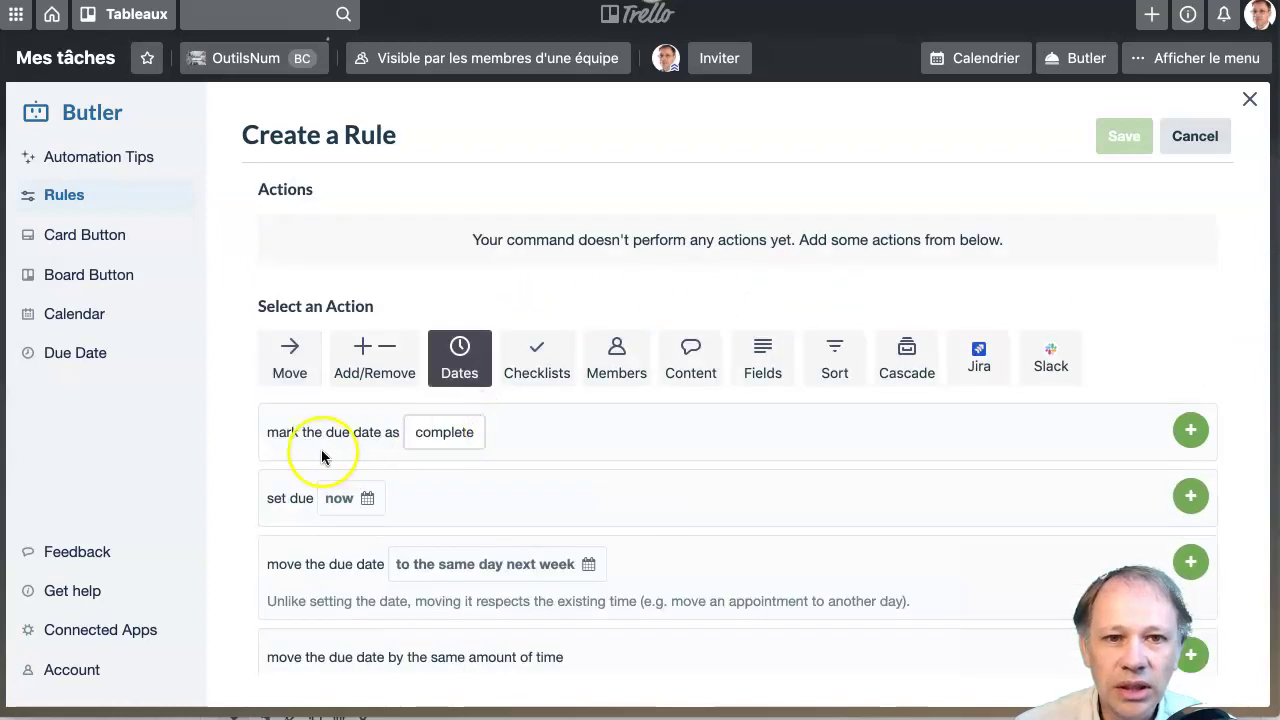
click(460, 432)
click(1192, 429)
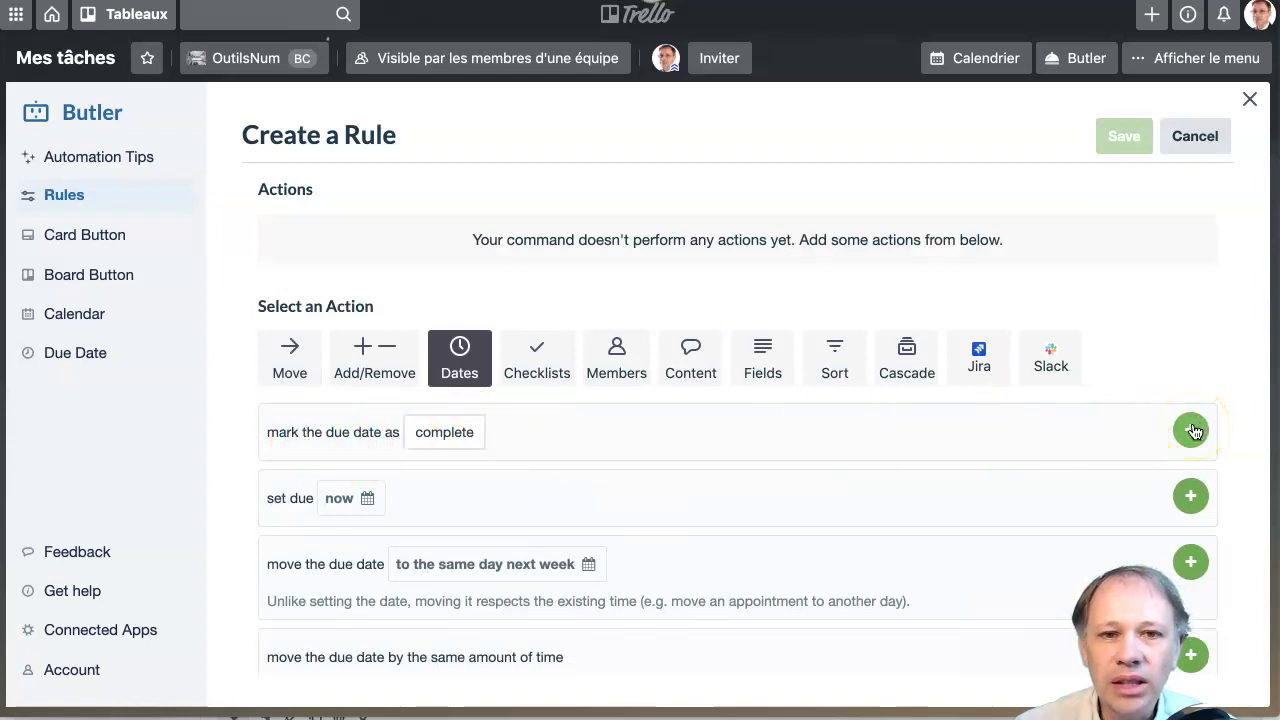
click(1192, 430)
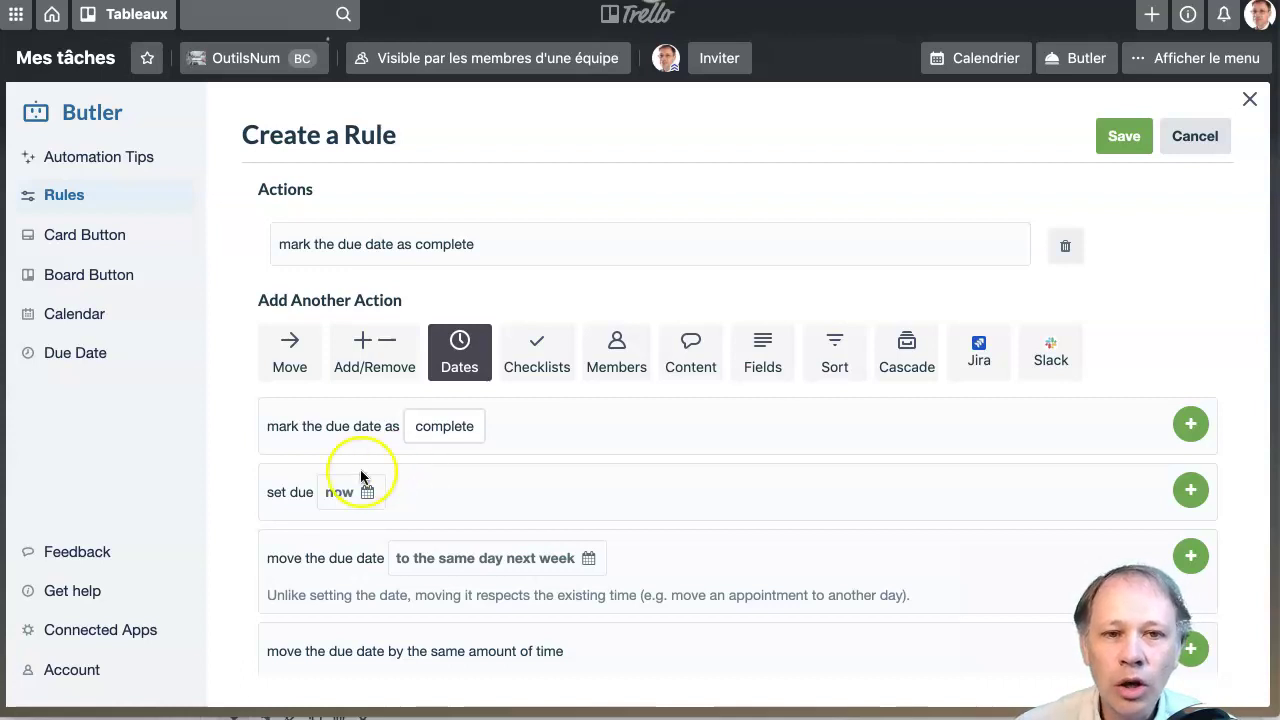
Add a second date action that sets the card's due date to "now".
click(350, 500)
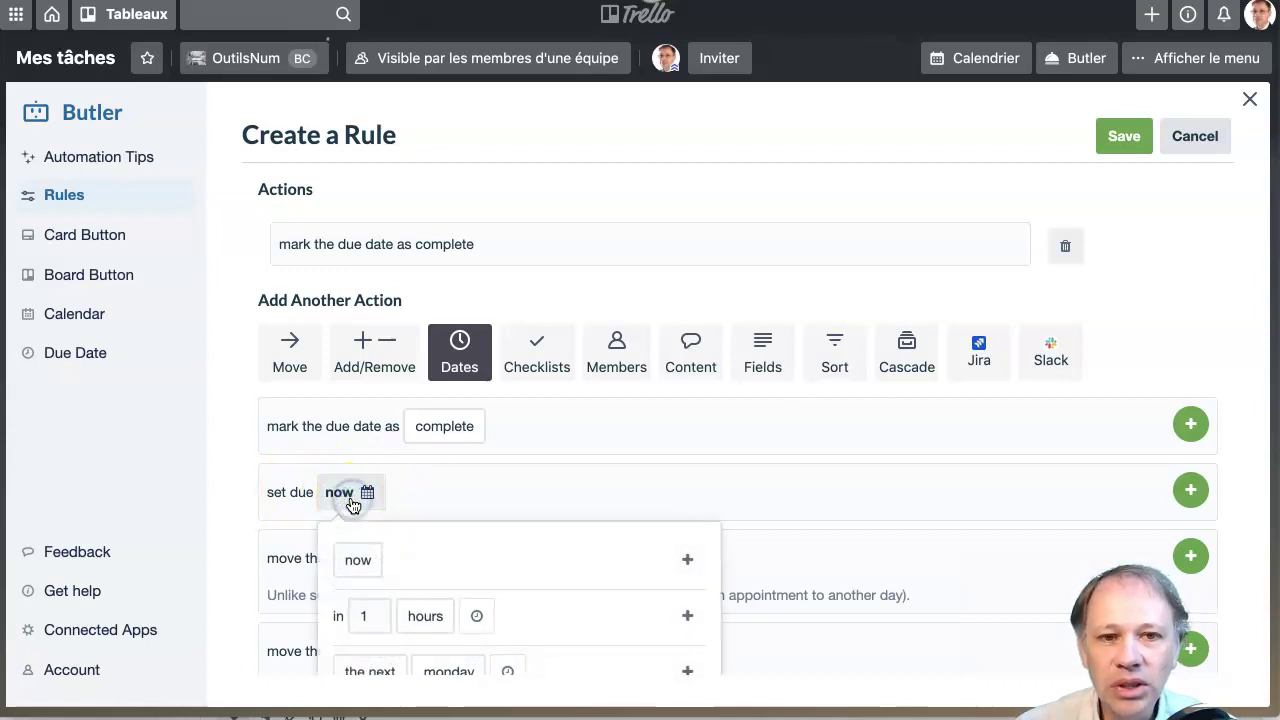
scroll(457, 486, down, 4)
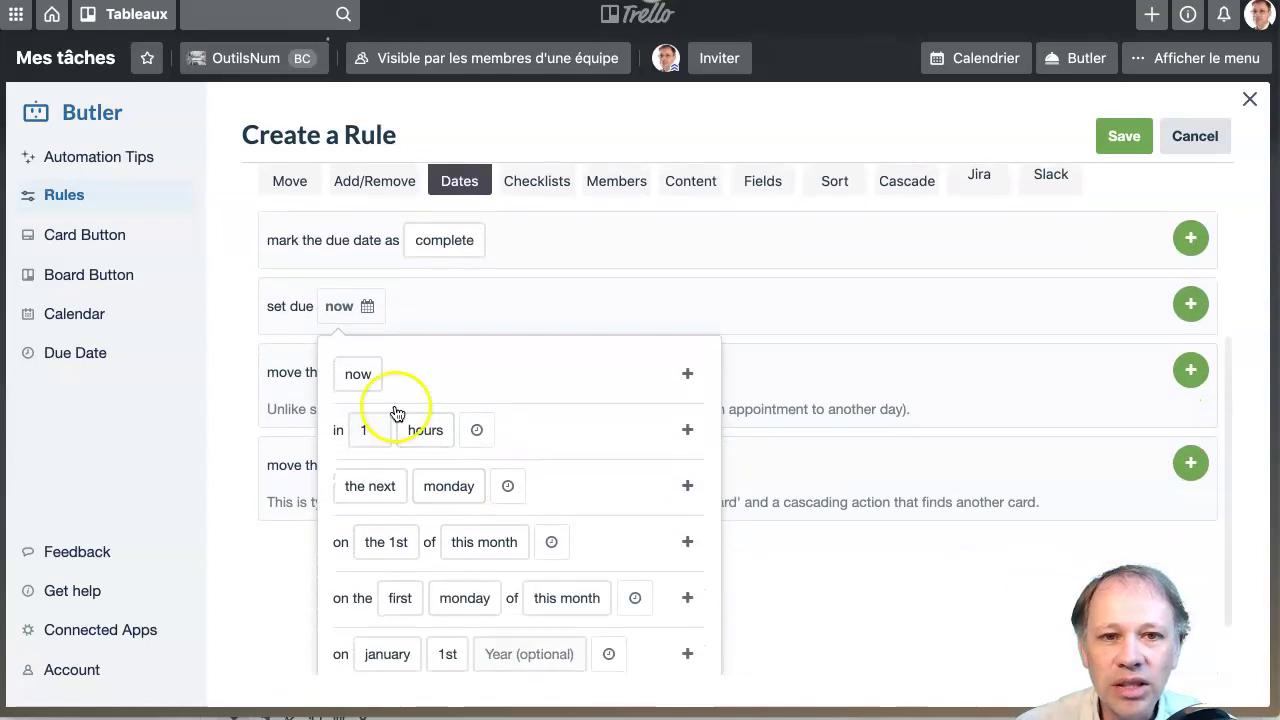
mouse_move(364, 383)
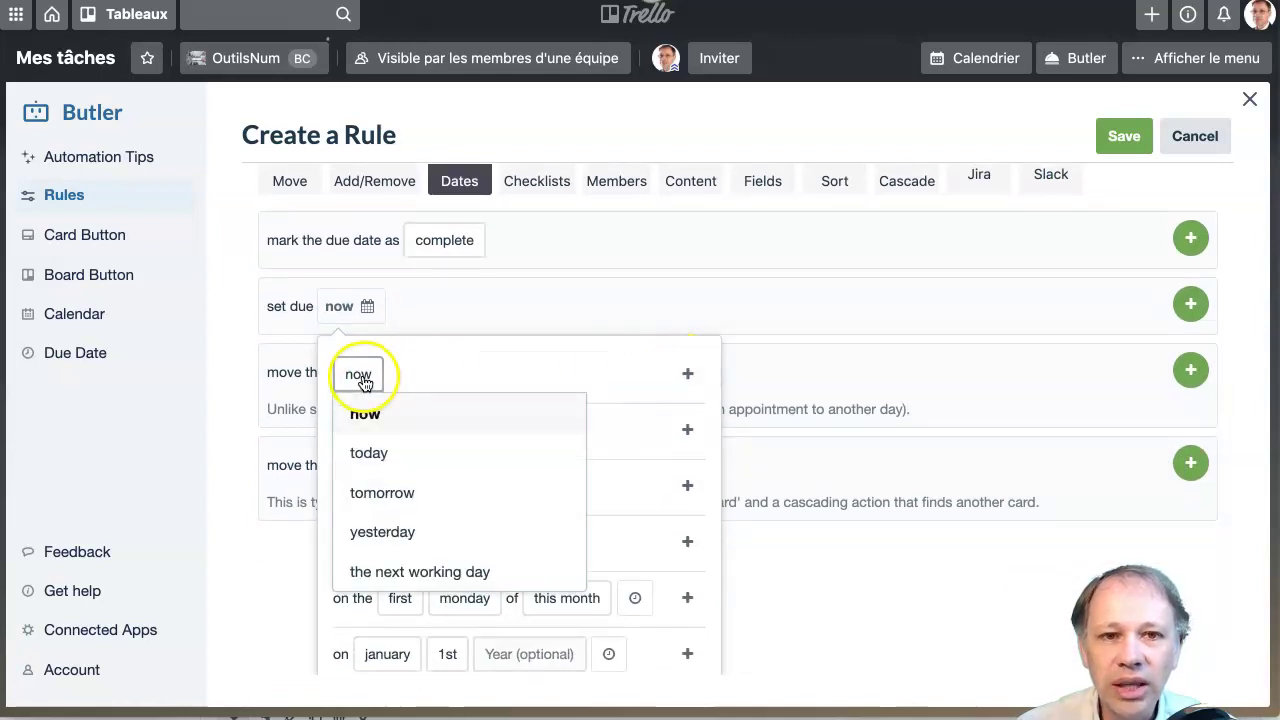
click(380, 455)
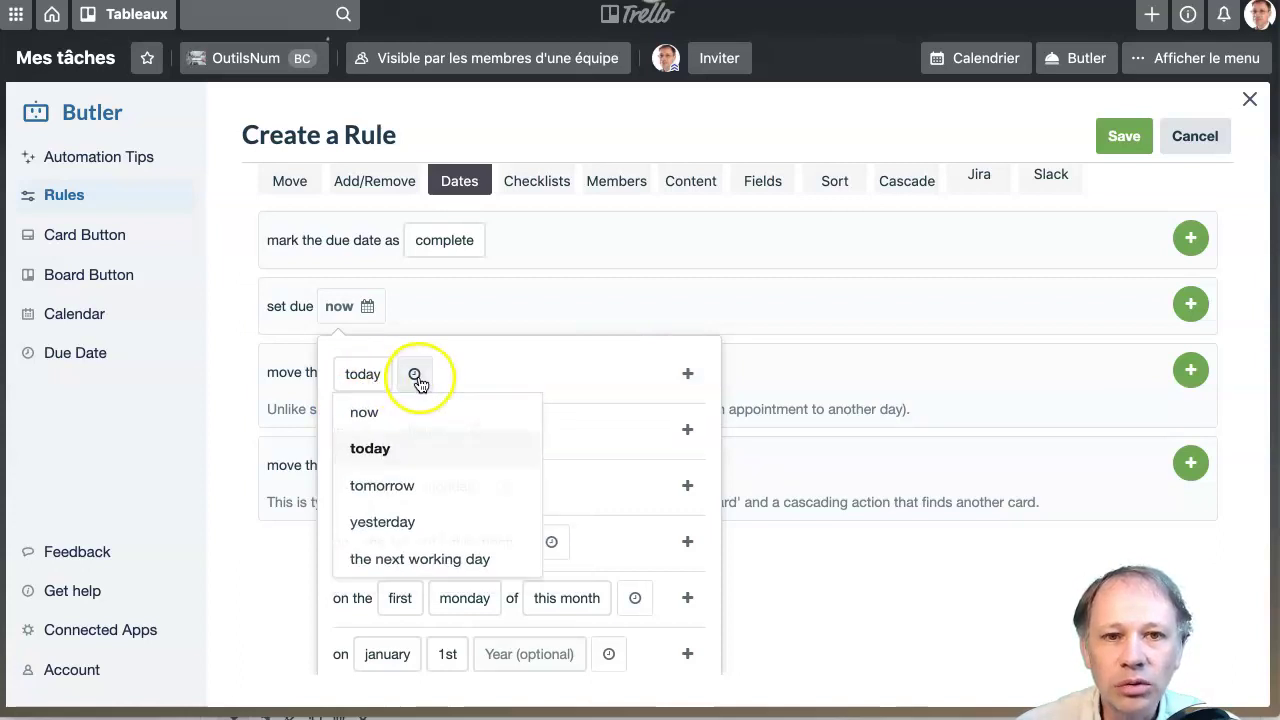
mouse_move(356, 376)
click(381, 420)
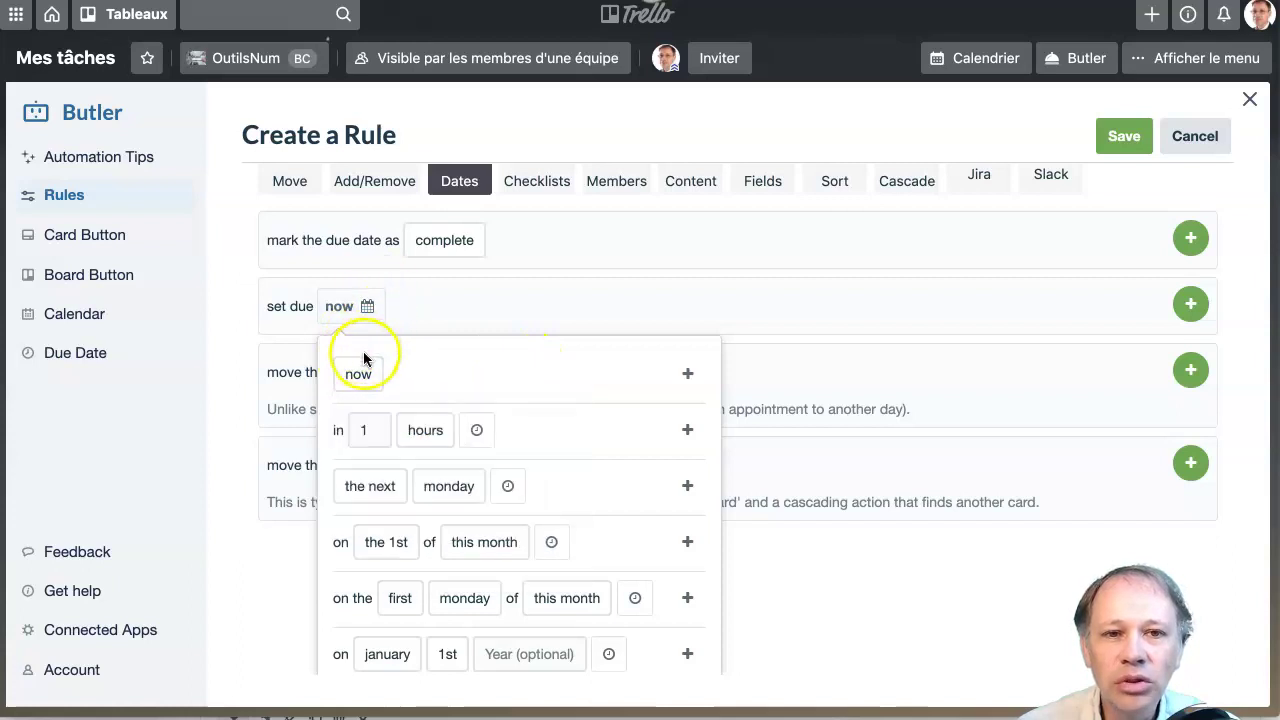
click(691, 372)
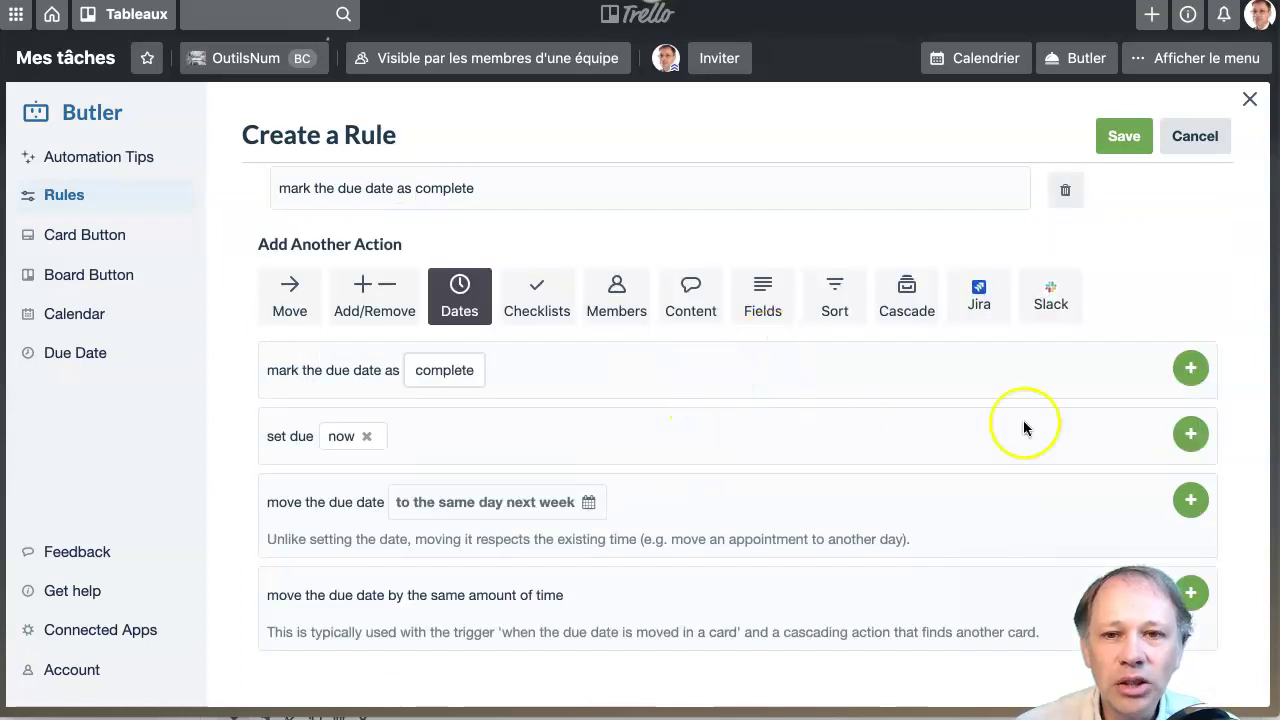
click(1188, 436)
Reorder the actions so "set due now" comes before marking the due date as complete, and save the rule.
scroll(1186, 440, up, 2)
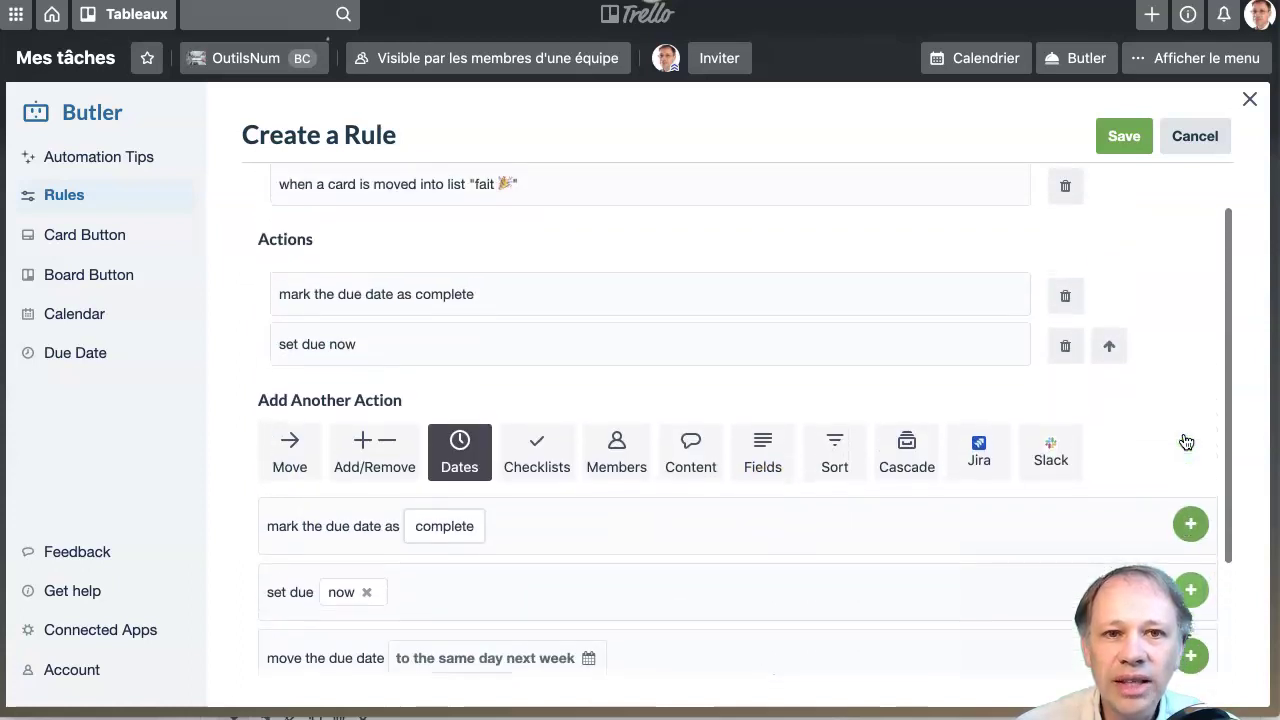
click(1108, 357)
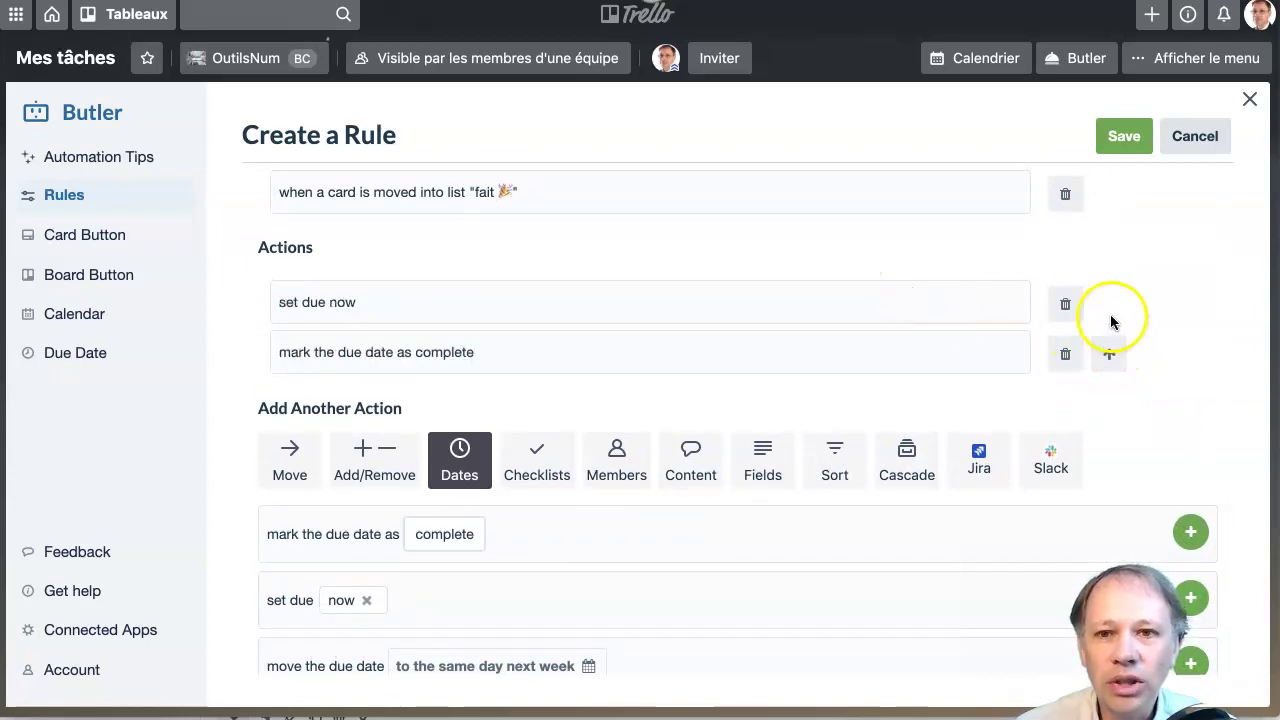
scroll(850, 250, up, 1)
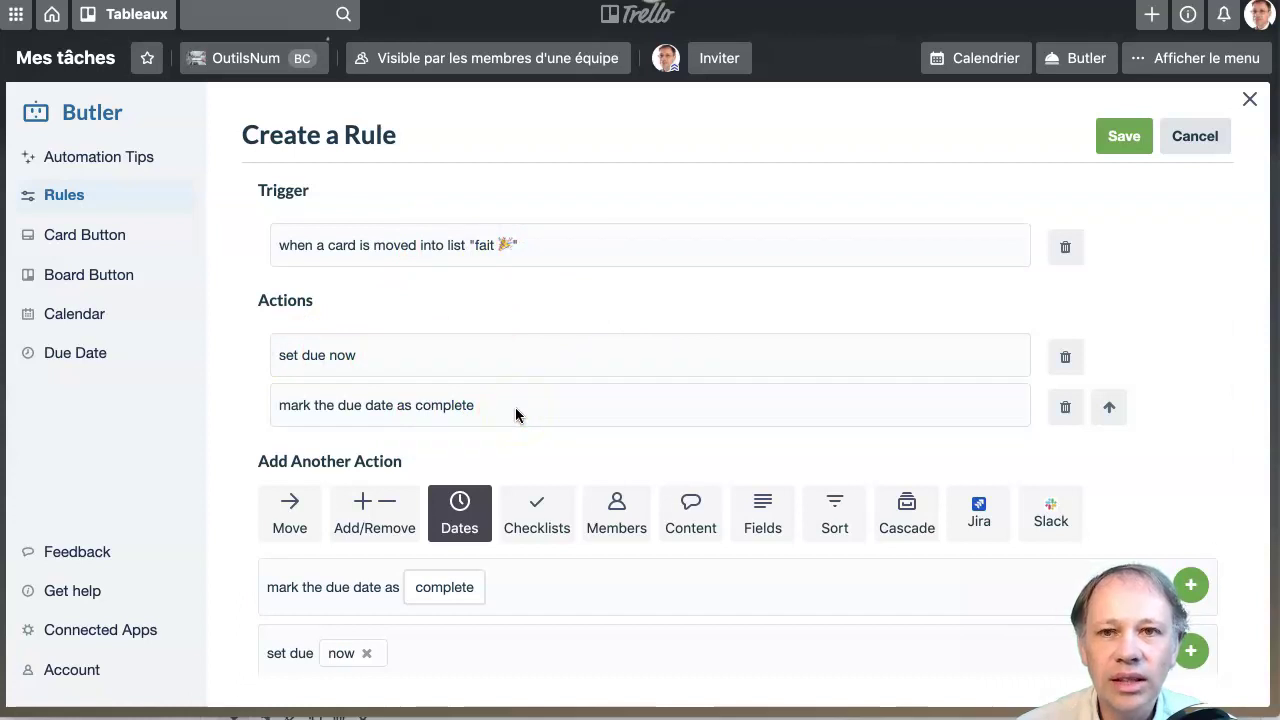
click(1126, 140)
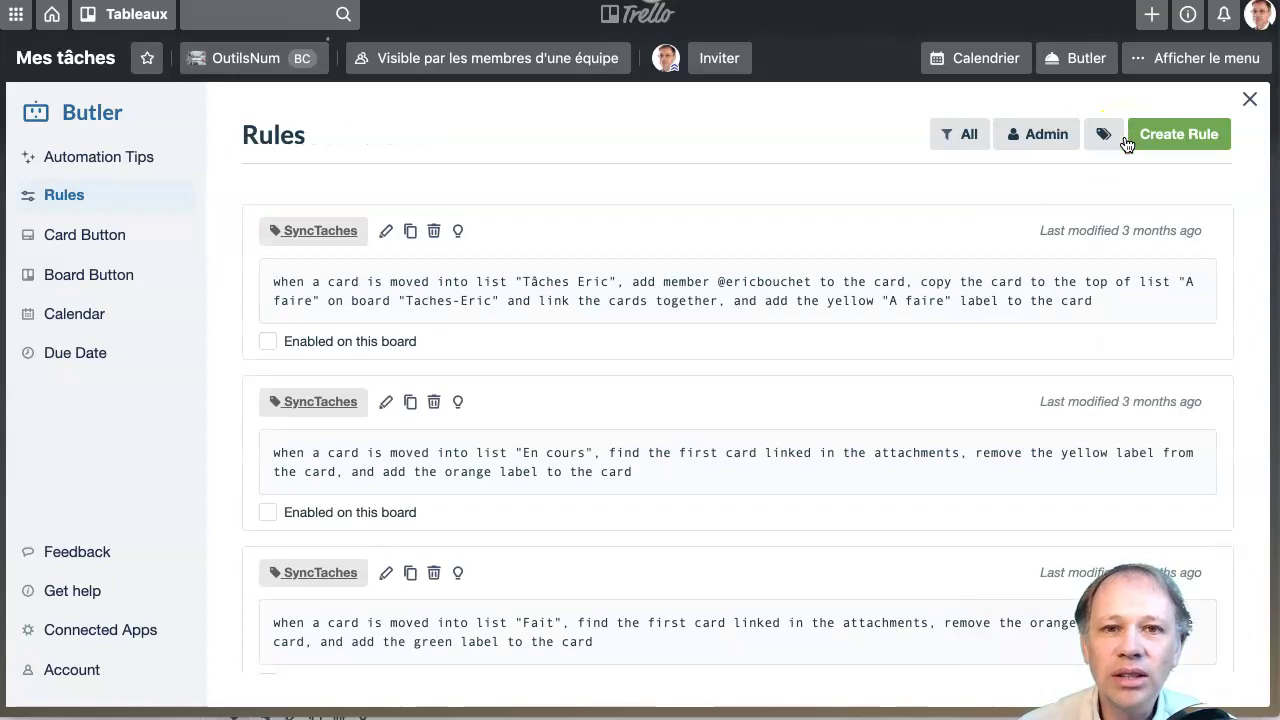
Filter the rules list to enabled rules only and check the newly saved rule.
click(953, 140)
click(978, 230)
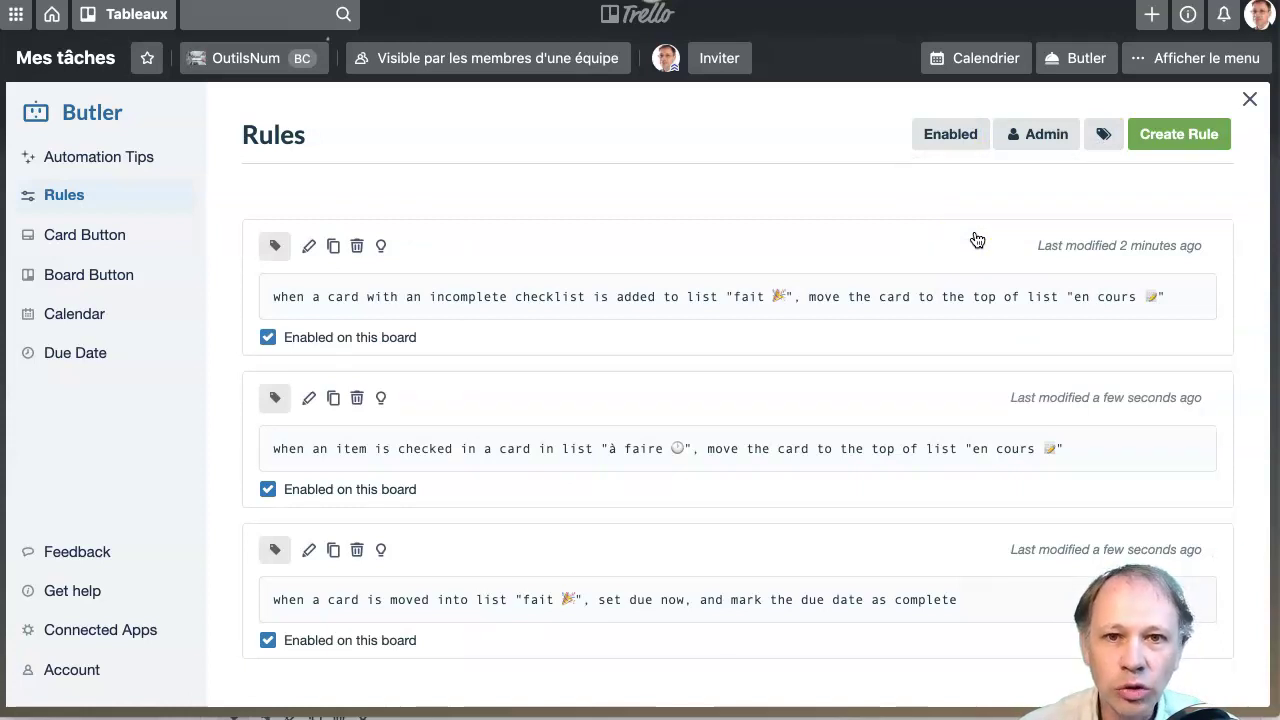
click(880, 291)
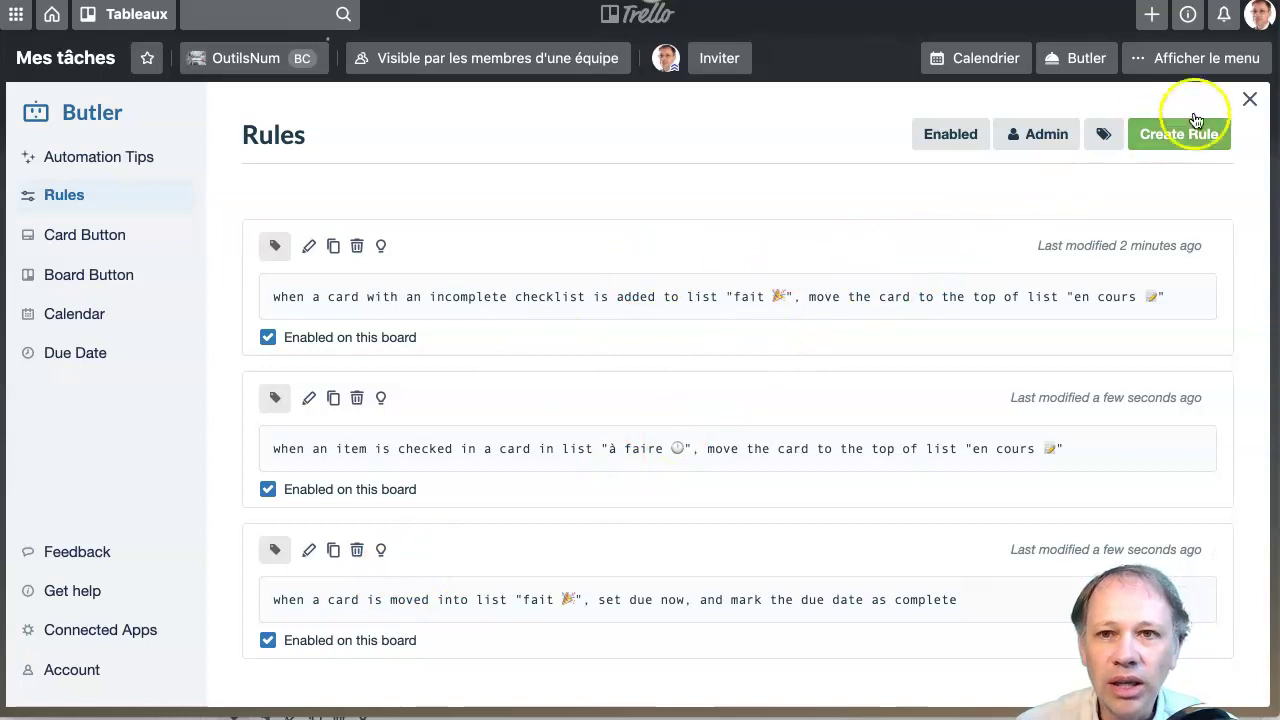
Return to the board and reread the "Tâche réalisée" section in the "Règles : checklists, tâche réalisée" card's description.
click(1249, 103)
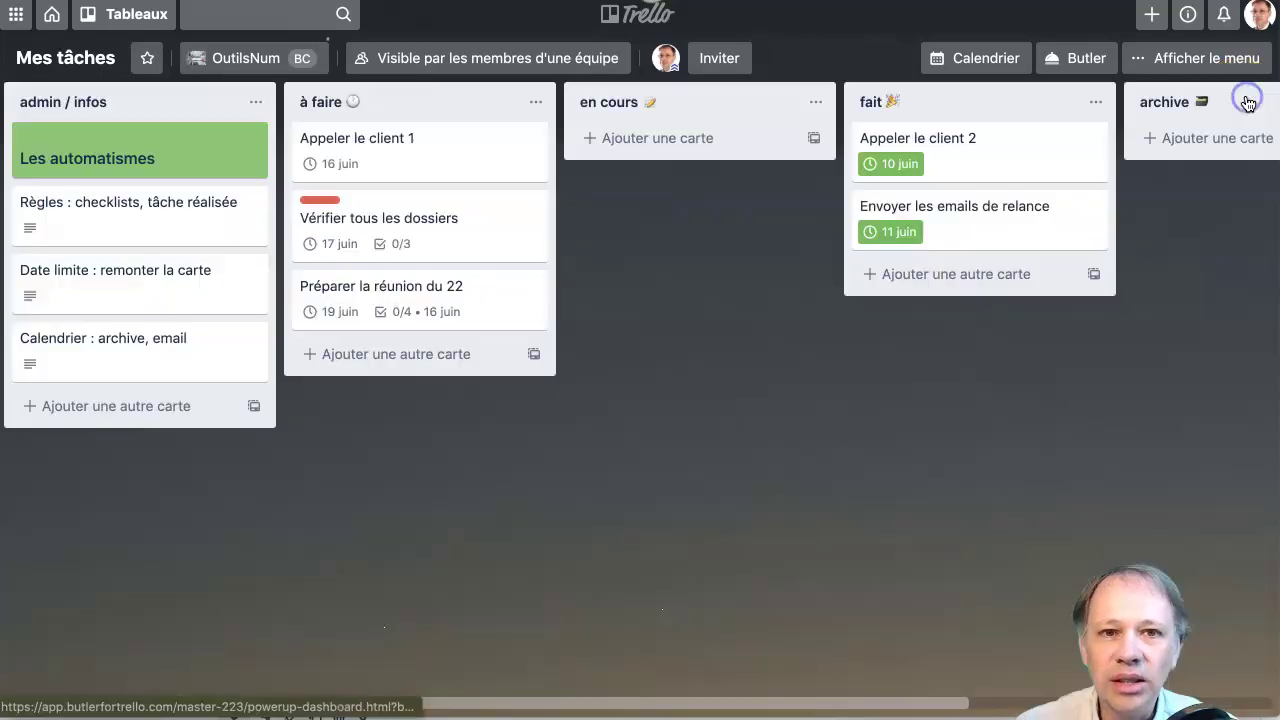
click(208, 229)
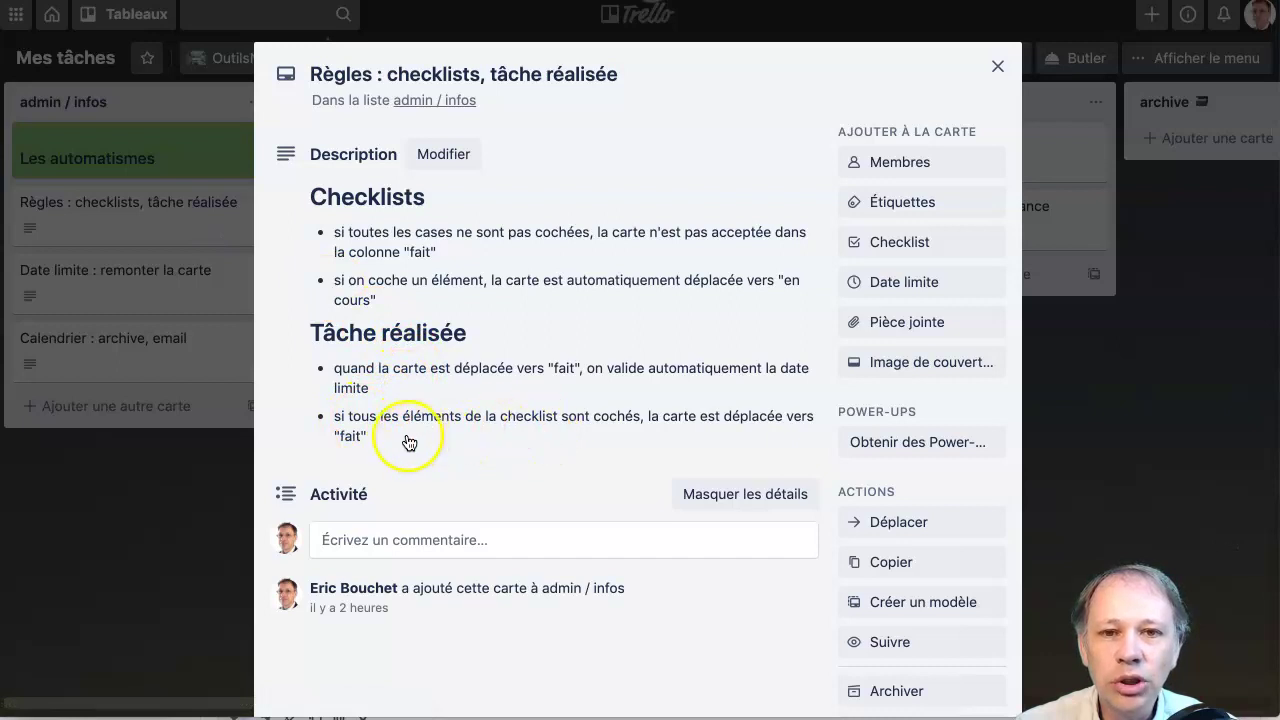
click(997, 66)
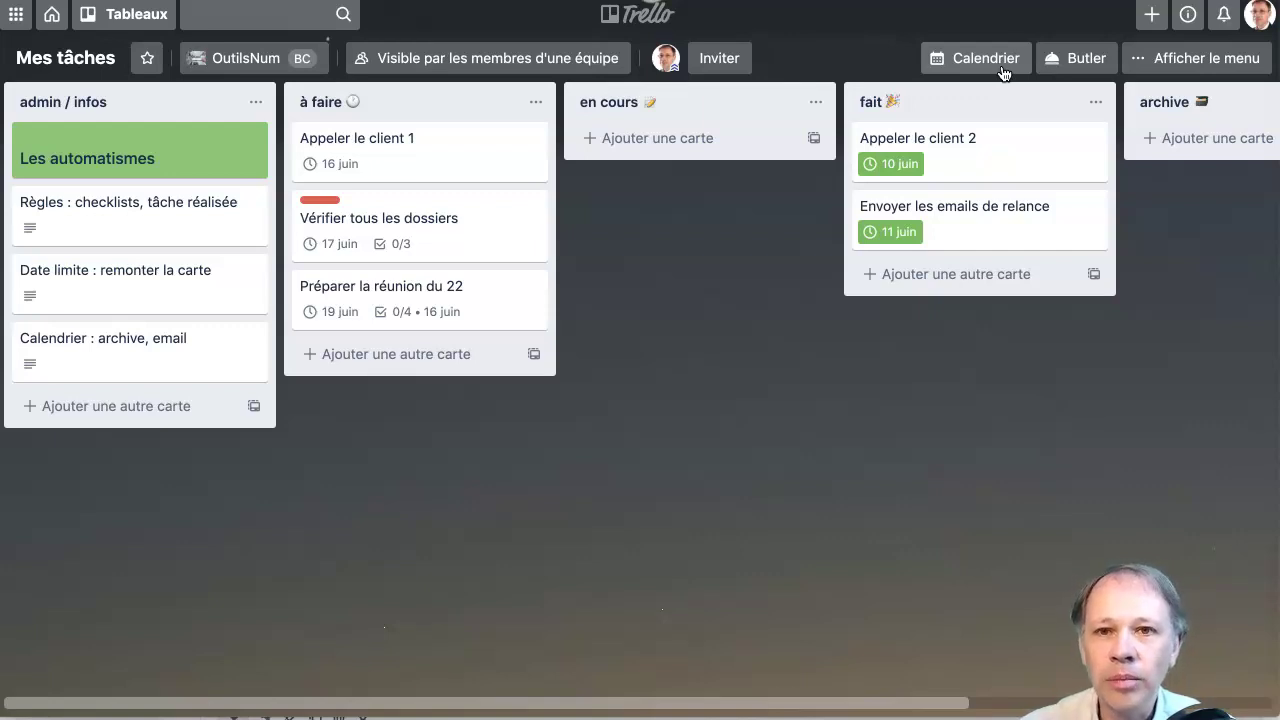
click(813, 189)
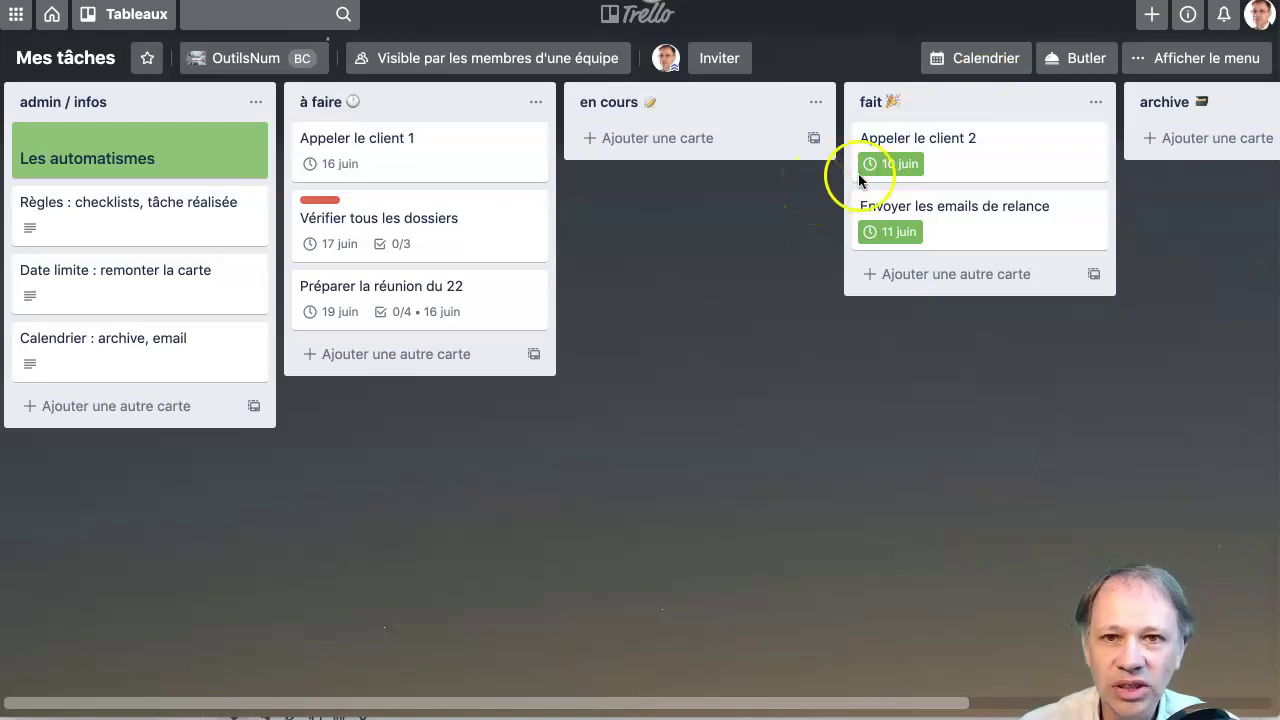
Start another Butler rule and show the checklist triggers available for it.
click(1083, 58)
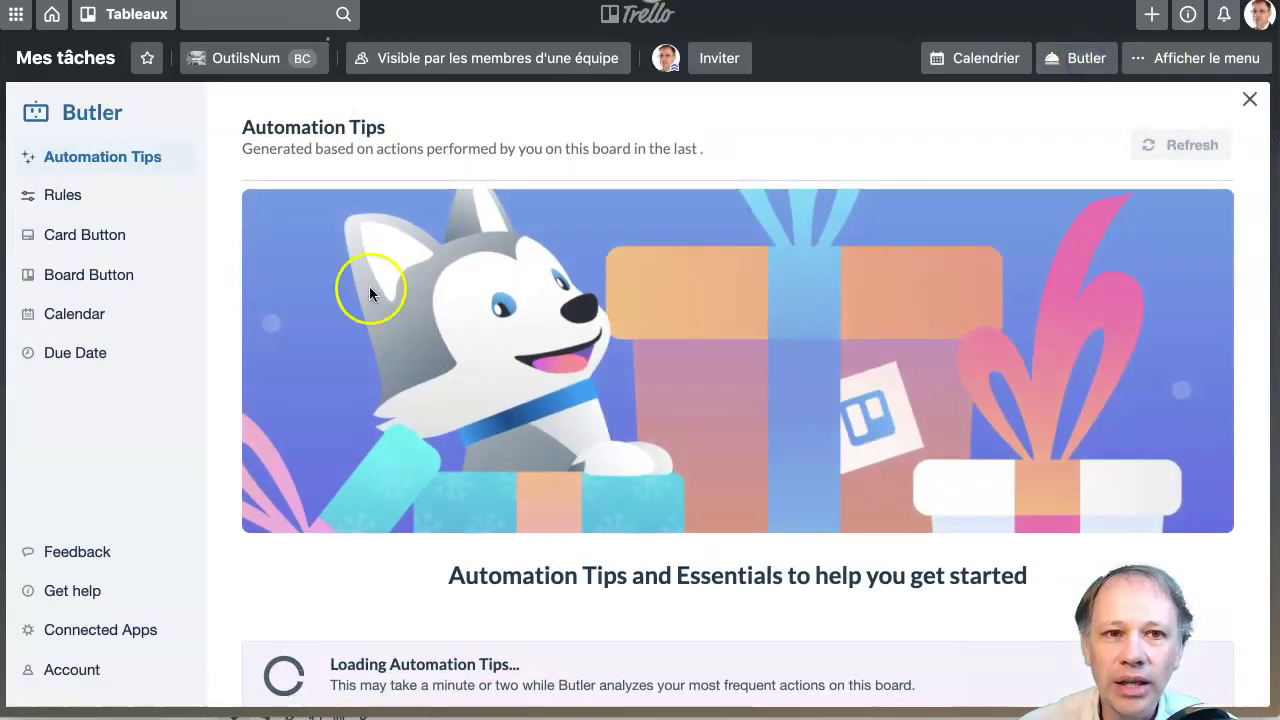
click(82, 198)
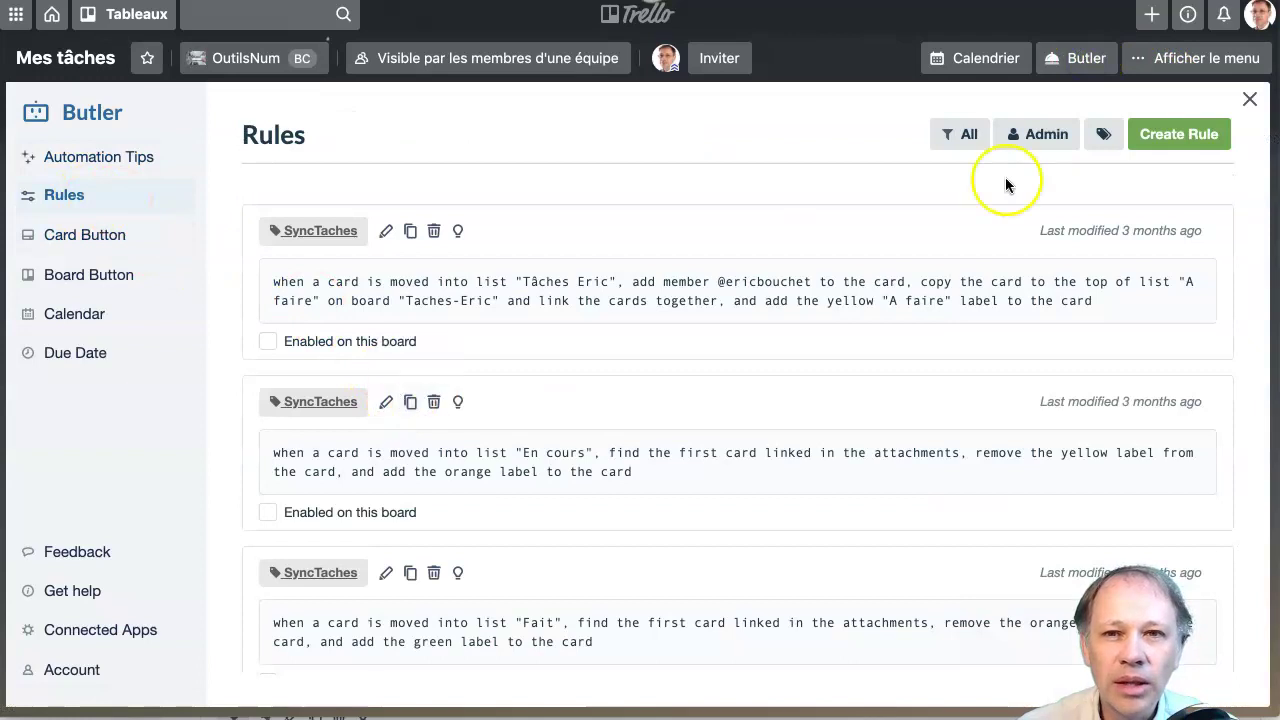
click(1186, 135)
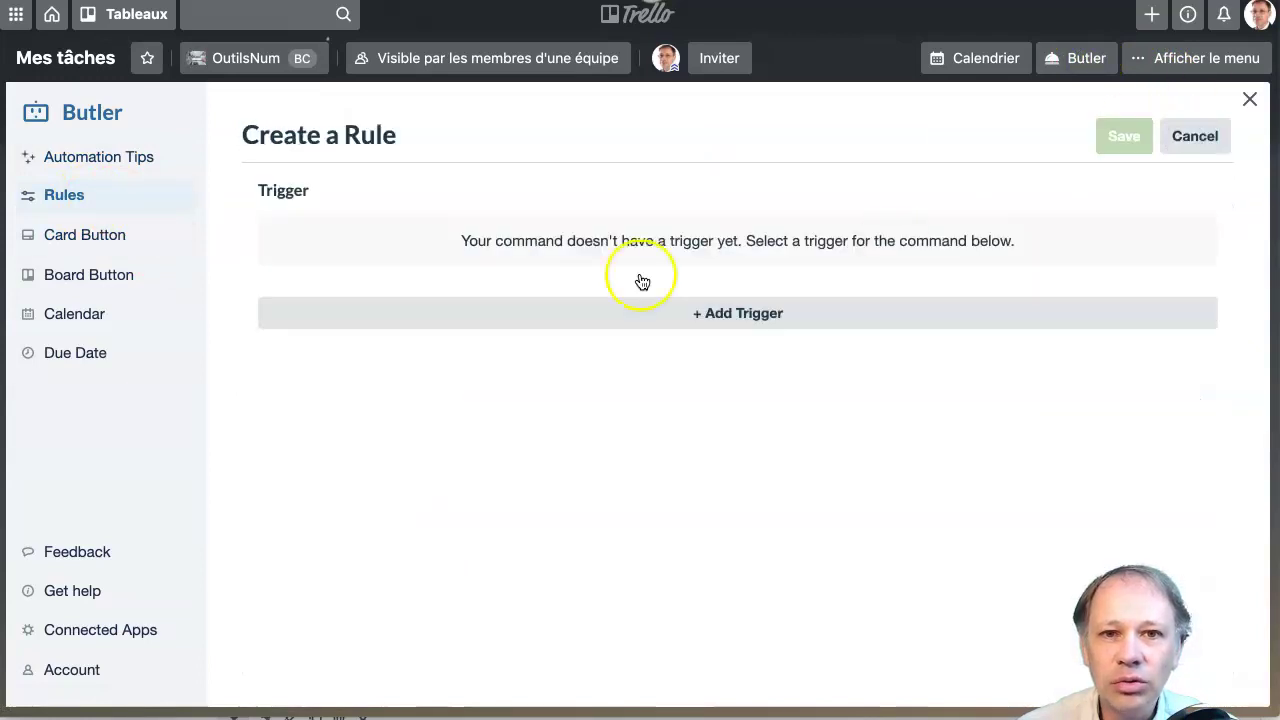
click(690, 313)
click(562, 403)
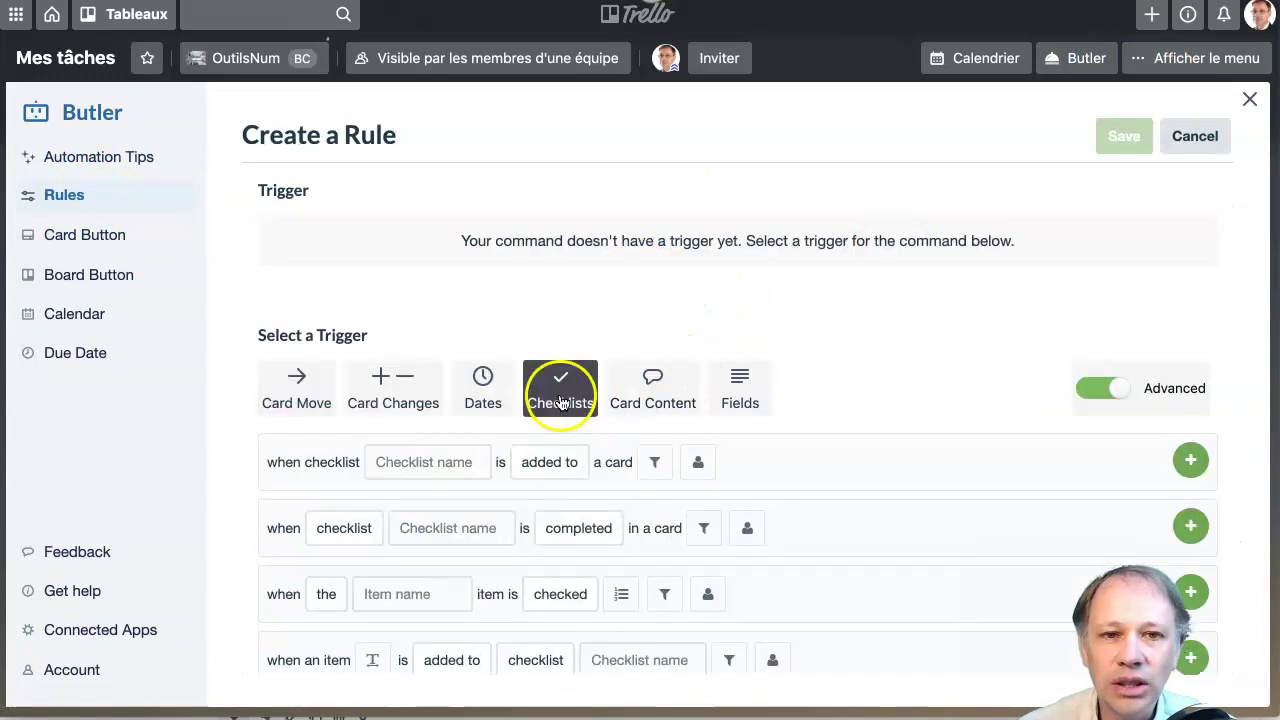
Go through the checklist trigger options and set the completion trigger to "all checklists".
click(337, 526)
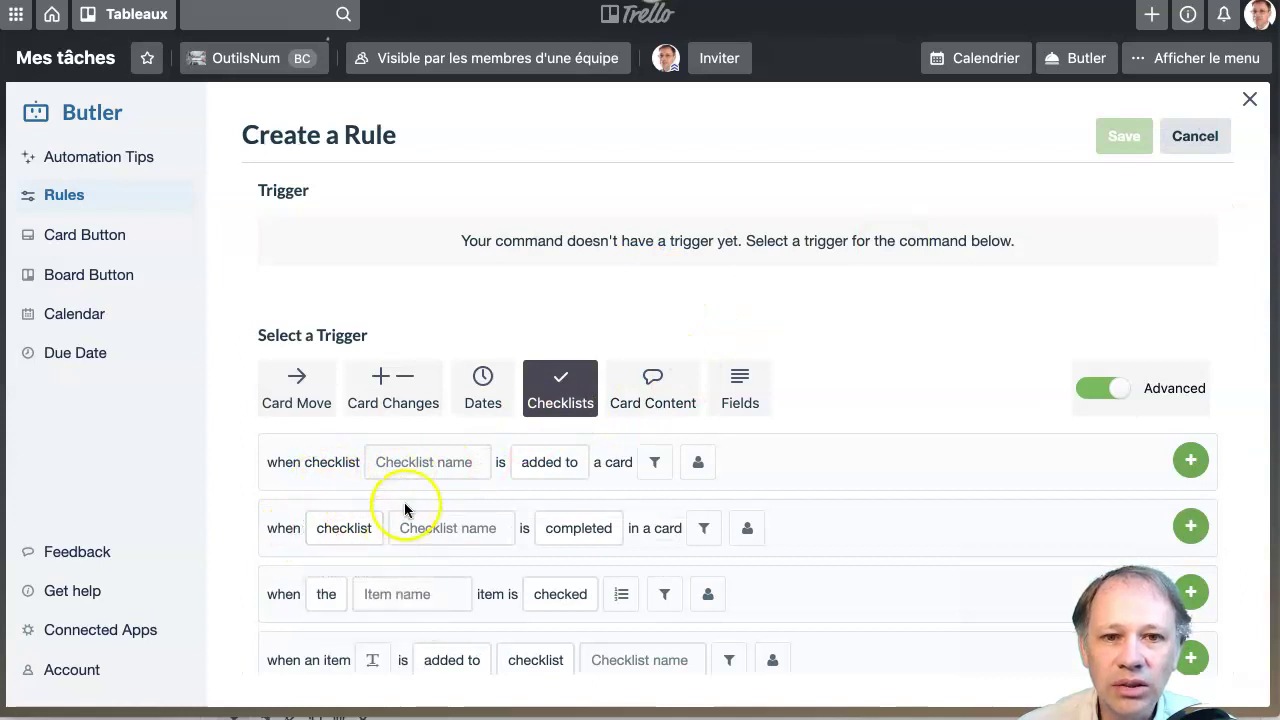
click(563, 528)
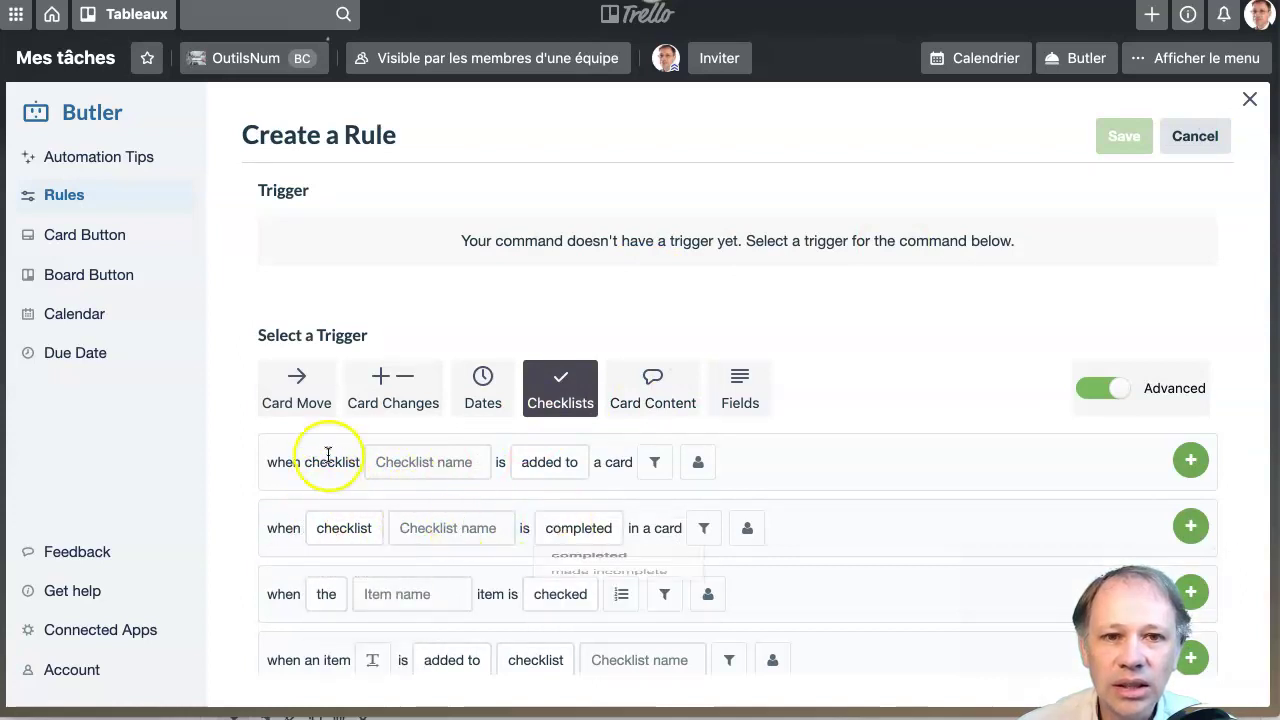
scroll(330, 456, down, 1)
click(548, 461)
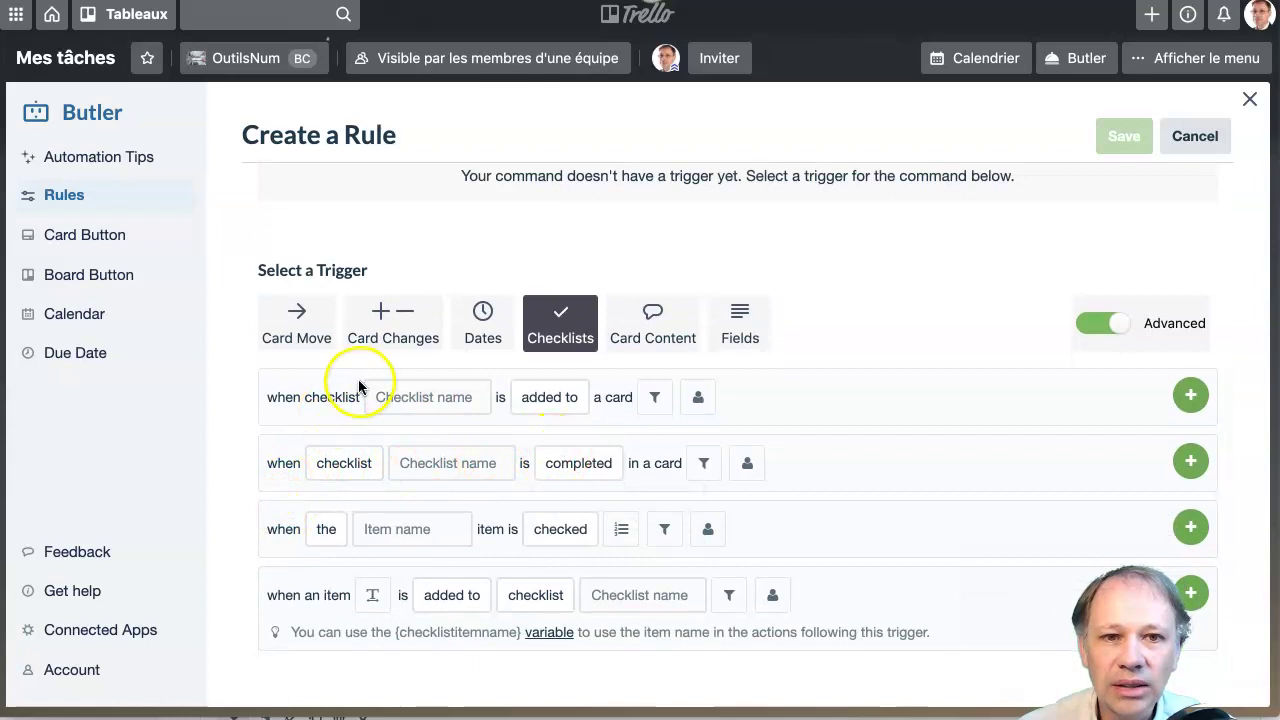
click(571, 462)
click(549, 397)
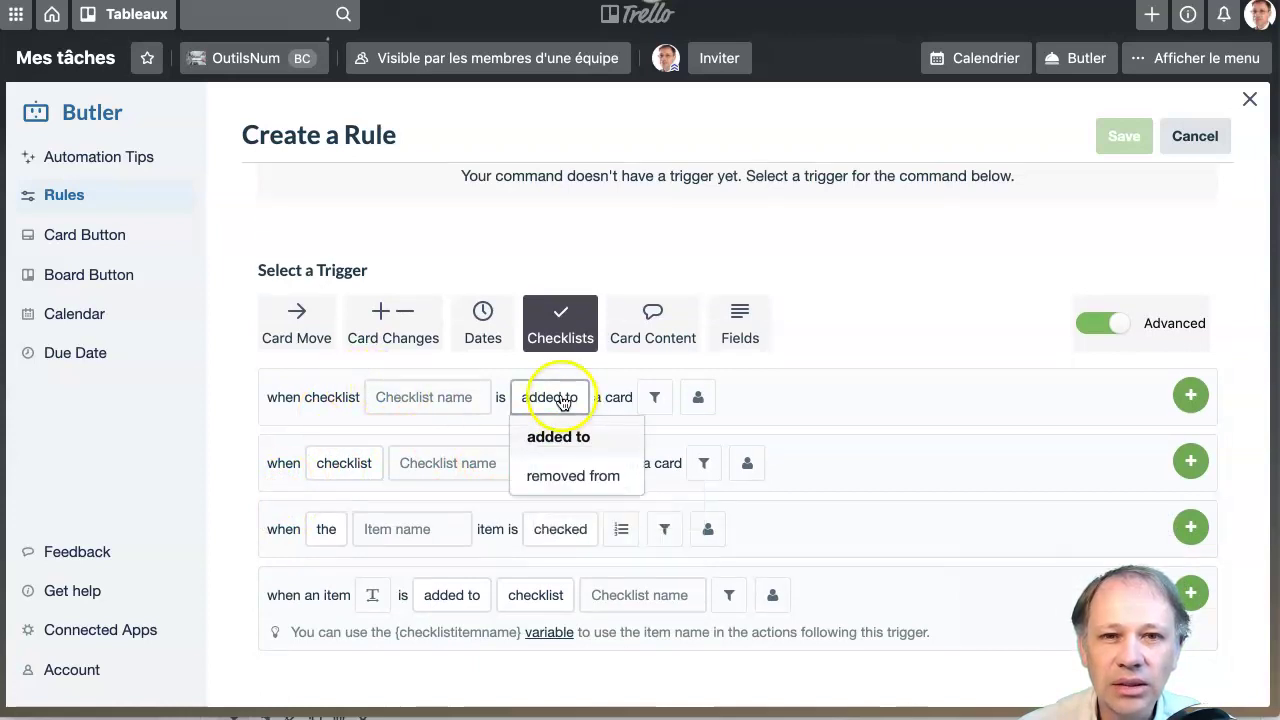
click(578, 461)
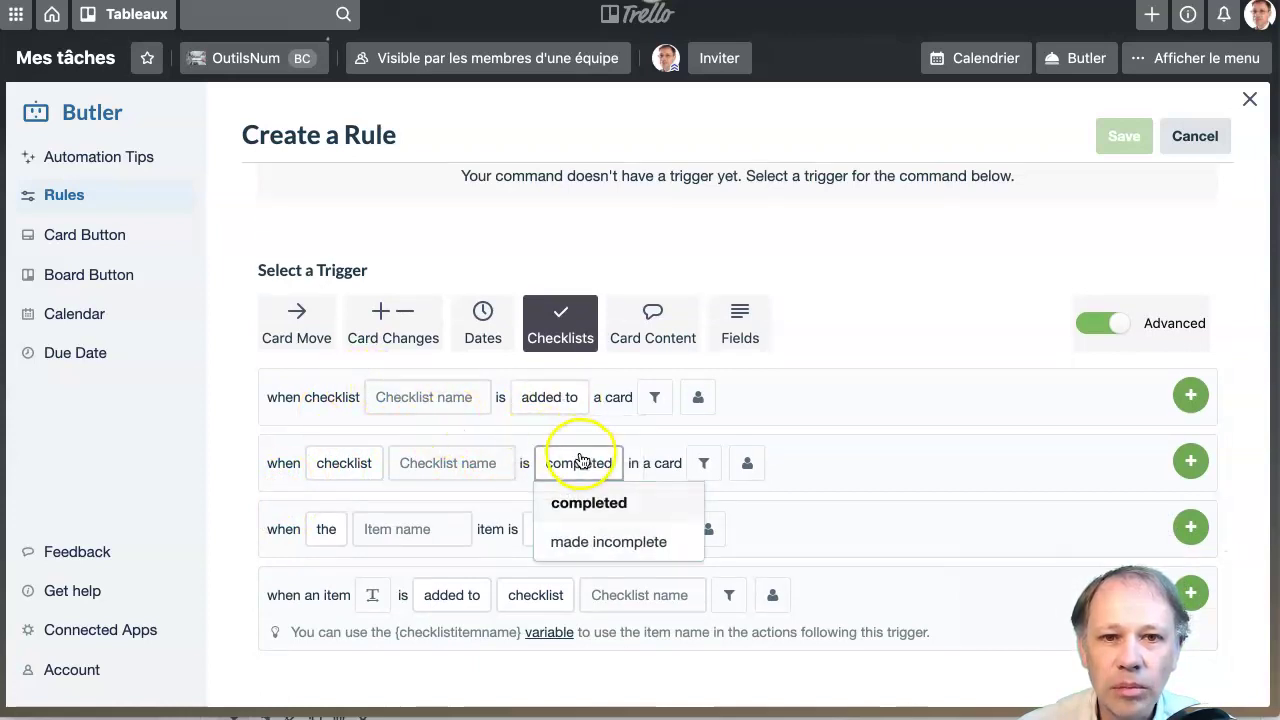
click(365, 467)
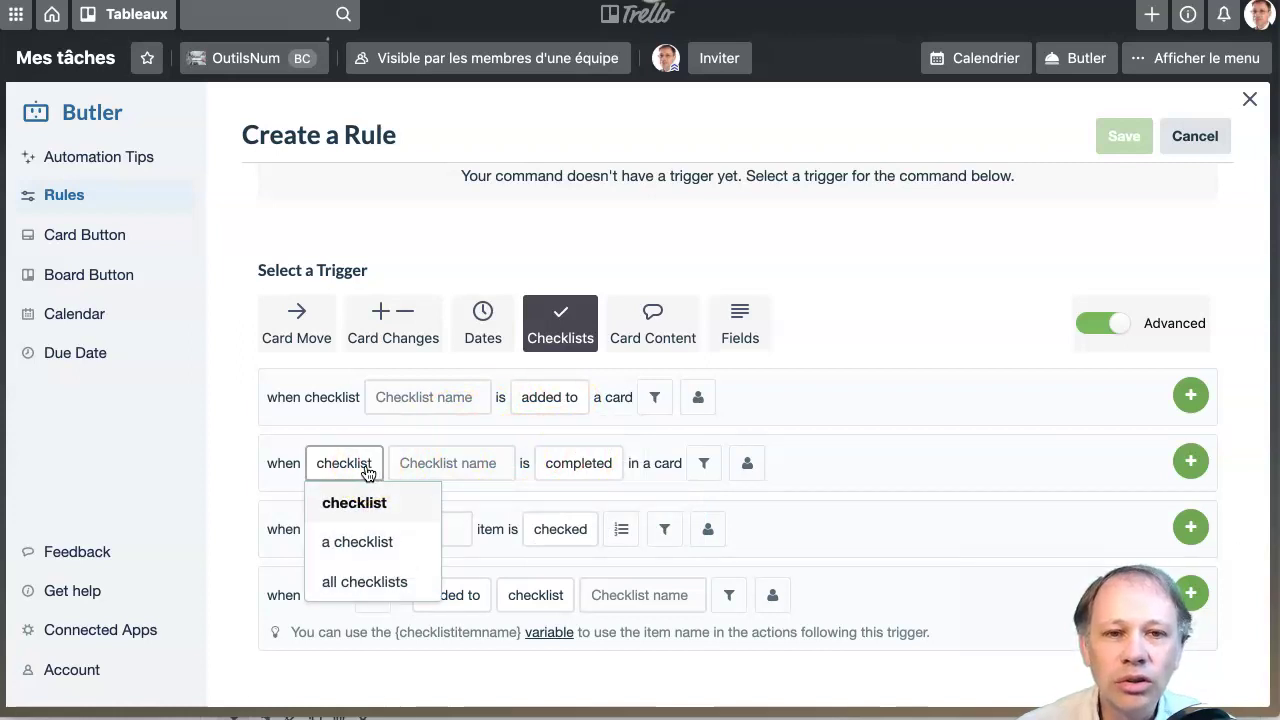
click(370, 465)
click(443, 462)
click(348, 466)
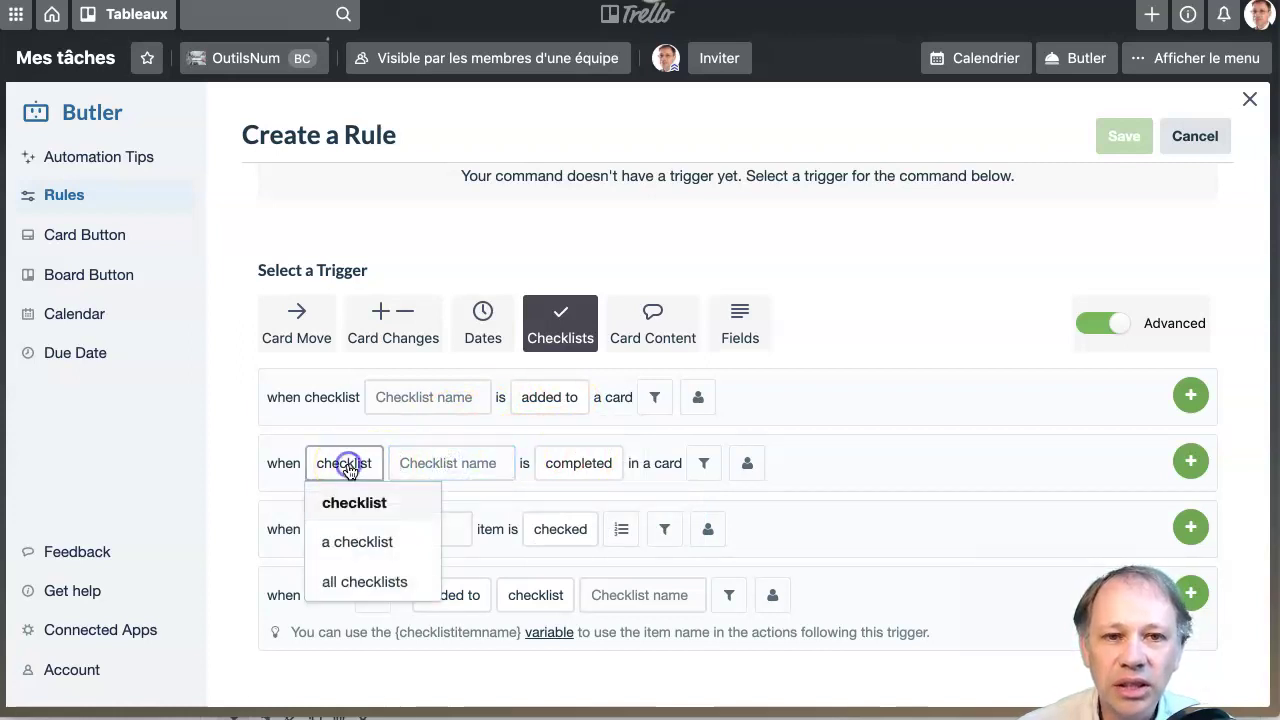
click(376, 584)
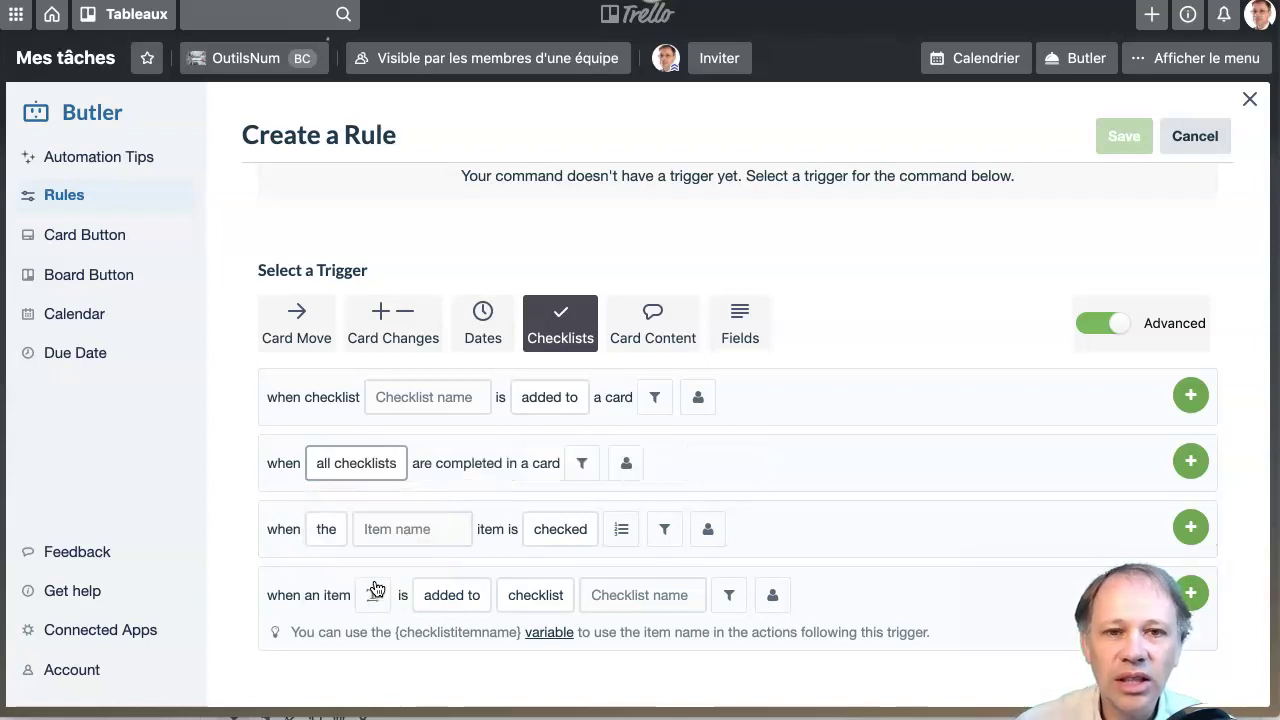
Restrict the completed-checklists trigger to cards in list "en cours" and add it to the rule.
click(581, 465)
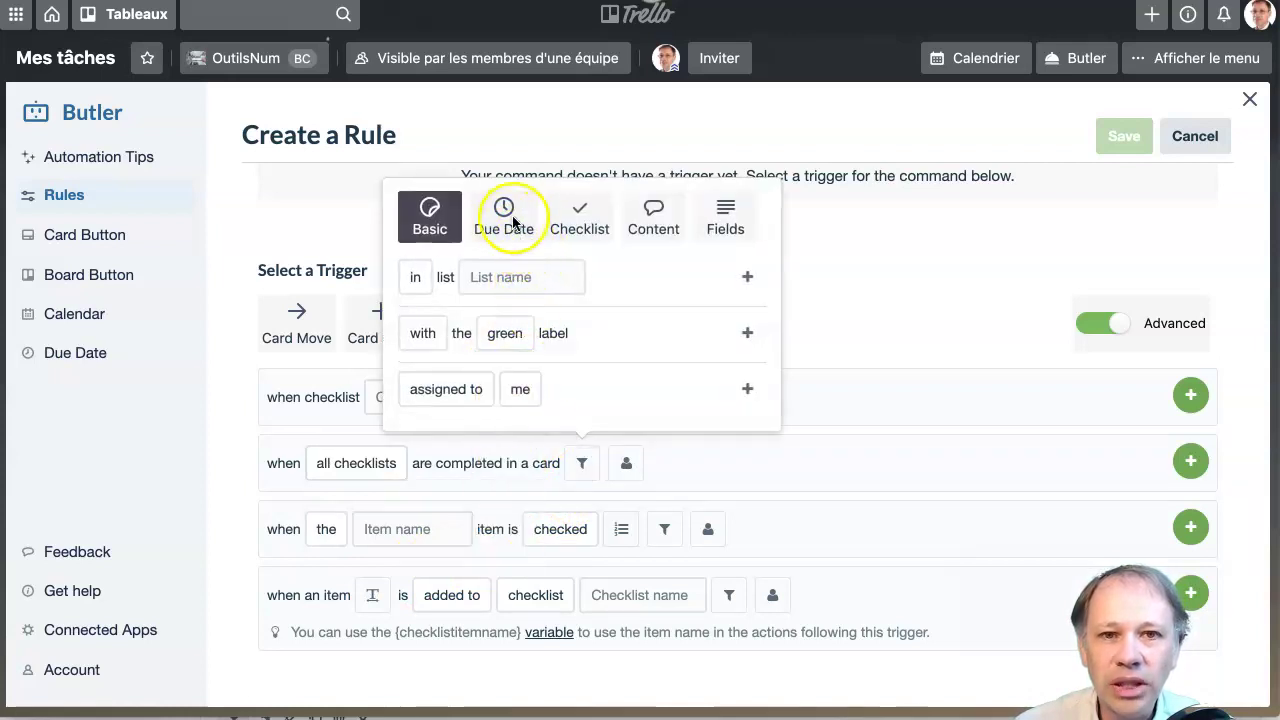
click(514, 277)
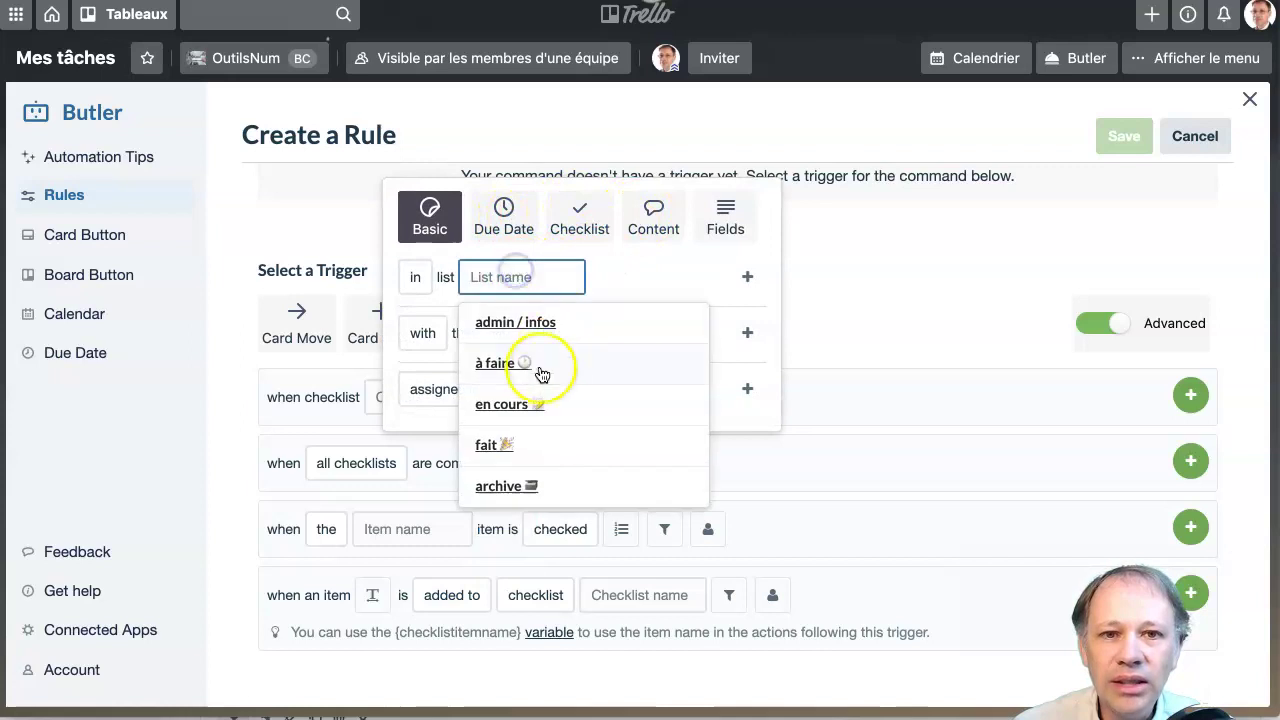
click(492, 403)
click(748, 277)
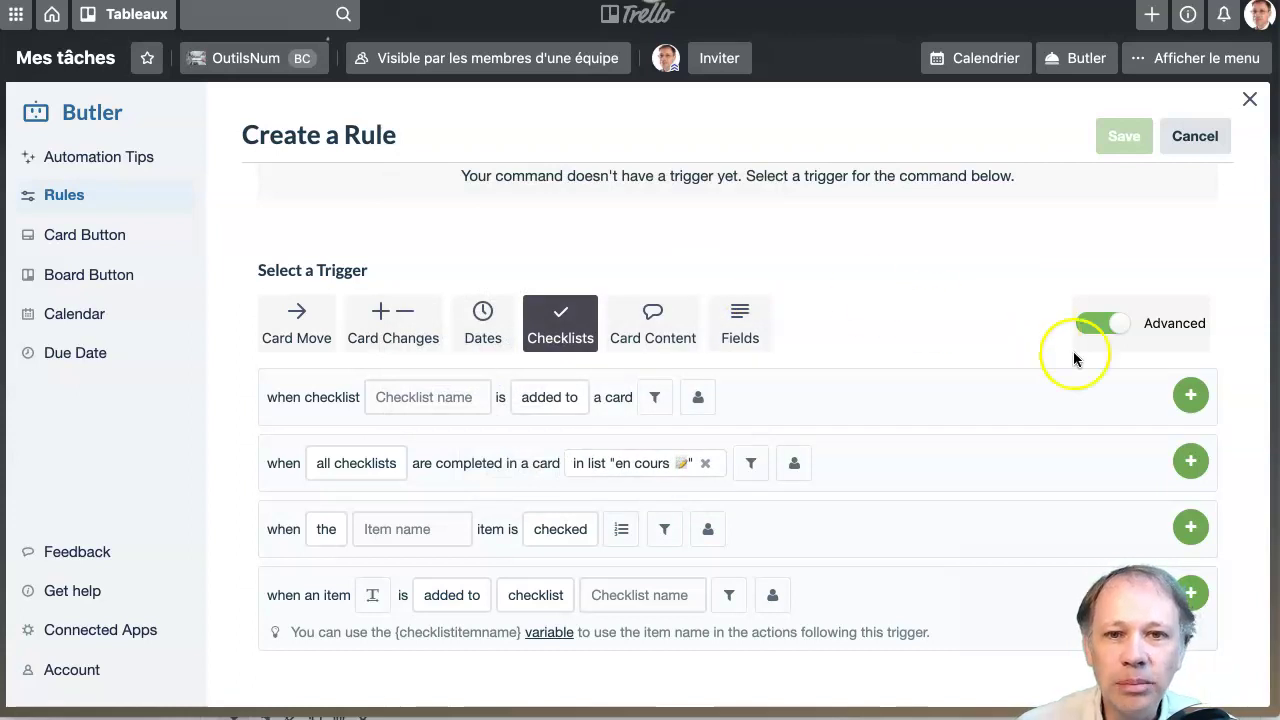
click(1190, 461)
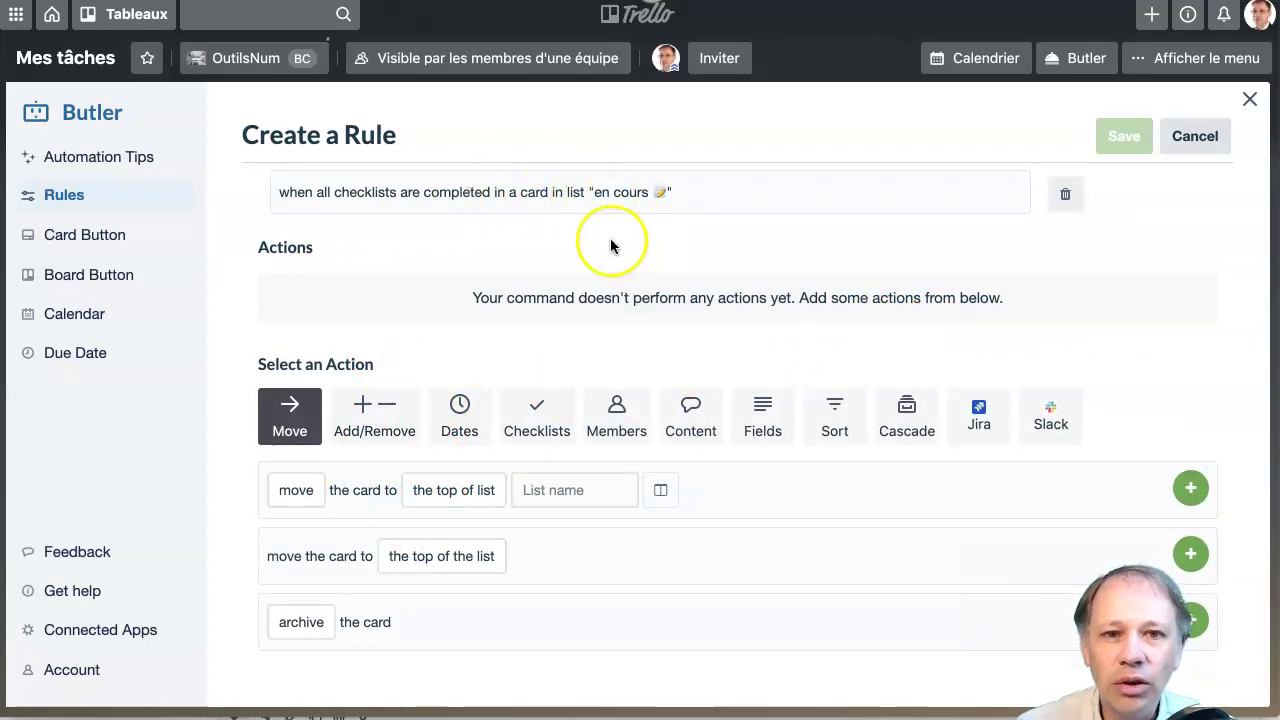
Add an action moving the card to the top of list "fait" and save the completed-checklists rule.
click(298, 490)
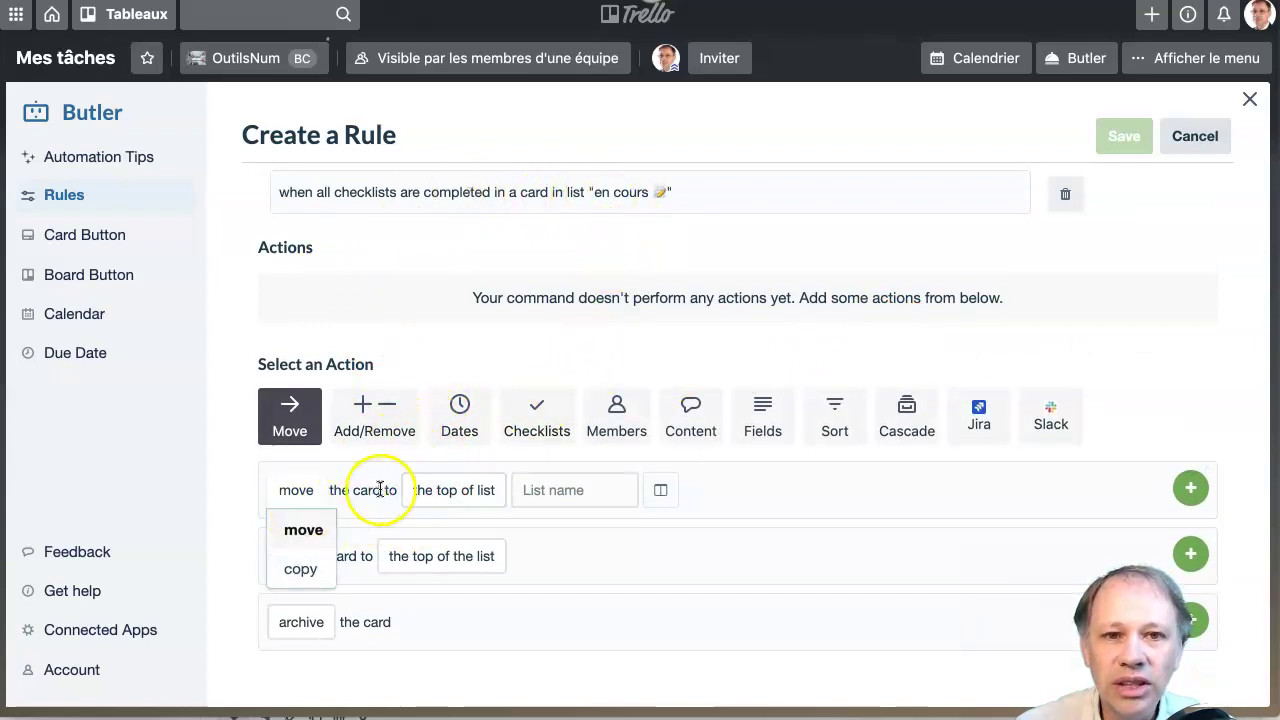
click(430, 490)
click(550, 490)
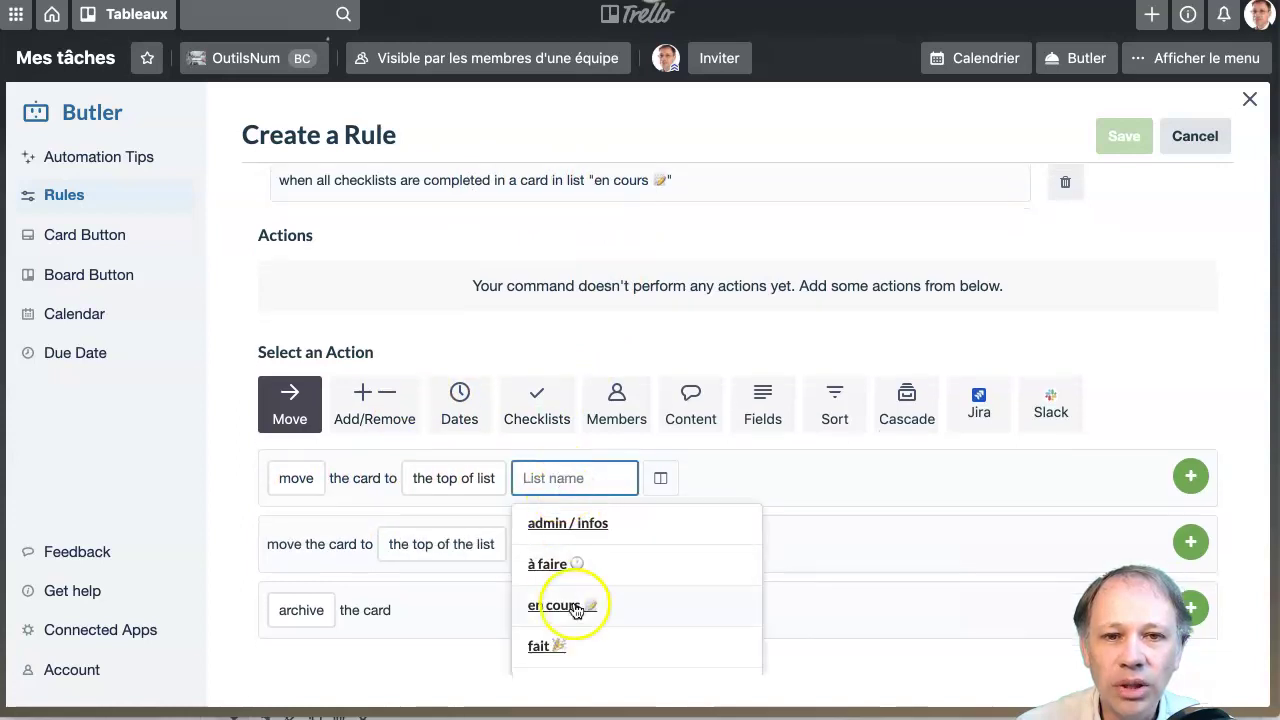
click(543, 645)
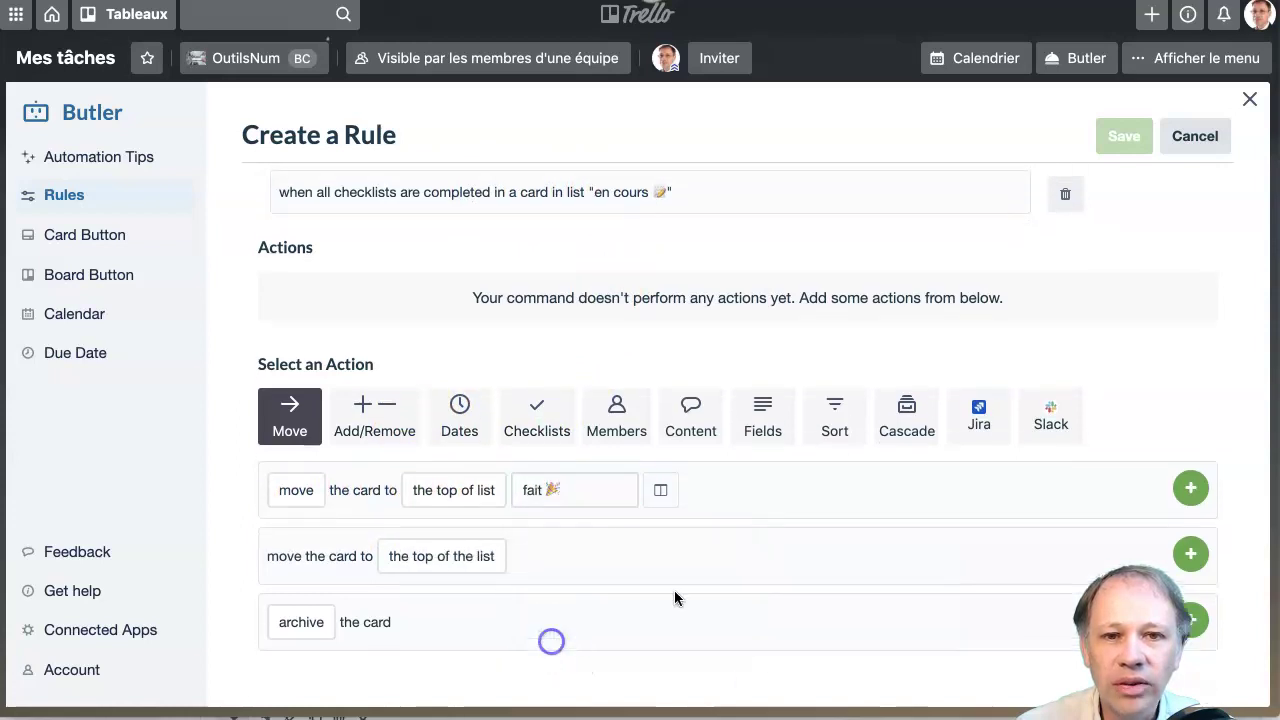
click(1190, 490)
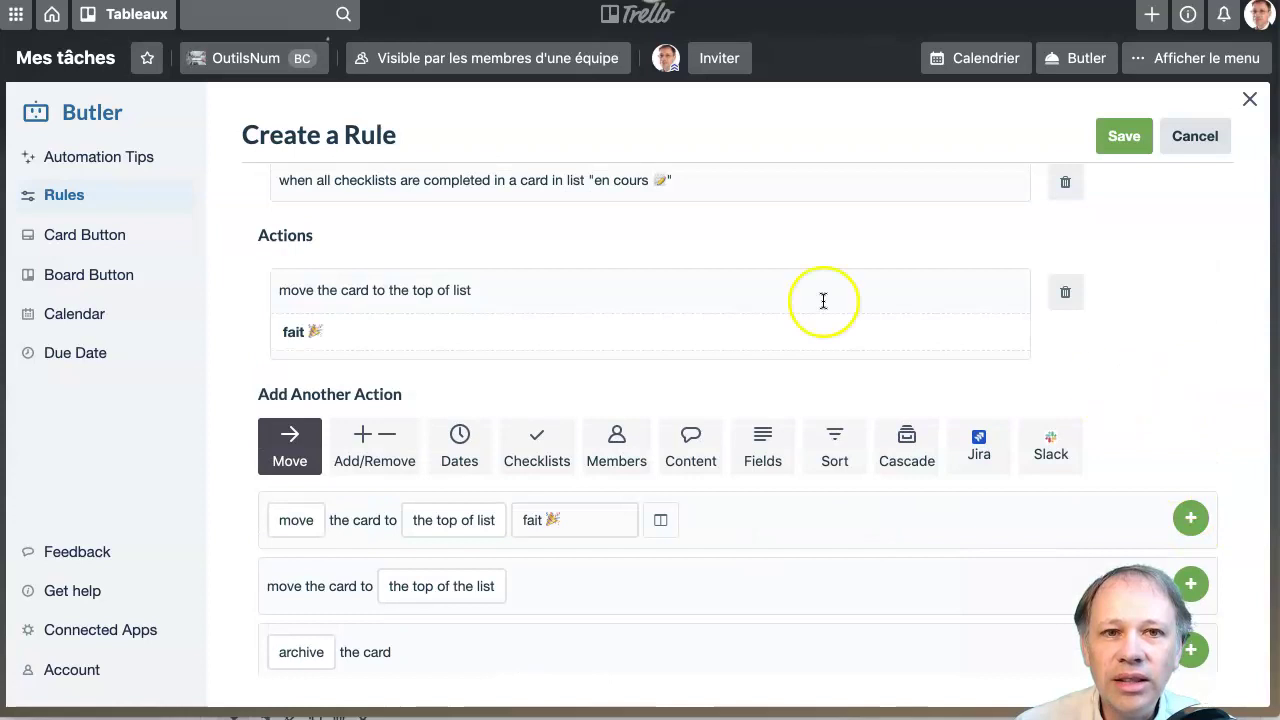
scroll(766, 289, up, 2)
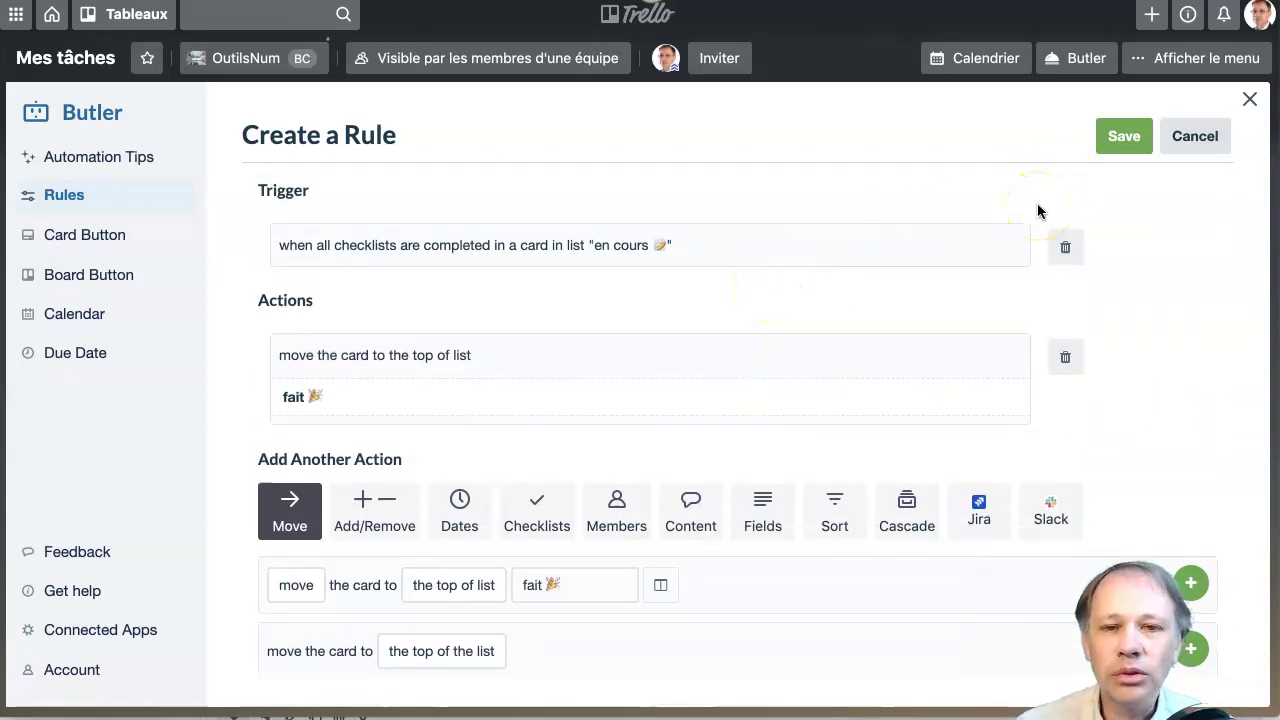
click(1110, 140)
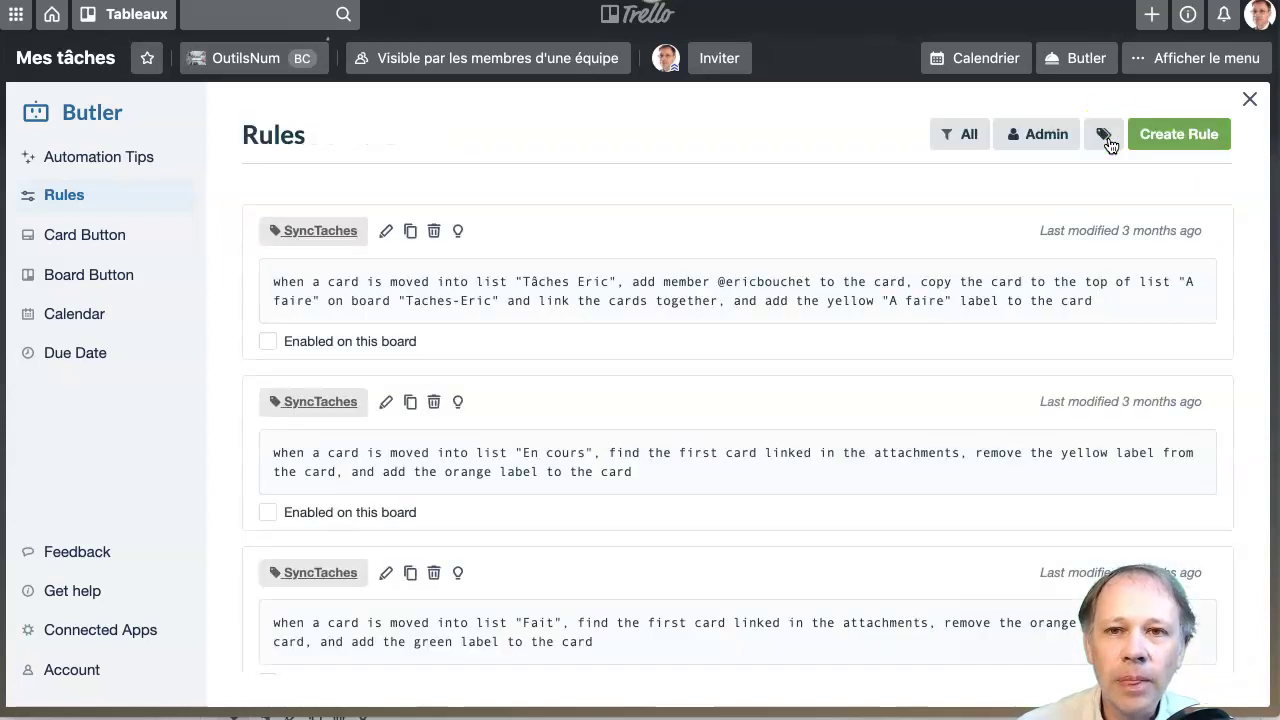
Filter the Butler rules to the enabled ones, review them and return to the board.
click(962, 137)
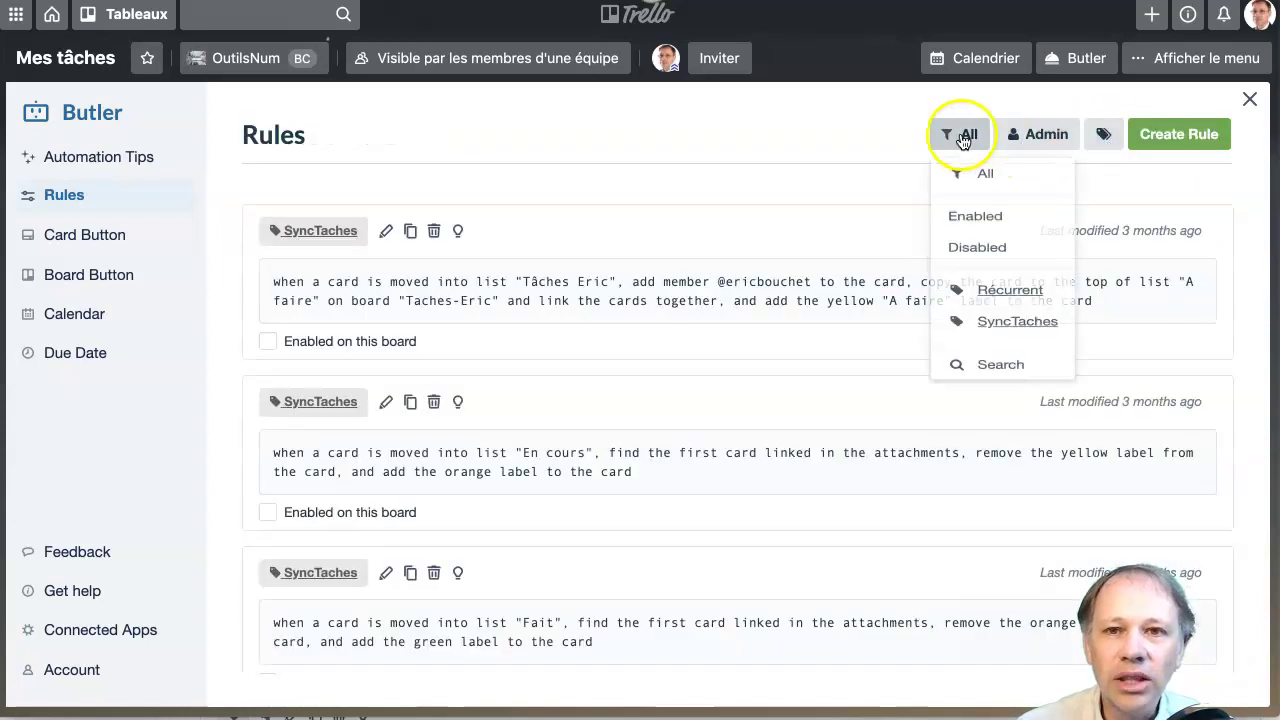
click(968, 229)
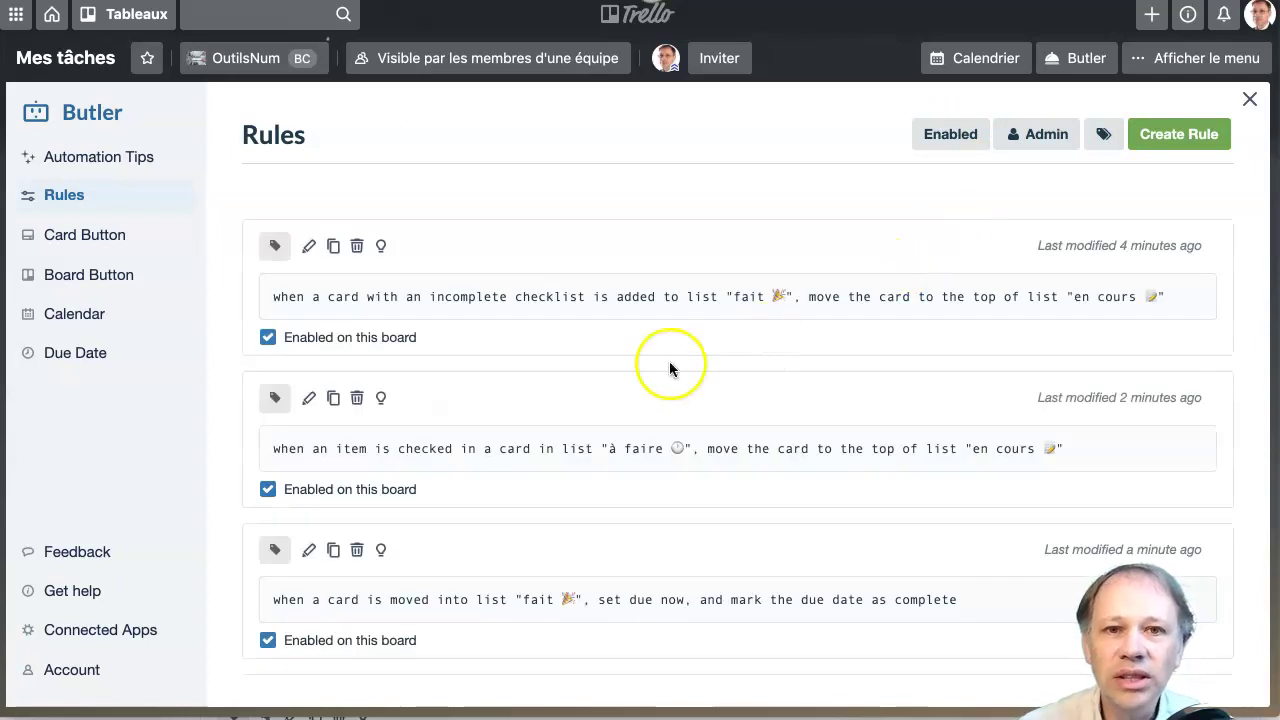
scroll(653, 365, down, 3)
scroll(653, 365, up, 2)
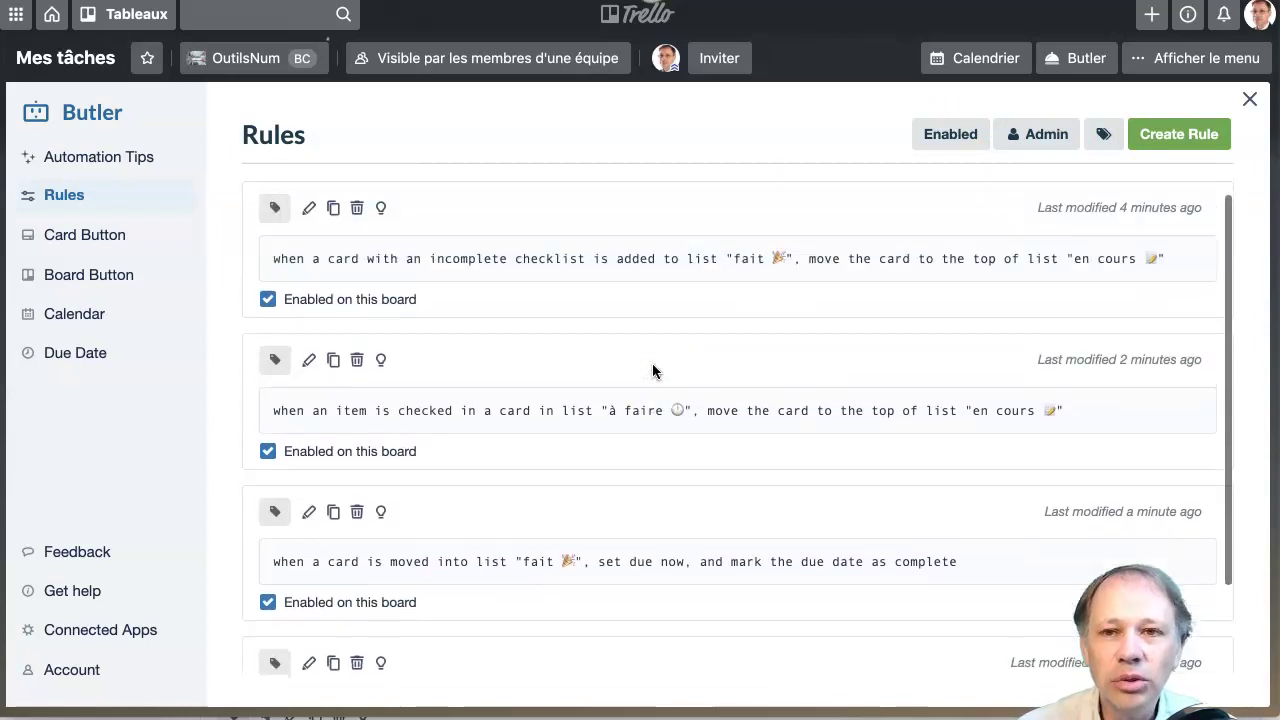
scroll(652, 371, up, 1)
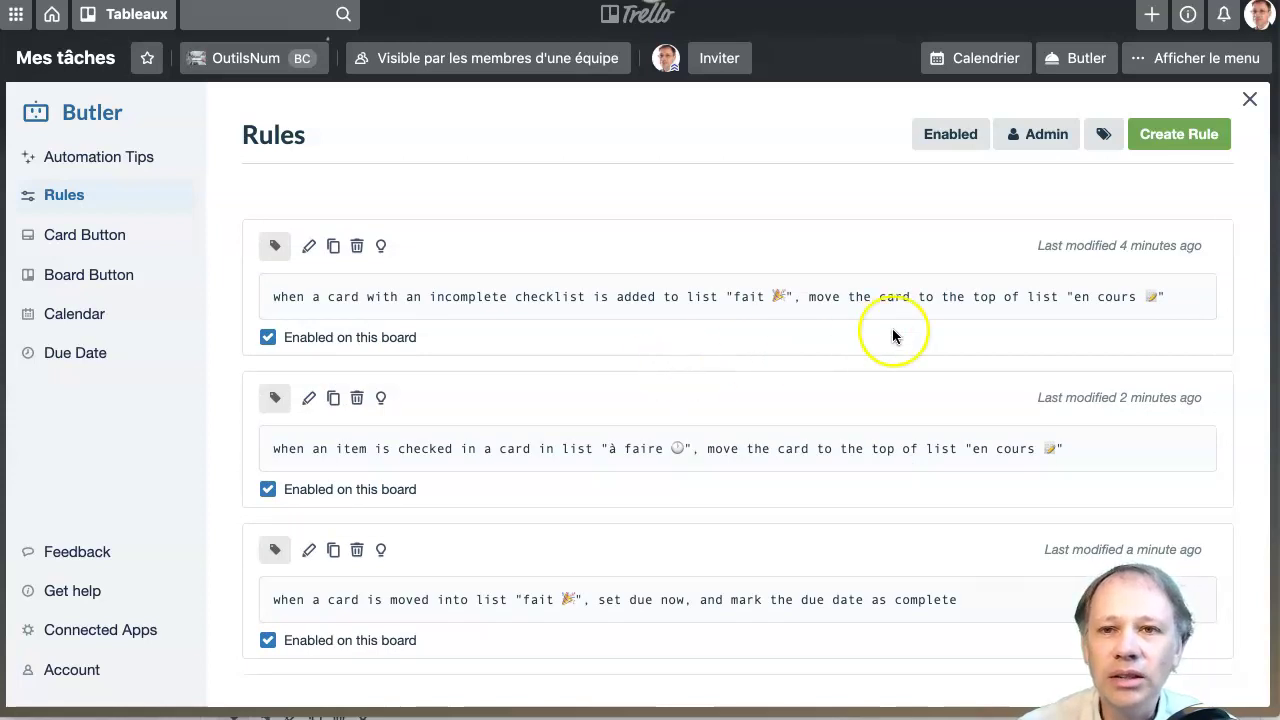
click(1249, 99)
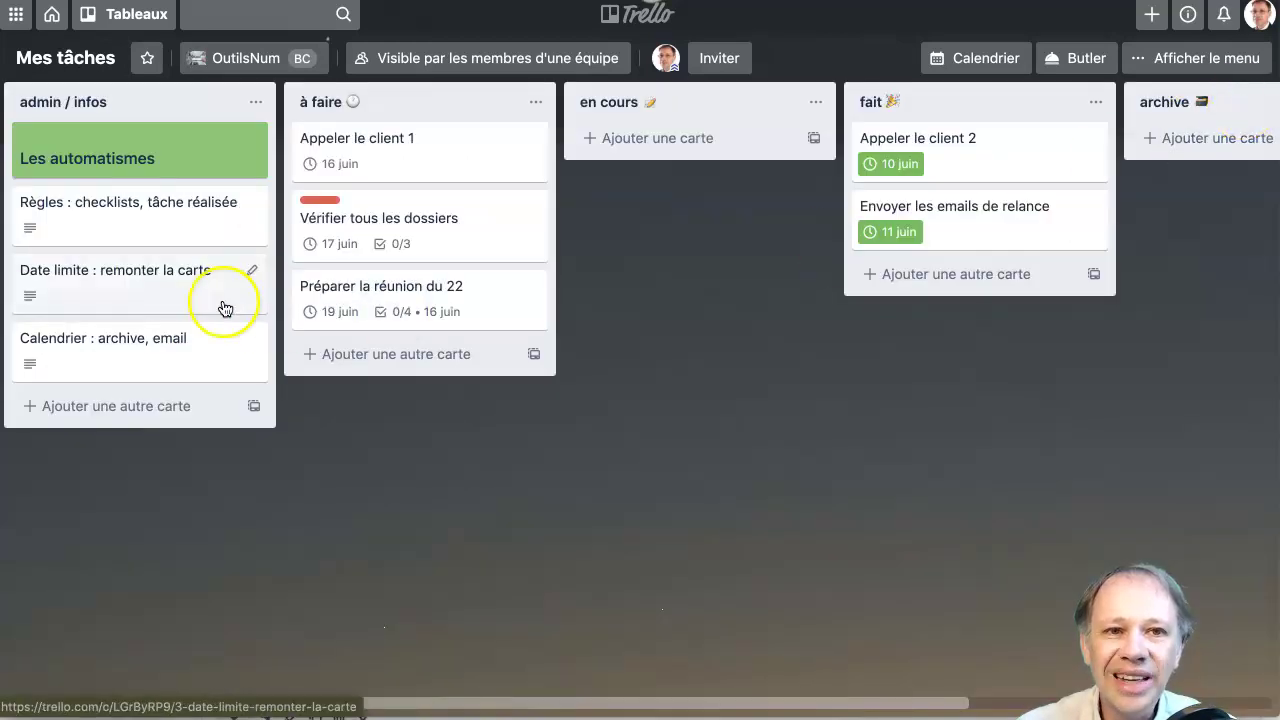
Reread the "Règles : checklists, tâche réalisée" card and test the rules by moving "Vérifier tous les dossiers" to list "fait".
click(140, 221)
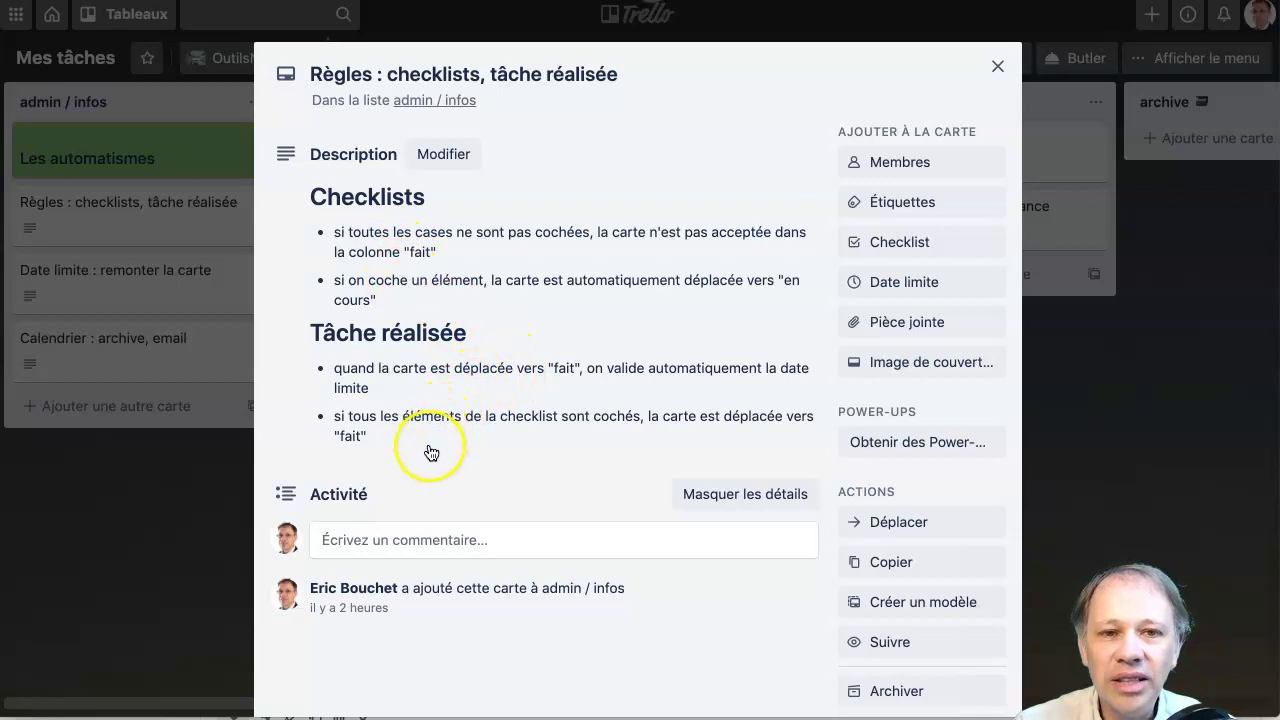
click(997, 66)
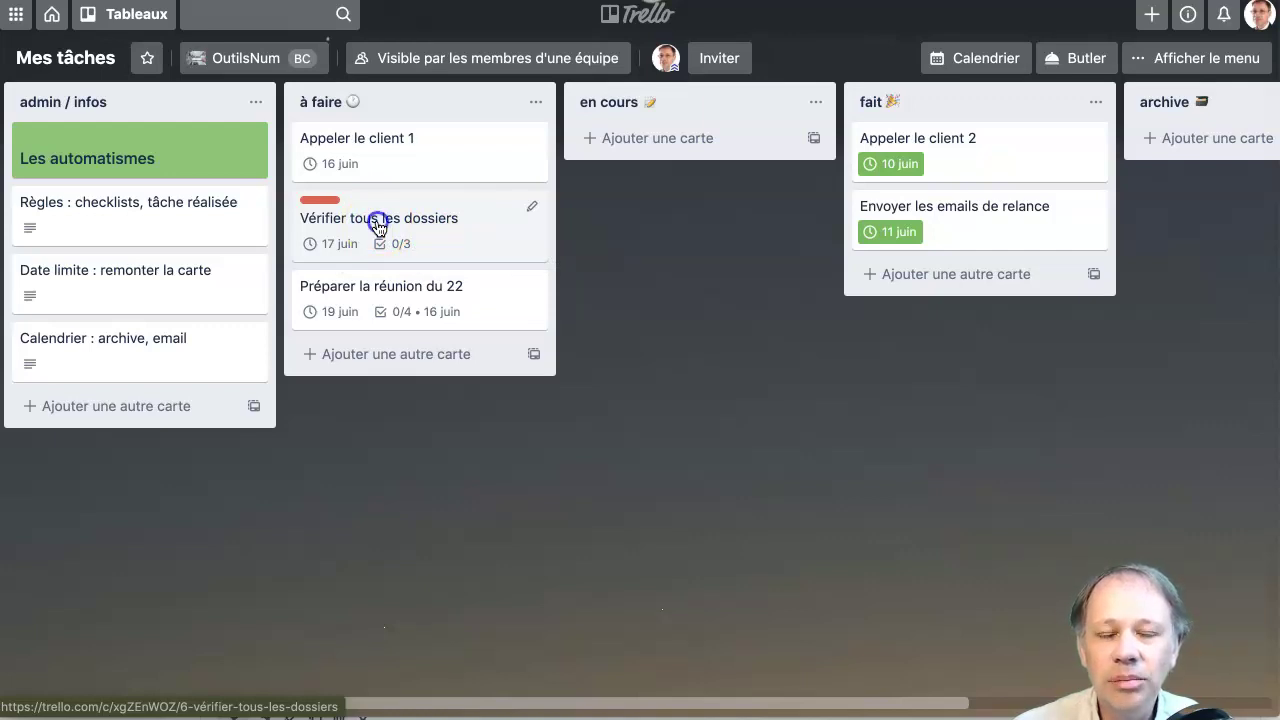
drag(378, 226, 964, 270)
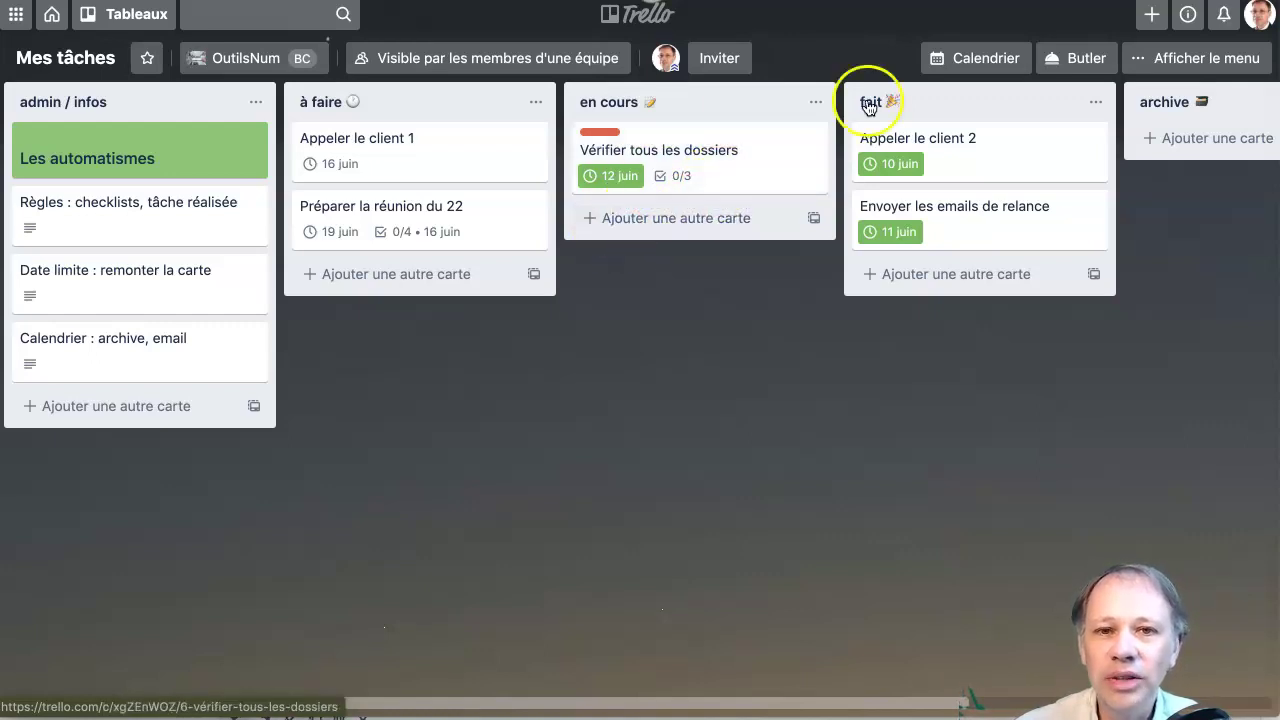
Show the enabled Butler rules and open for editing the one that sets the due date when a card moves into "fait".
click(1060, 60)
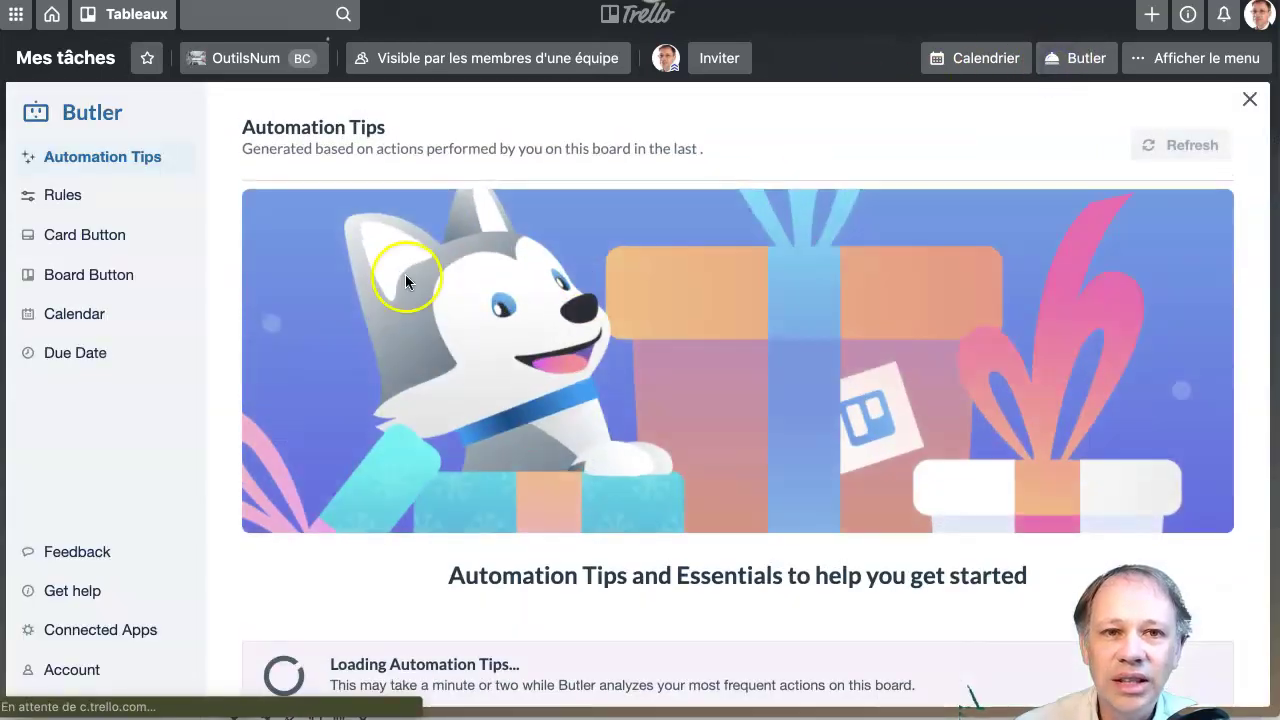
click(78, 200)
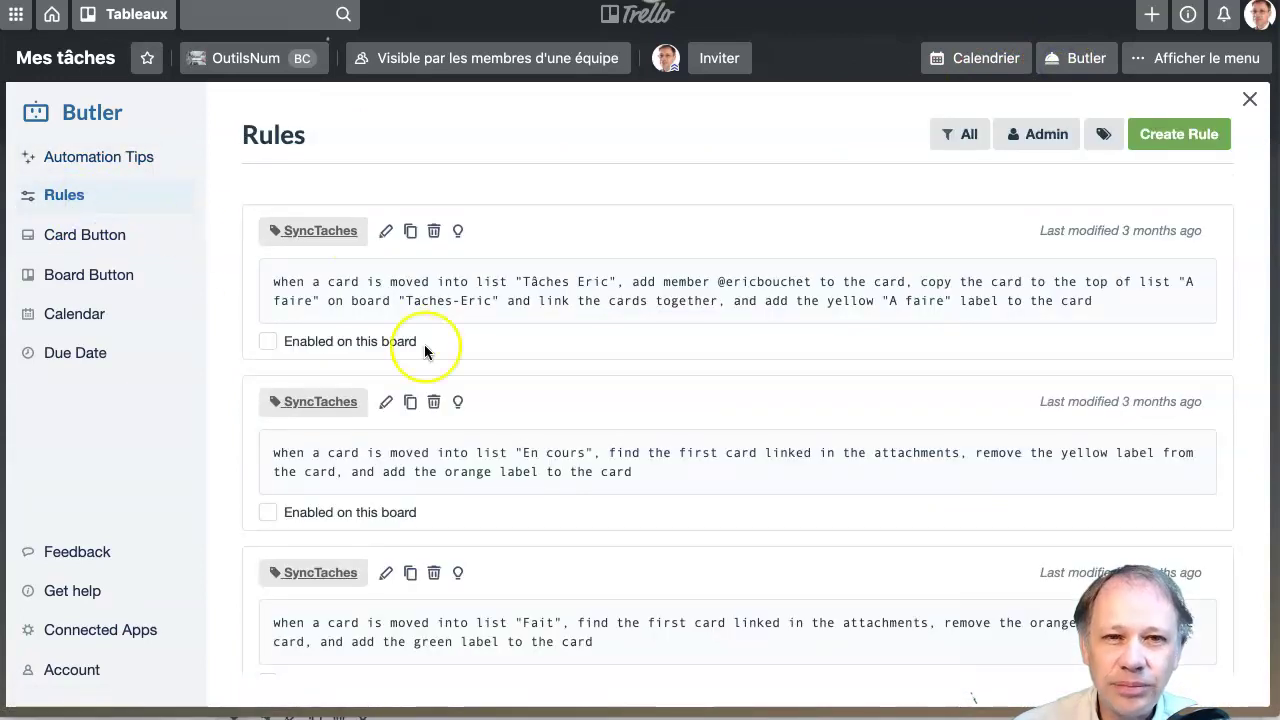
click(968, 138)
click(975, 237)
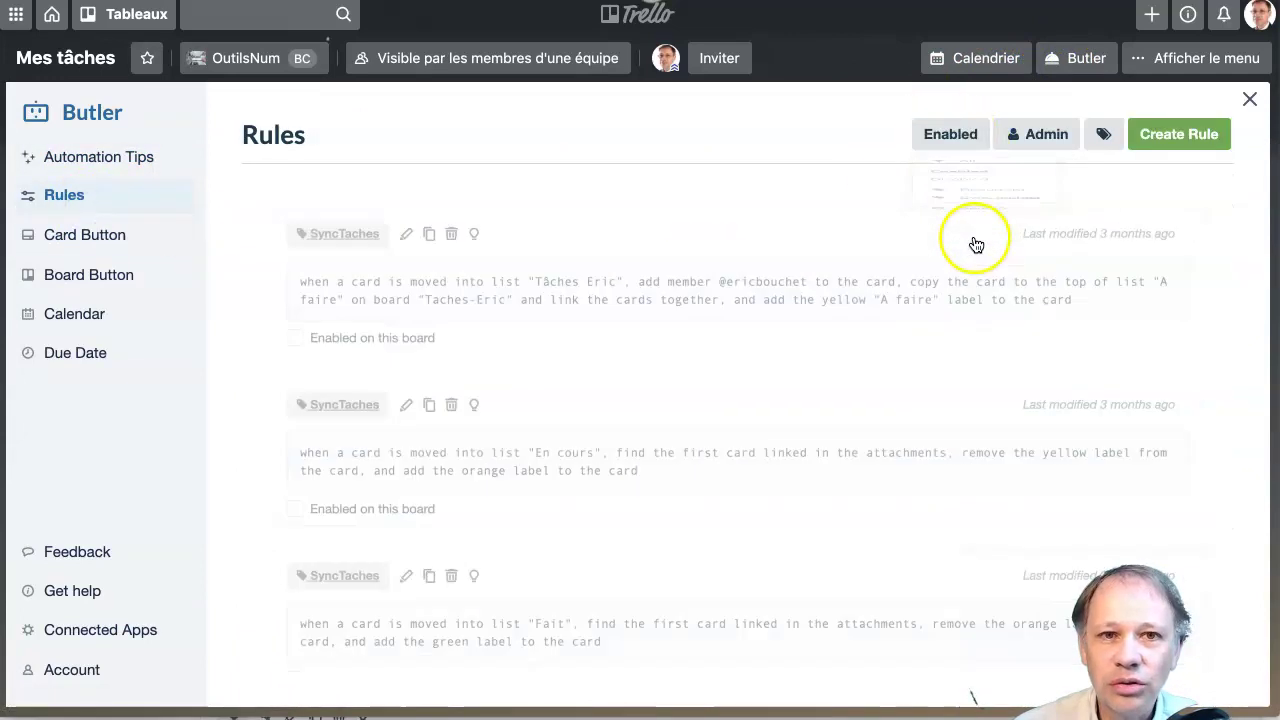
scroll(505, 312, down, 3)
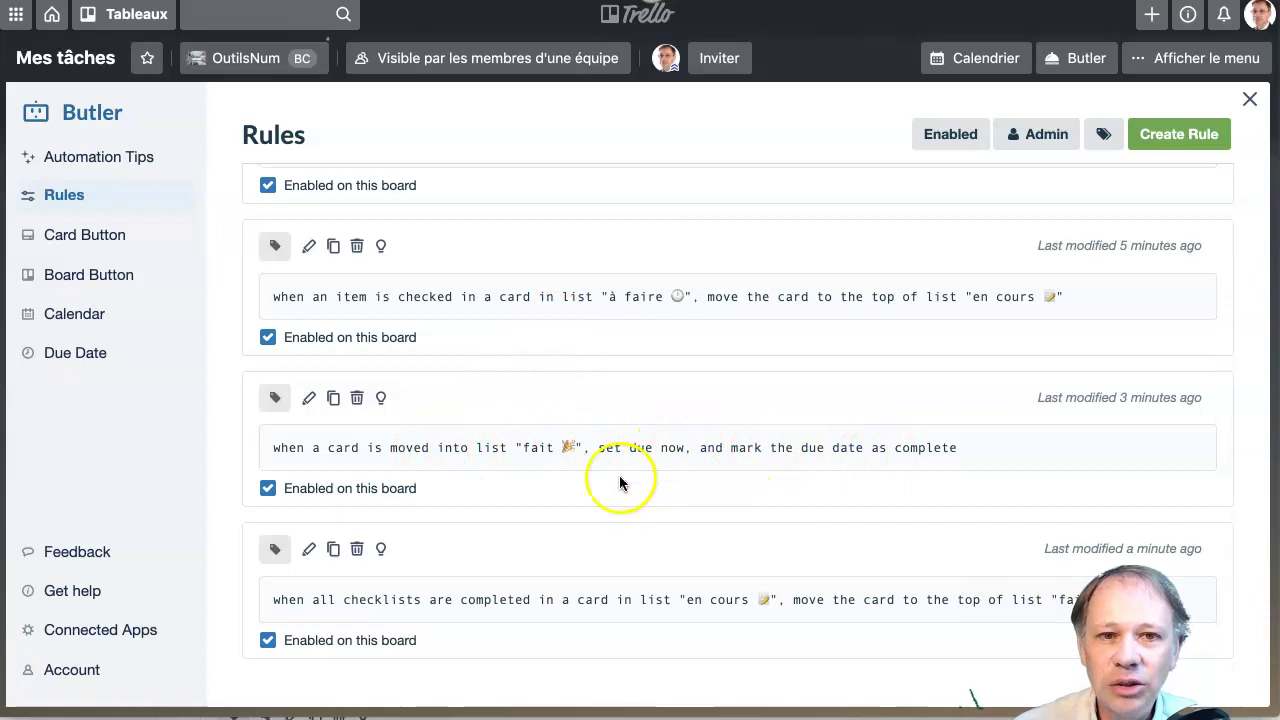
click(306, 400)
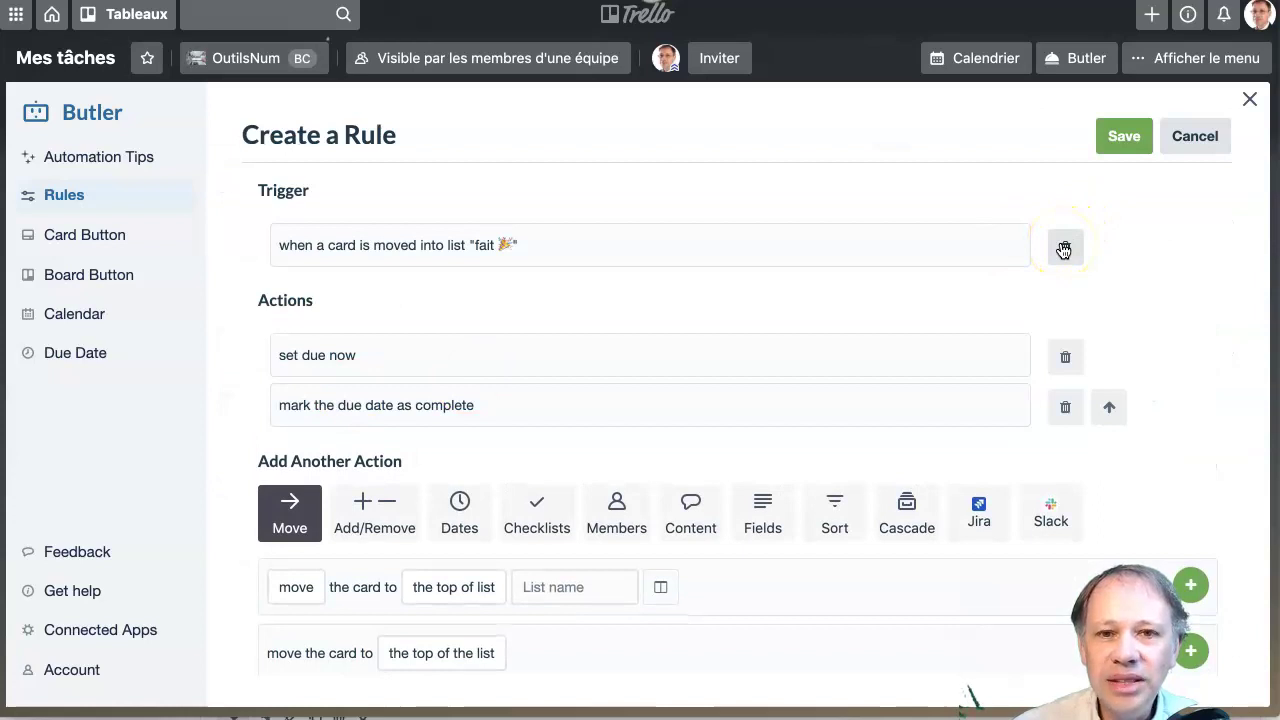
Remove the rule's existing trigger and set up the trigger for a card added to list "fait".
click(555, 241)
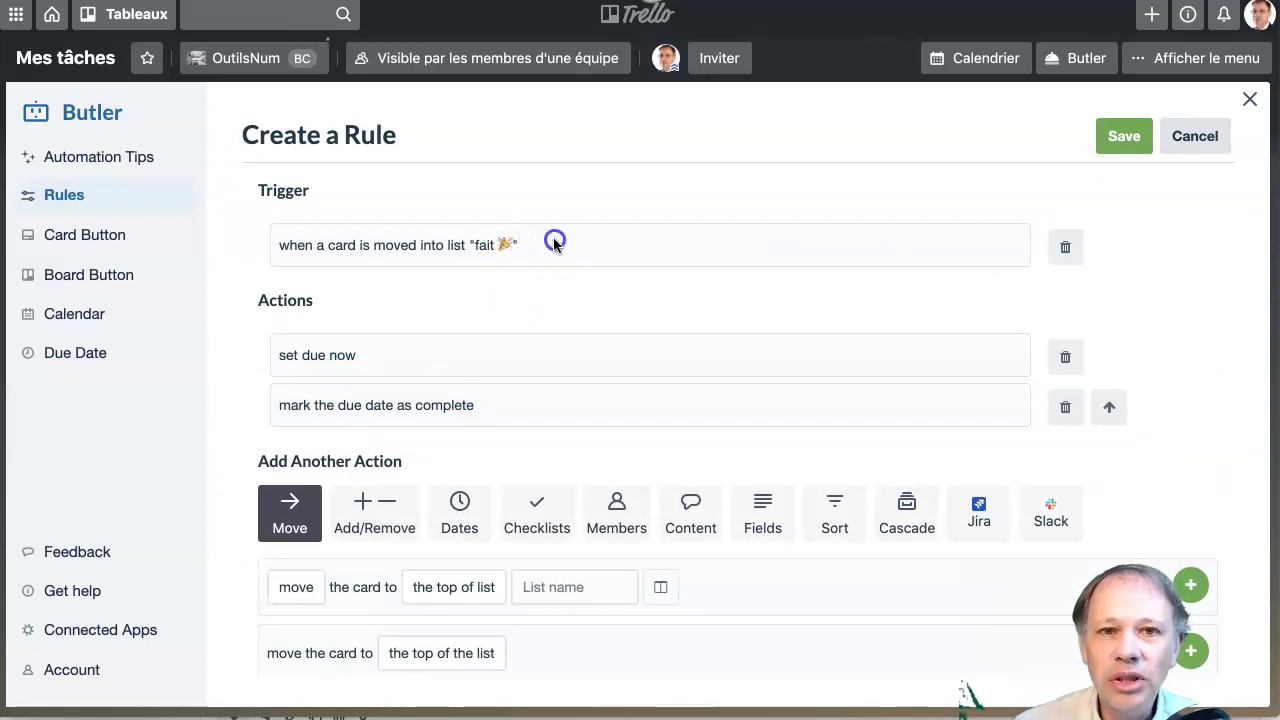
click(1062, 248)
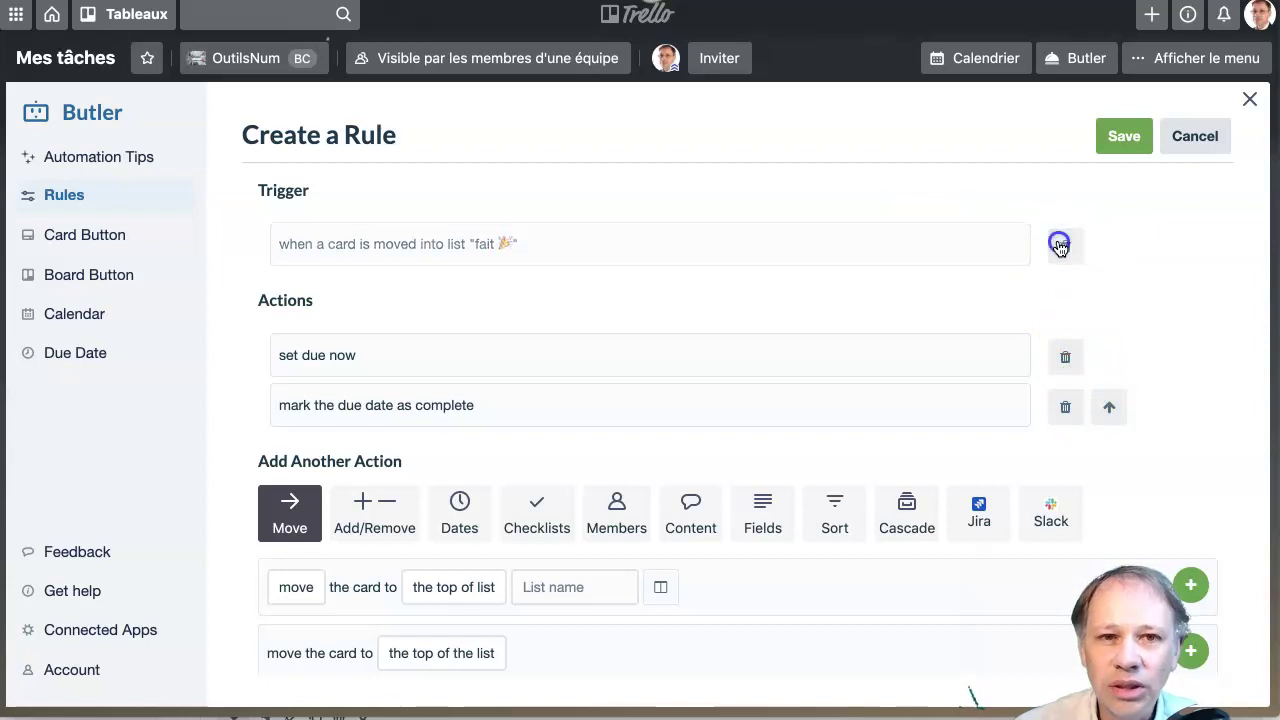
click(654, 326)
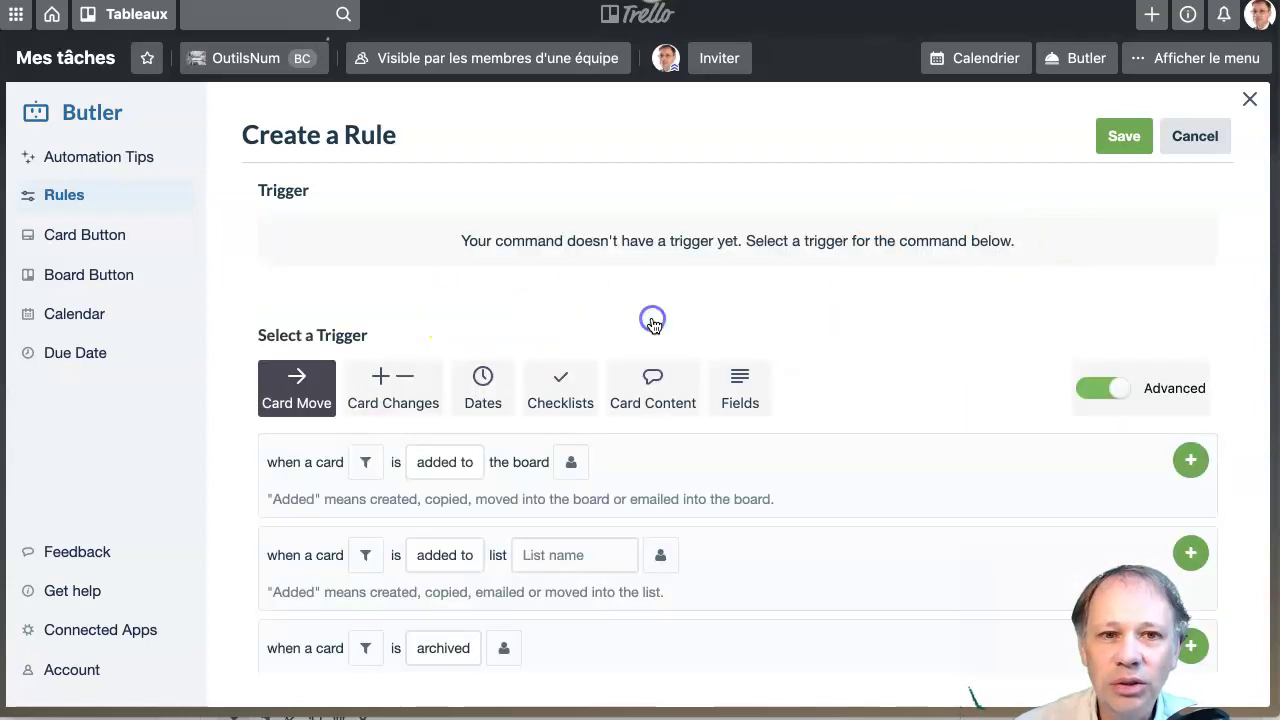
scroll(358, 451, down, 1)
click(445, 436)
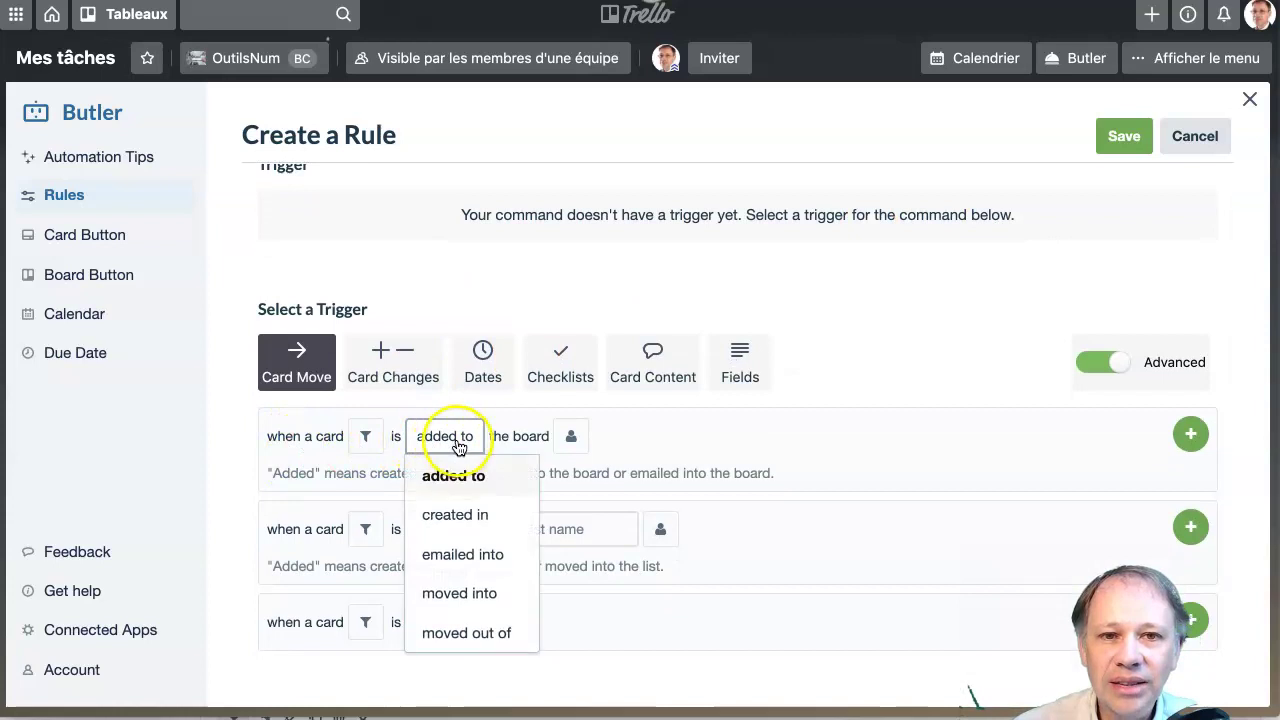
click(560, 528)
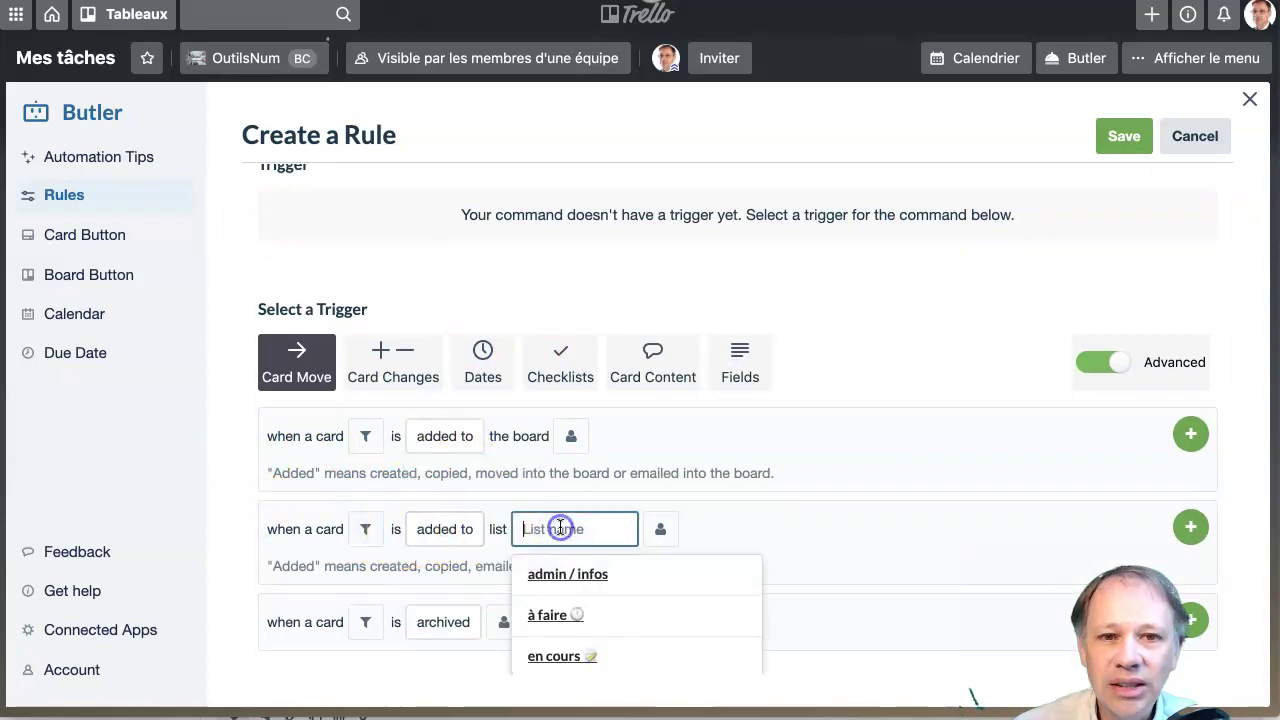
scroll(590, 575, down, 1)
click(547, 607)
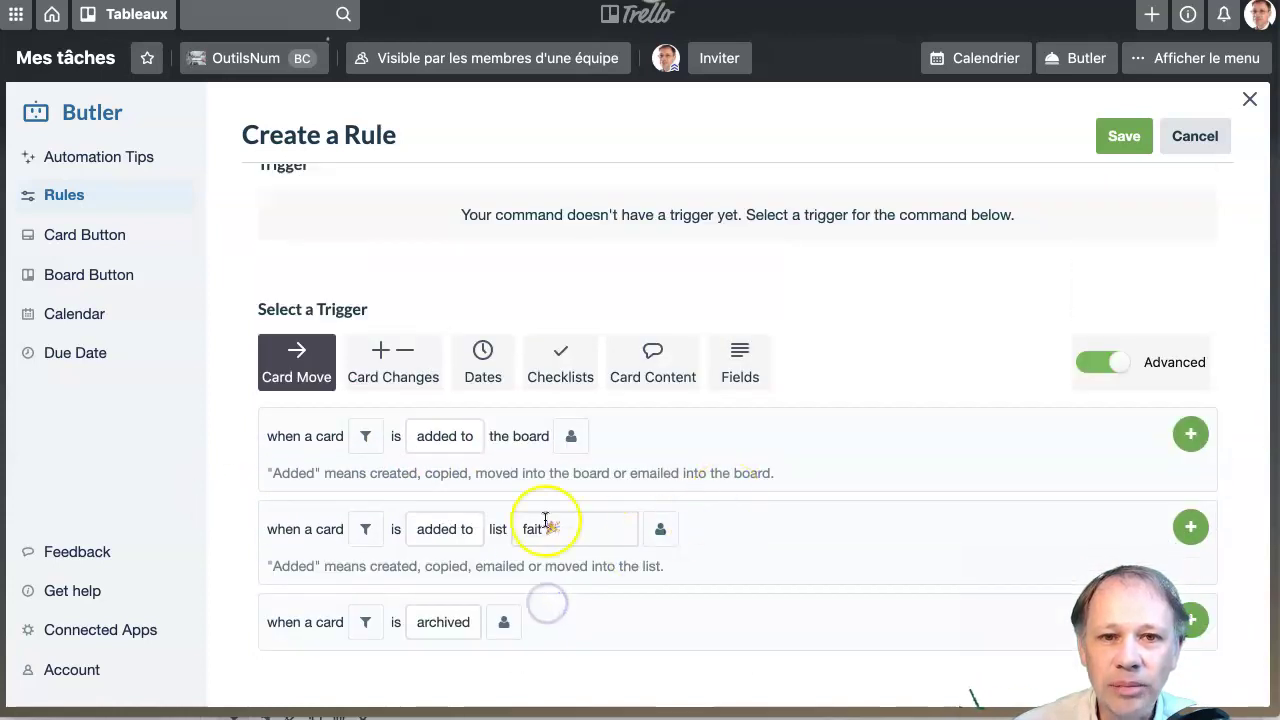
Restrict the "fait" trigger to cards with all checklists complete, add it and save the rule, then return to the board.
click(423, 531)
click(363, 535)
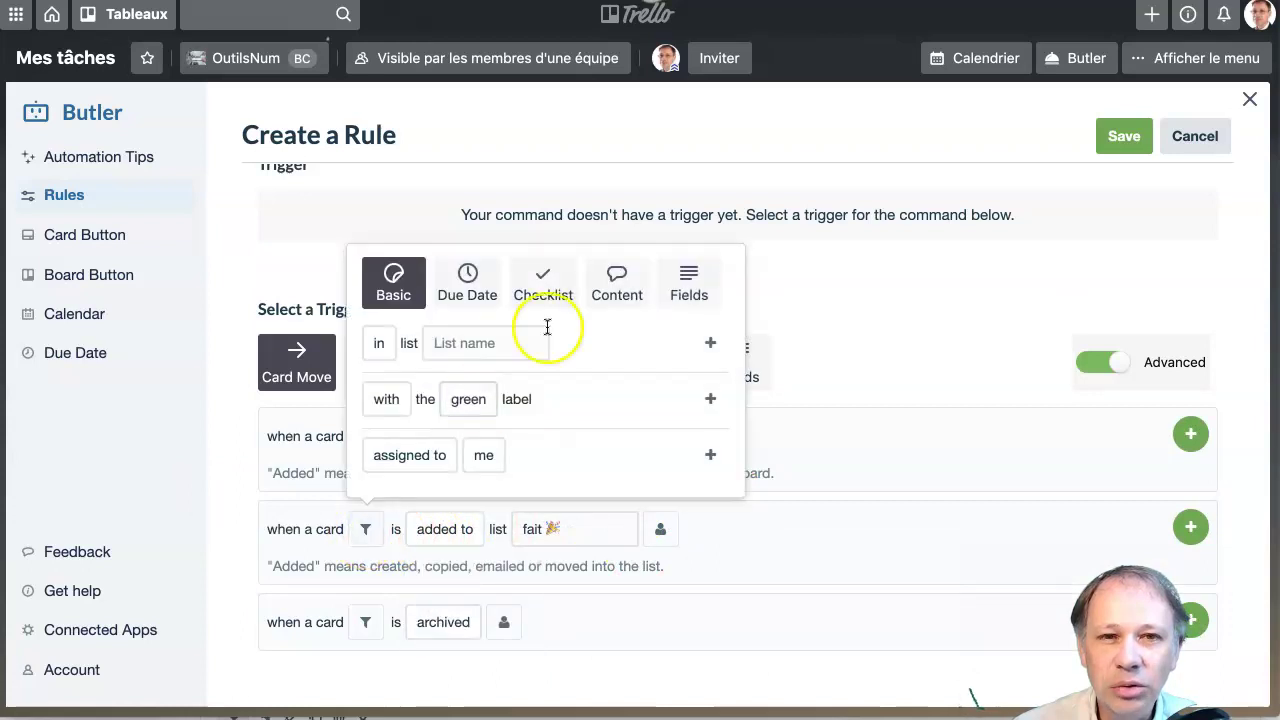
click(549, 280)
click(460, 454)
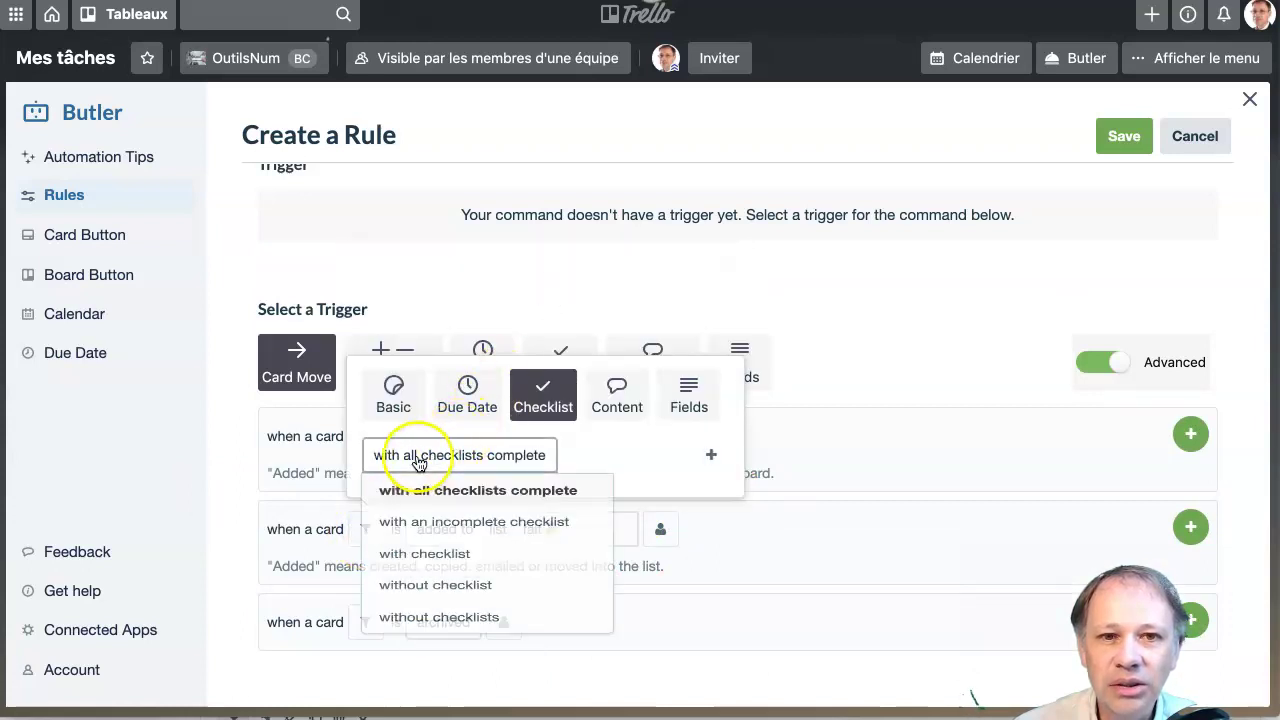
click(713, 456)
click(713, 456)
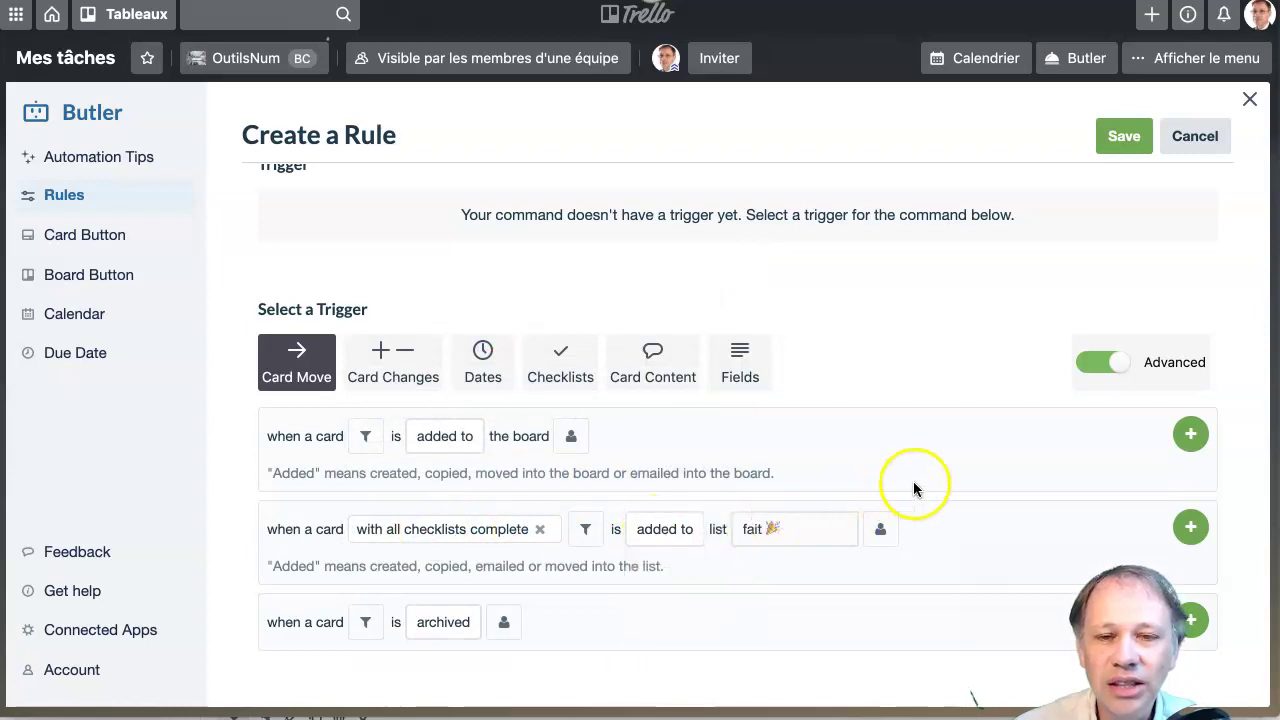
click(1190, 527)
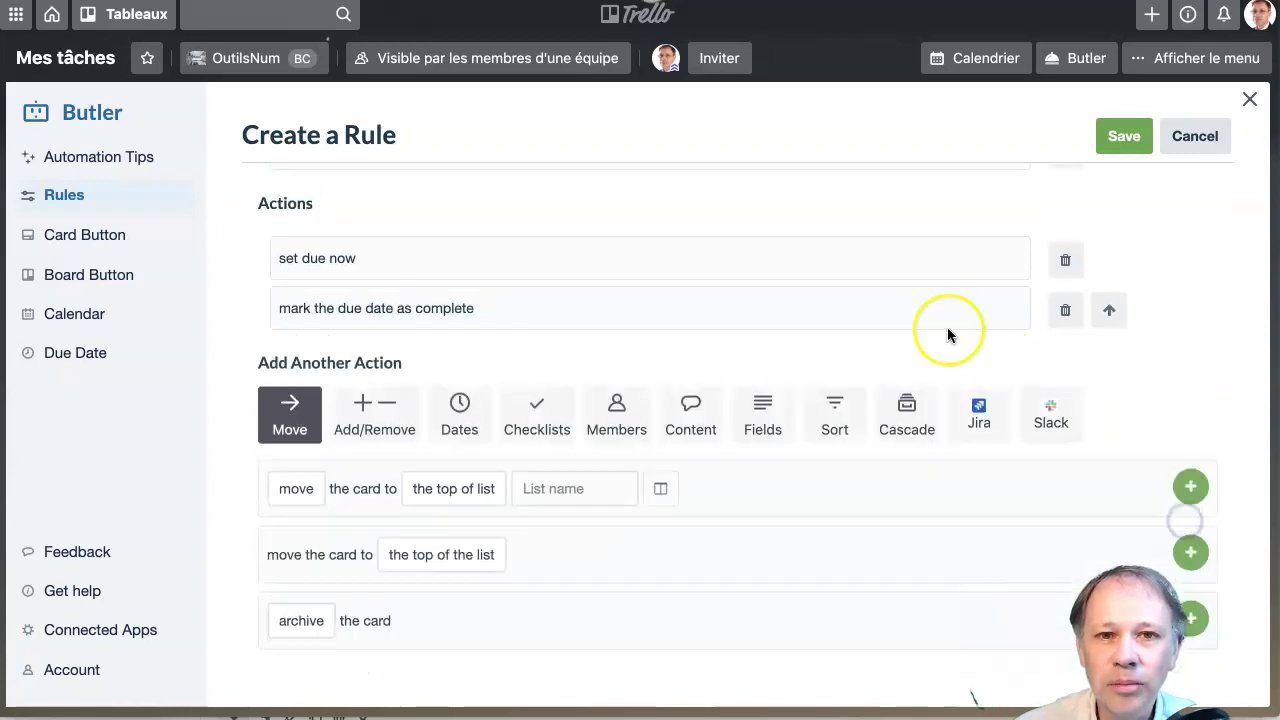
scroll(949, 335, up, 2)
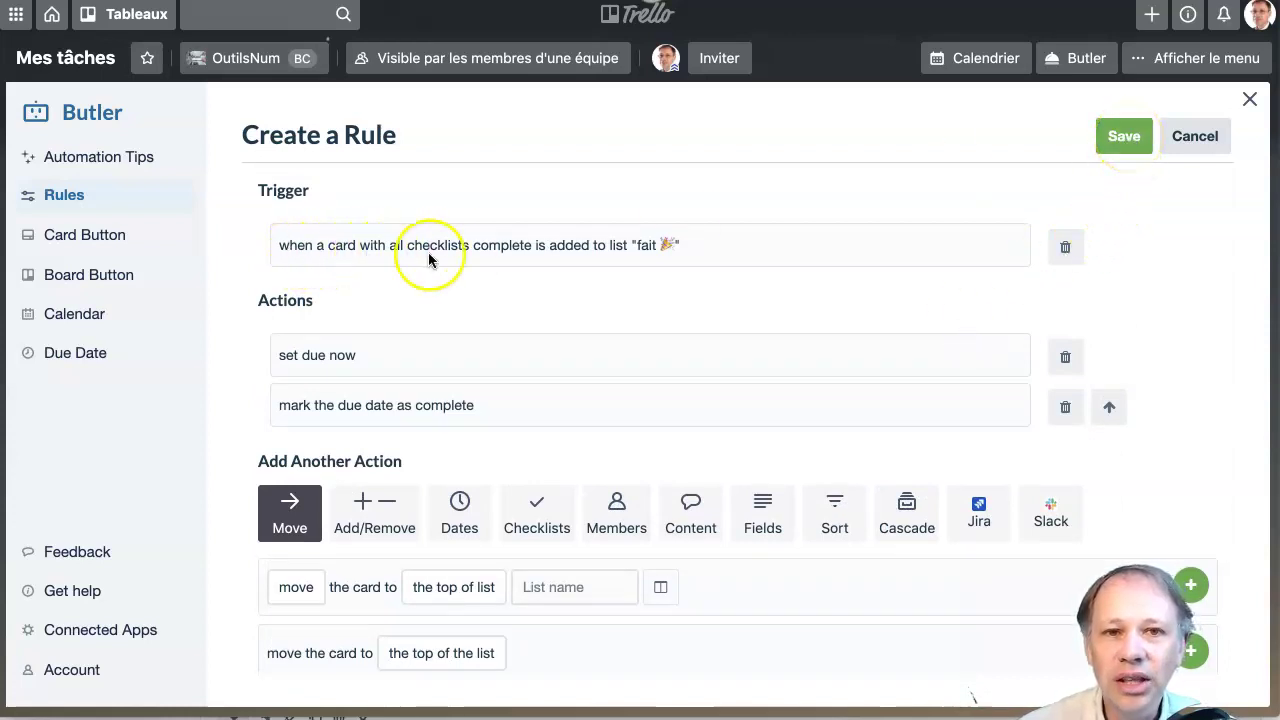
click(1120, 140)
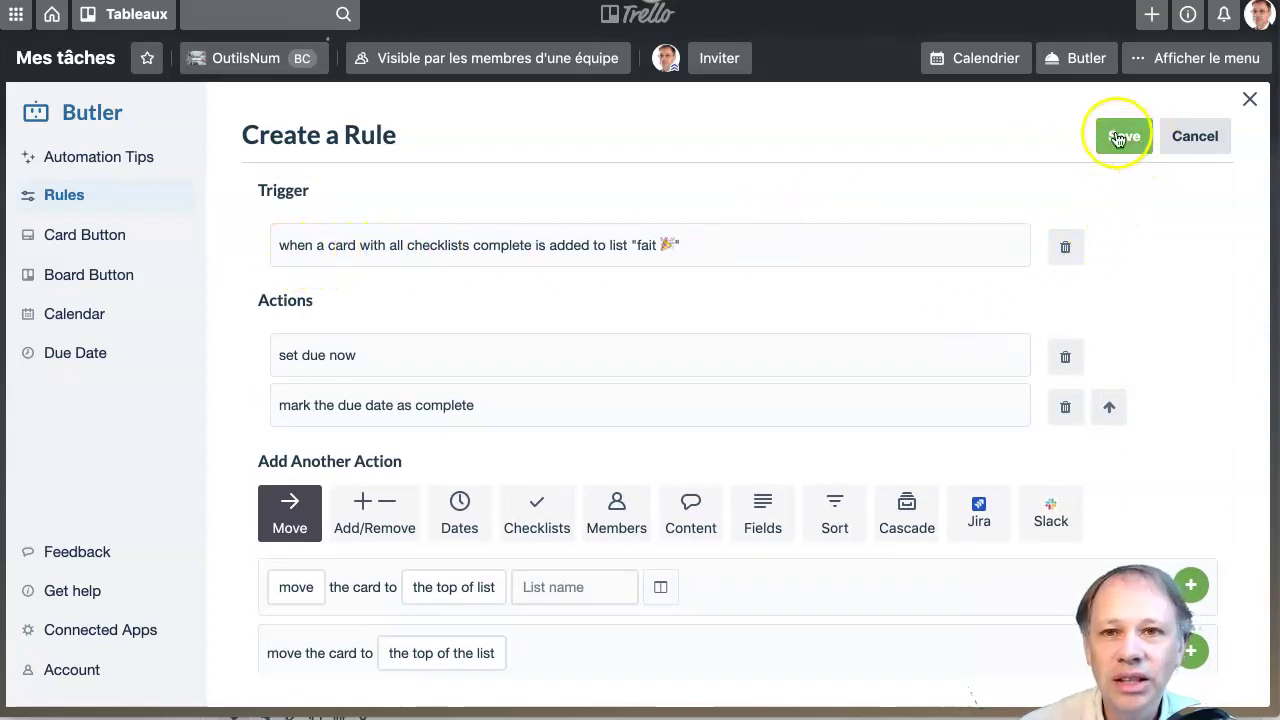
click(1244, 115)
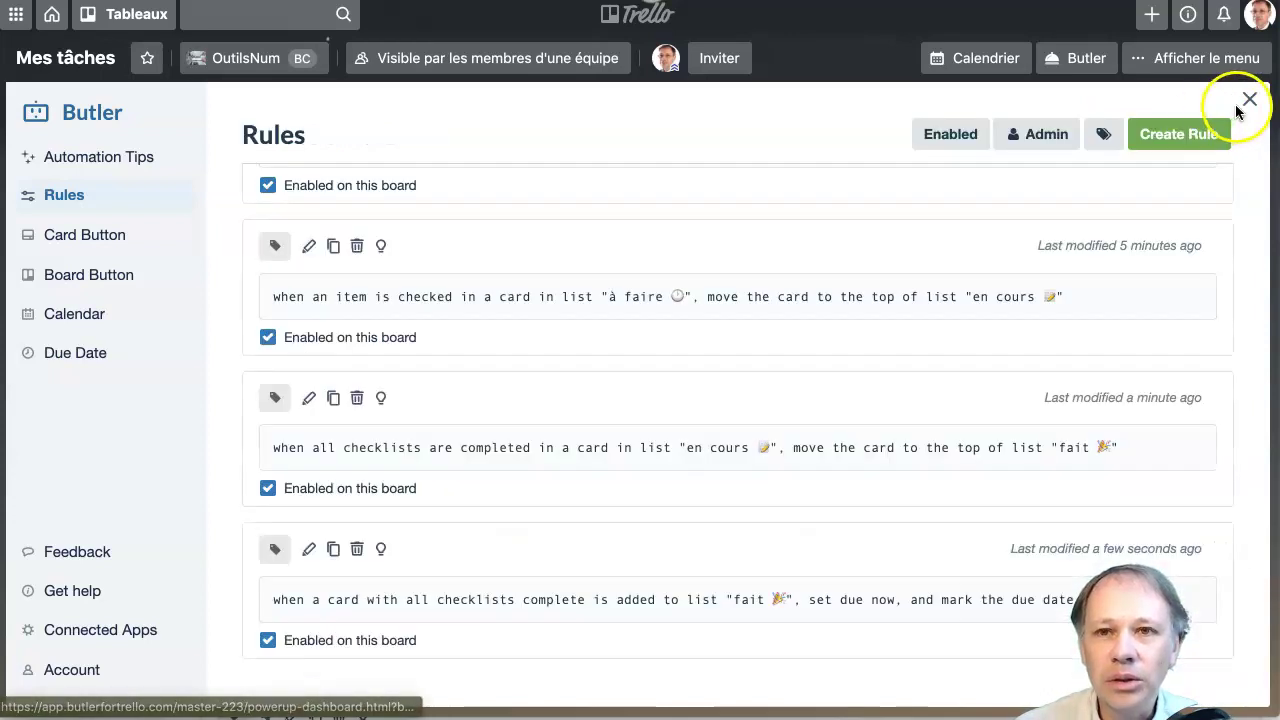
click(1248, 100)
Move "Vérifier tous les dossiers" back to list "à faire" and set its due date to 18 June 2020.
drag(740, 157, 527, 200)
click(414, 223)
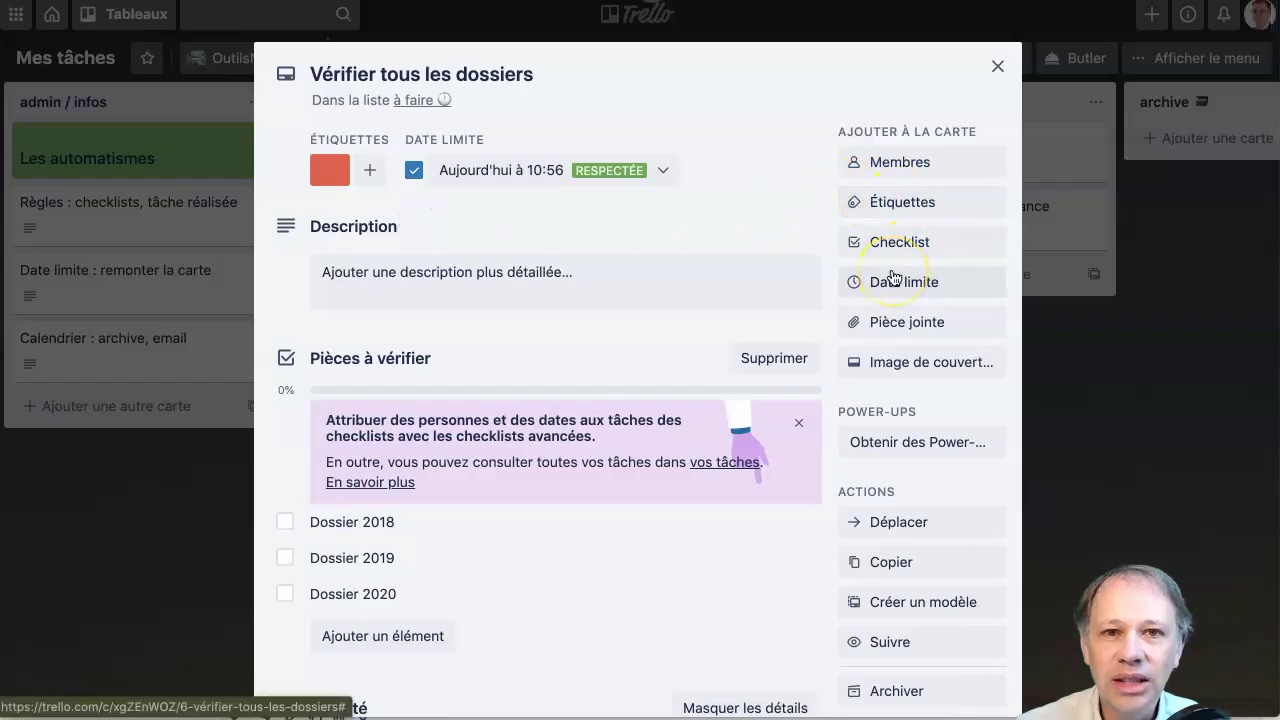
click(893, 278)
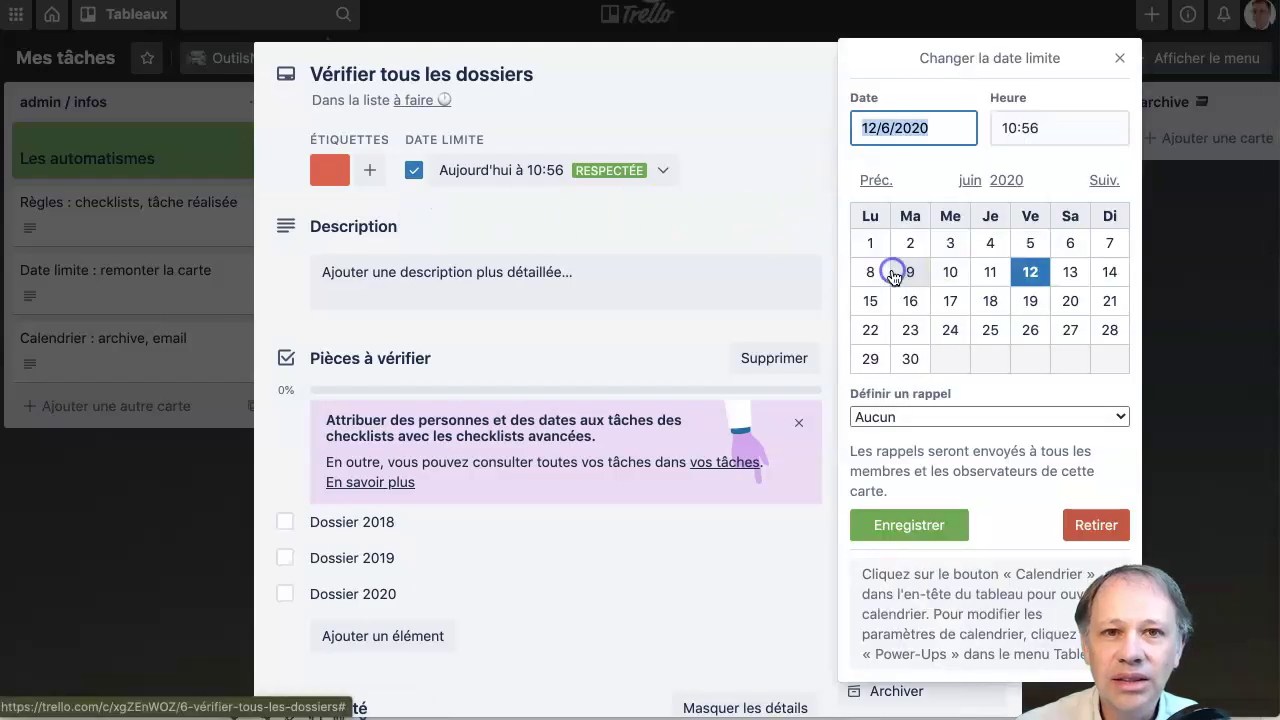
click(993, 306)
click(900, 522)
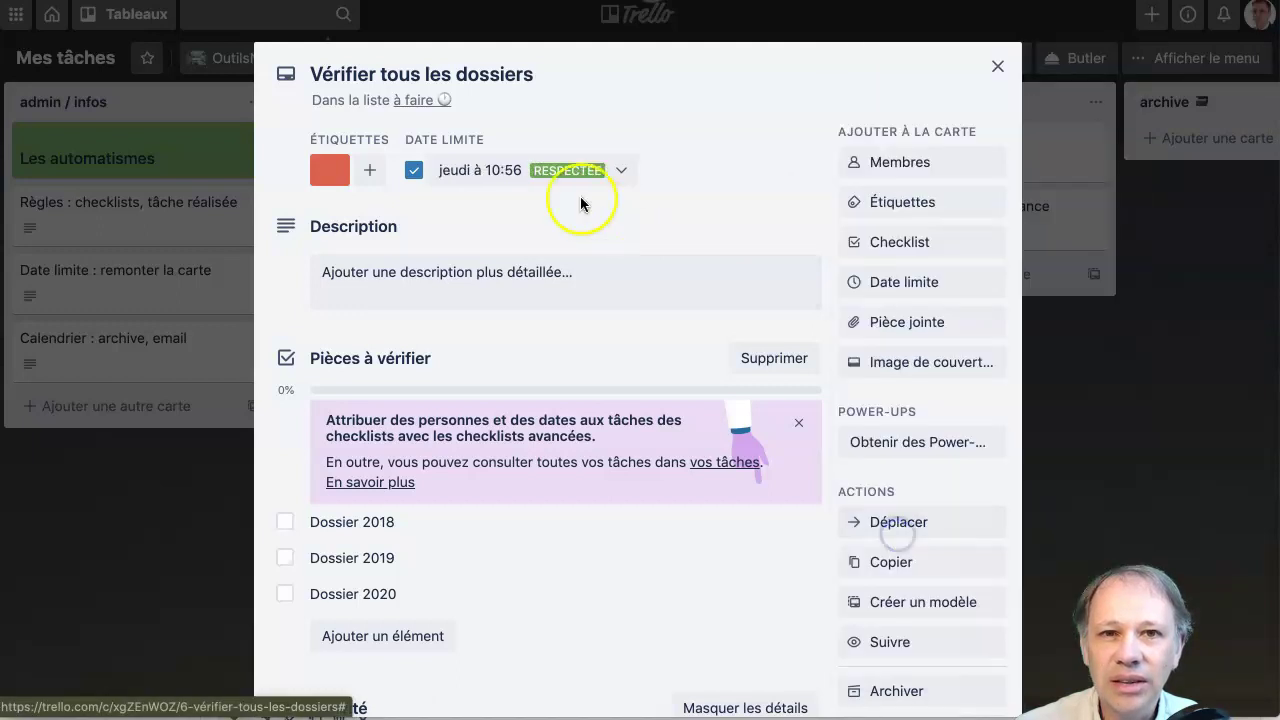
Unmark the due date of "Vérifier tous les dossiers" as complete and try moving the card to list "fait" with its checklist unfinished.
click(414, 170)
click(999, 68)
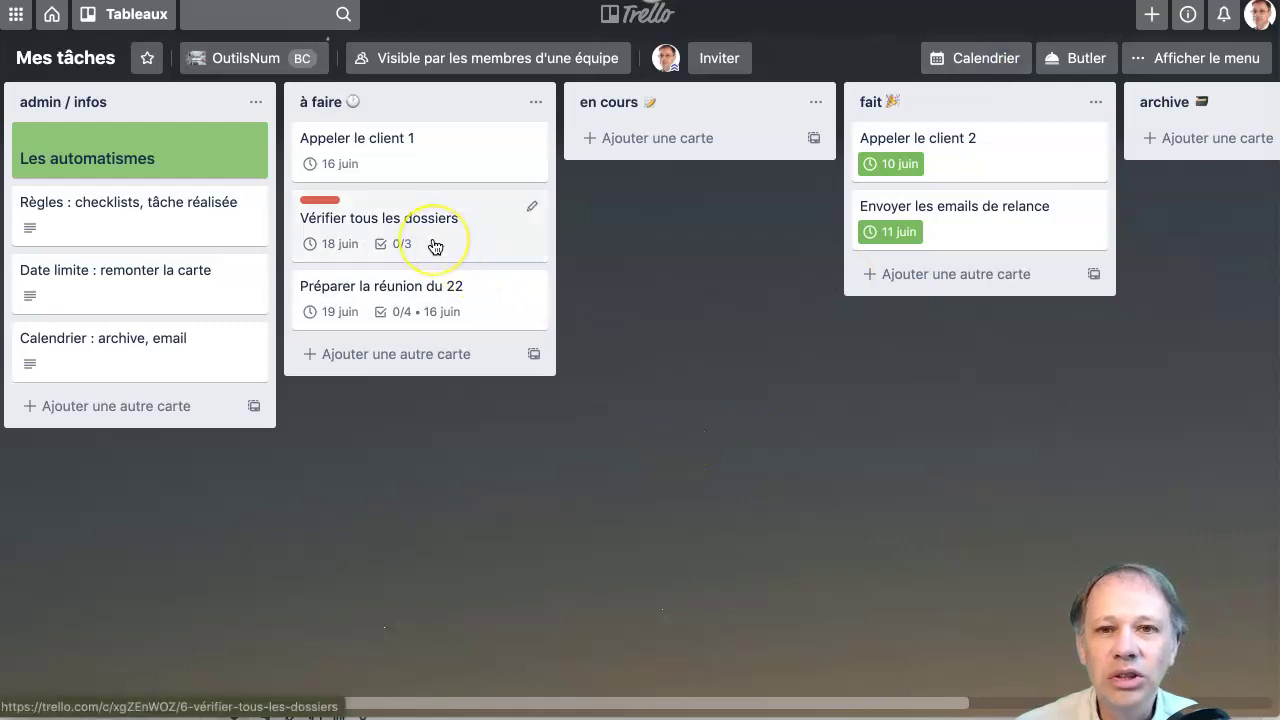
drag(434, 245, 903, 278)
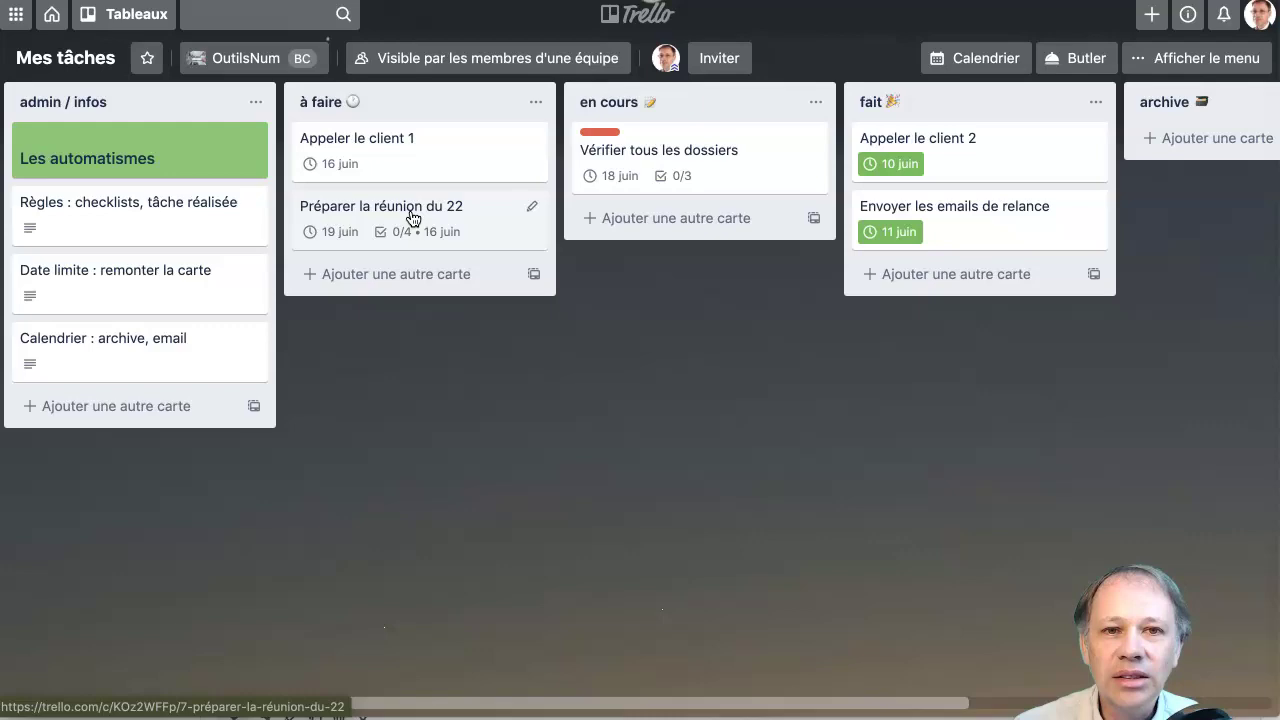
Tick "Réserver la salle" in the checklist of card "Préparer la réunion du 22" and return to the board to test the rule.
click(331, 206)
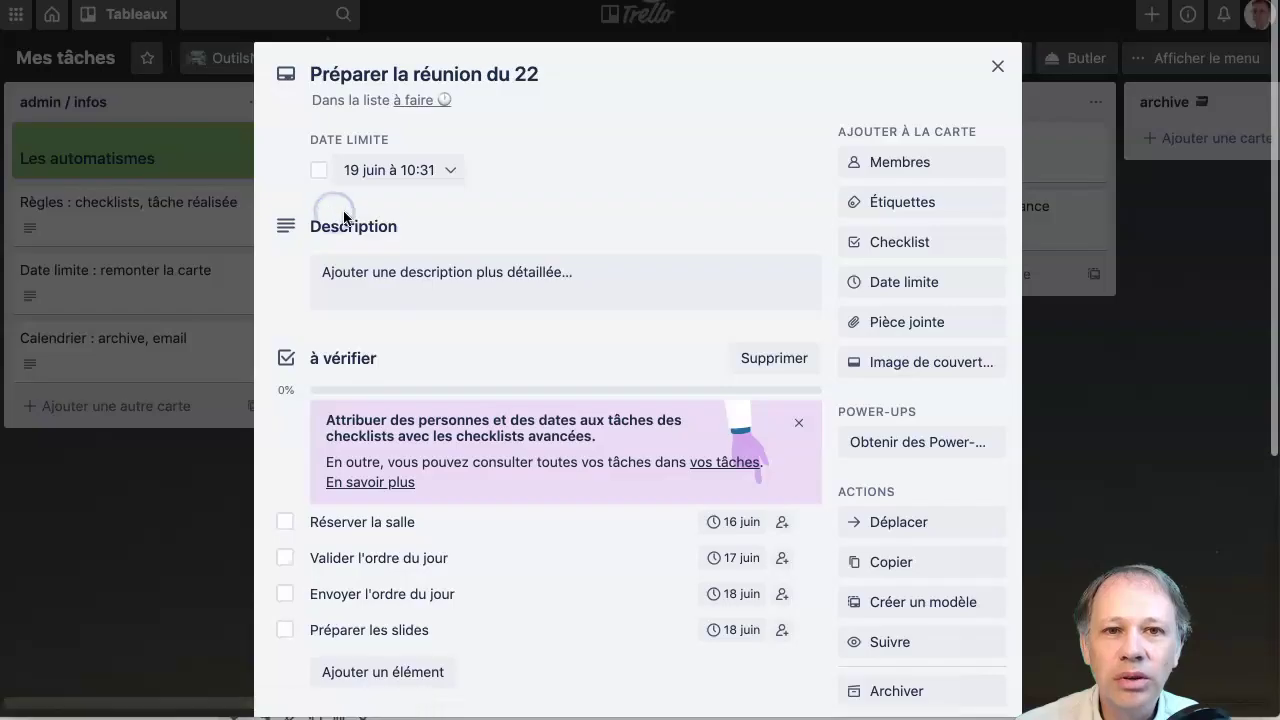
click(284, 526)
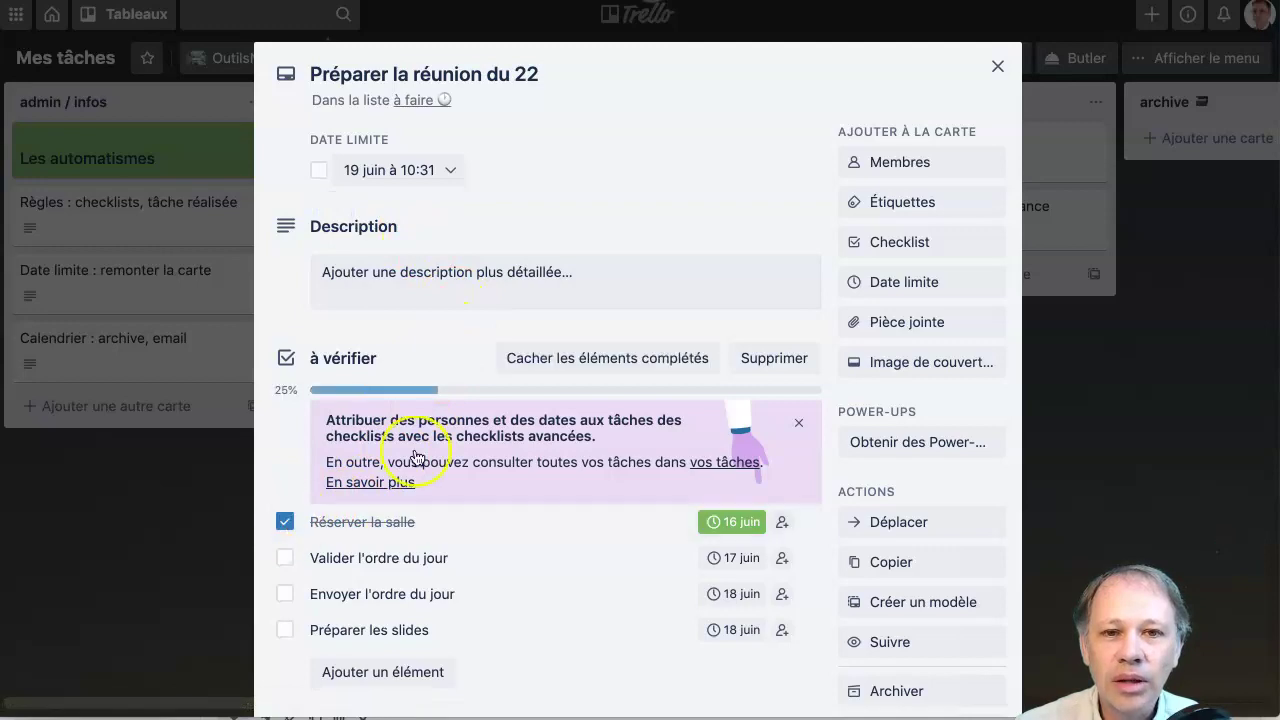
click(997, 68)
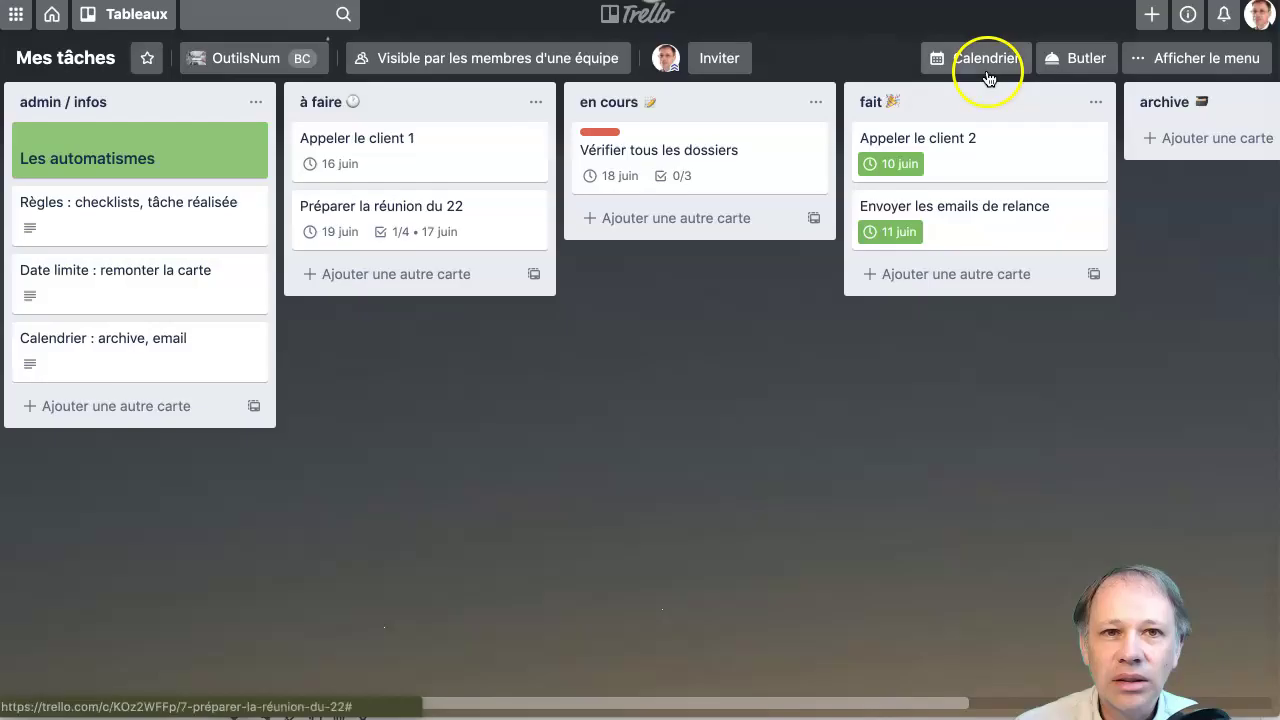
click(688, 404)
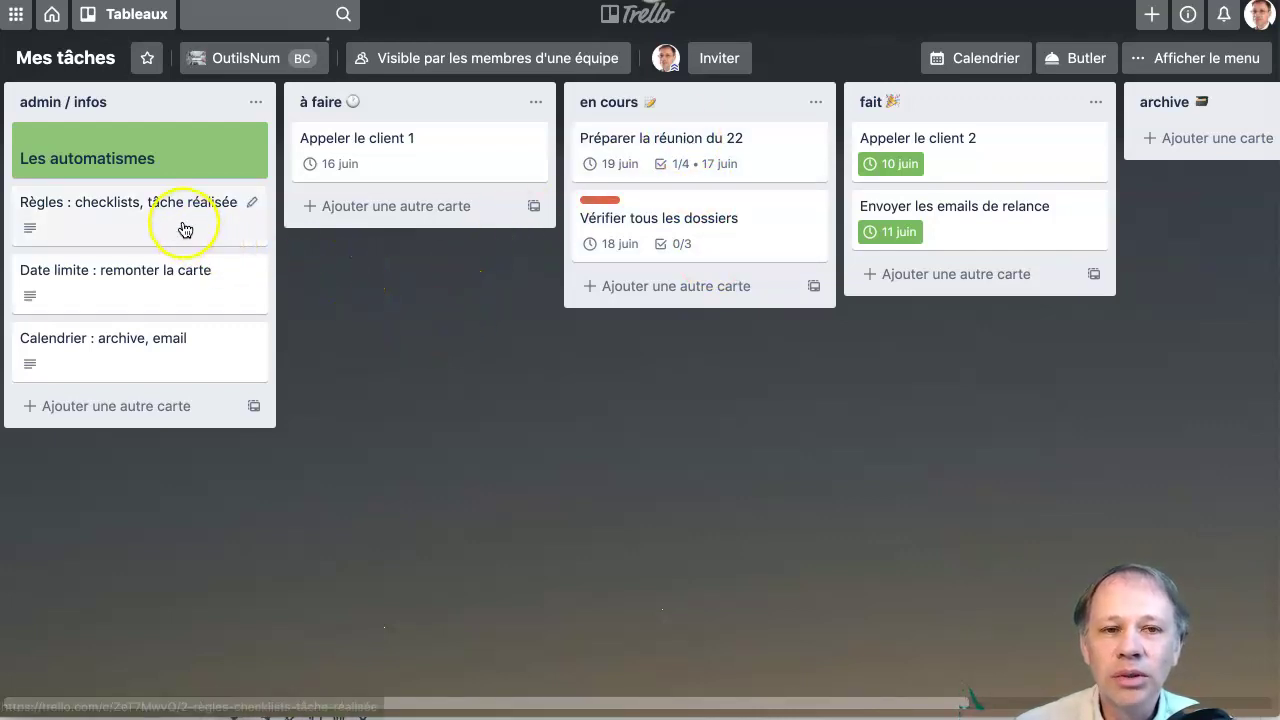
Complete "Valider l'ordre du jour", "Envoyer l'ordre du jour" and "Préparer les slides" in "Préparer la réunion du 22", then close the card.
click(625, 144)
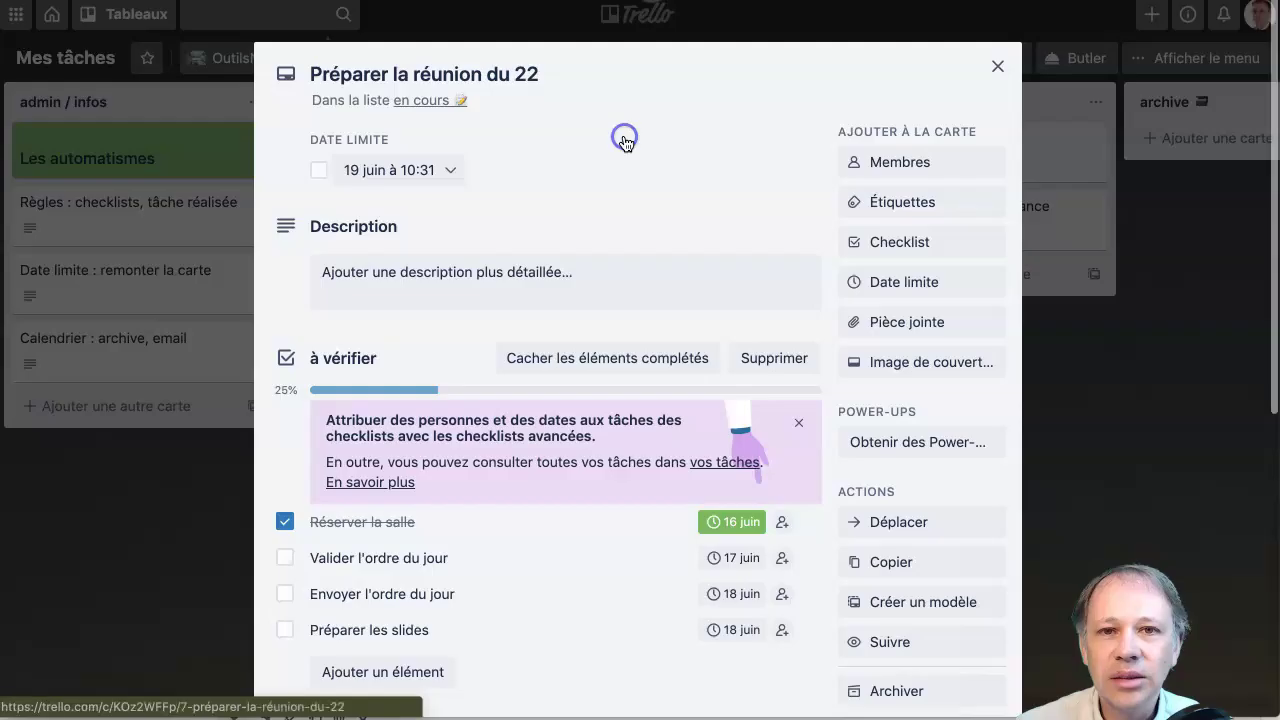
scroll(486, 329, down, 5)
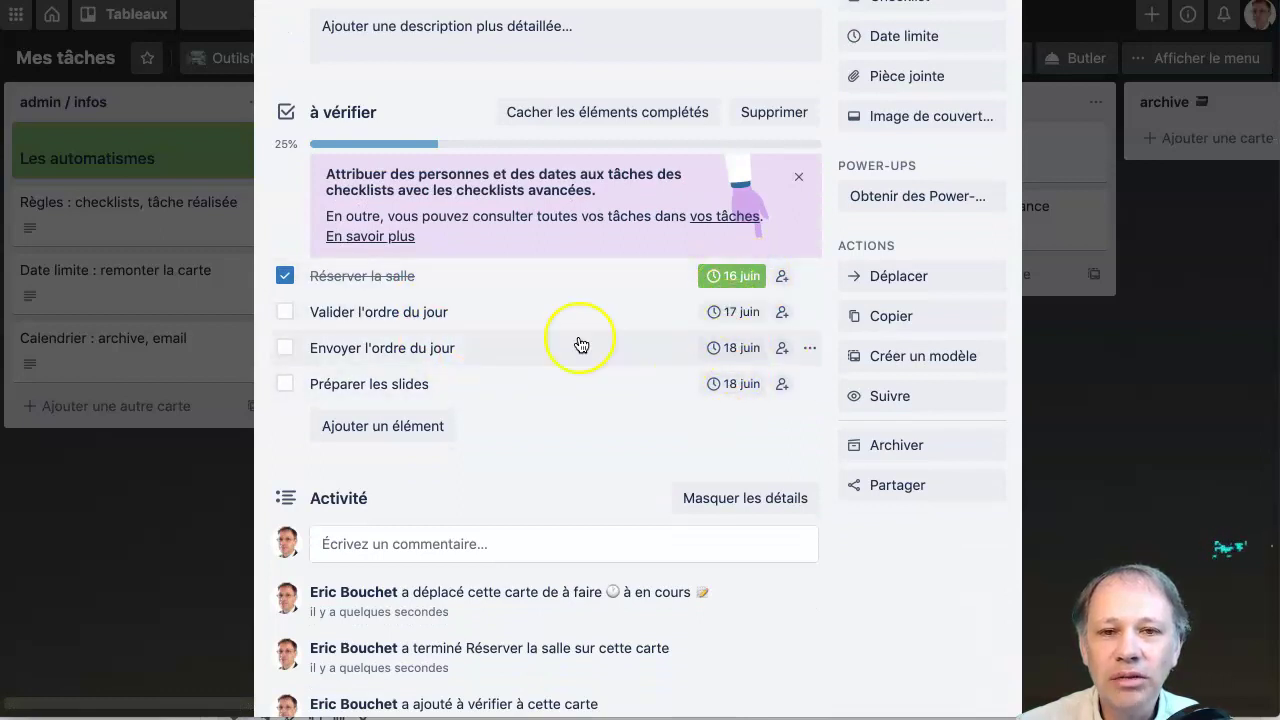
click(286, 313)
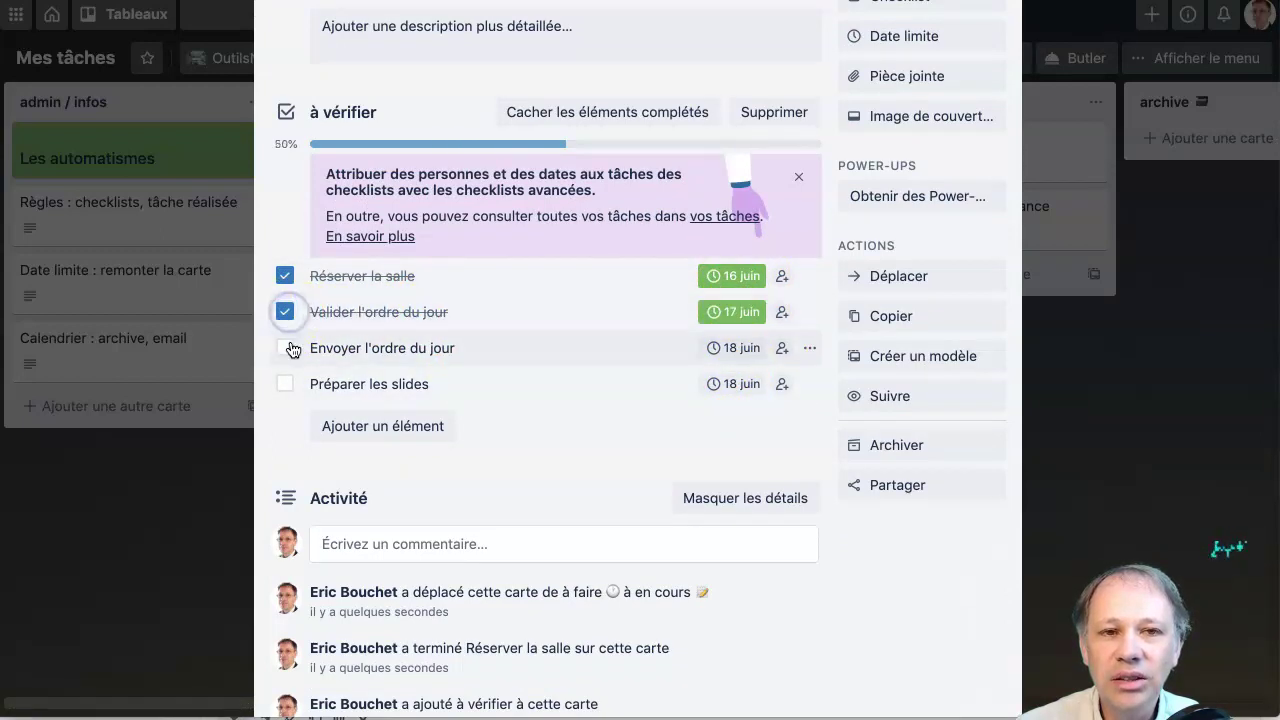
click(285, 352)
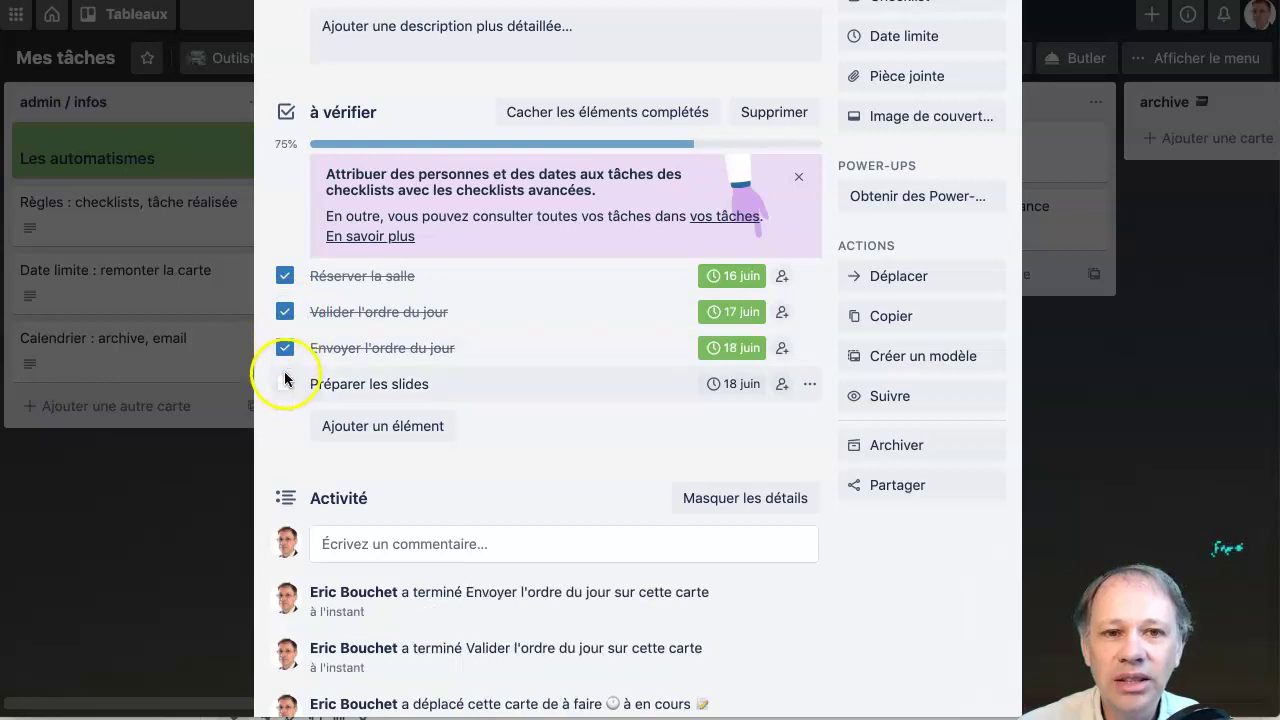
click(287, 389)
scroll(614, 150, up, 5)
click(994, 60)
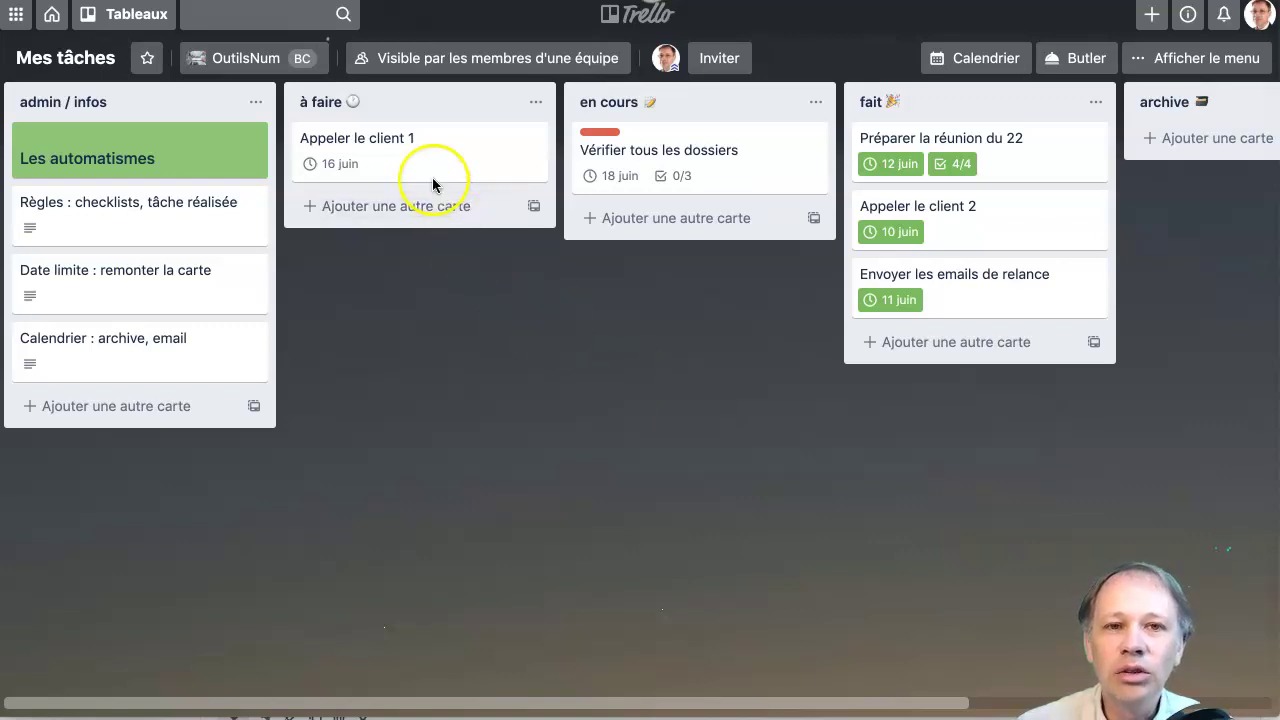
Review the checklist and completed-task rules described in the card "Règles : checklists, tâche réalisée".
click(143, 210)
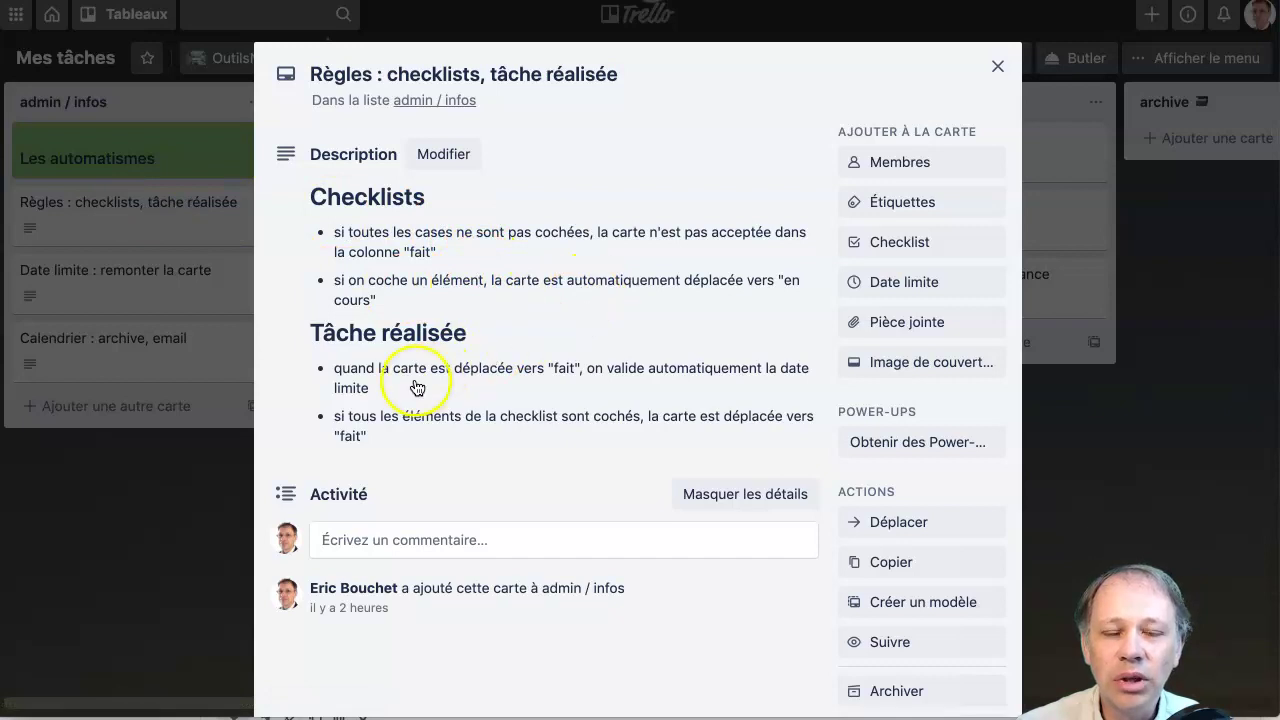
click(990, 72)
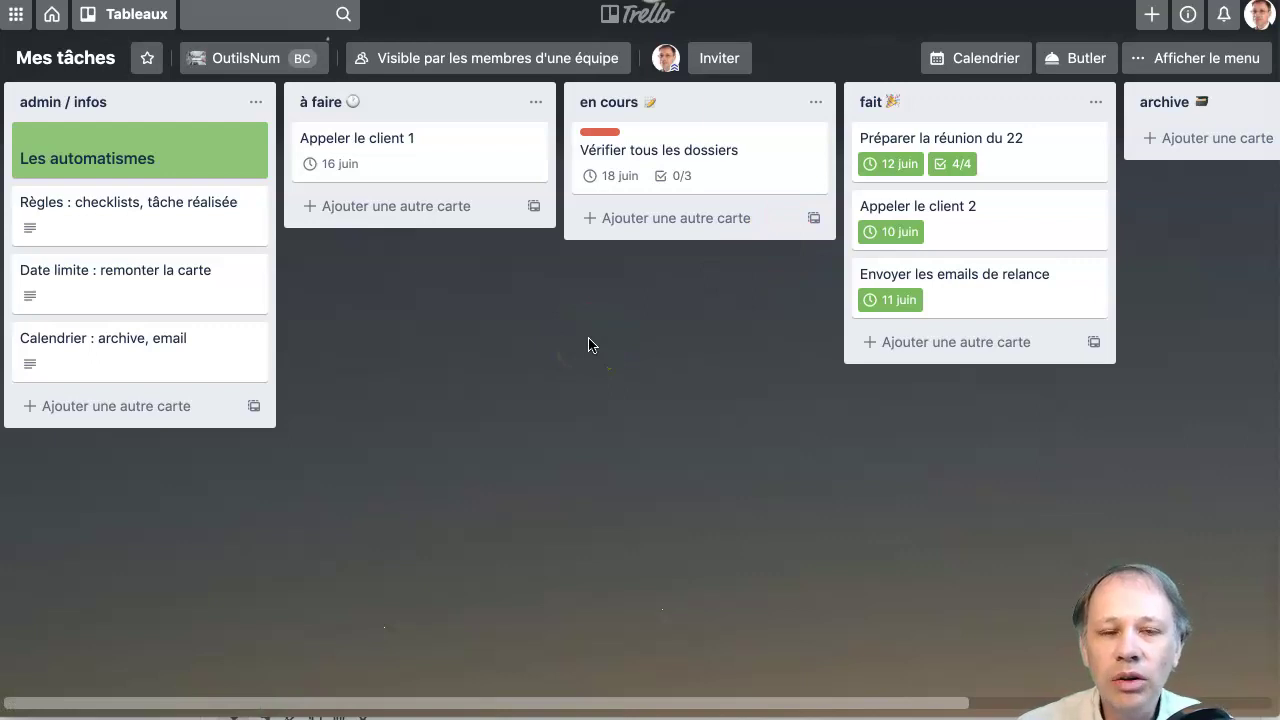
Start creating a new Butler due date command and display its available triggers.
click(1054, 60)
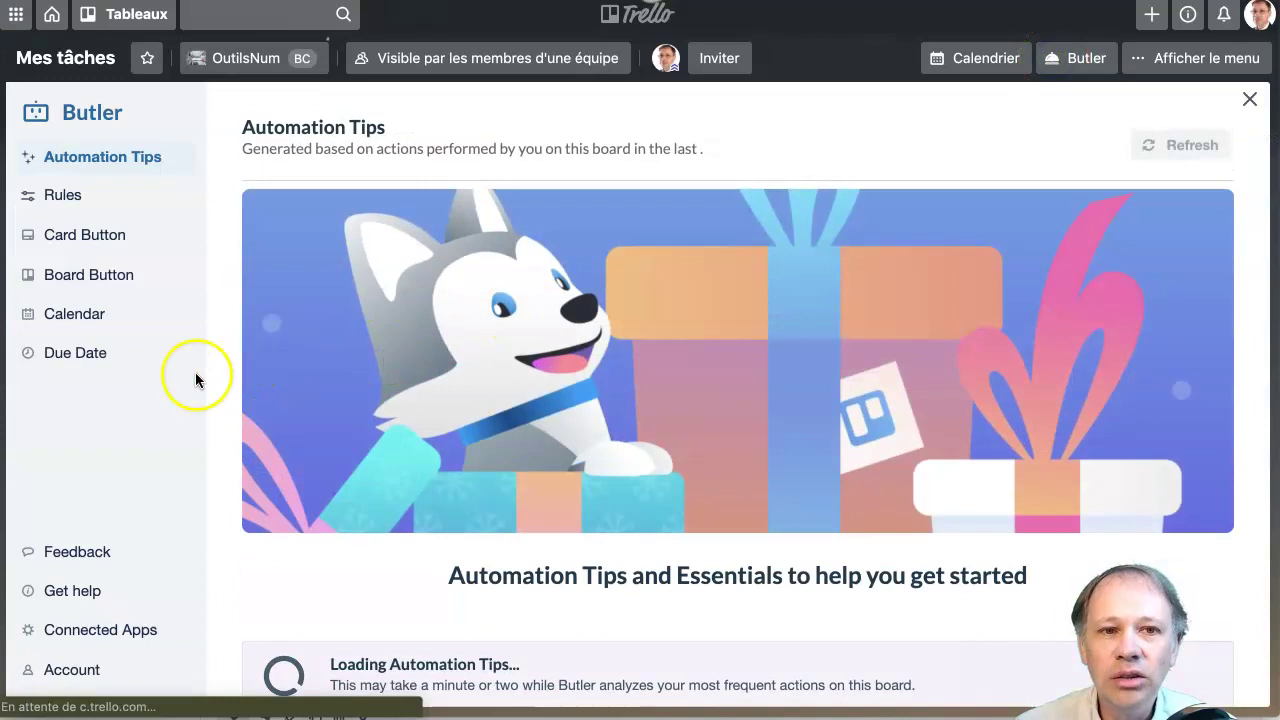
click(92, 349)
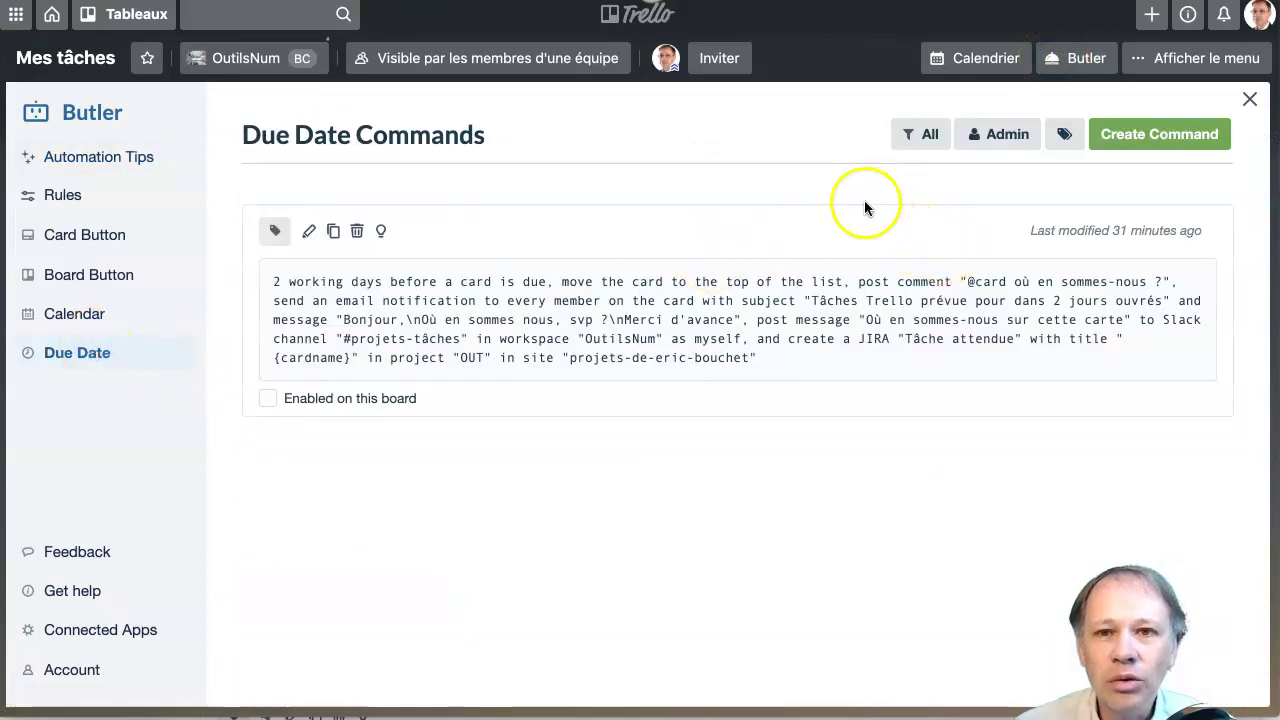
click(1118, 138)
click(694, 308)
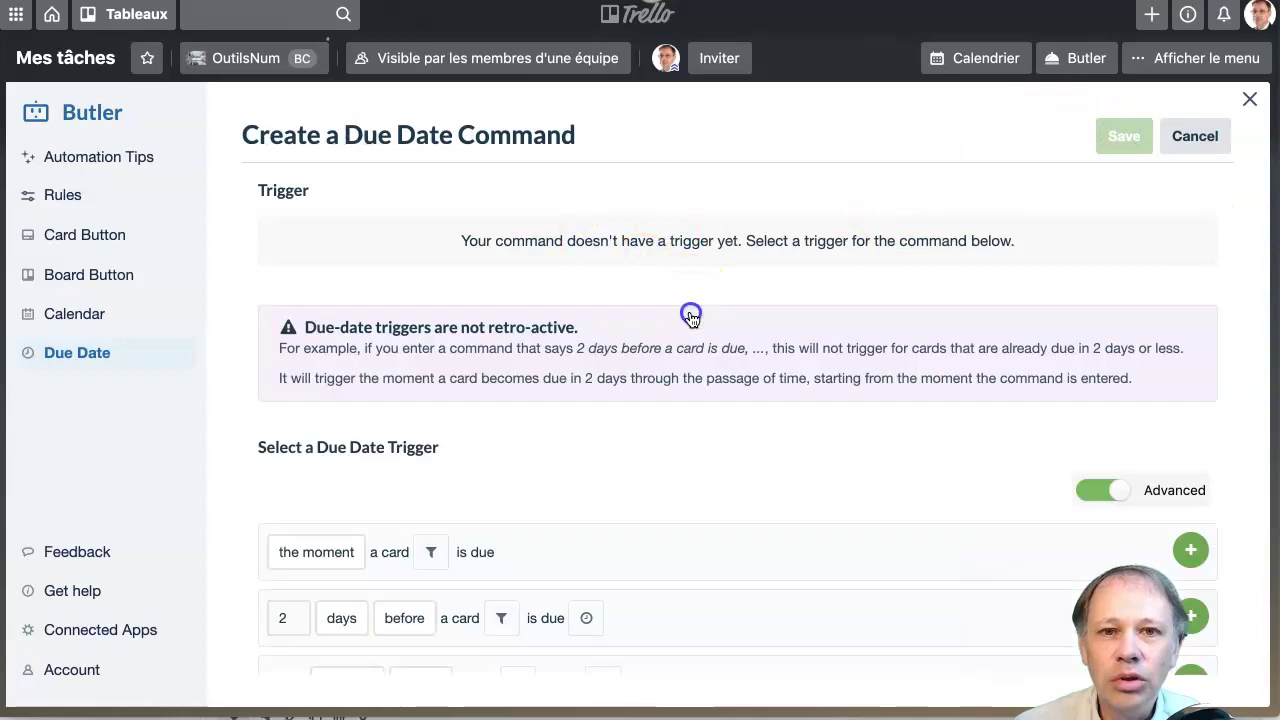
scroll(428, 478, down, 1)
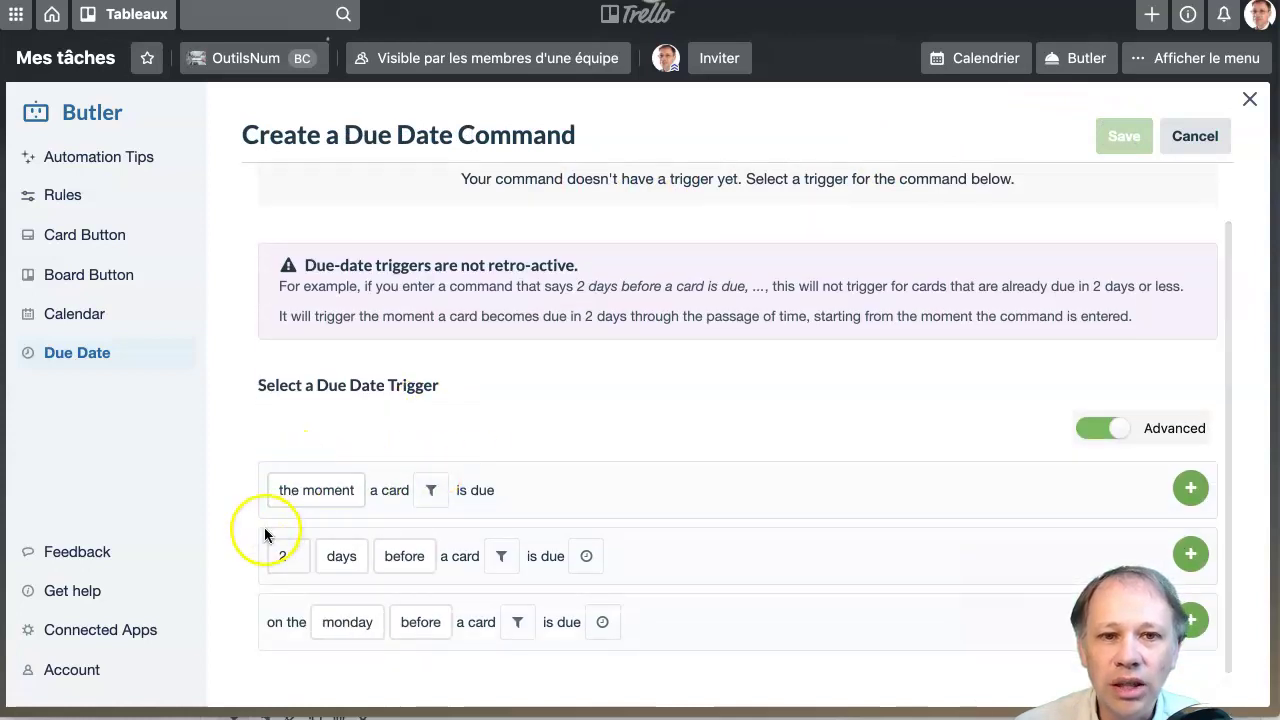
Add the trigger for 2 days before a card is due, restricted to cards in list "à faire".
click(402, 558)
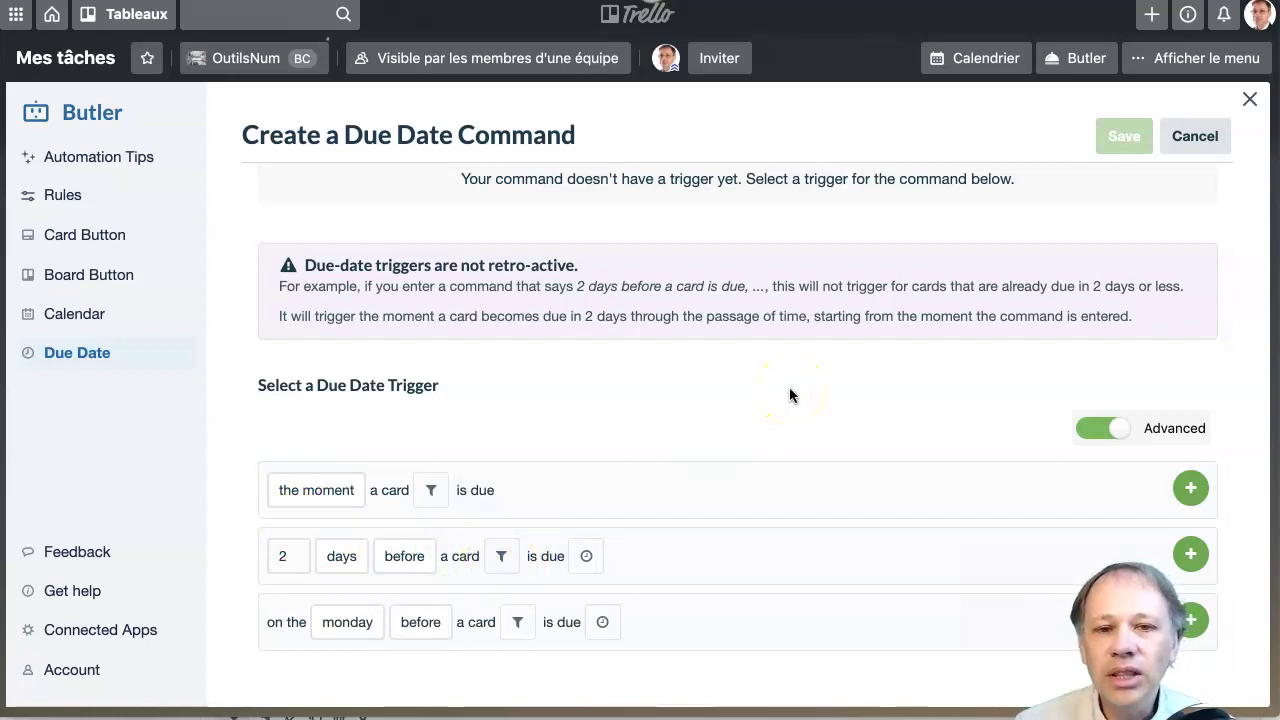
click(502, 558)
click(420, 376)
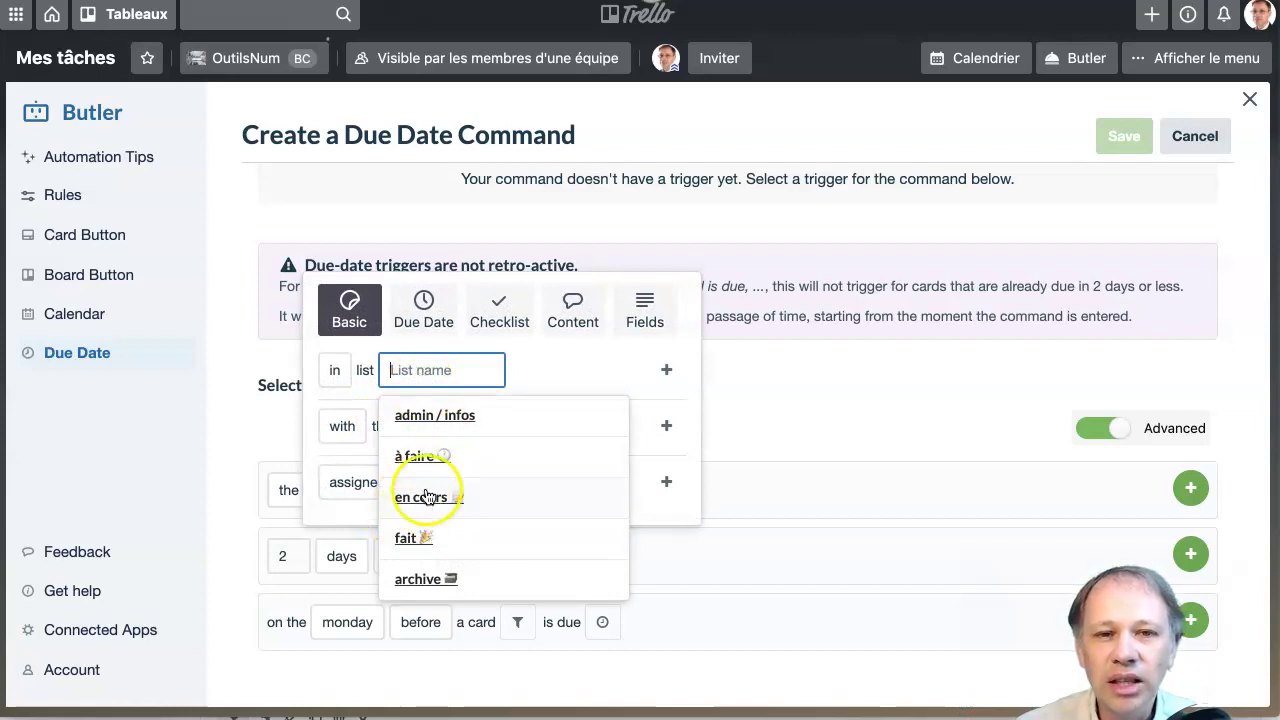
click(415, 458)
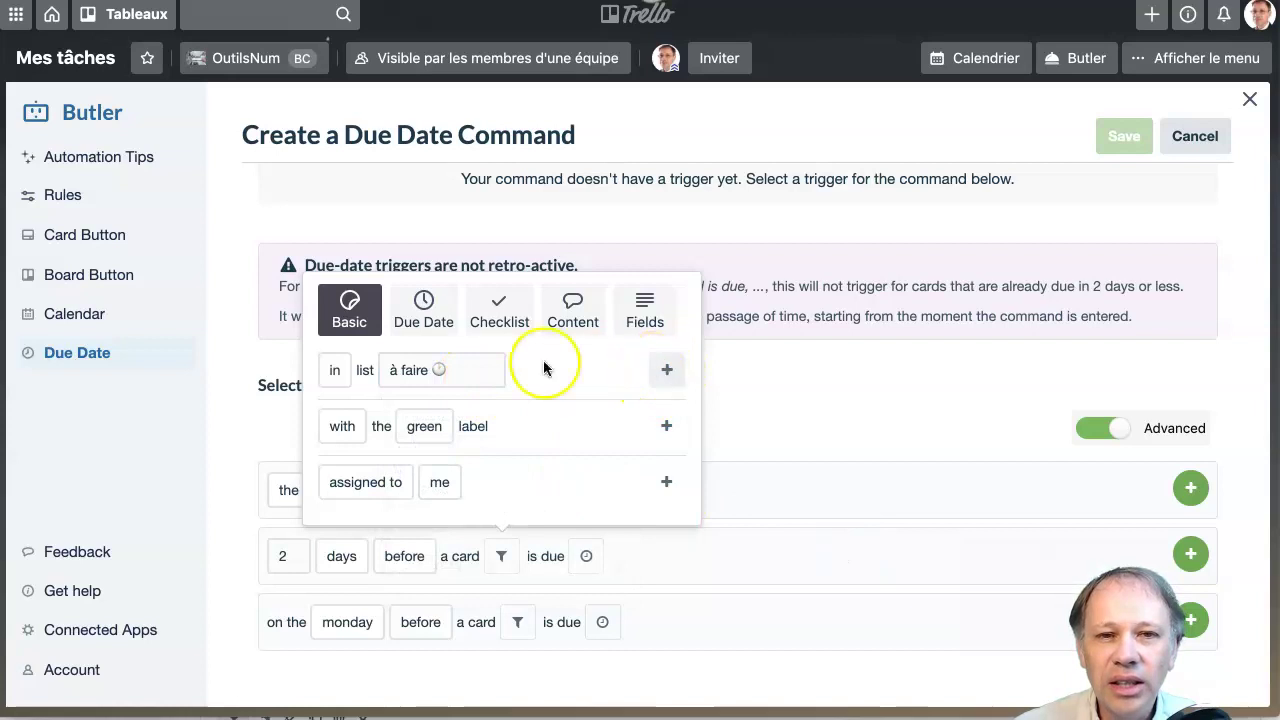
click(335, 372)
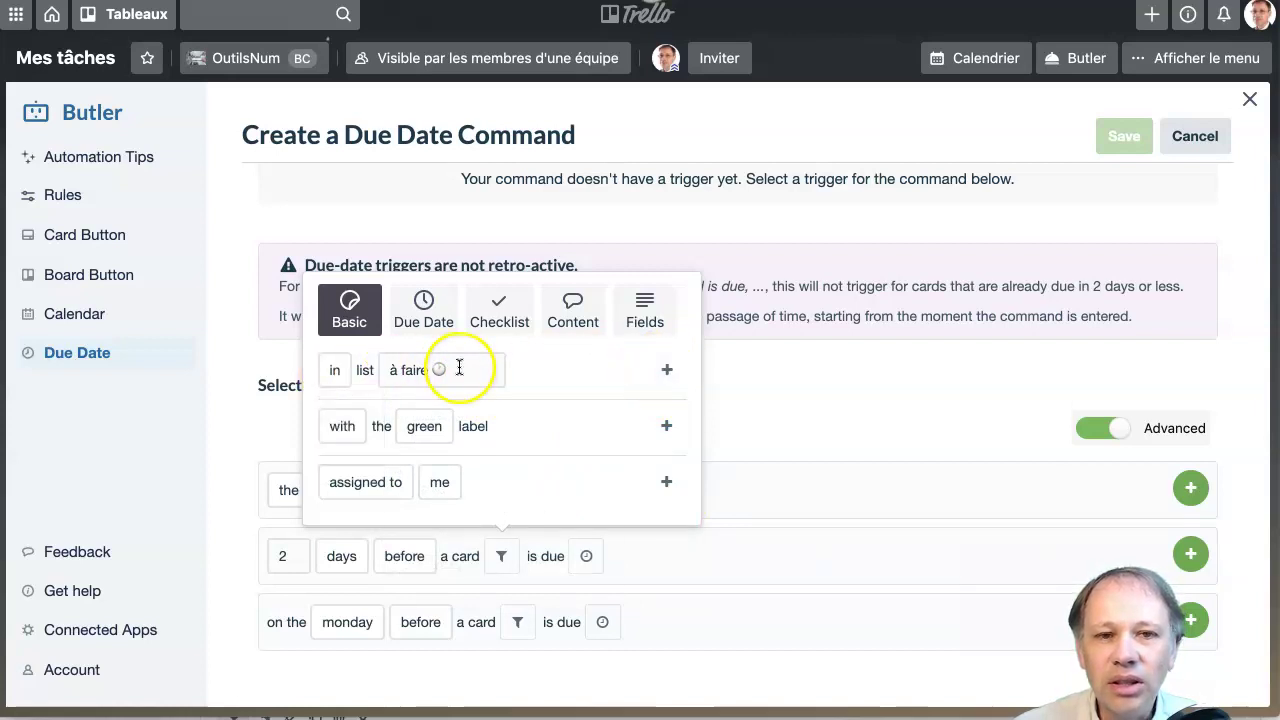
click(490, 368)
click(563, 366)
click(667, 369)
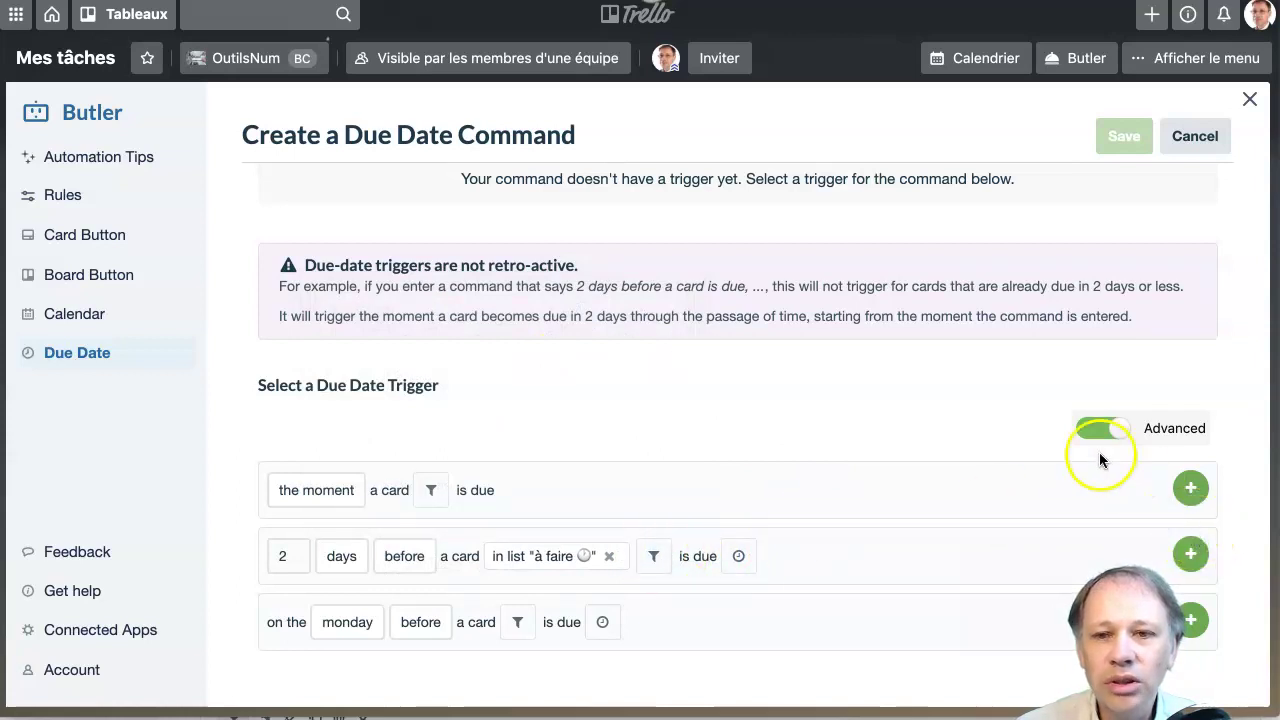
click(1190, 552)
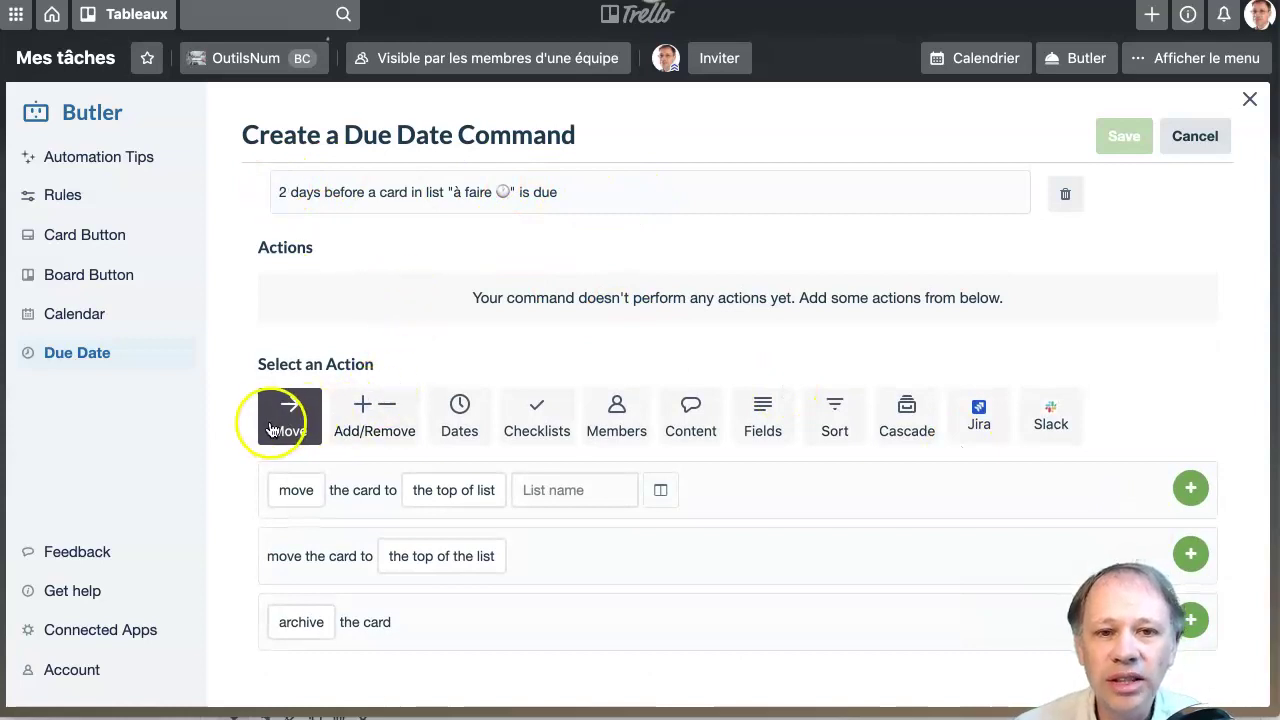
Add the action that moves the card to the top of the list to the due date command.
click(297, 489)
click(380, 274)
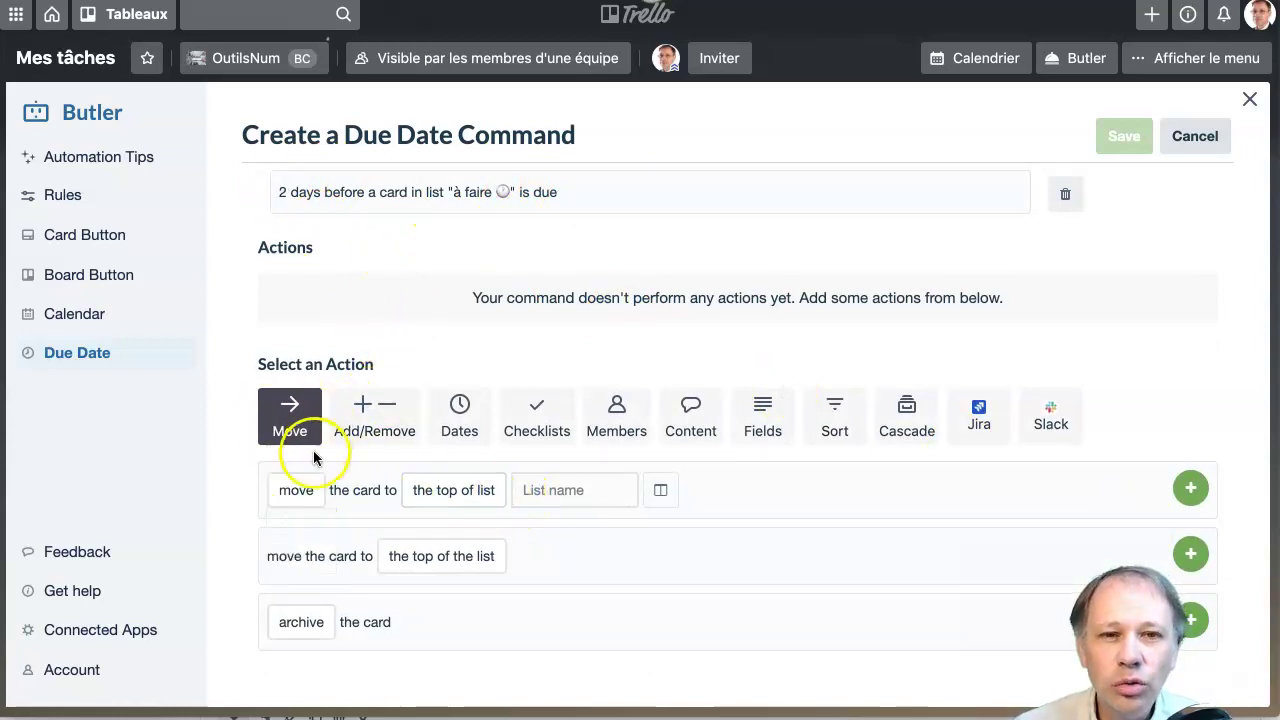
click(430, 500)
click(930, 548)
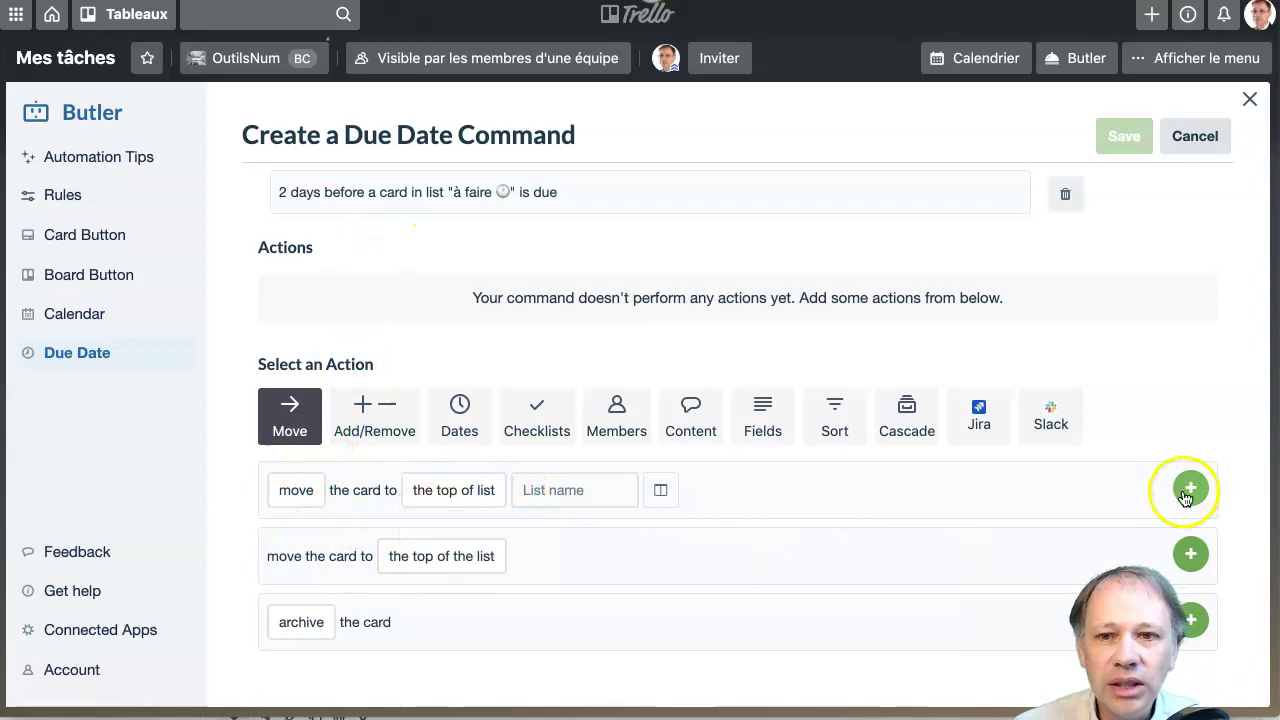
click(1189, 553)
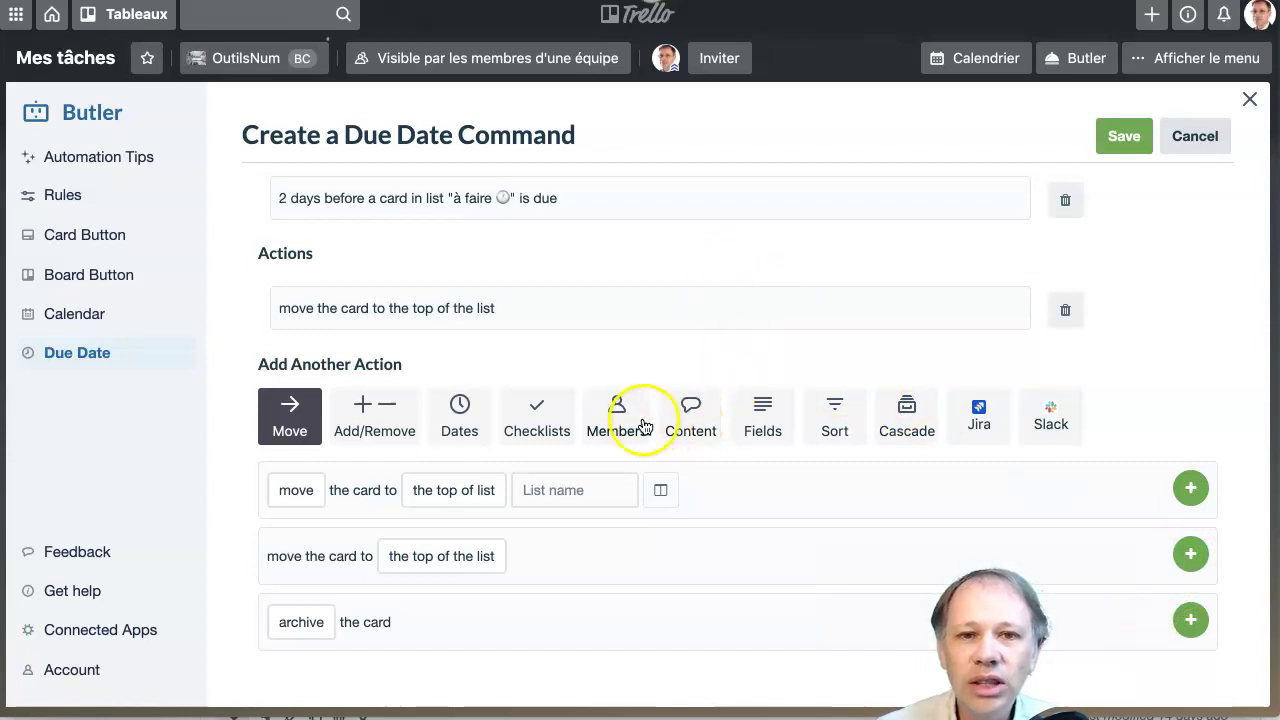
Look through the content actions for comments and email notifications, then save the due date command and return to the board.
click(688, 425)
scroll(508, 517, down, 2)
scroll(508, 517, down, 3)
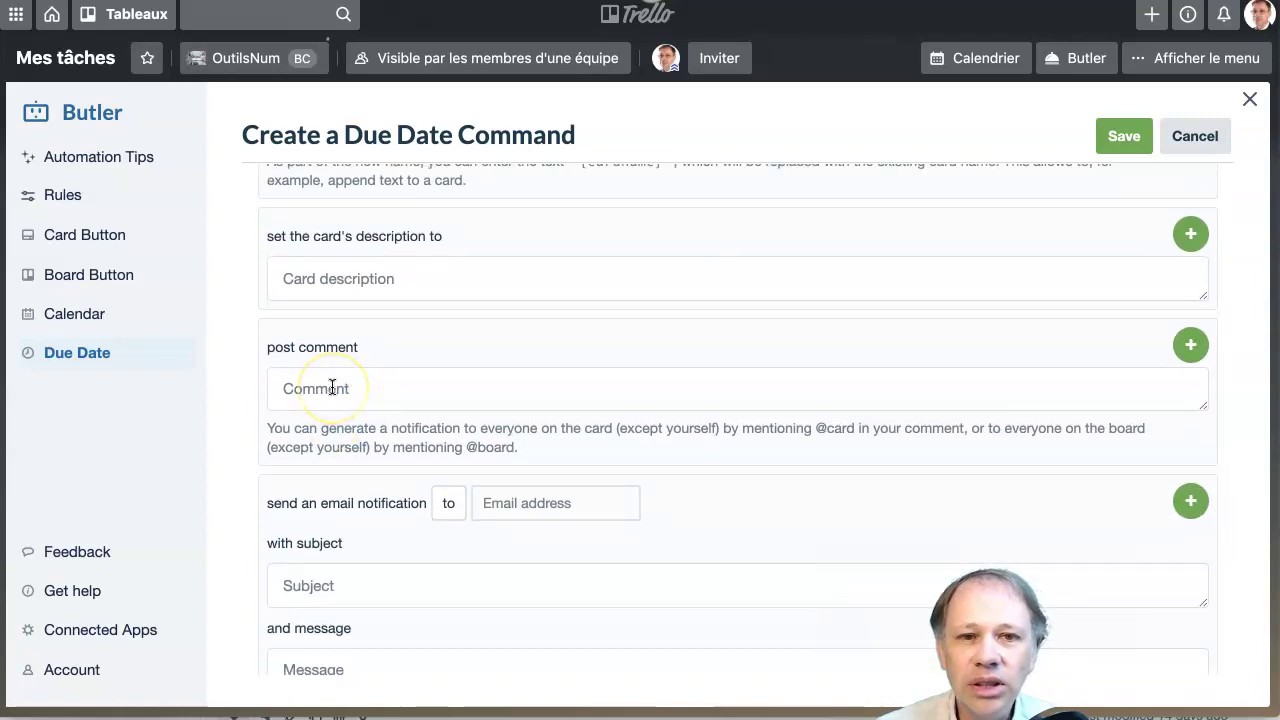
scroll(491, 380, down, 3)
scroll(523, 326, up, 8)
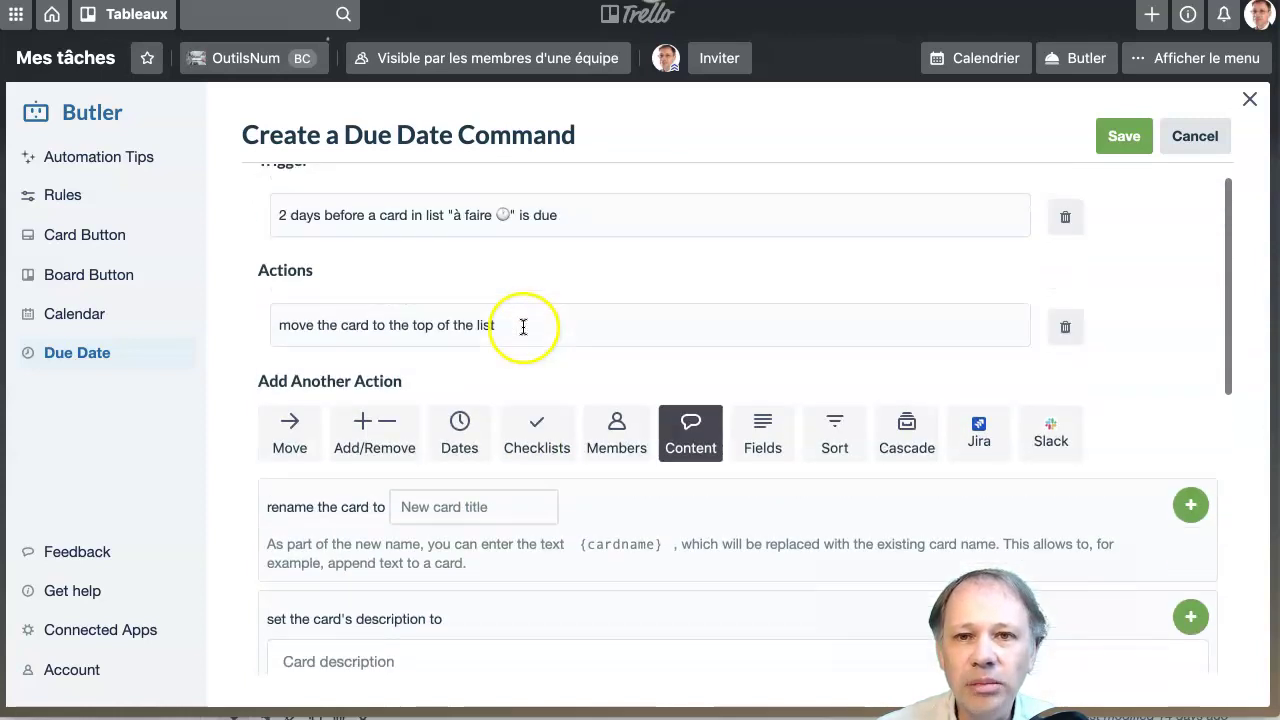
click(1123, 137)
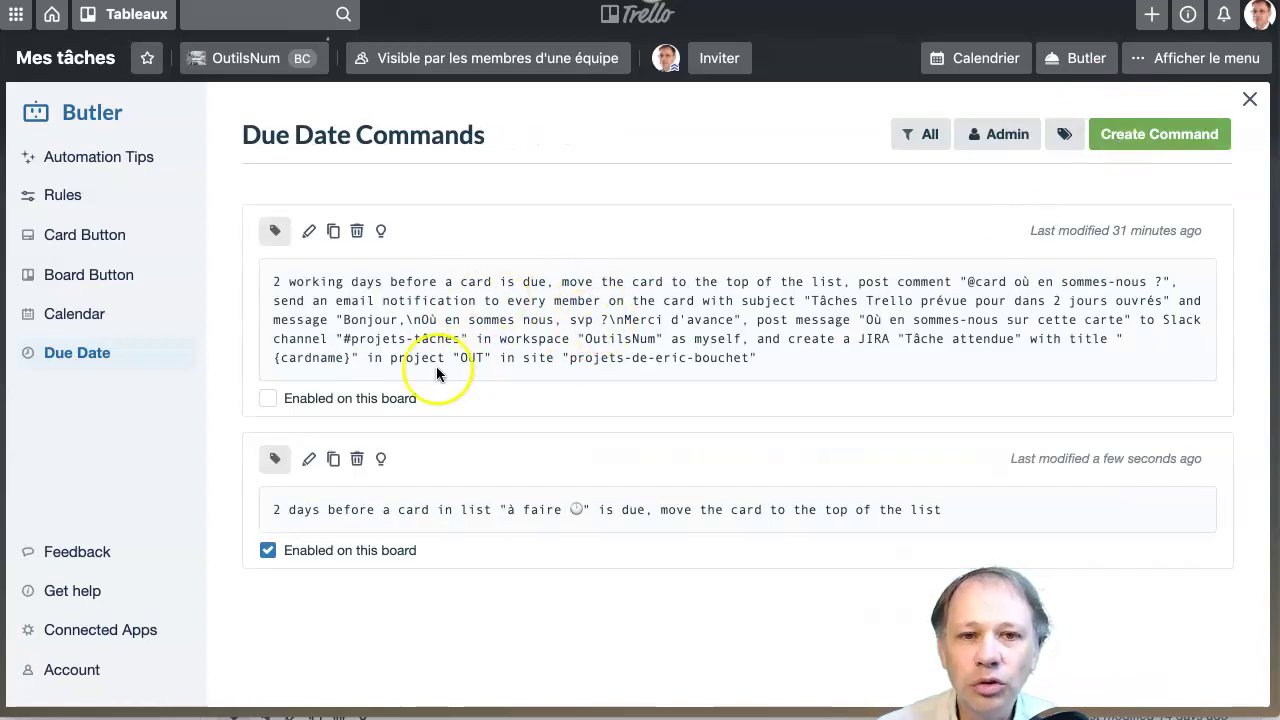
click(1250, 102)
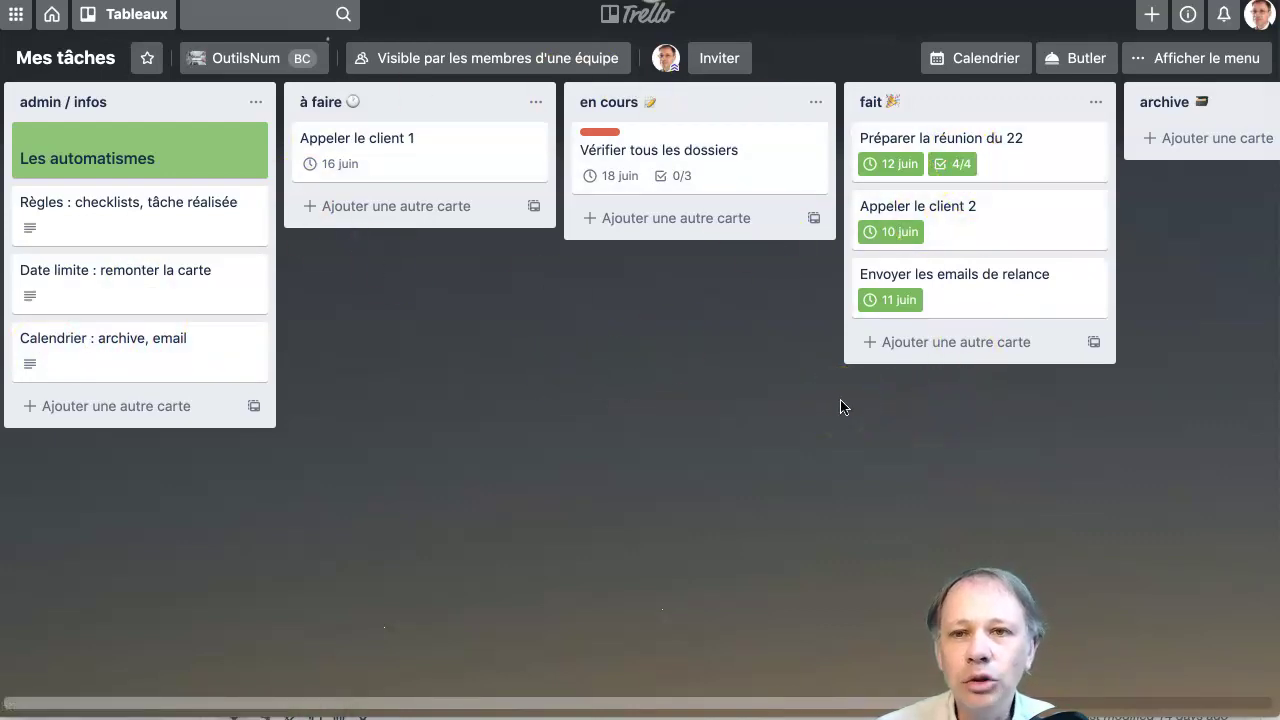
click(1097, 138)
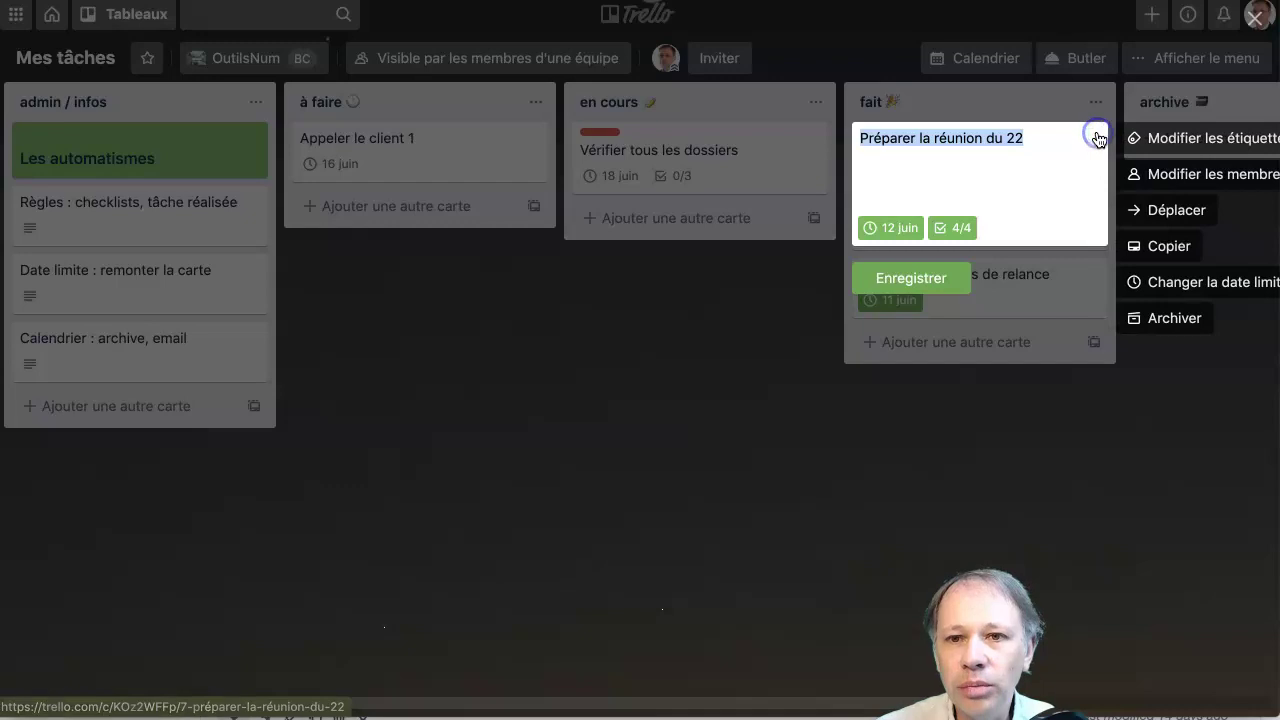
click(1180, 394)
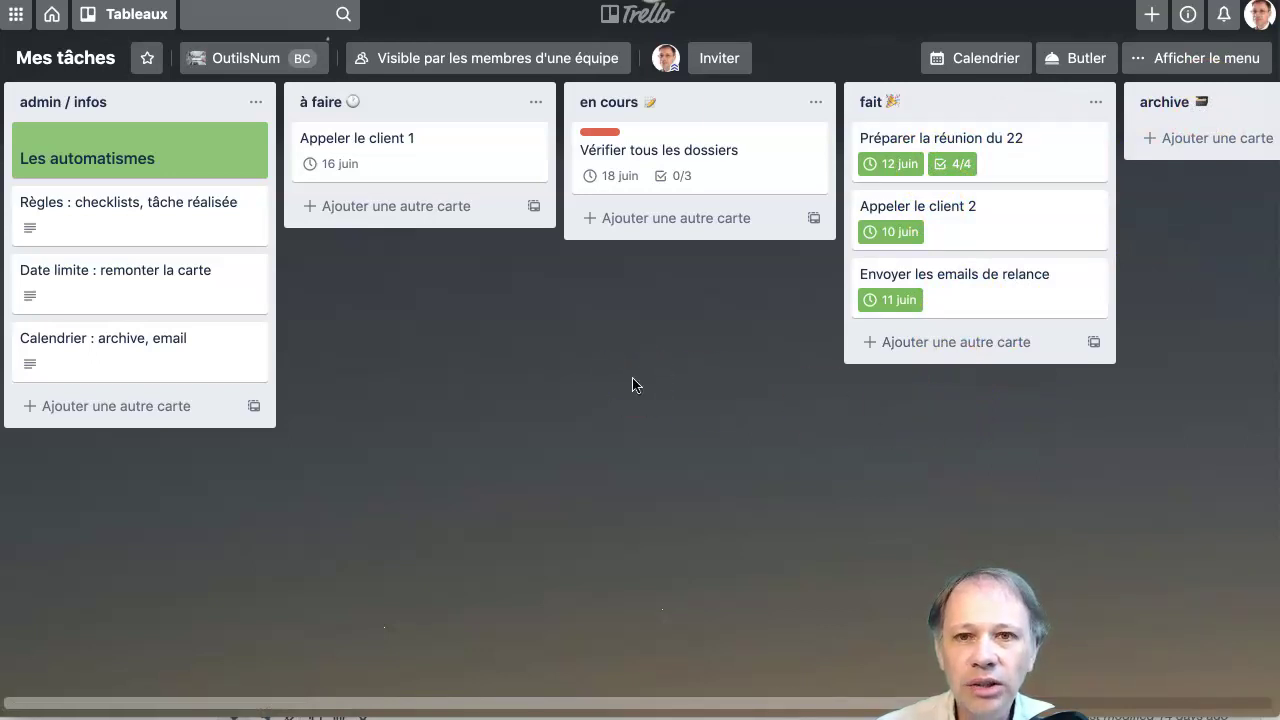
click(1070, 63)
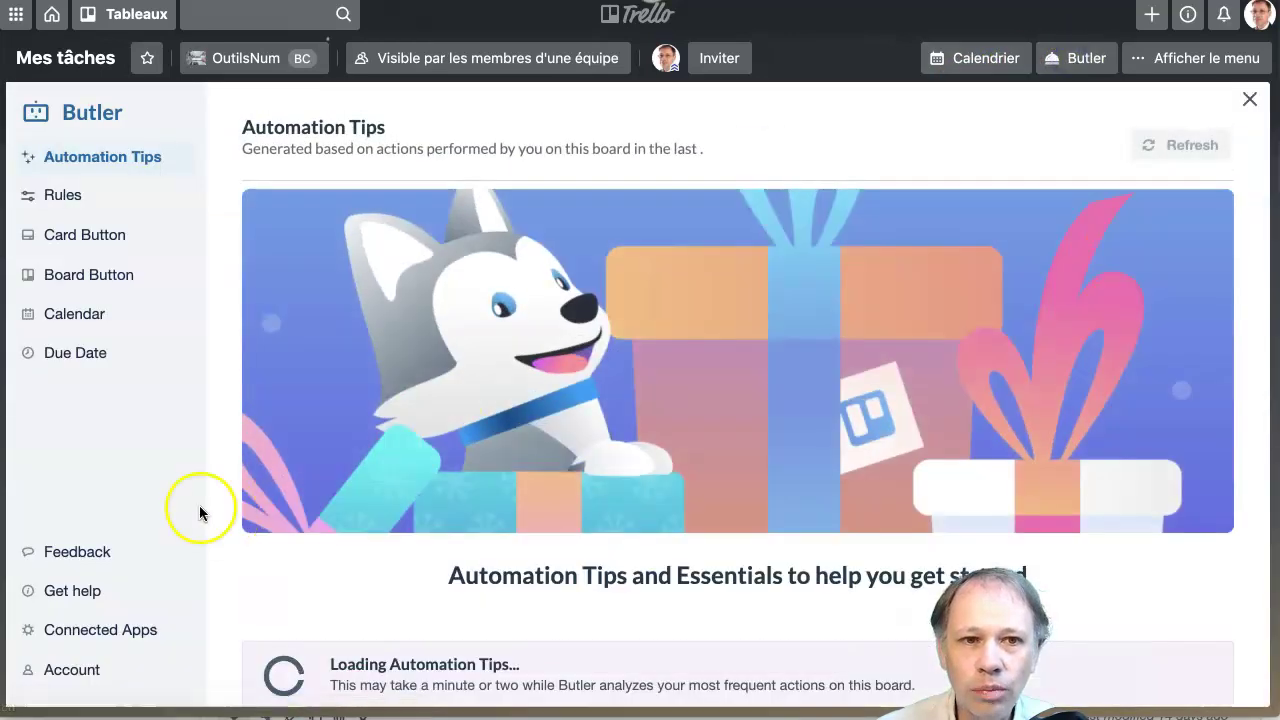
click(76, 355)
click(76, 314)
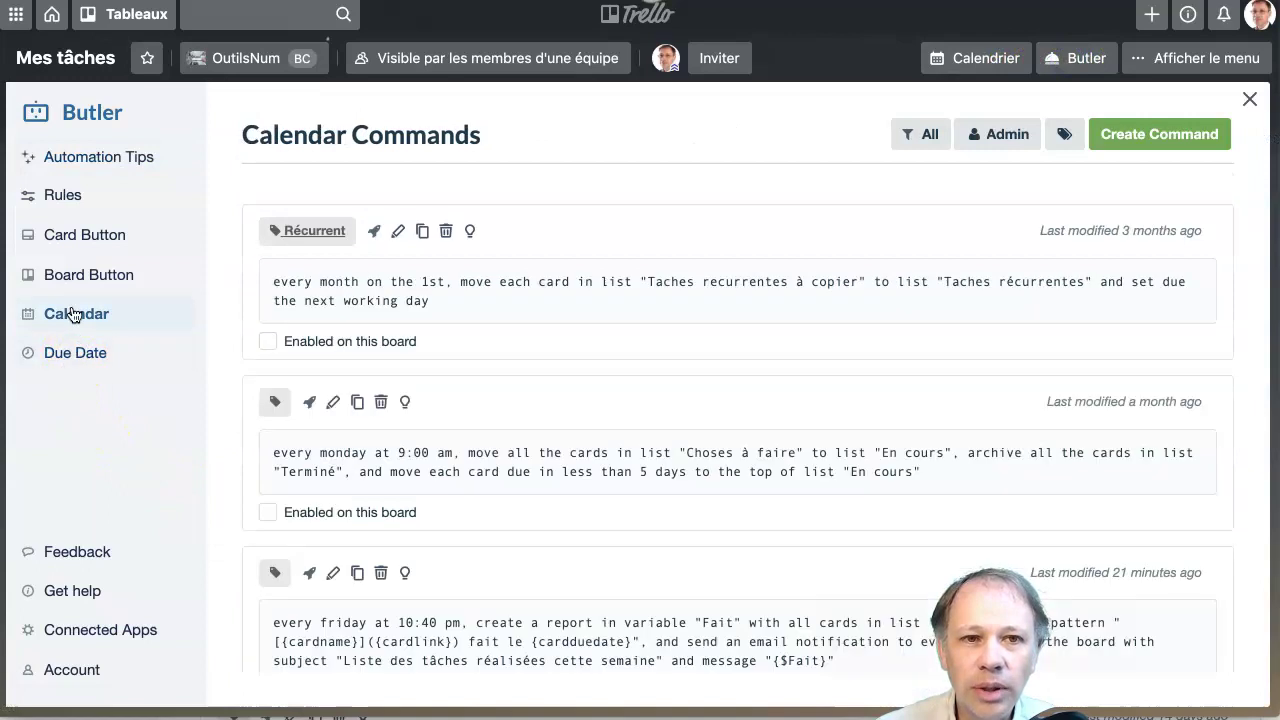
click(1128, 136)
click(593, 324)
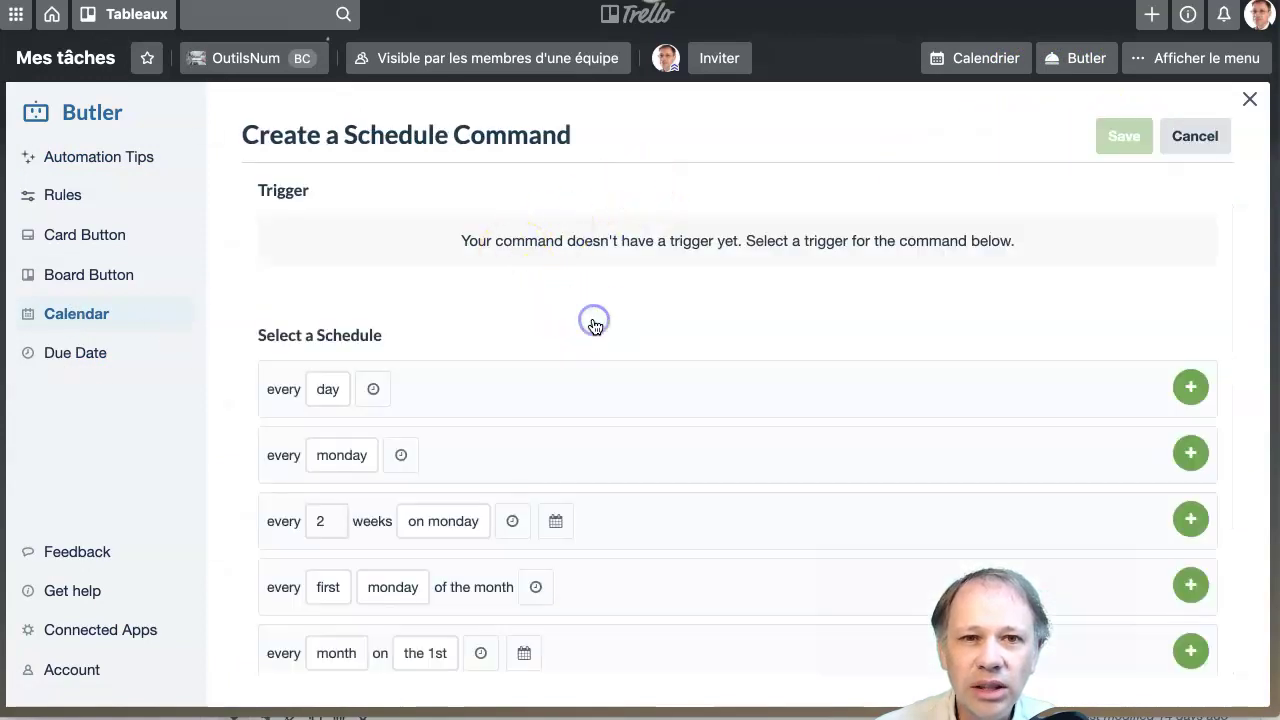
Add a weekly trigger to the schedule command that runs every monday at 7:15 am.
scroll(419, 456, down, 2)
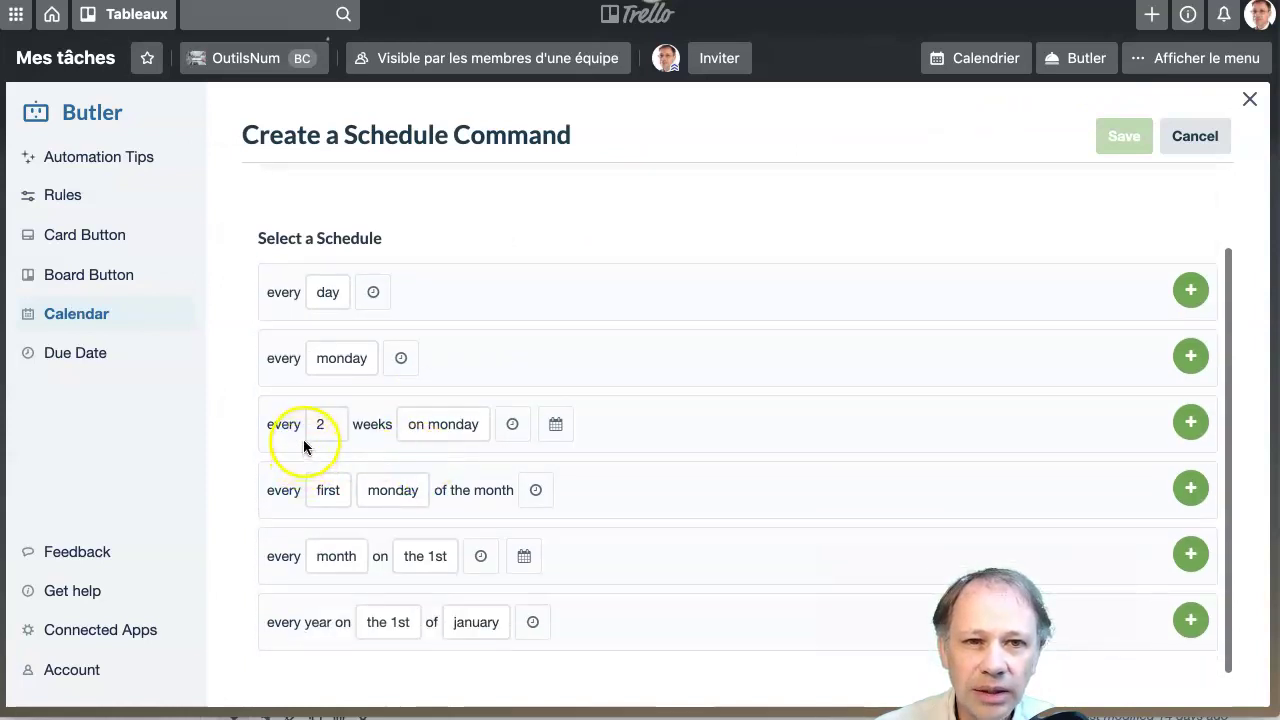
click(338, 362)
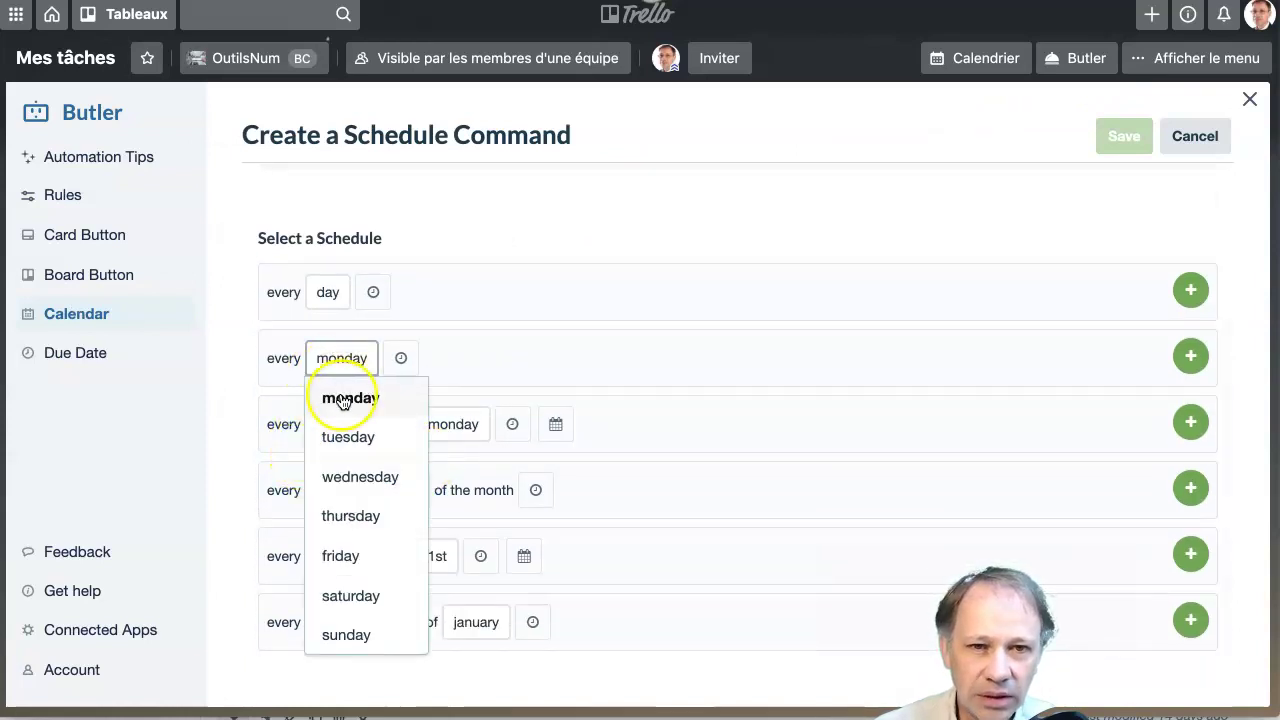
click(338, 400)
click(400, 358)
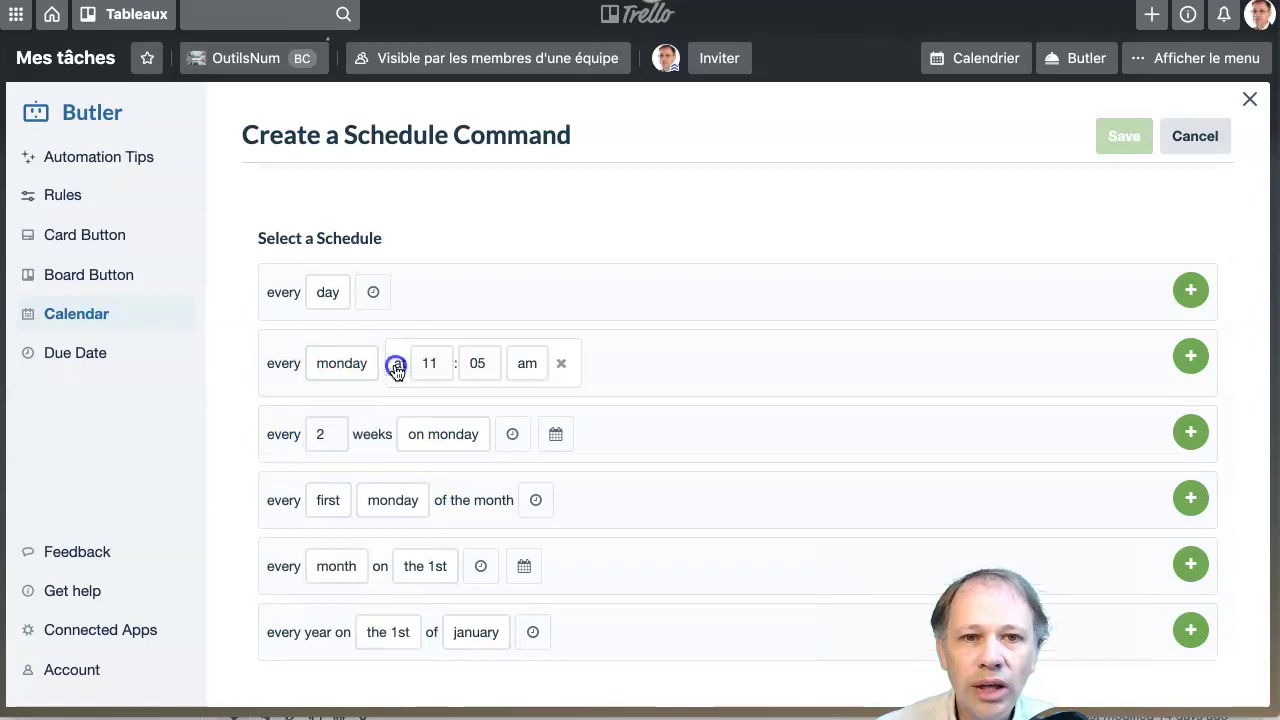
click(429, 362)
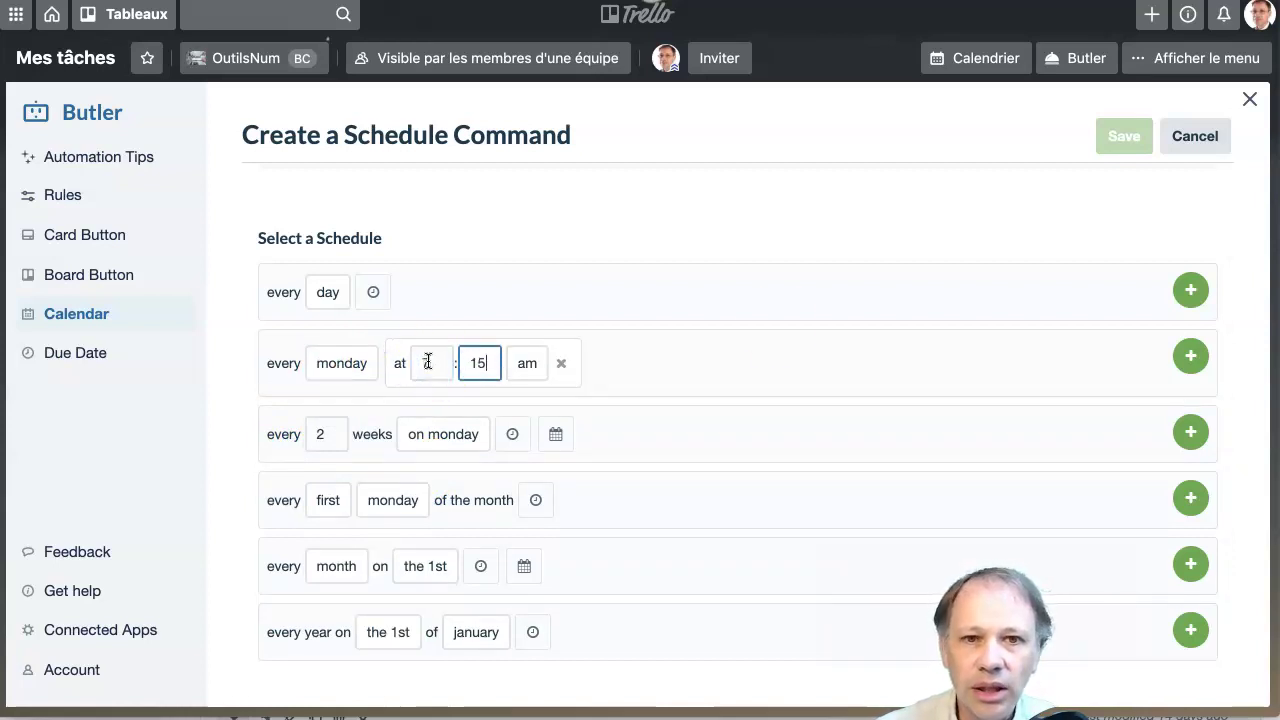
text(15)
click(1190, 356)
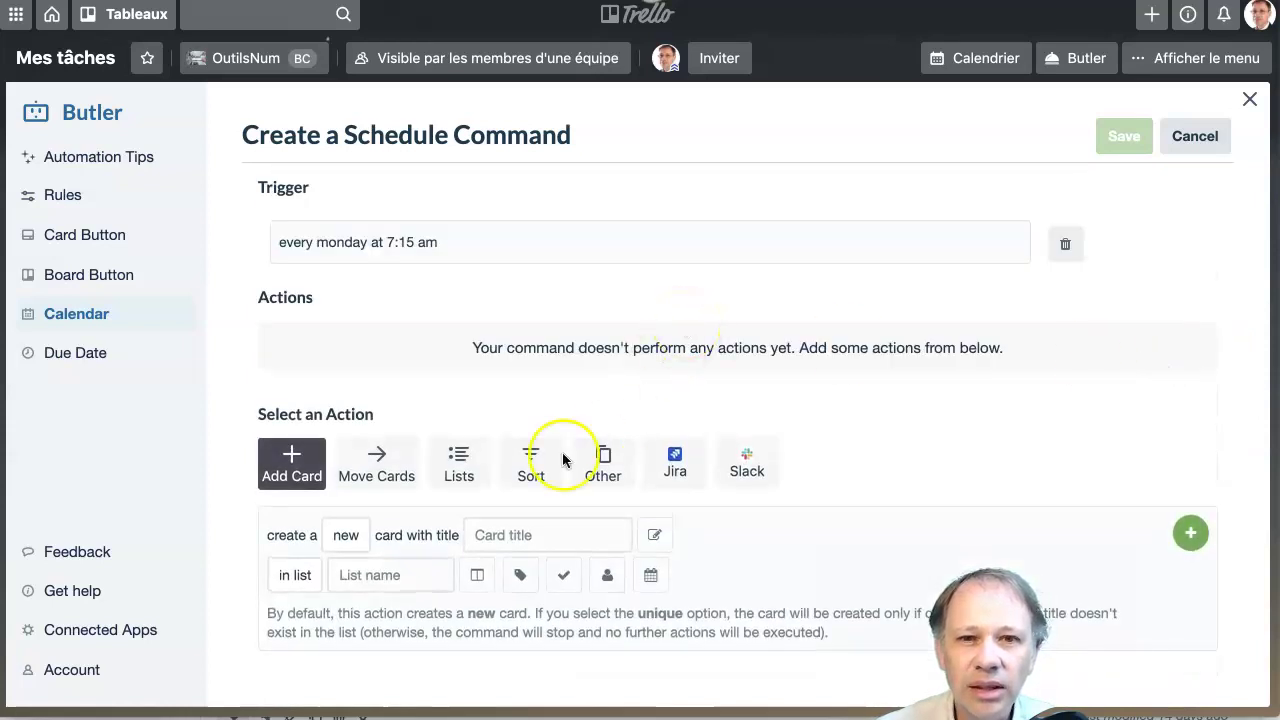
Start a report action for the scheduled command and store the report in a variable named Fait.
click(601, 460)
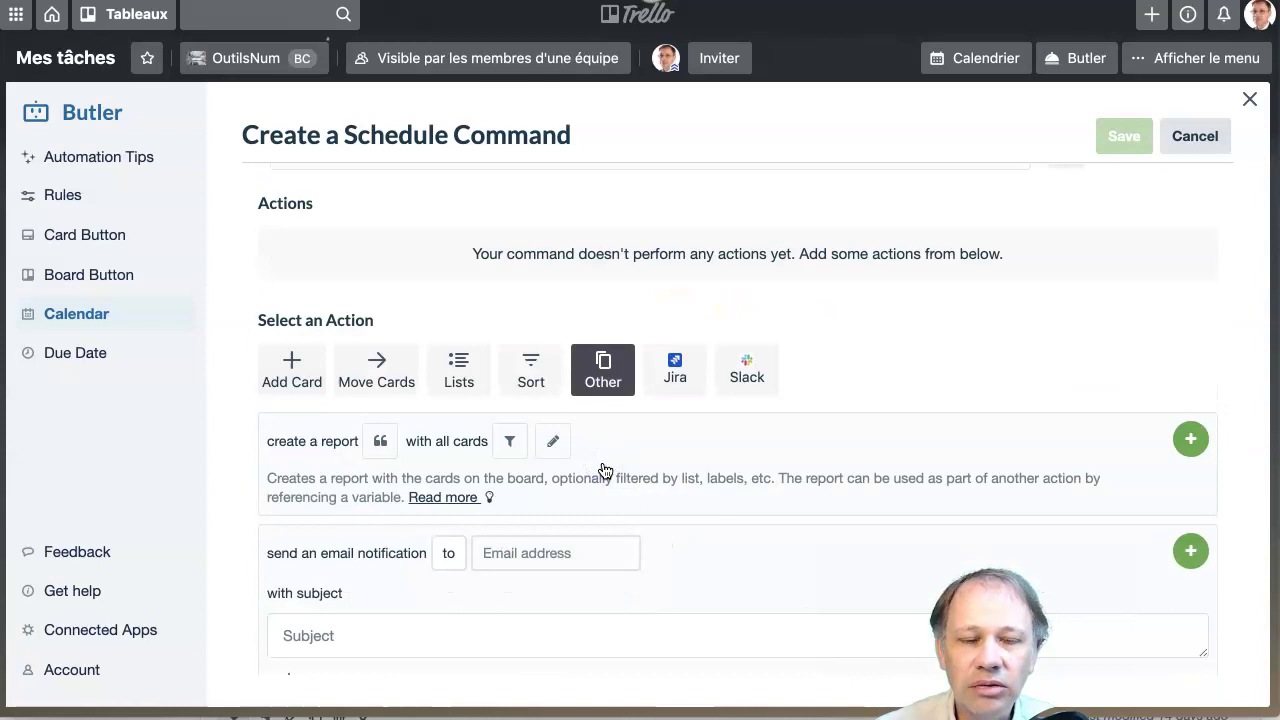
scroll(600, 450, down, 3)
click(444, 380)
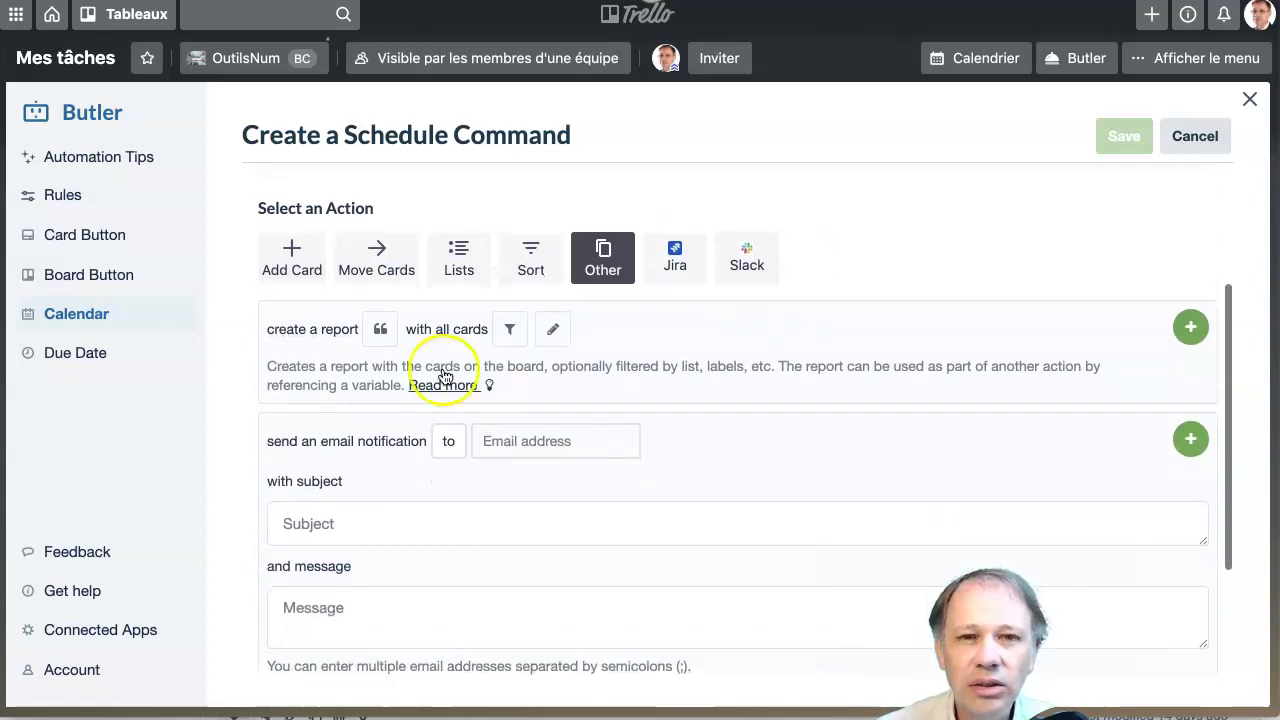
click(380, 335)
click(465, 331)
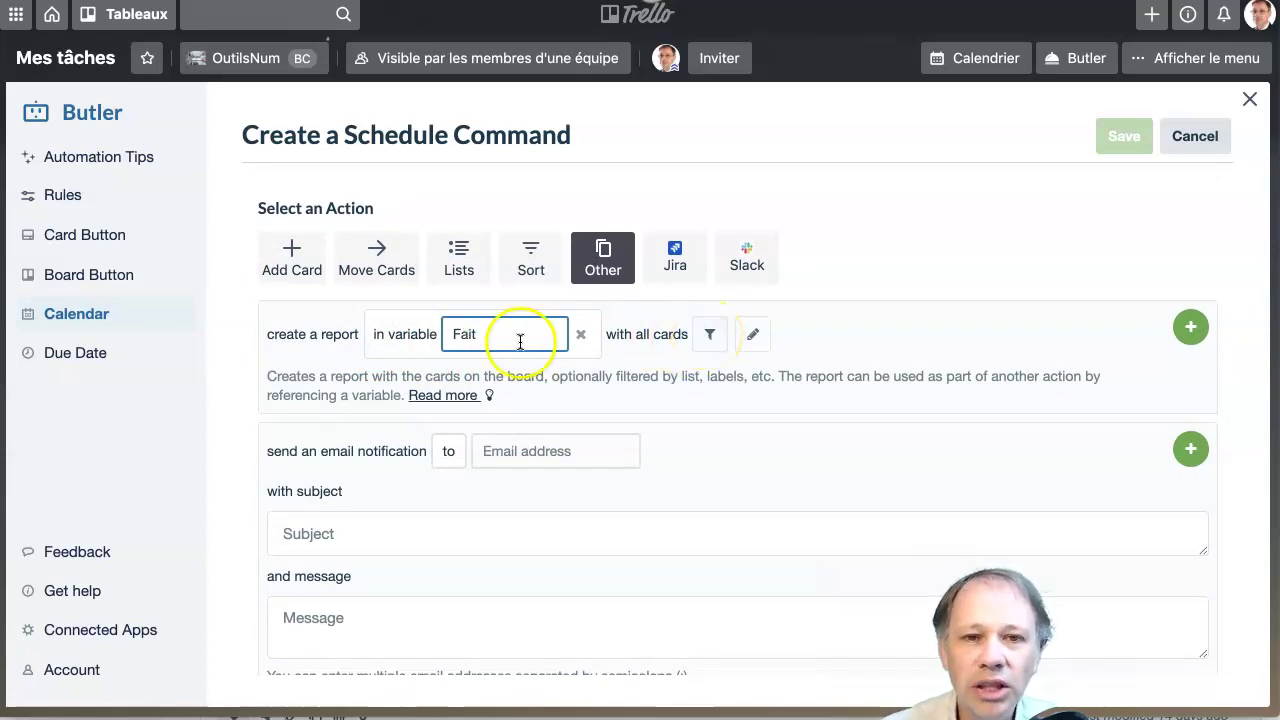
Filter the report so that it covers only the cards in list "fait 🎉".
click(700, 340)
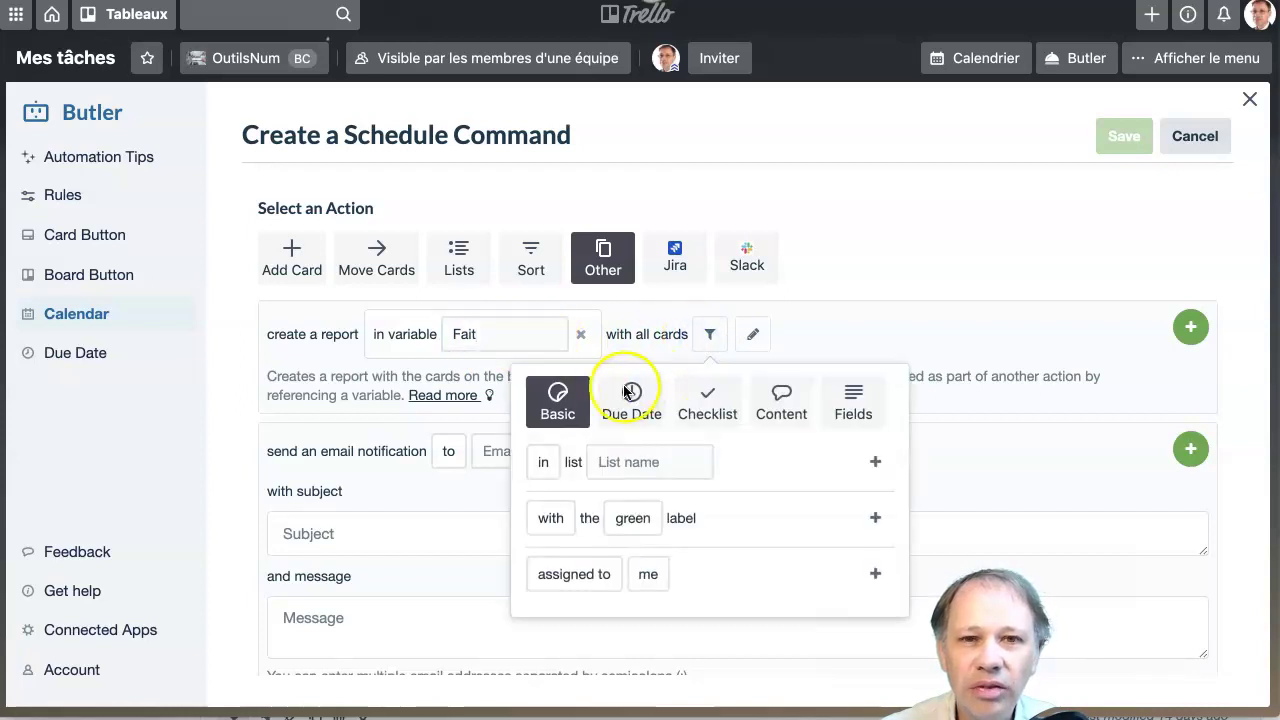
click(543, 461)
click(628, 460)
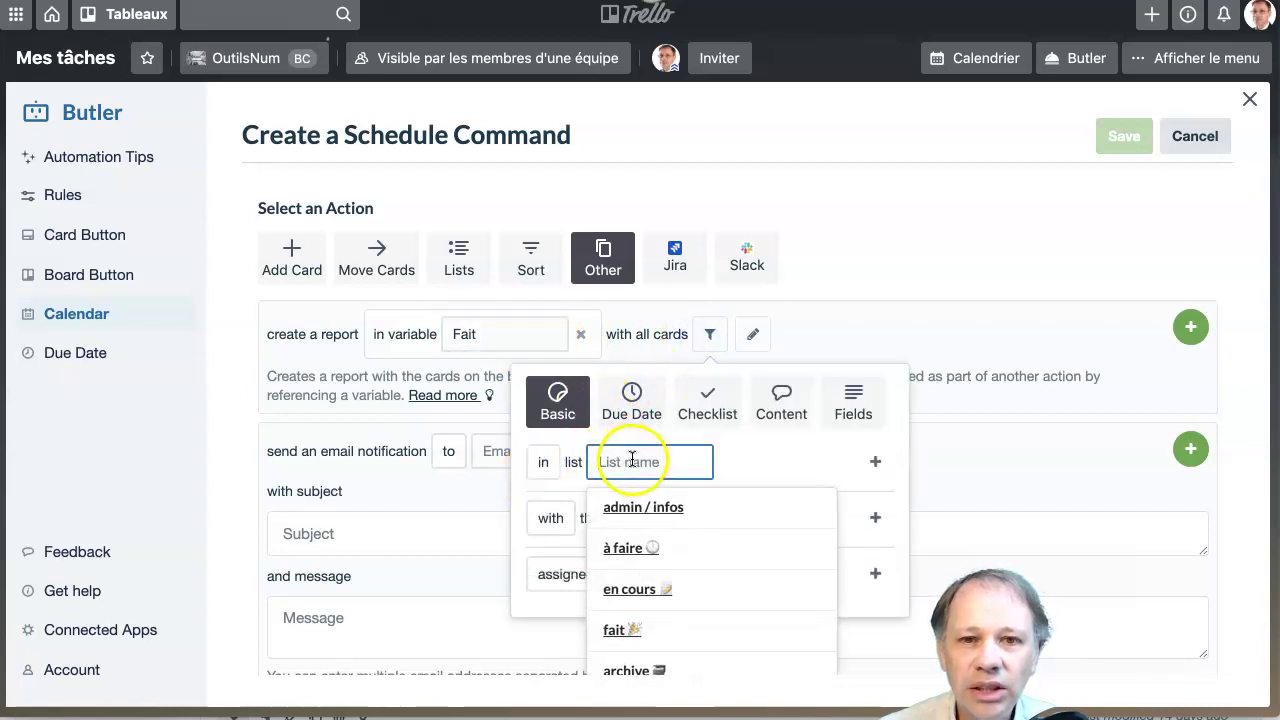
click(616, 568)
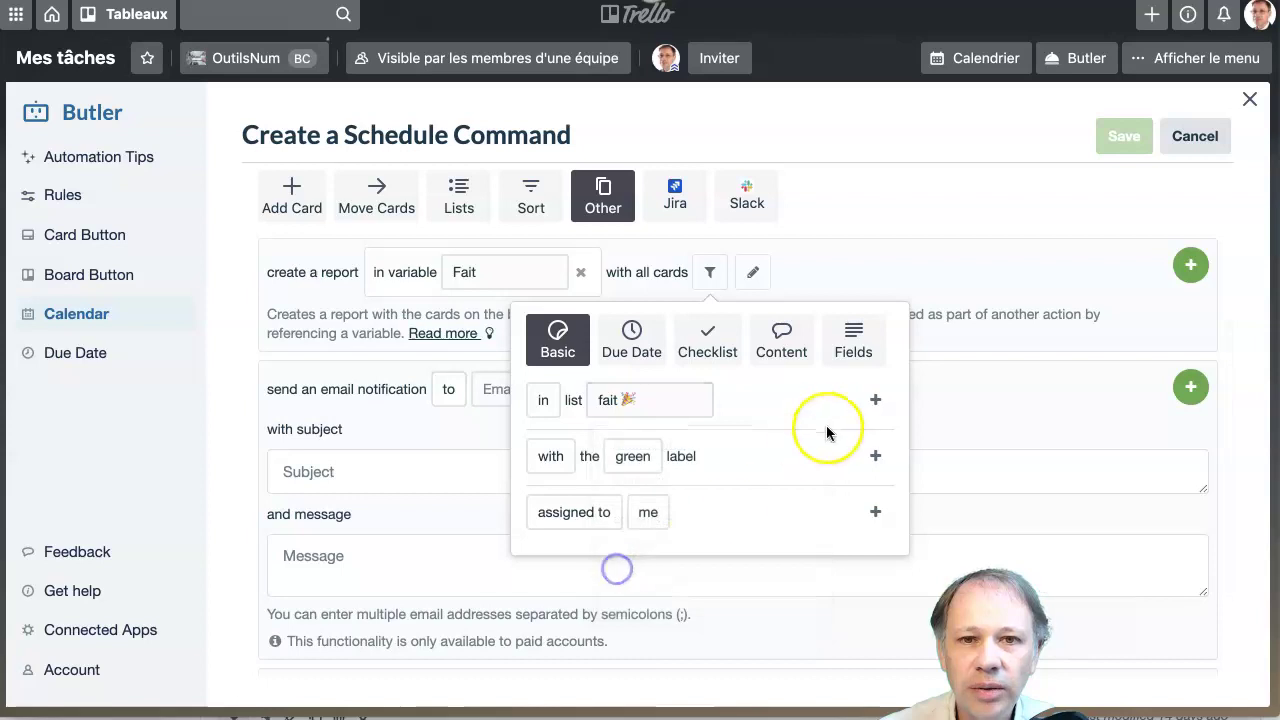
click(873, 400)
click(836, 282)
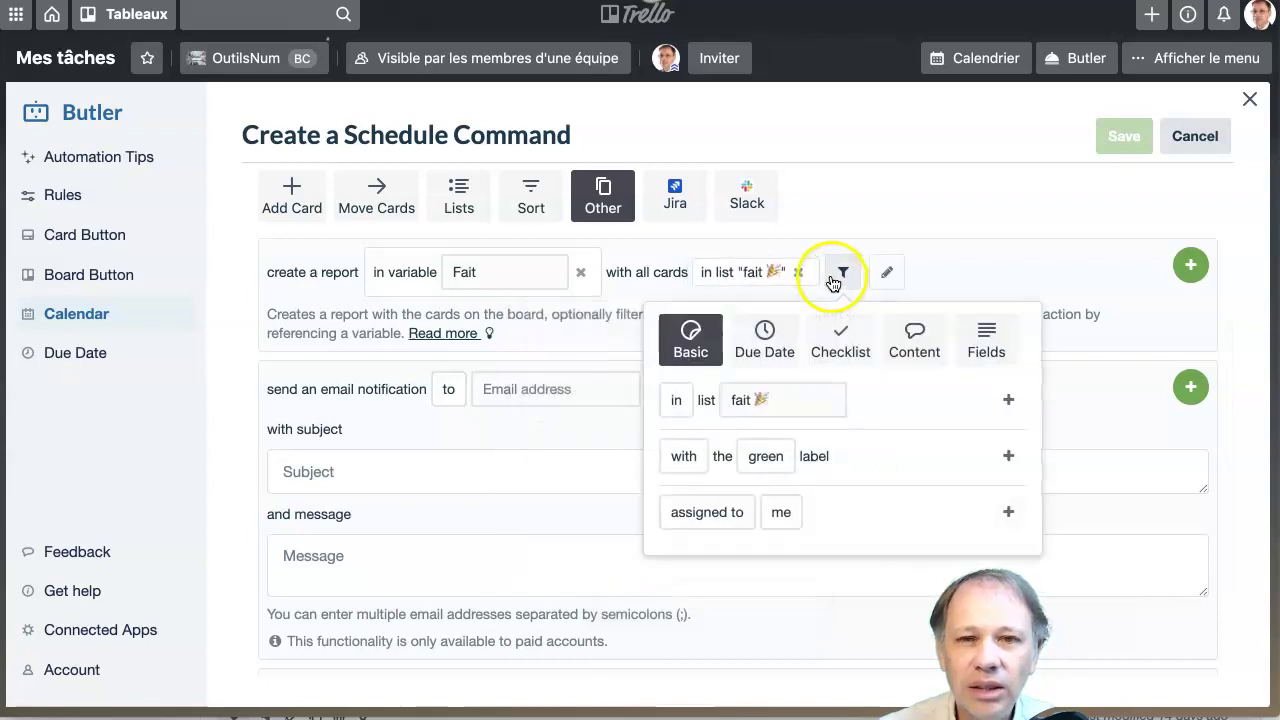
click(967, 260)
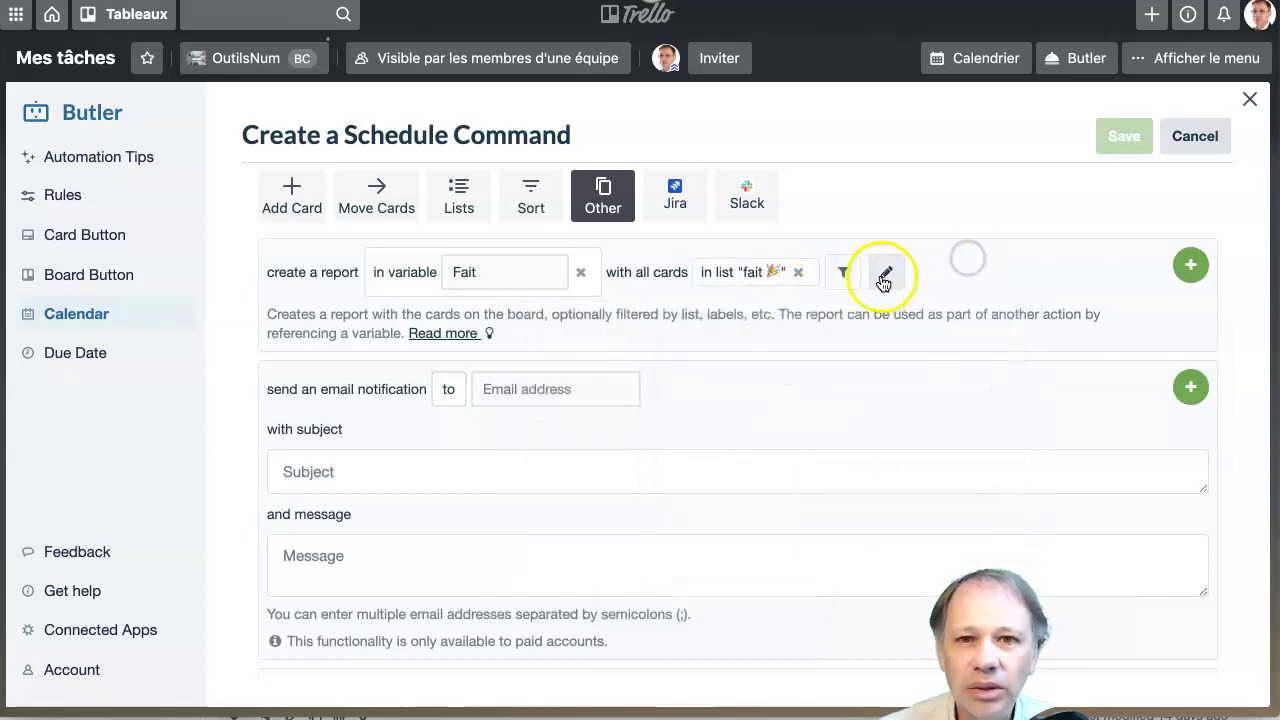
Set the report pattern to "[{cardname}]({cardlink}) fait le {cardduedate}" and add the report action to the command.
click(883, 280)
click(1018, 273)
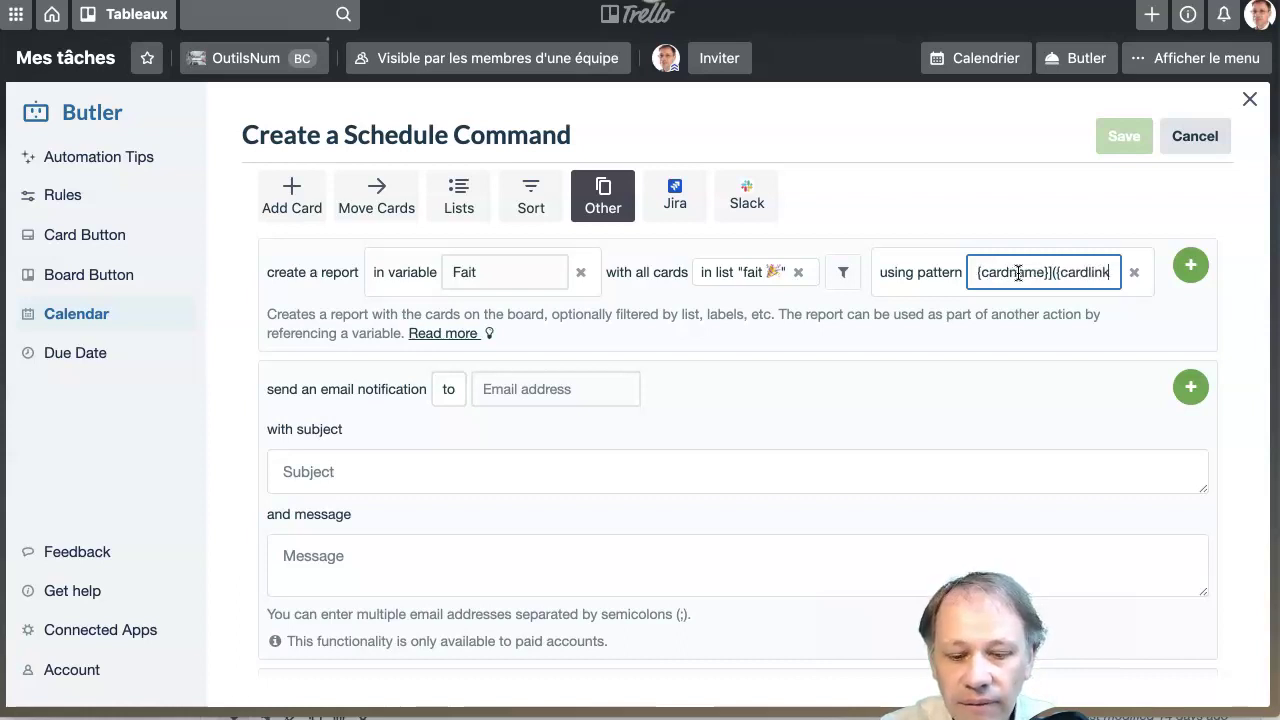
key(BackSpace)
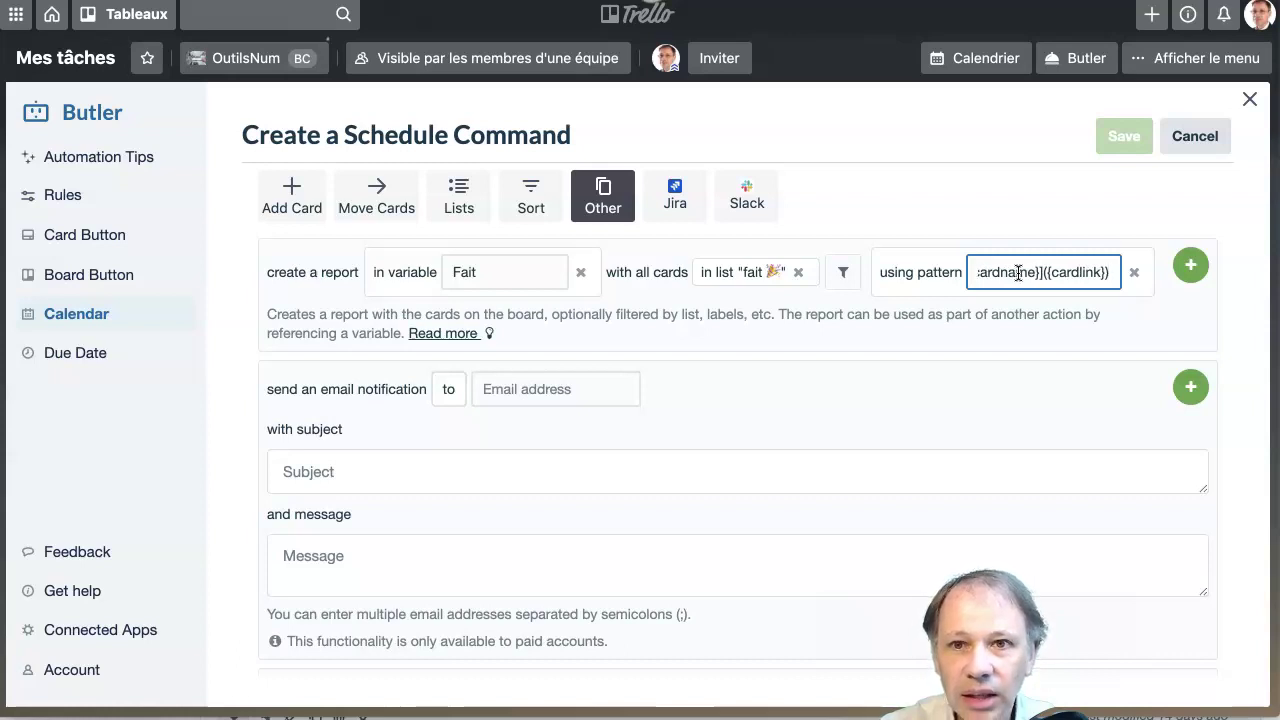
text({cardduedate})
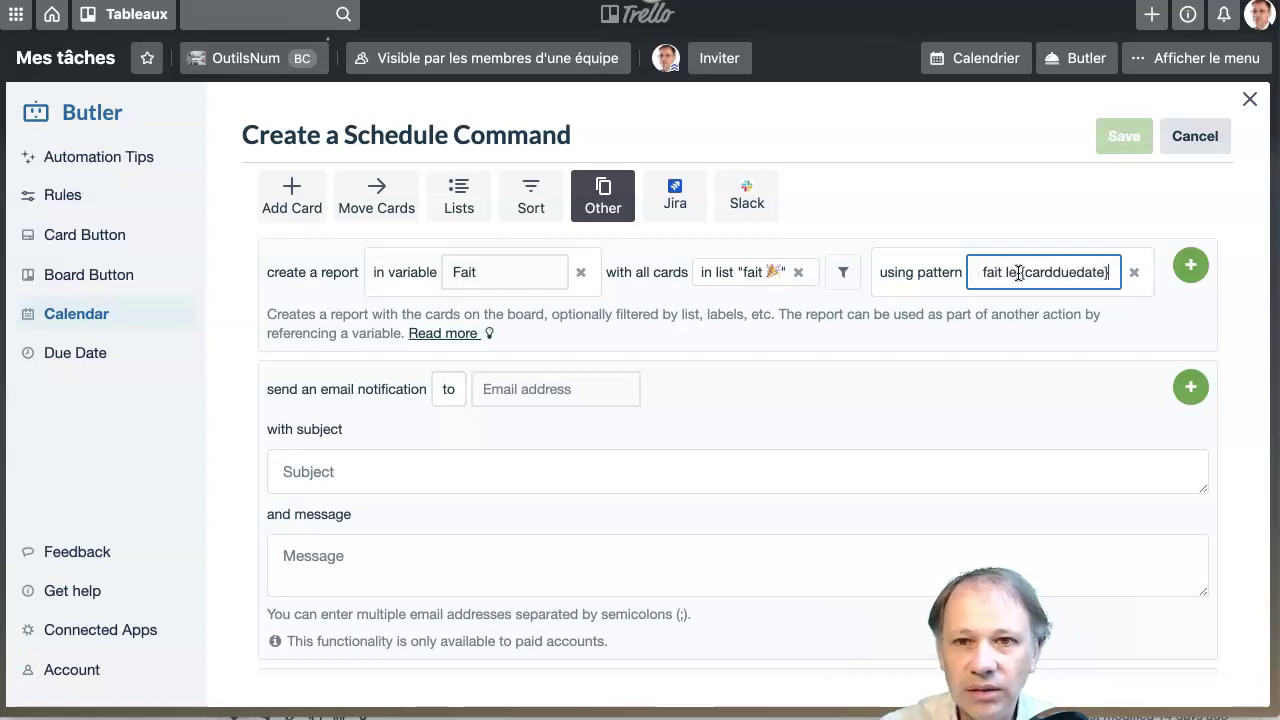
click(1190, 265)
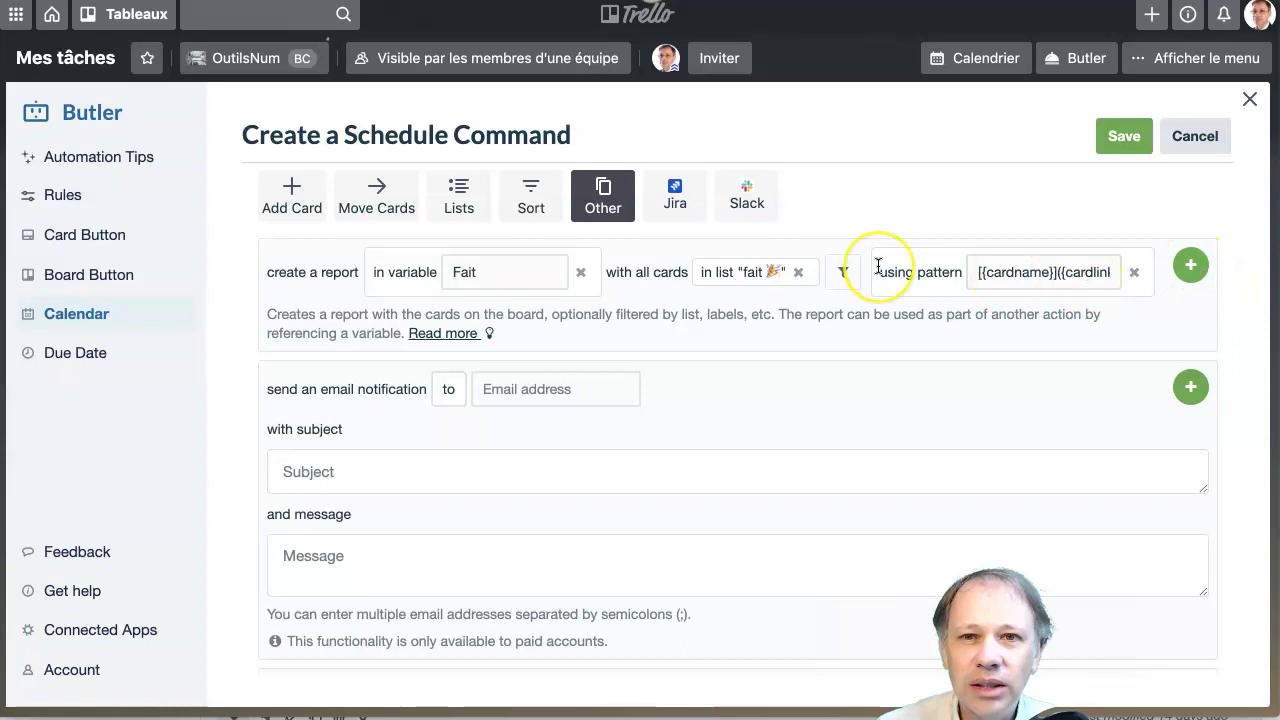
scroll(878, 266, up, 5)
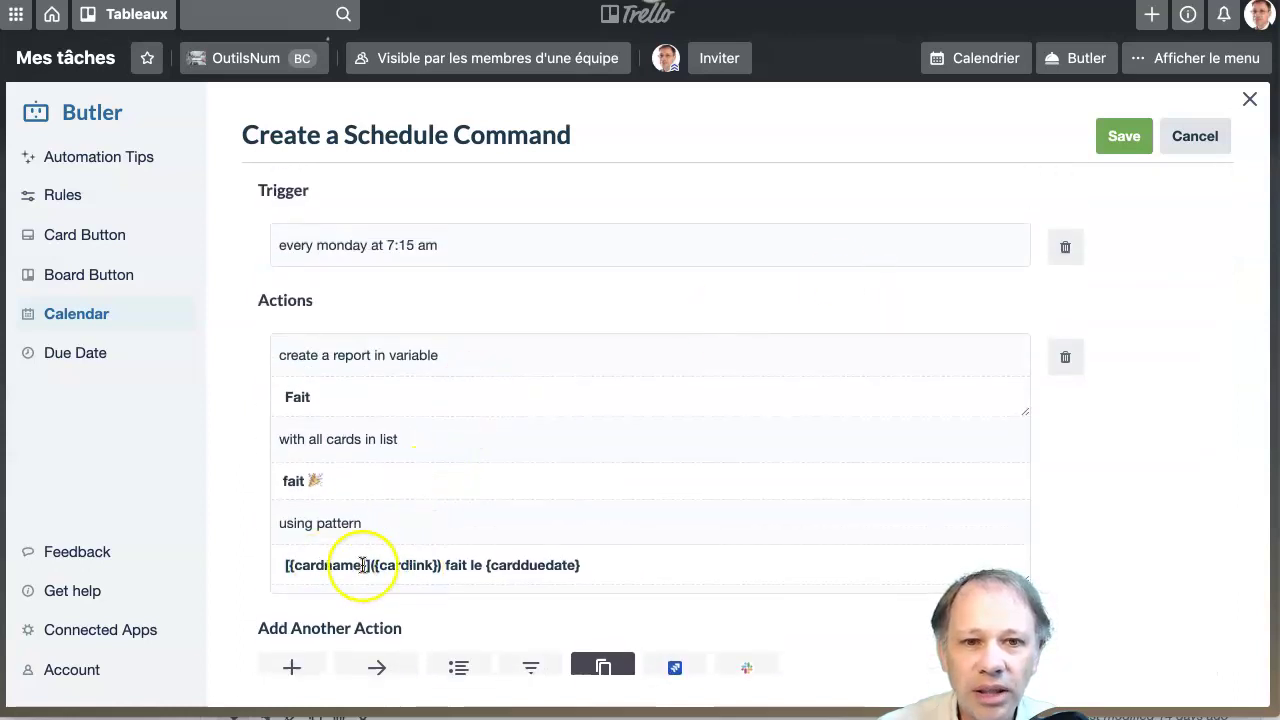
Add an email notification to every member on the board with subject "Les tâches réalisées de la semaine dernière" and message "{$Fait}".
scroll(592, 562, down, 5)
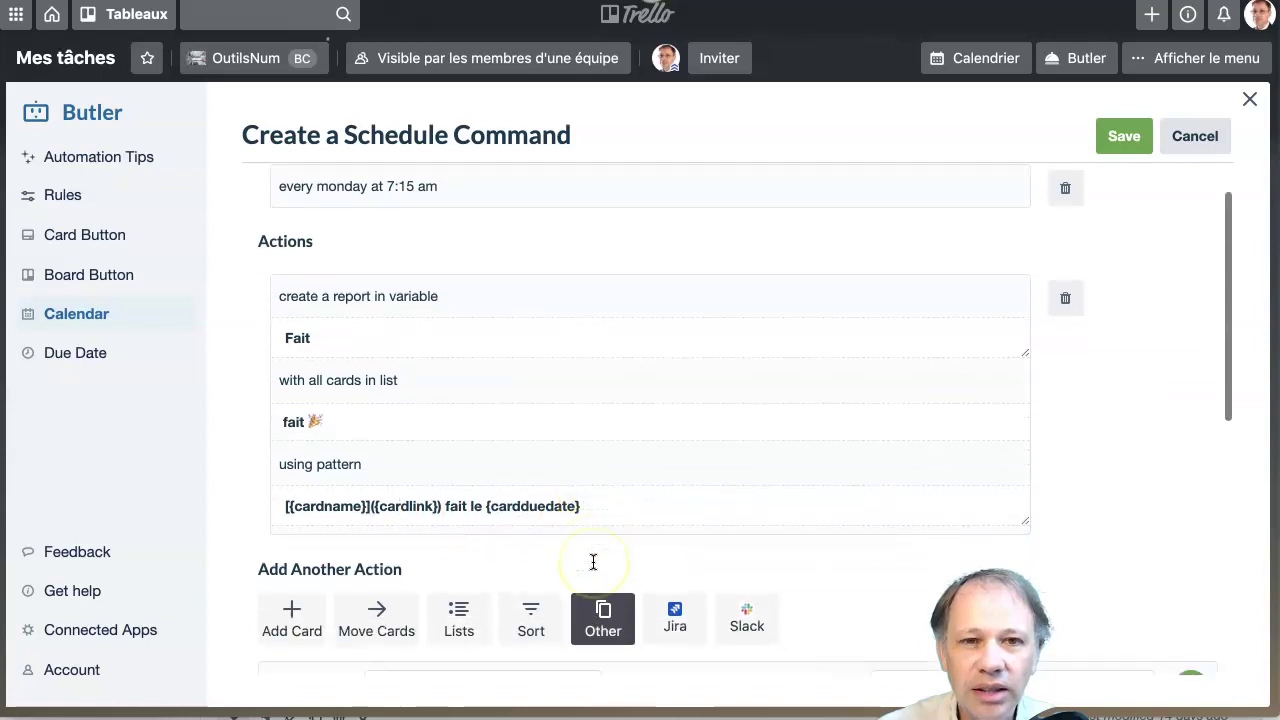
scroll(593, 562, down, 5)
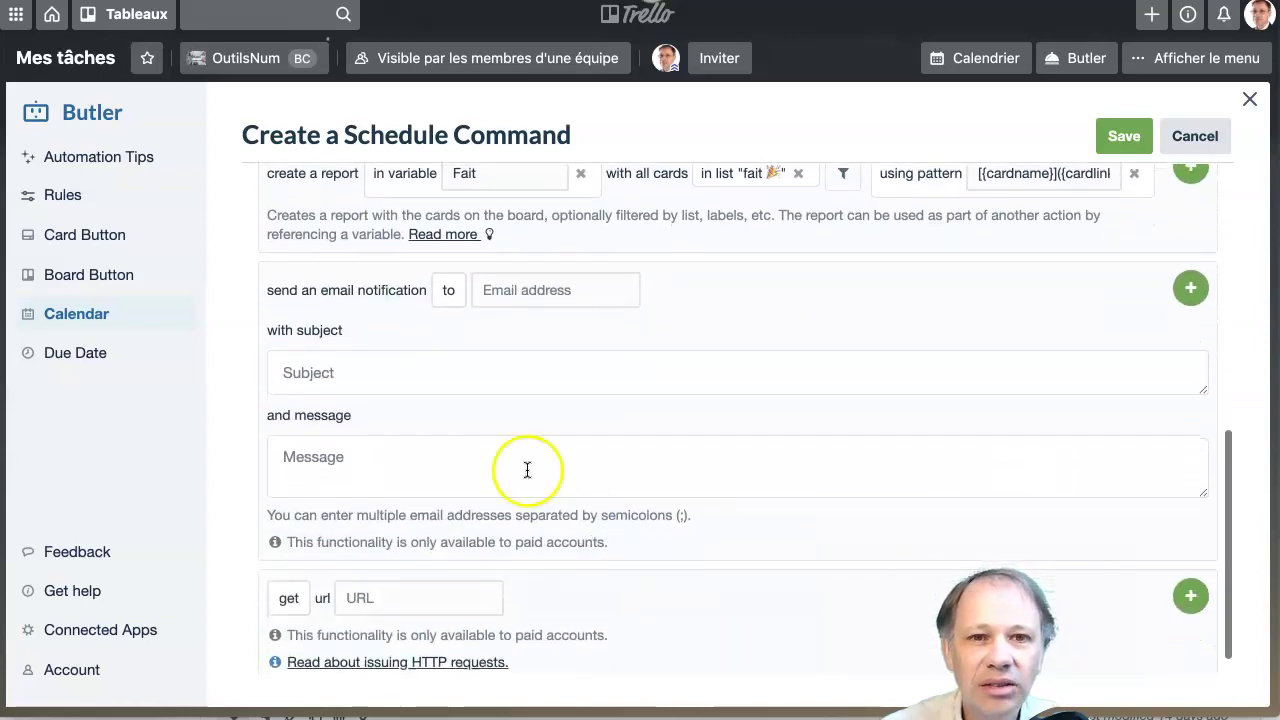
click(449, 295)
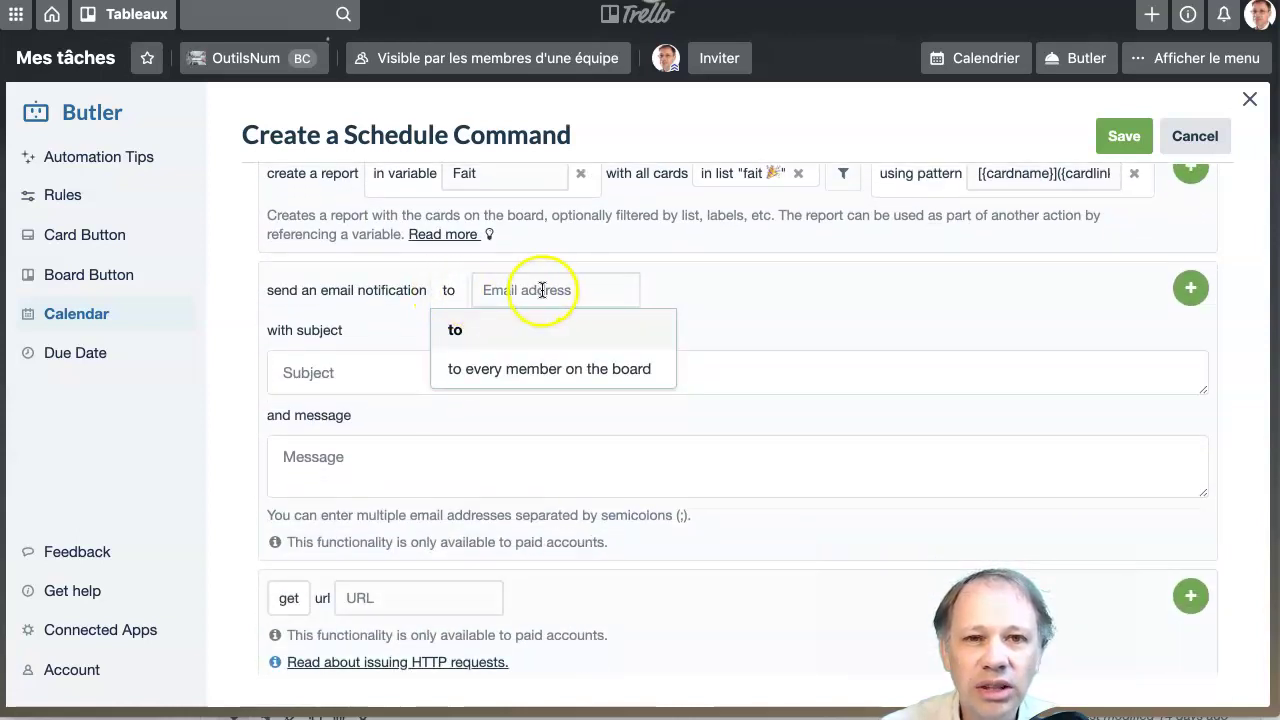
mouse_move(451, 296)
click(460, 367)
click(374, 374)
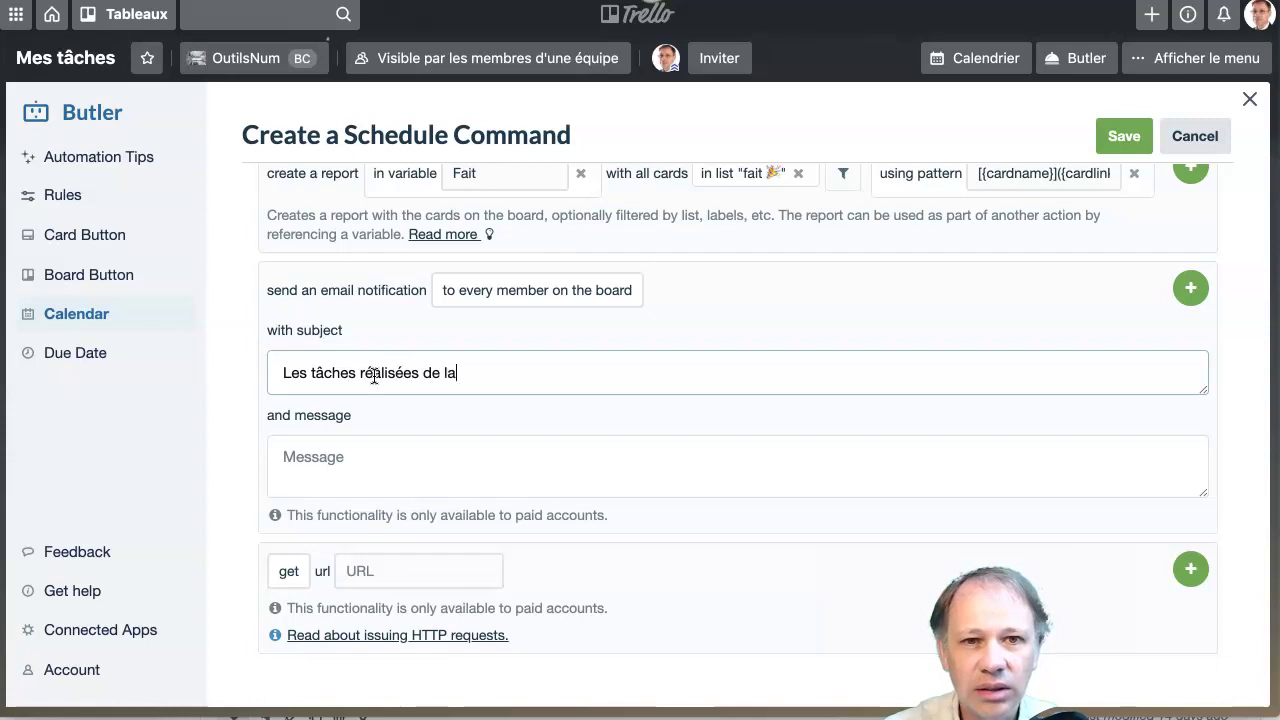
click(274, 455)
text({$Fait)
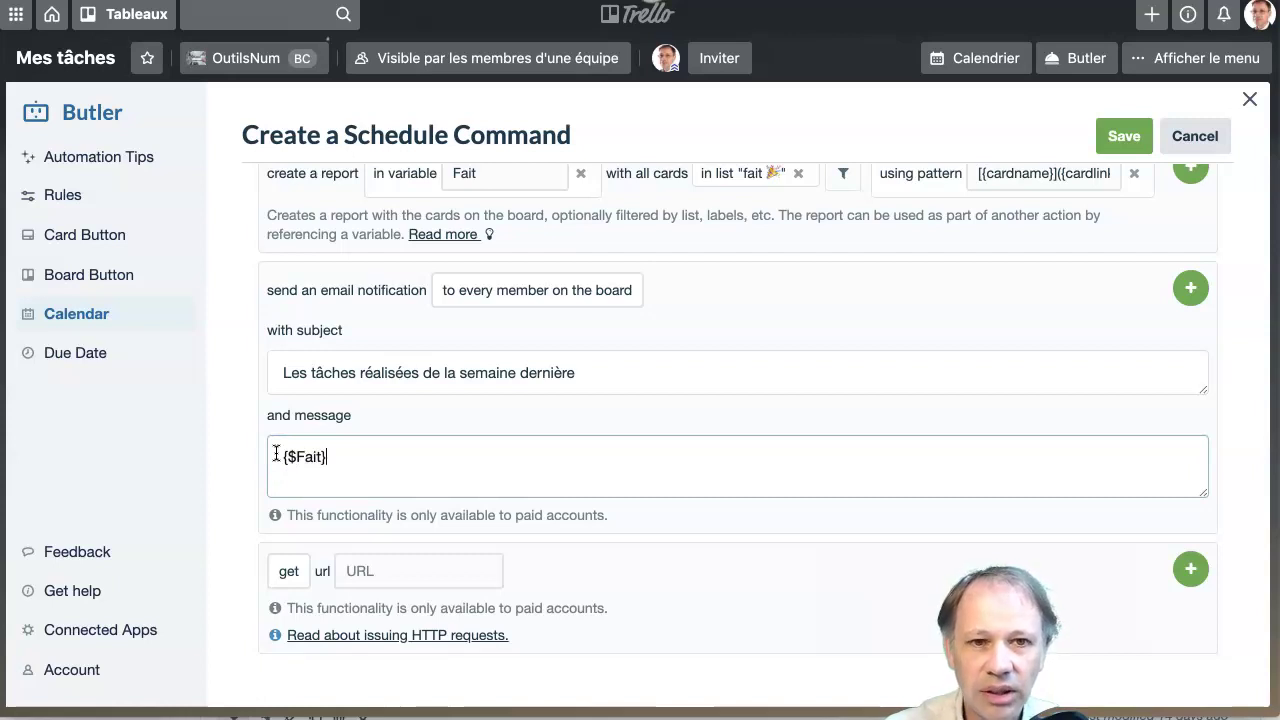
click(1190, 288)
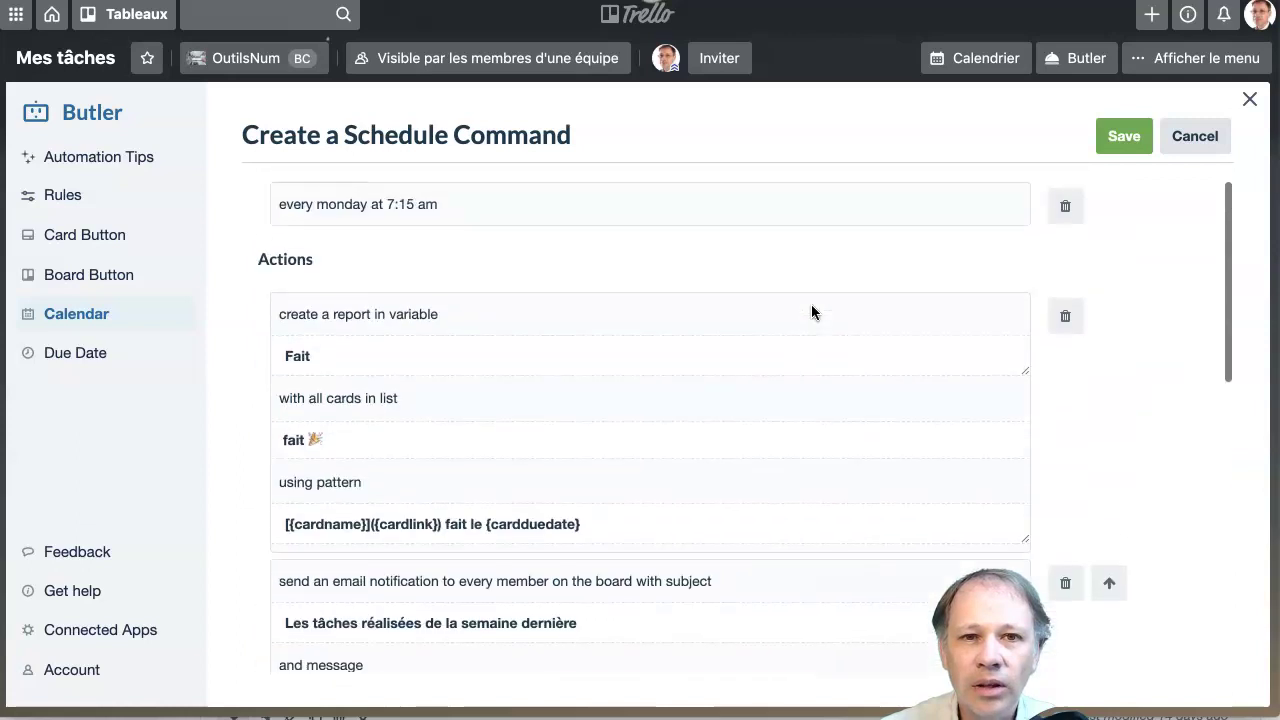
Review the report and email notification actions added to the schedule command.
click(772, 306)
scroll(449, 207, down, 2)
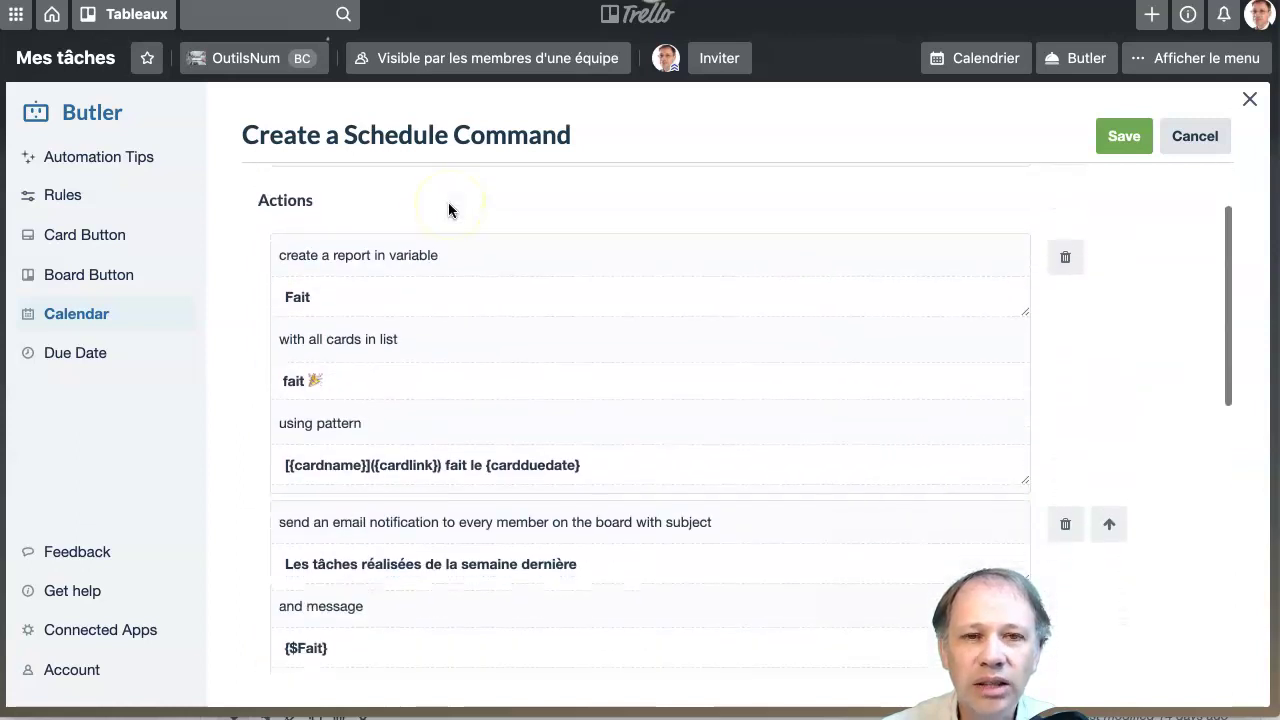
scroll(389, 276, down, 1)
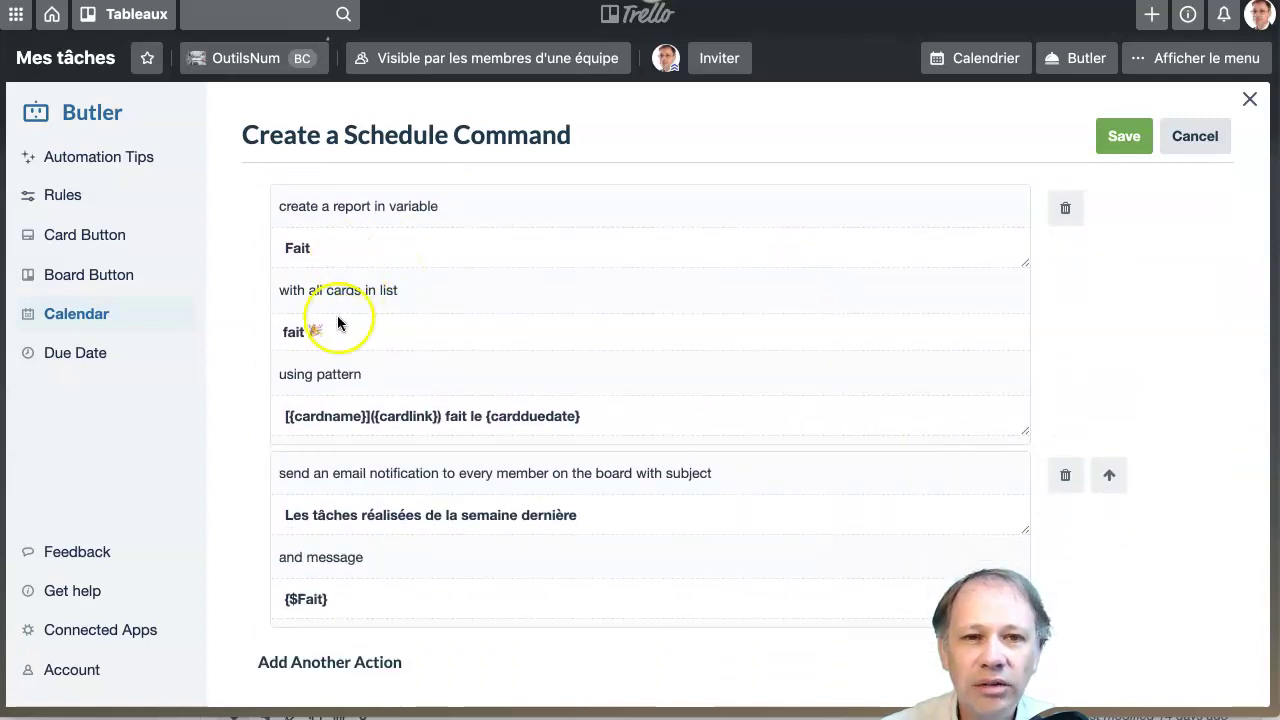
scroll(466, 400, down, 2)
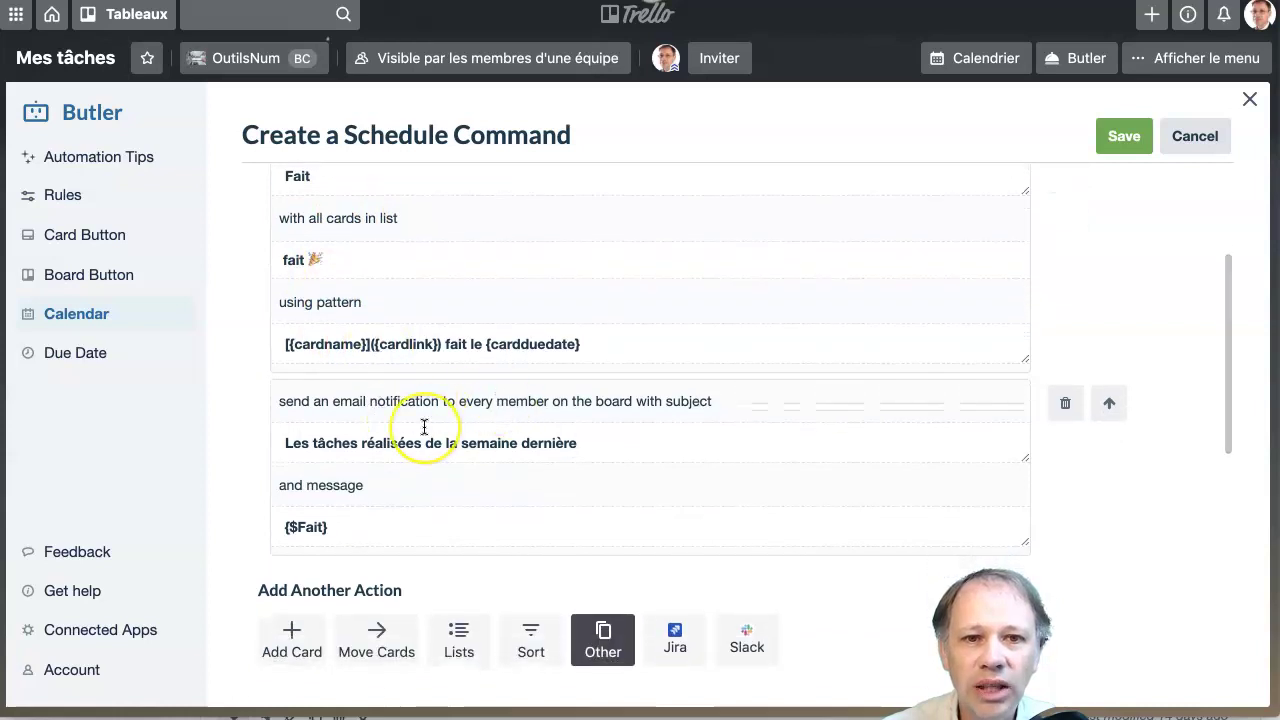
scroll(420, 426, down, 6)
scroll(424, 430, down, 1)
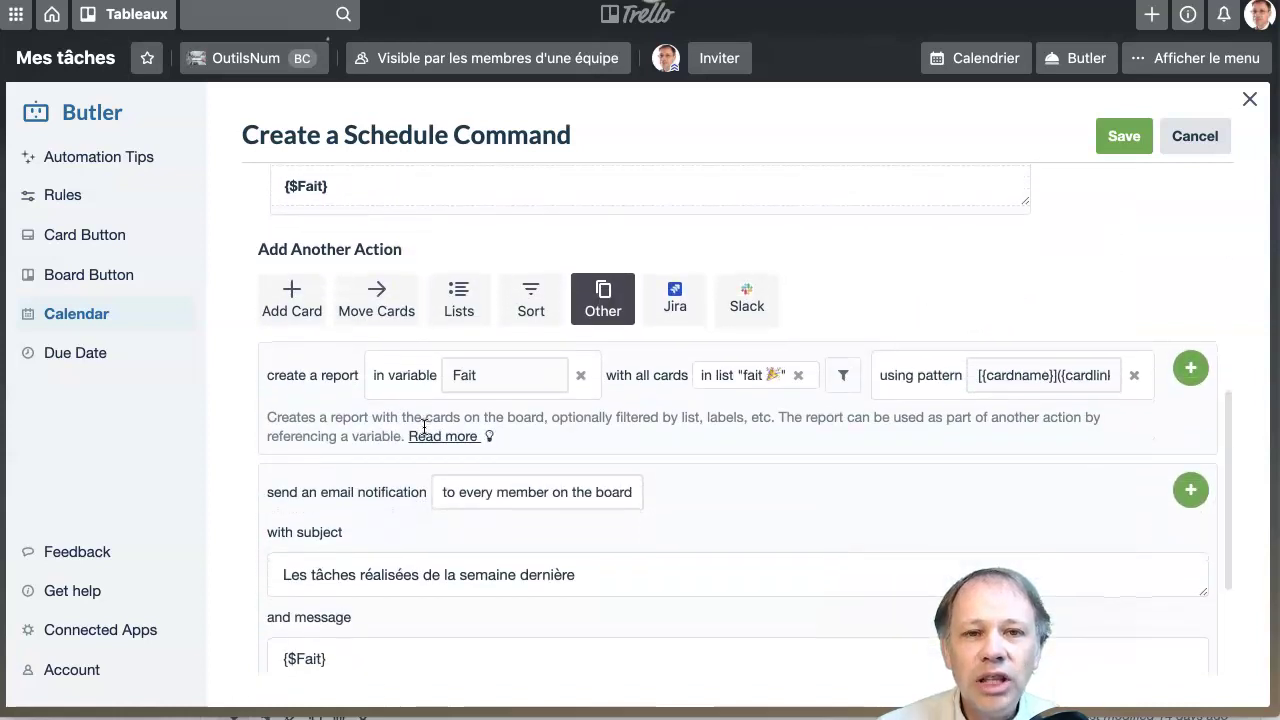
scroll(520, 390, down, 1)
scroll(622, 343, down, 1)
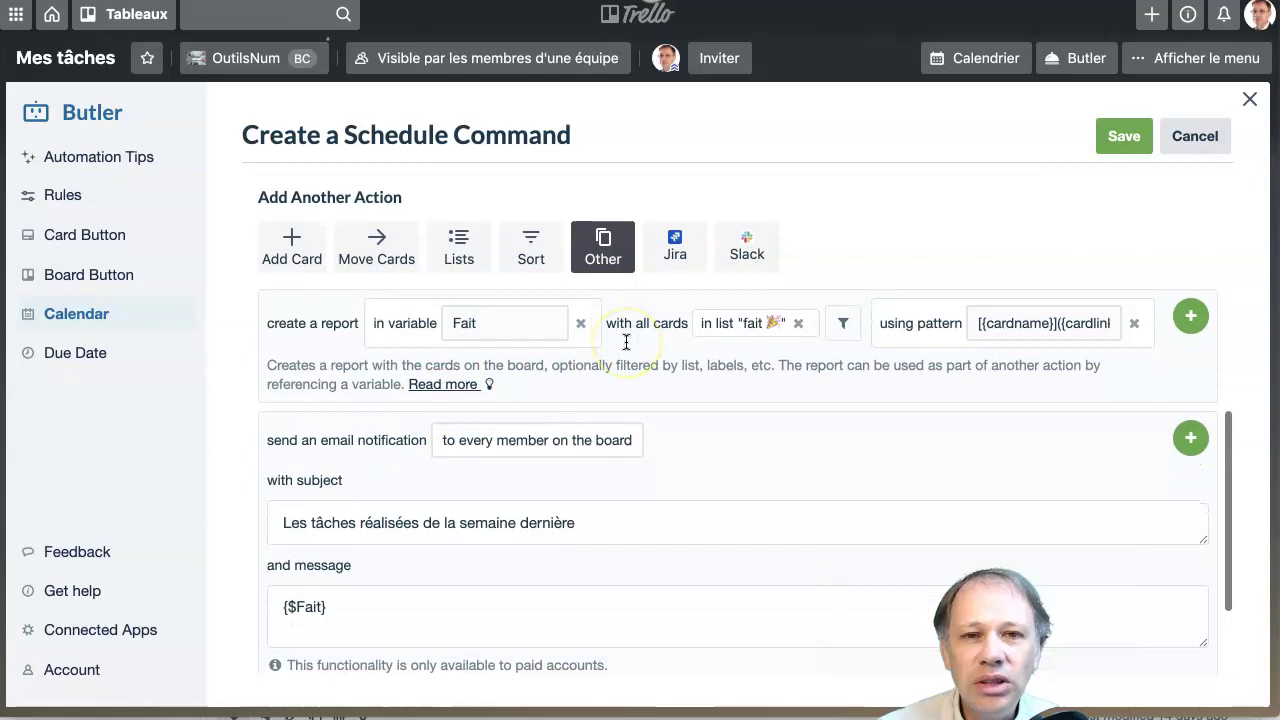
Add an action that moves all the cards in list "fait 🎉" to the "archive" list.
click(388, 247)
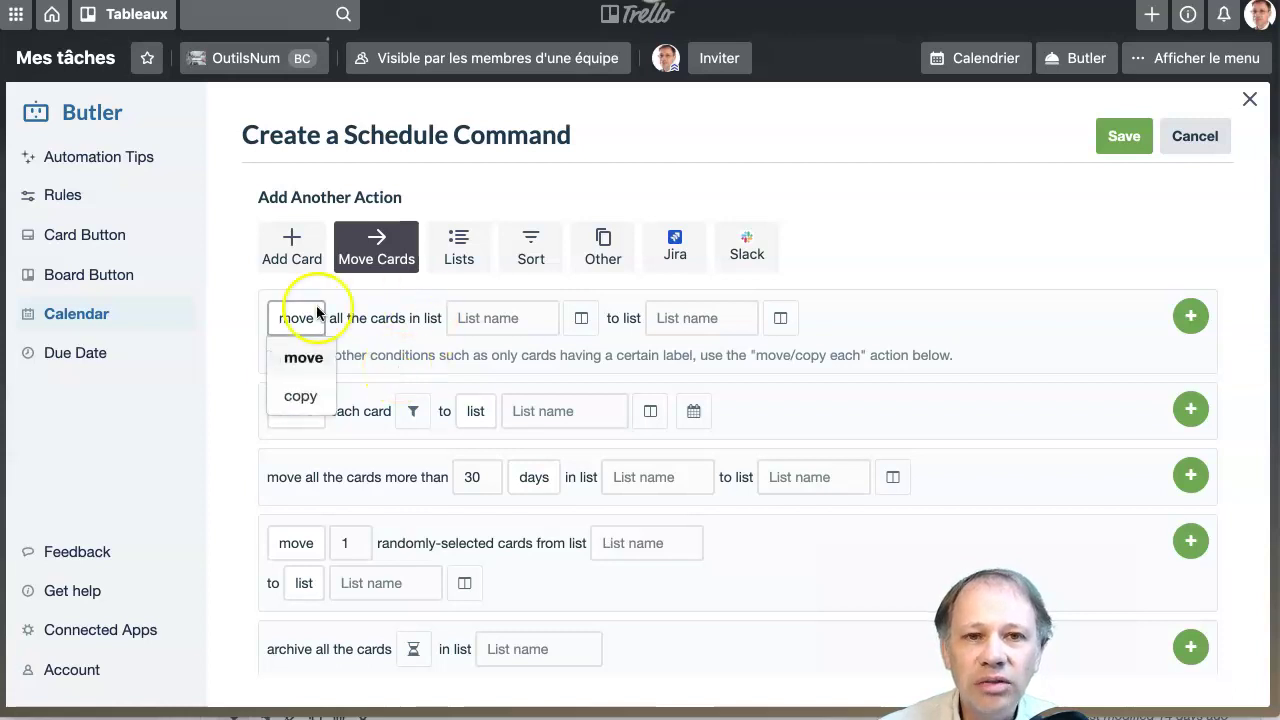
click(502, 314)
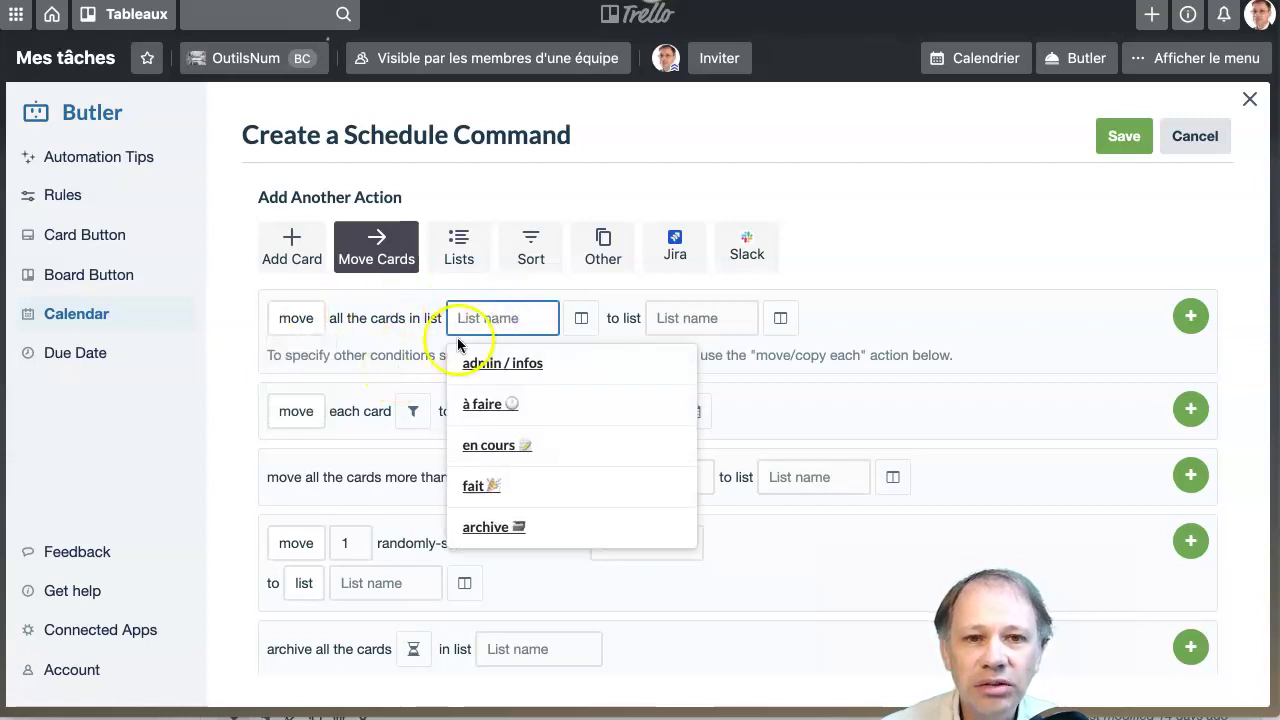
click(490, 484)
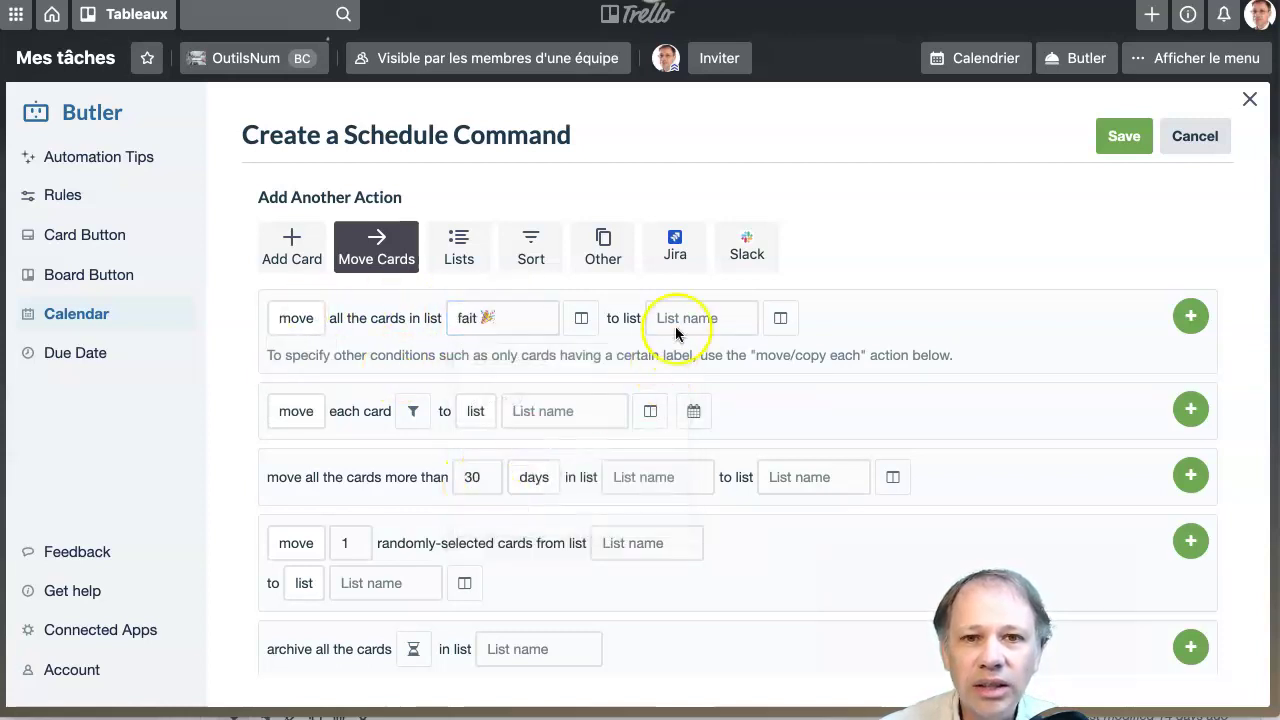
click(676, 328)
click(682, 522)
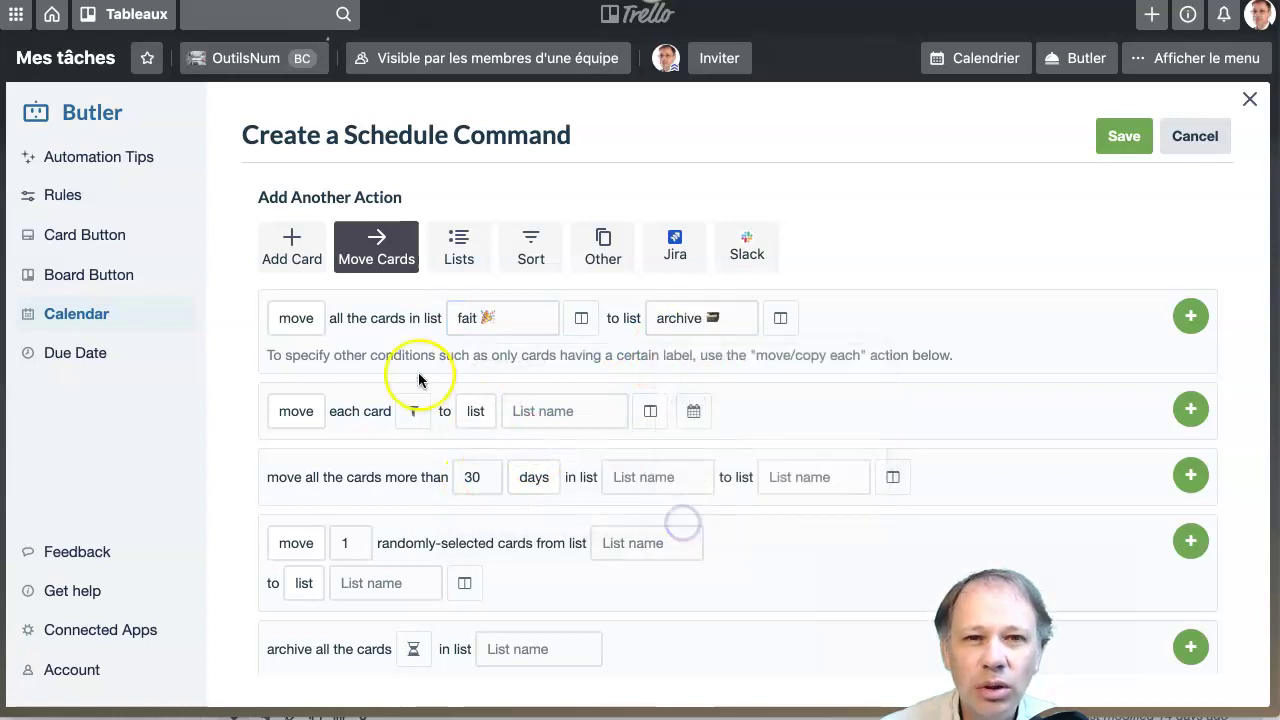
click(286, 317)
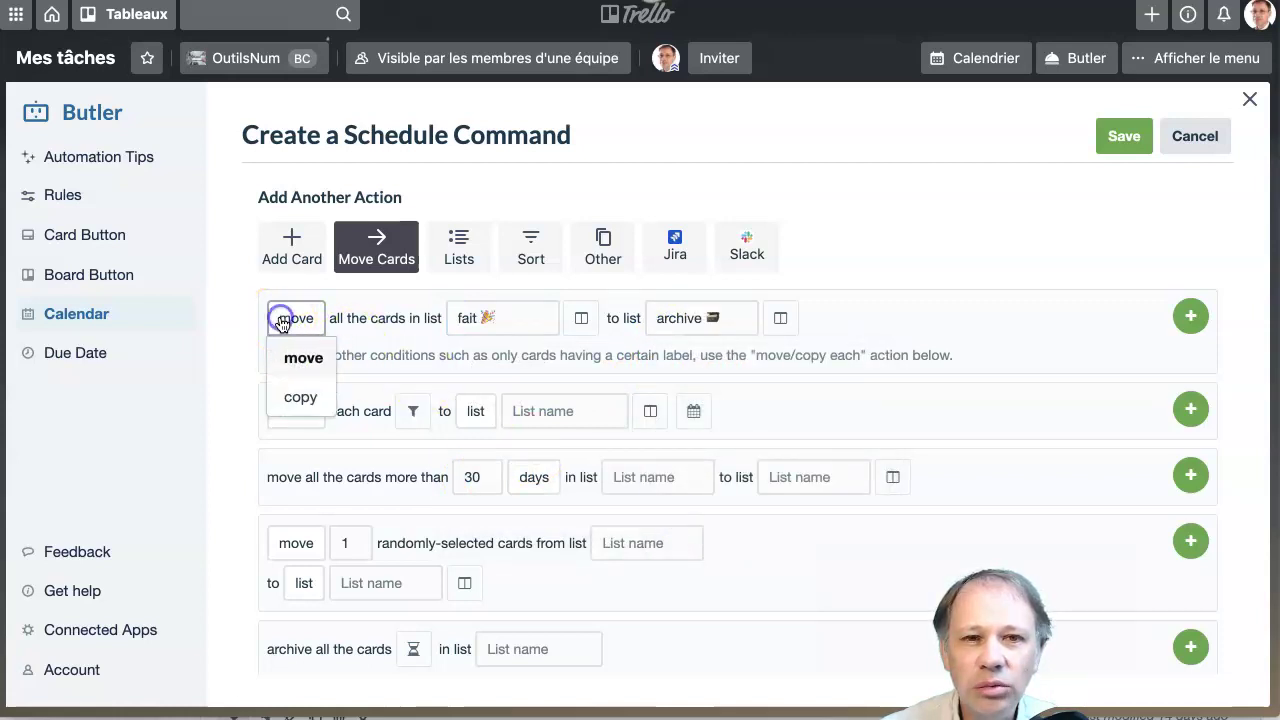
click(229, 331)
click(1177, 317)
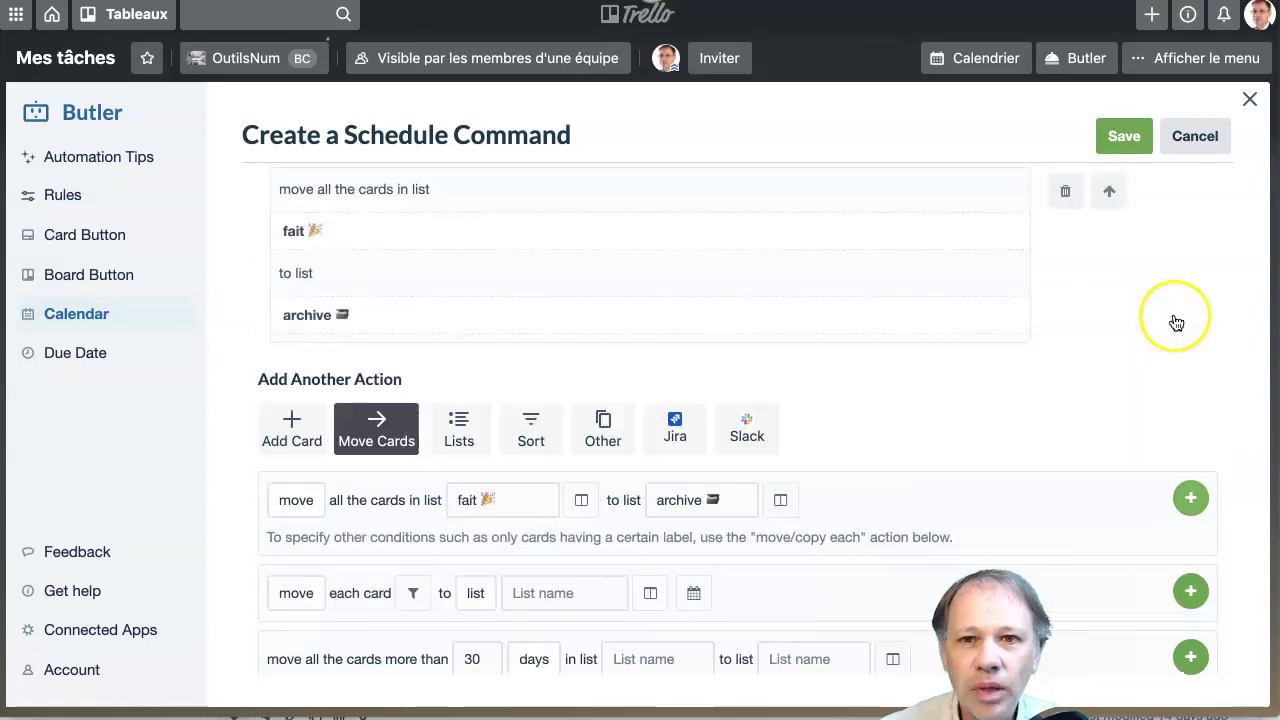
Add an action that archives all the cards in list "archive" and place it before the action moving the "fait 🎉" cards.
scroll(1177, 320, up, 3)
scroll(1177, 323, down, 5)
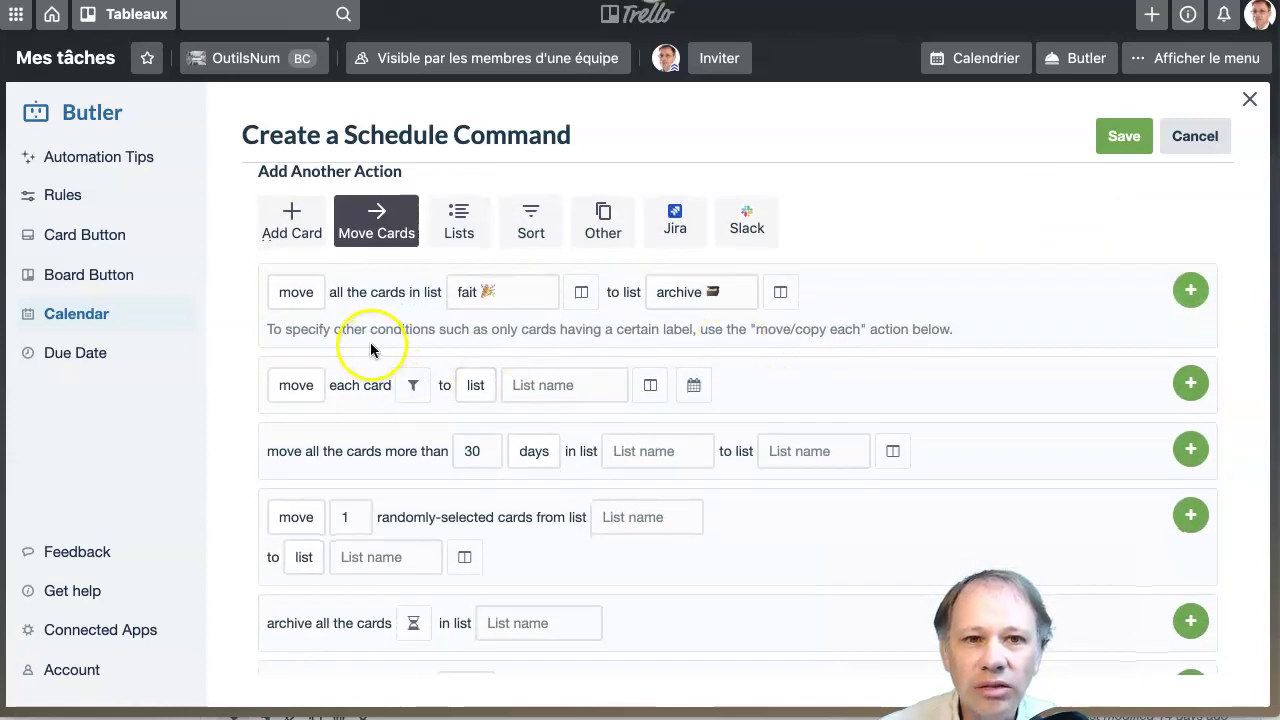
click(298, 293)
click(223, 362)
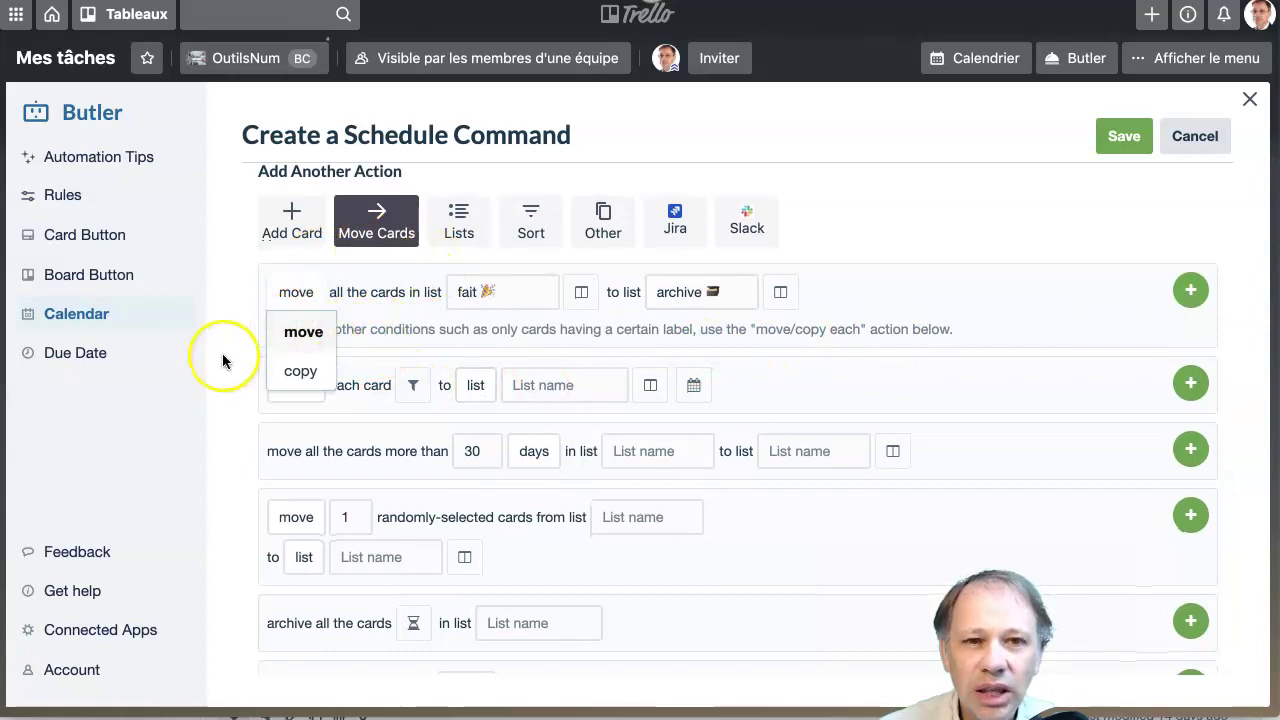
click(517, 621)
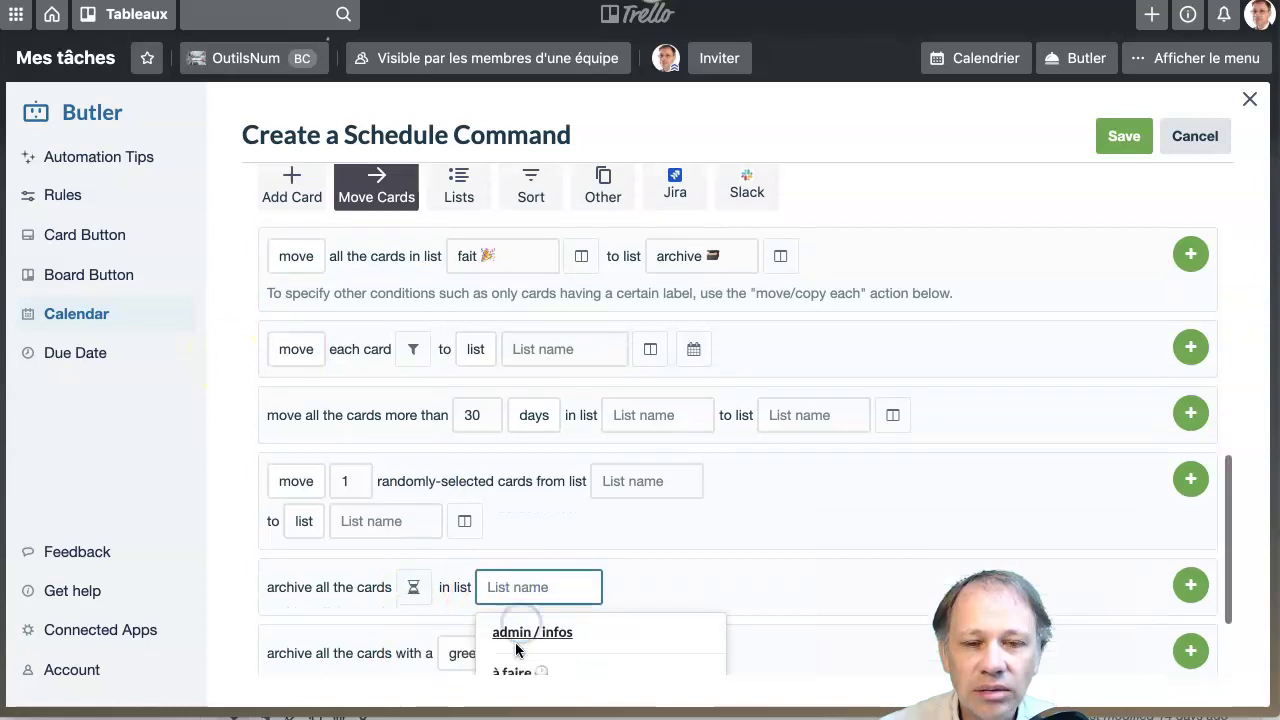
scroll(520, 630, down, 3)
click(513, 650)
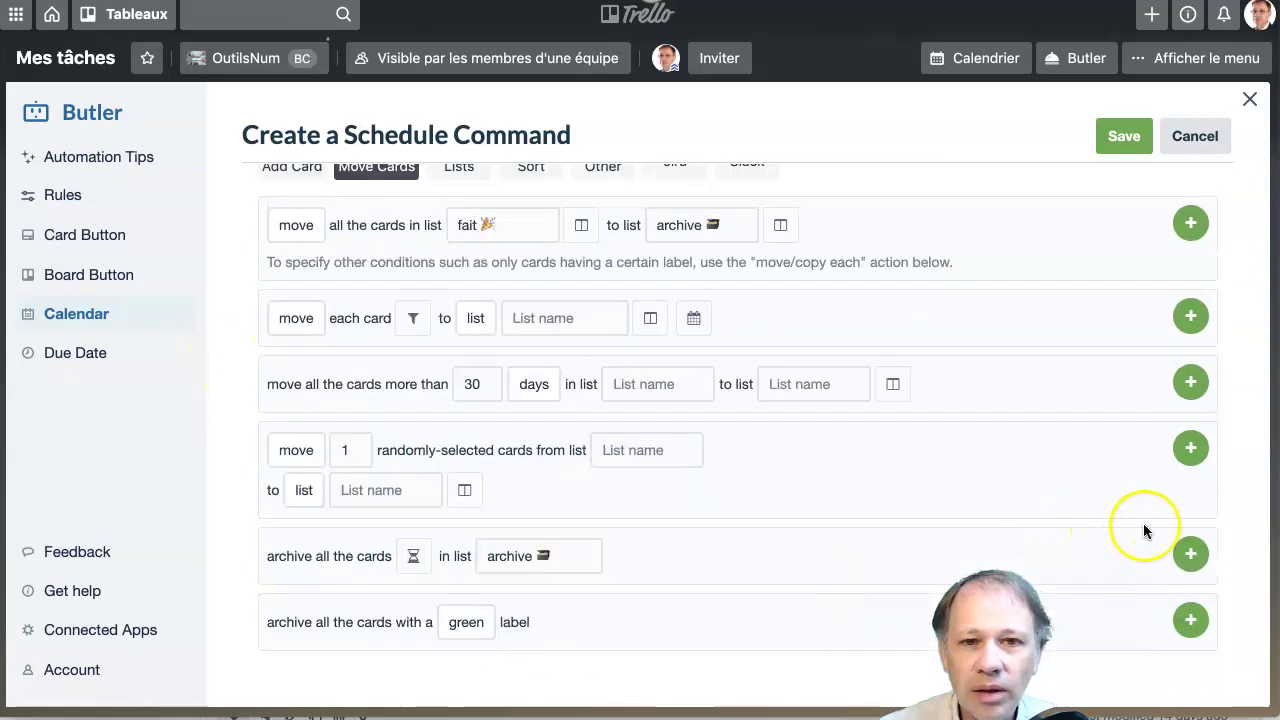
click(1191, 555)
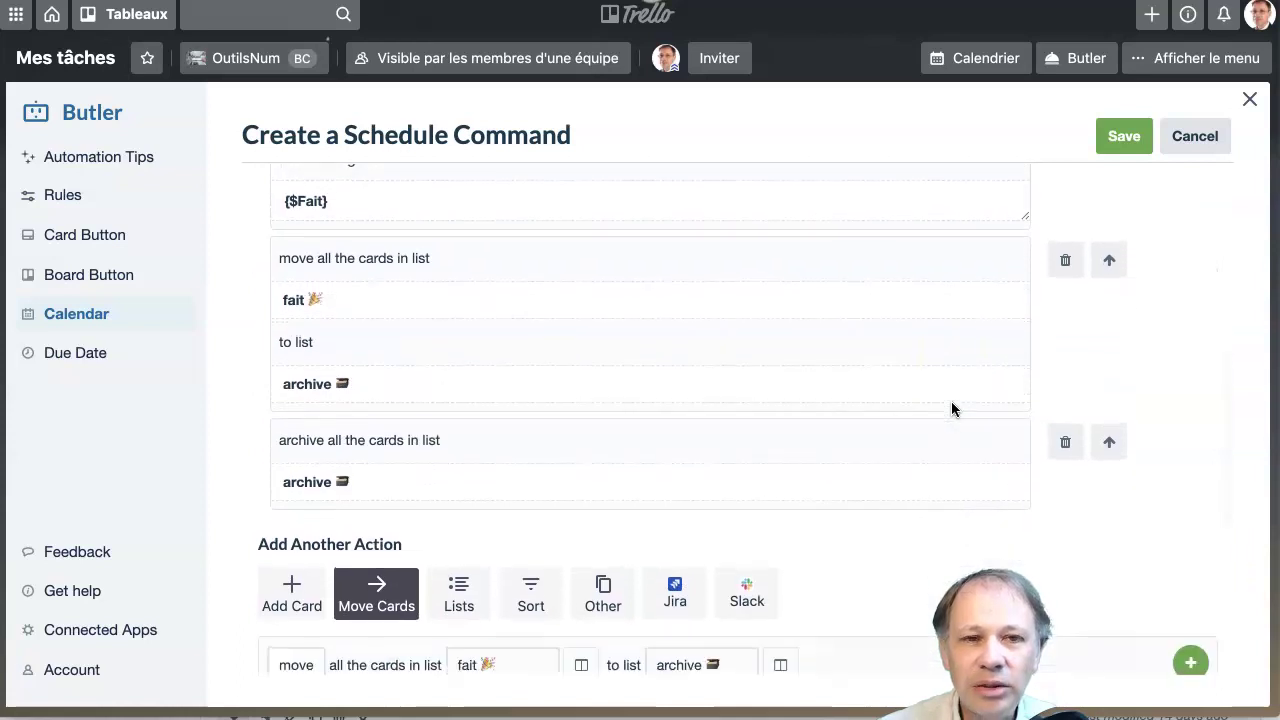
click(1109, 465)
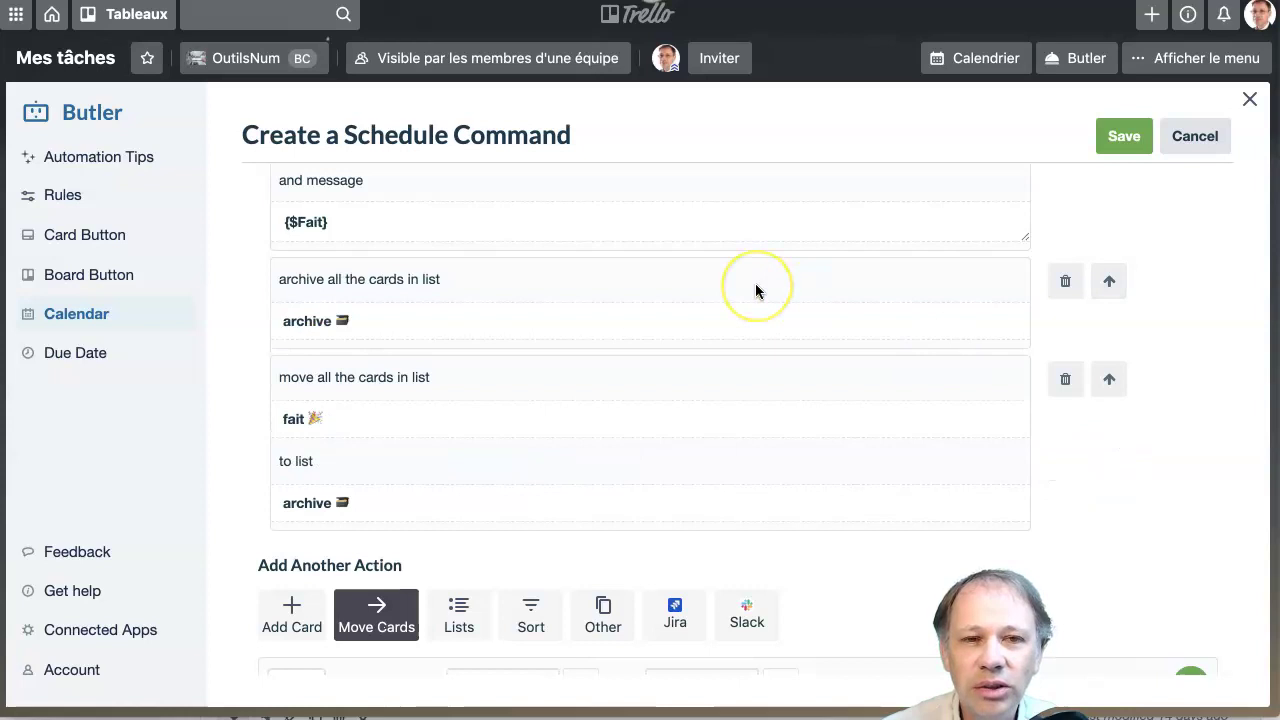
Check the order of the report, email, archive and move actions, and save the schedule command.
scroll(755, 286, up, 2)
scroll(755, 283, up, 5)
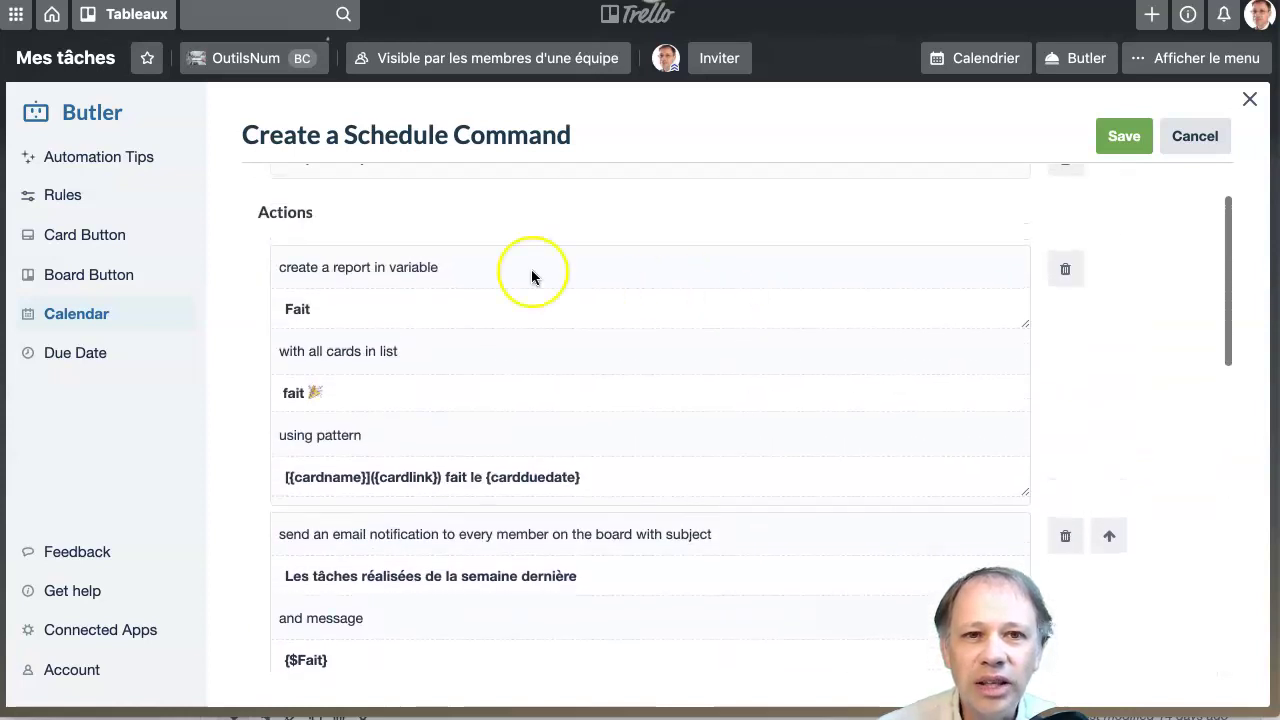
scroll(309, 323, down, 2)
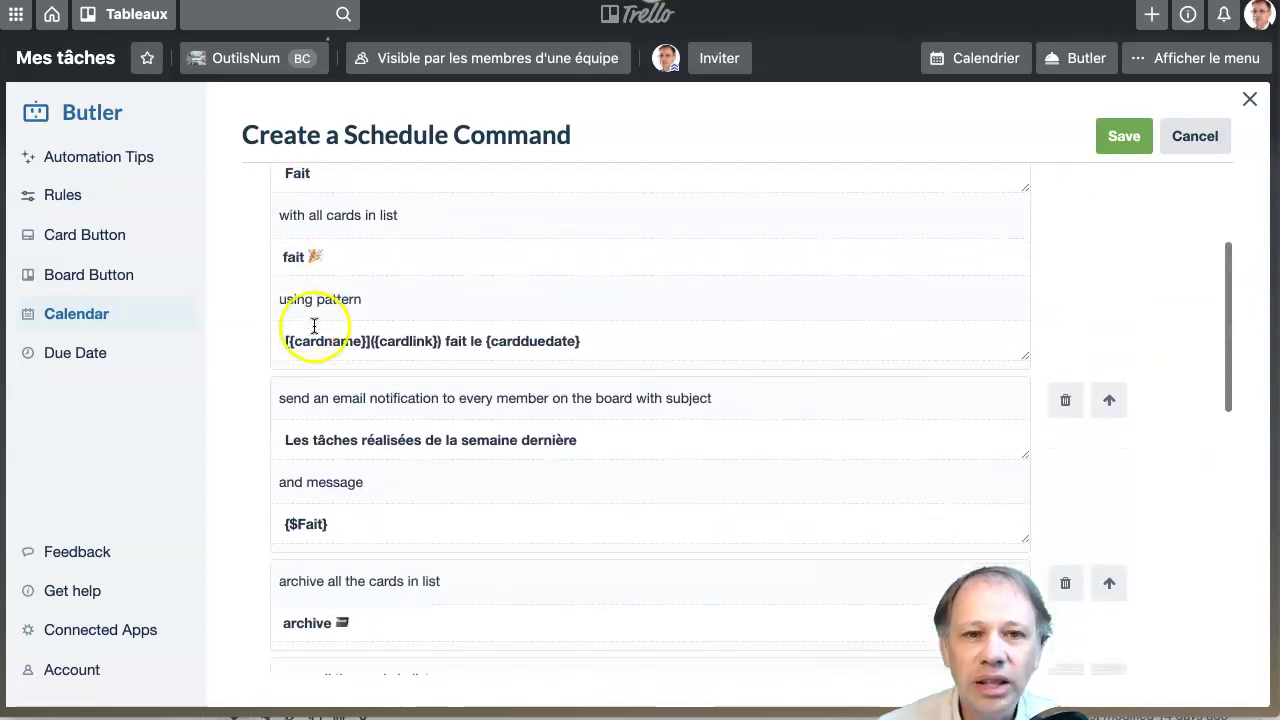
scroll(578, 350, down, 3)
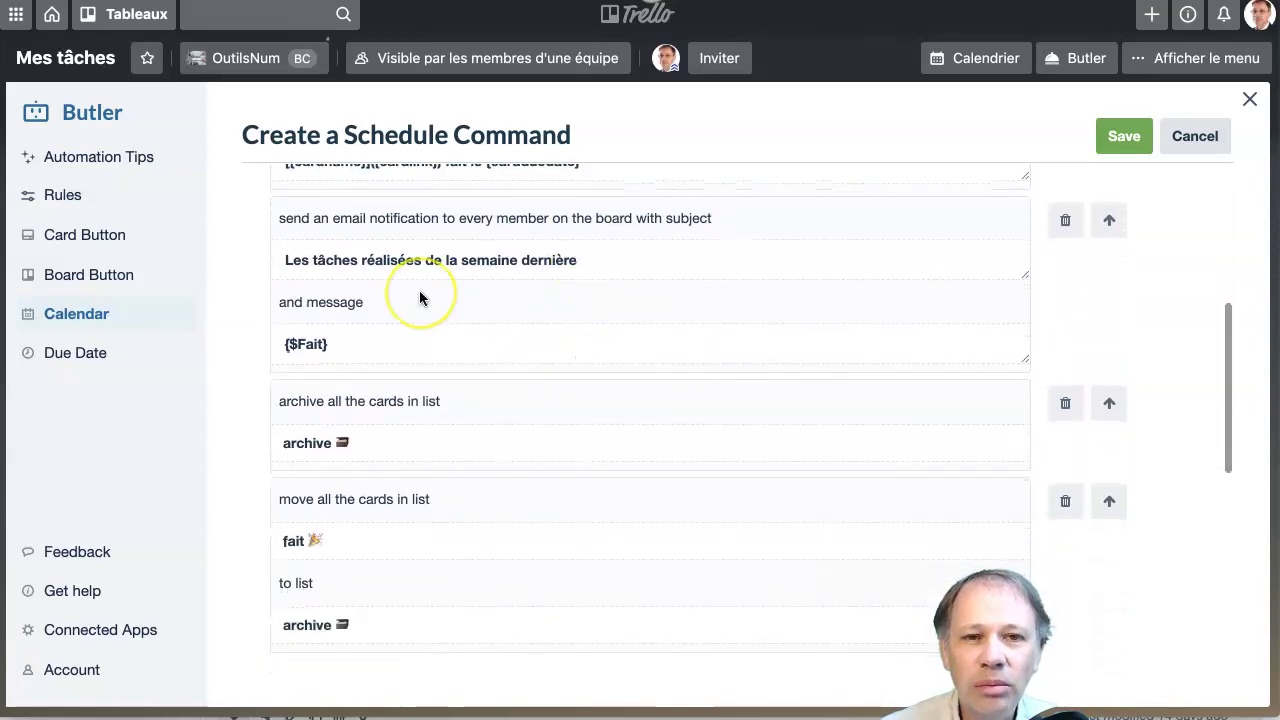
scroll(417, 295, down, 1)
scroll(420, 297, down, 1)
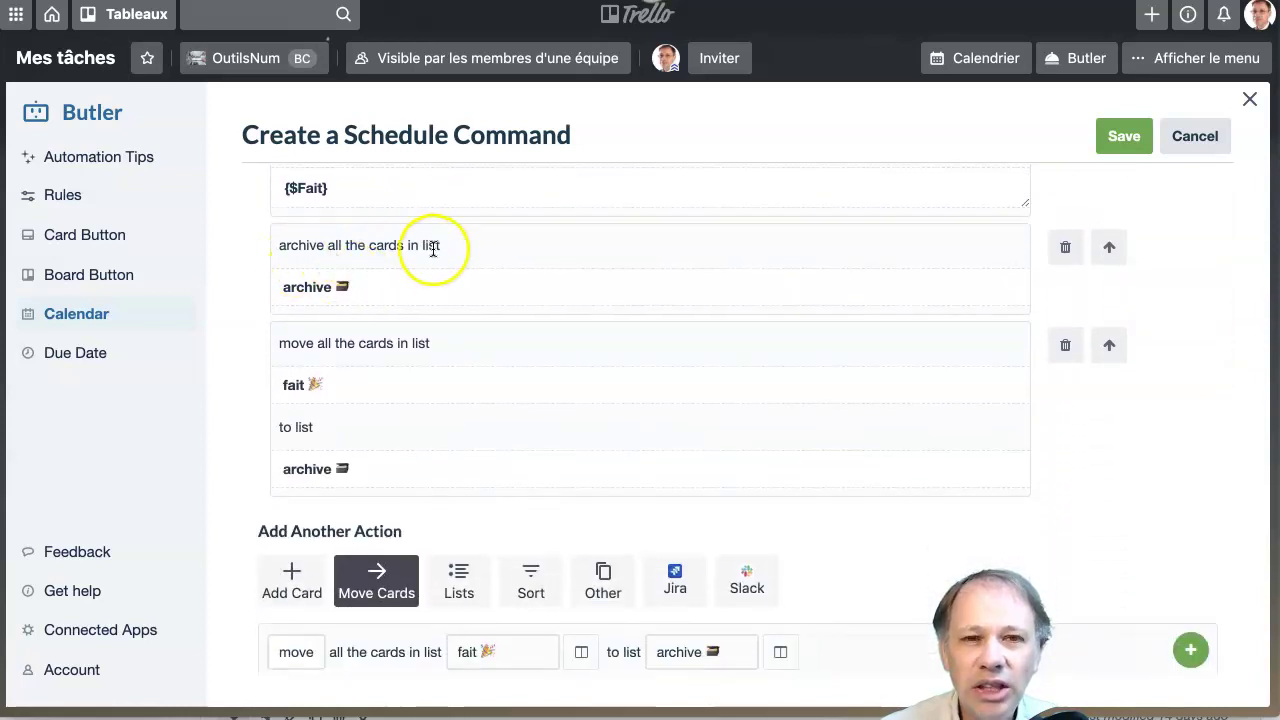
scroll(433, 250, up, 1)
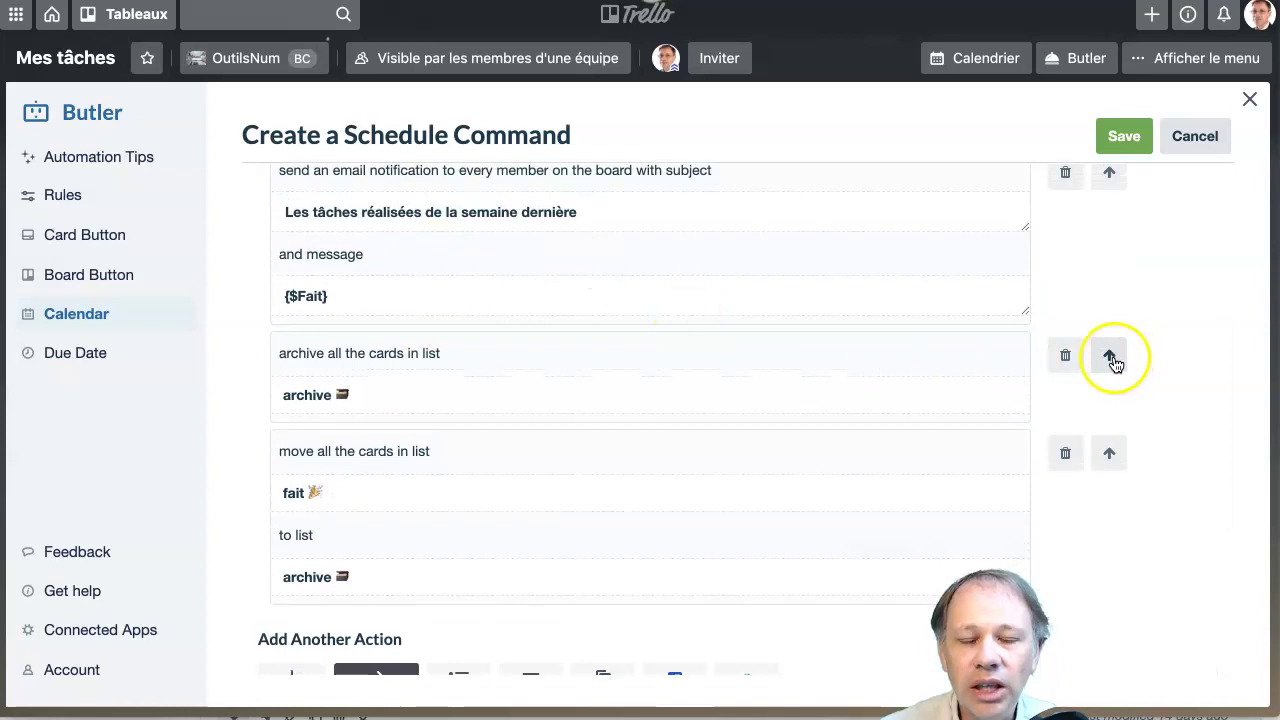
scroll(820, 330, up, 2)
scroll(820, 330, down, 3)
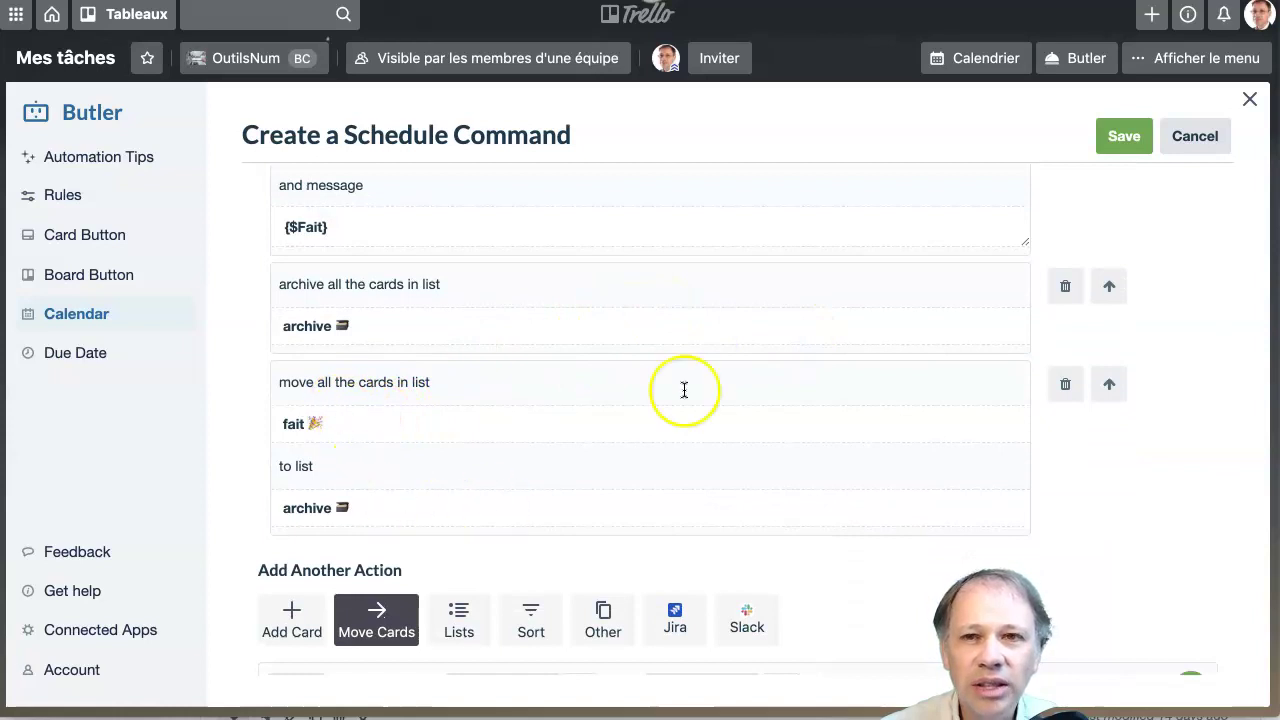
click(1112, 140)
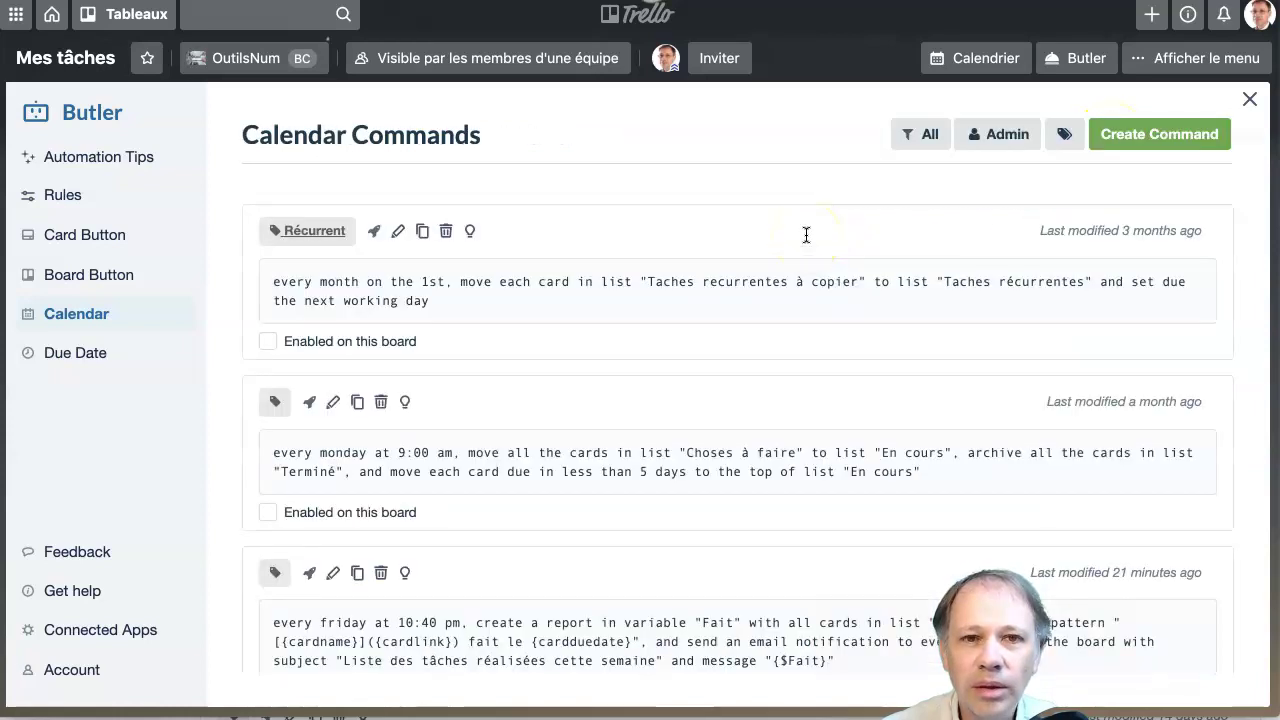
Filter the calendar commands to the enabled ones, disable the Friday 10:40 pm report command on this board, and return to the board.
click(929, 134)
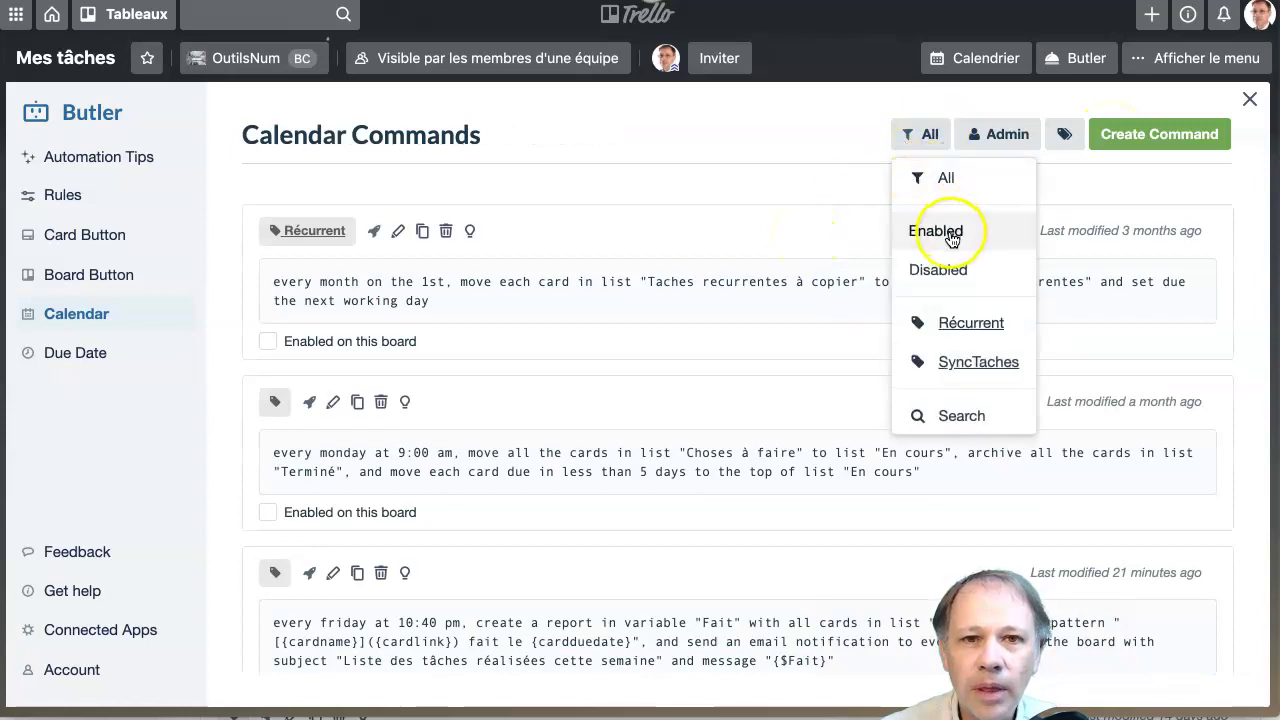
click(936, 231)
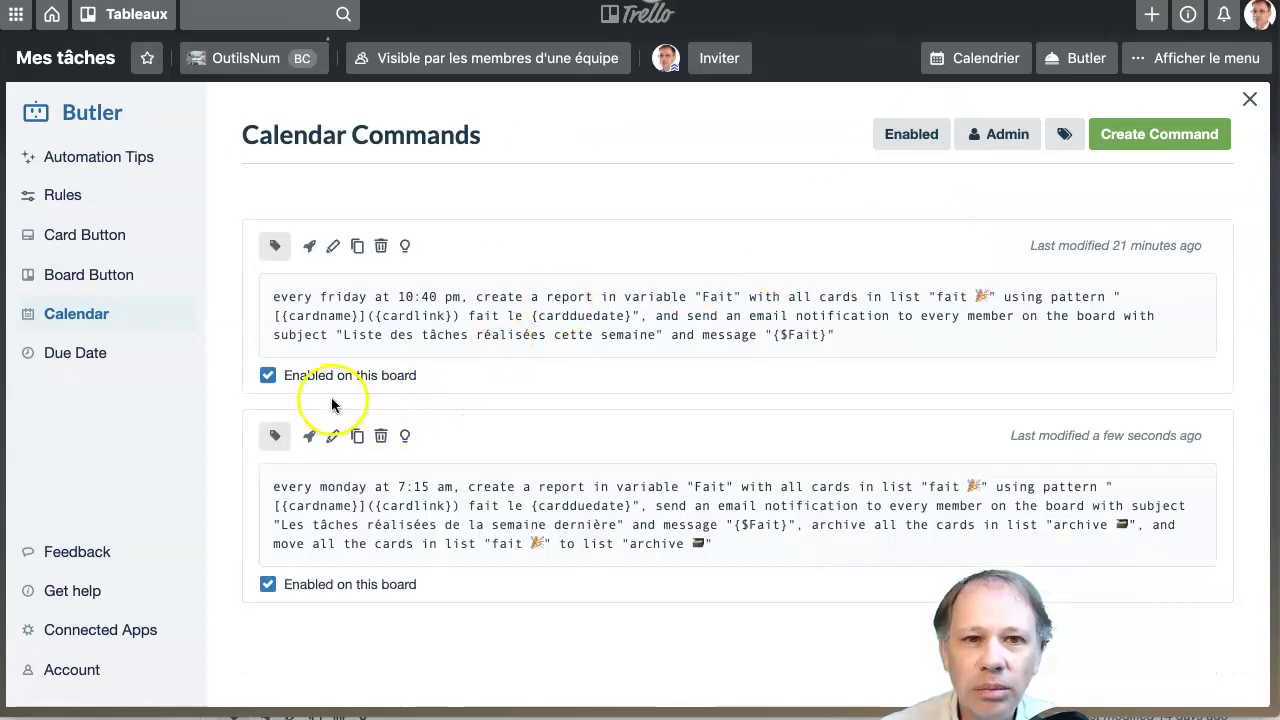
click(268, 376)
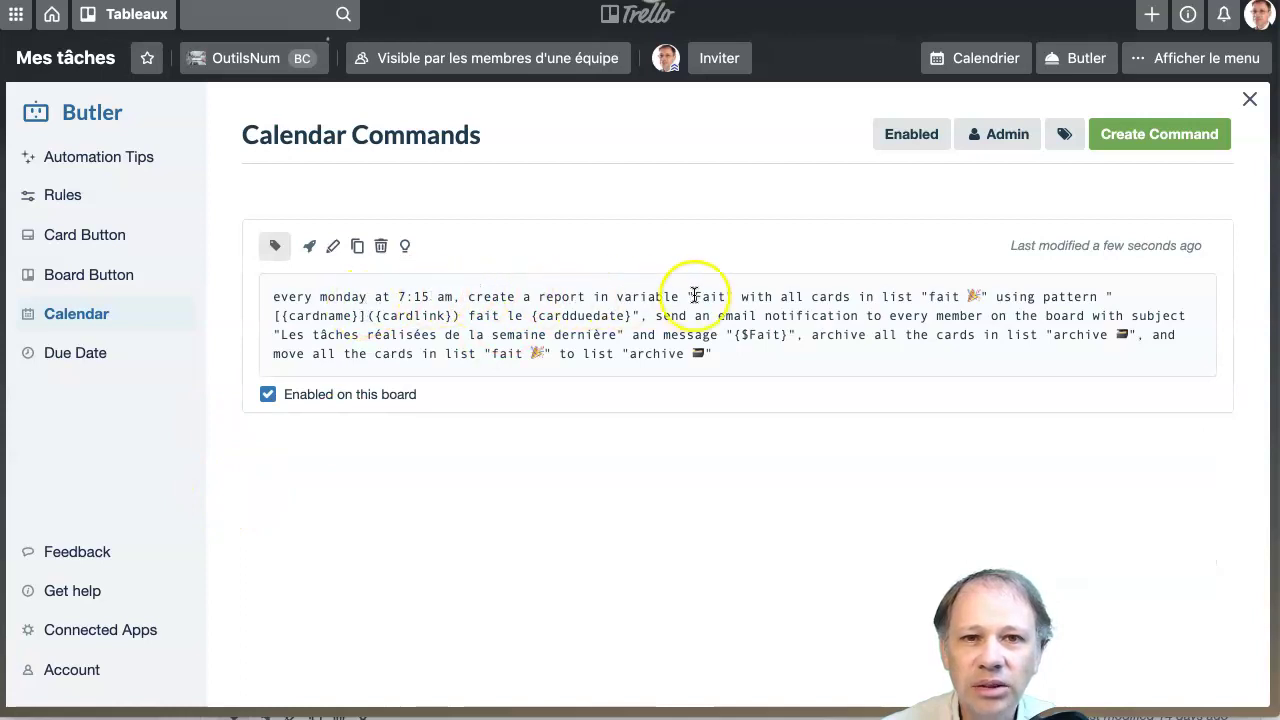
click(1249, 98)
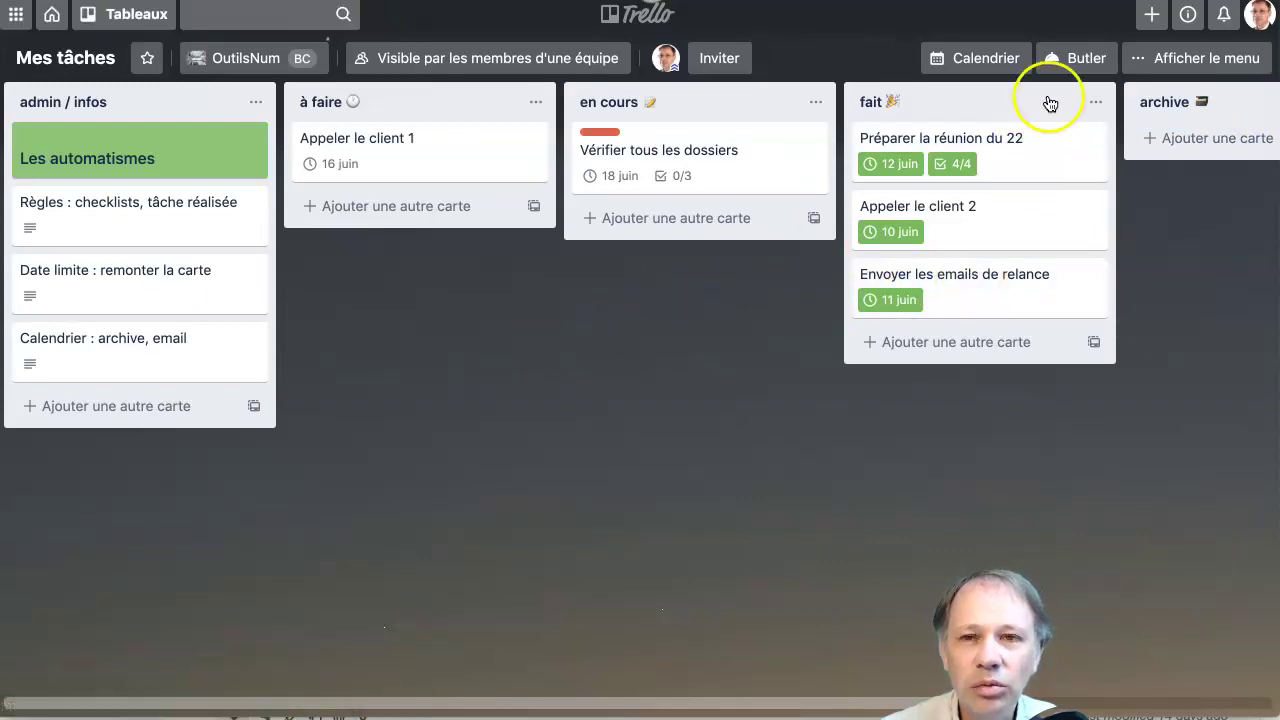
Find the Monday 7:15 am command among Butler's enabled calendar commands and run it immediately.
click(1085, 62)
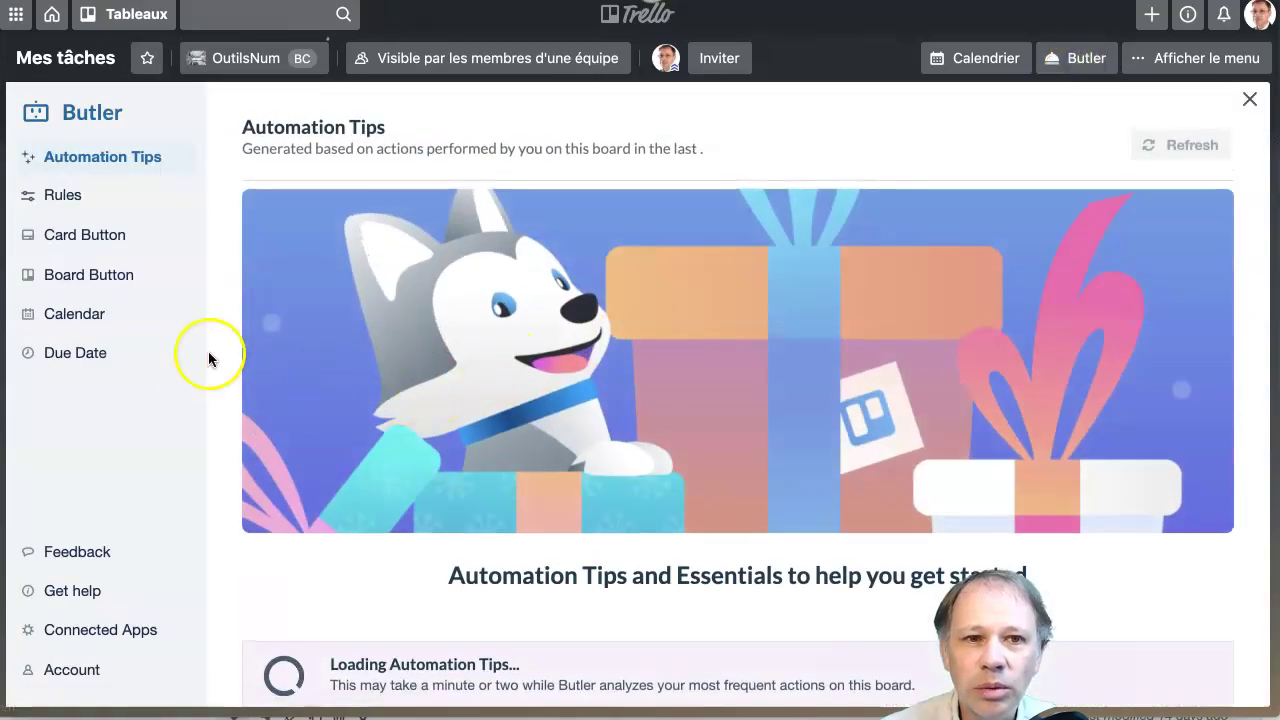
click(94, 322)
click(906, 134)
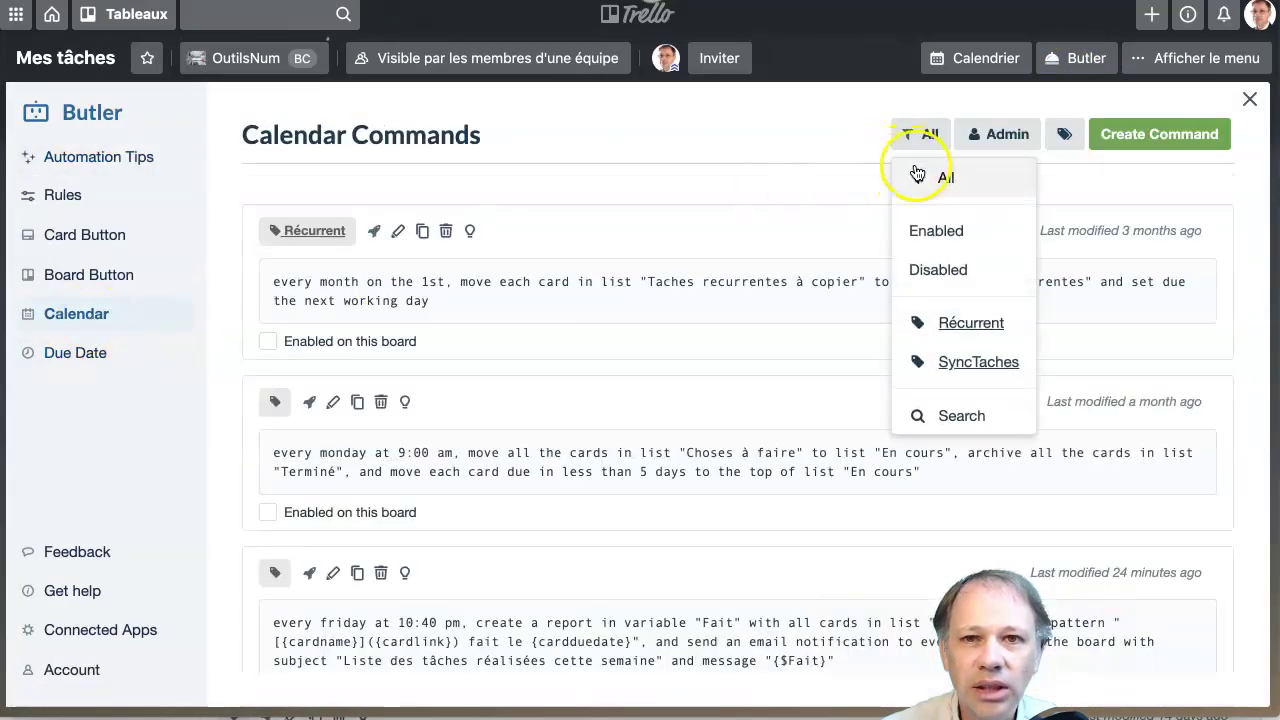
click(936, 232)
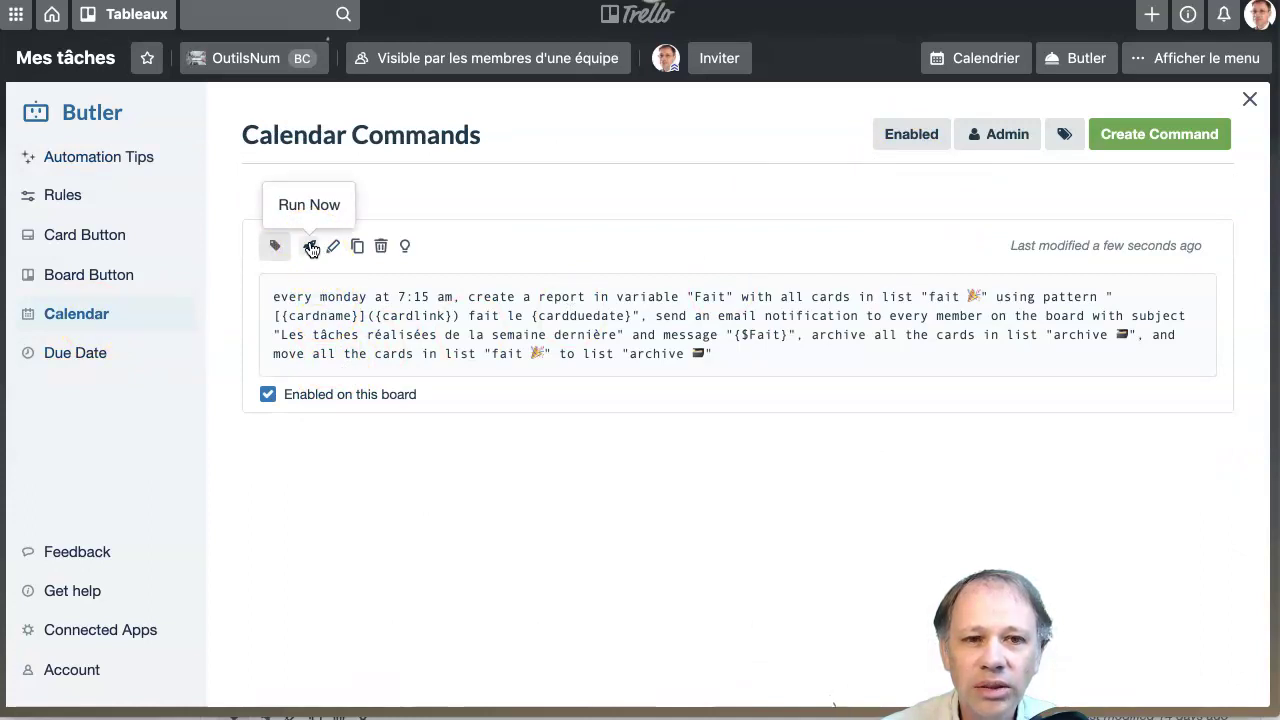
click(311, 248)
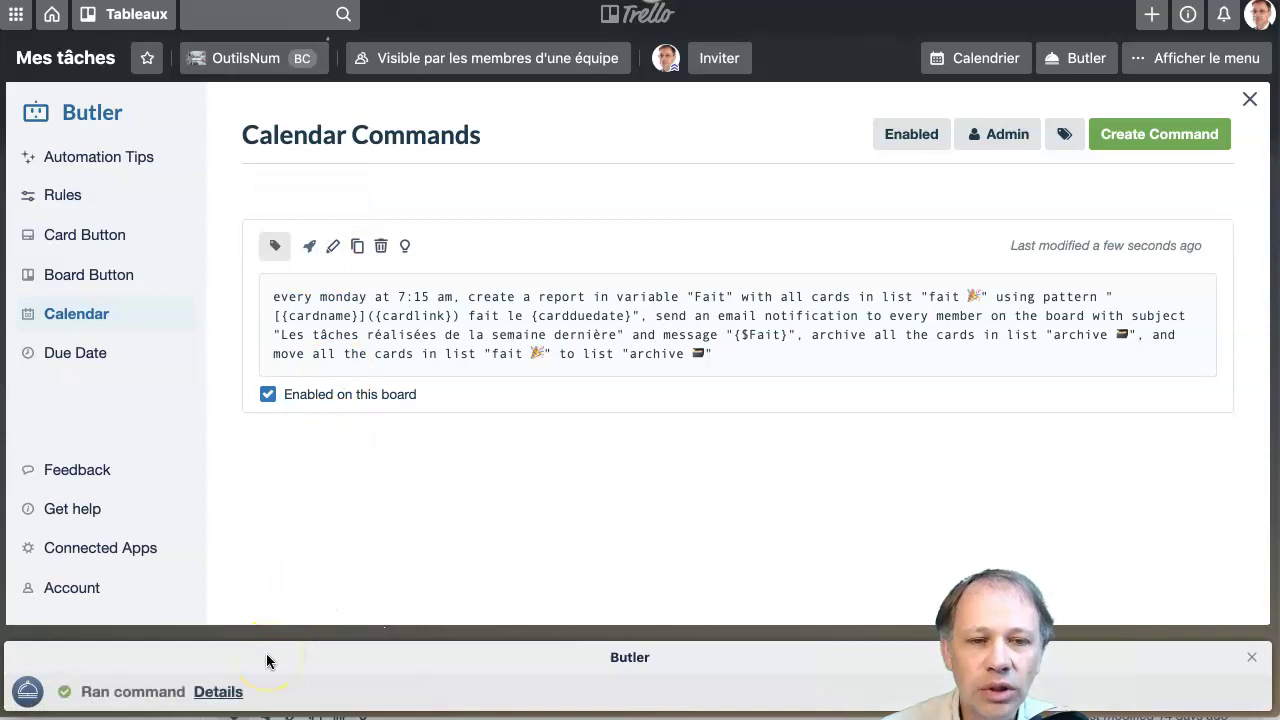
Examine the run details of the executed command for the report, email, archive and move actions.
click(220, 691)
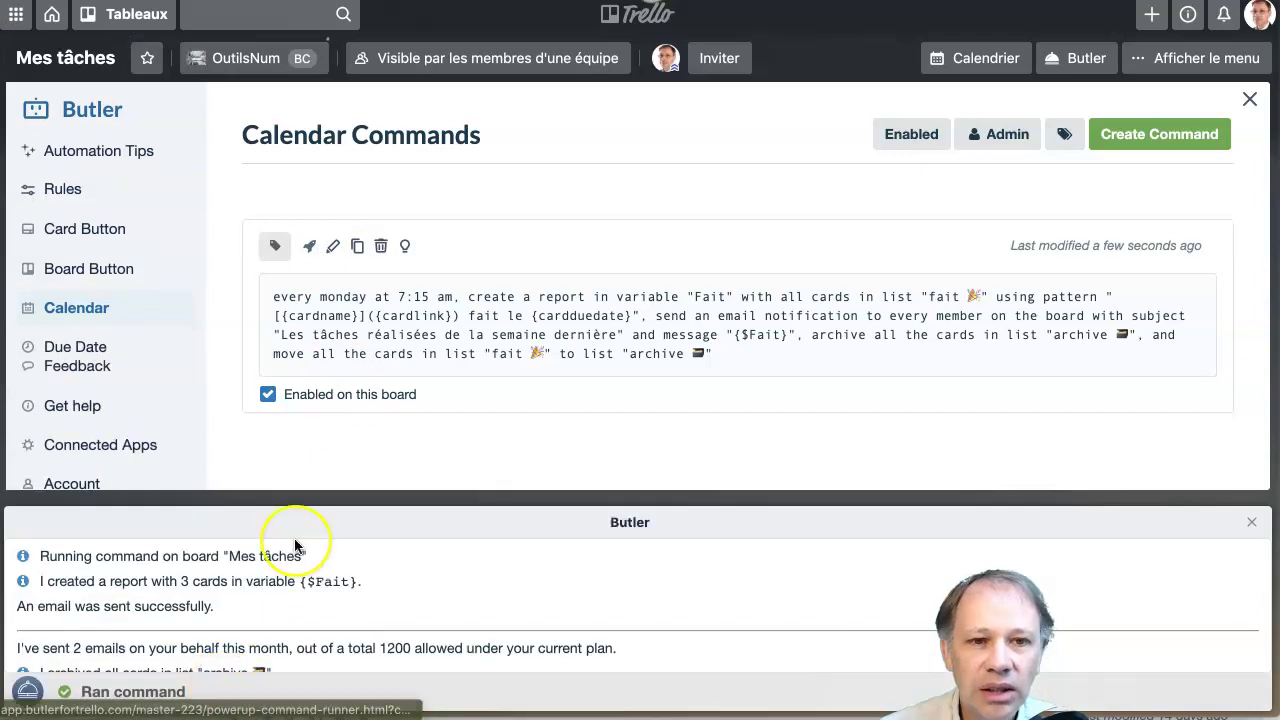
scroll(294, 538, down, 2)
scroll(294, 538, up, 2)
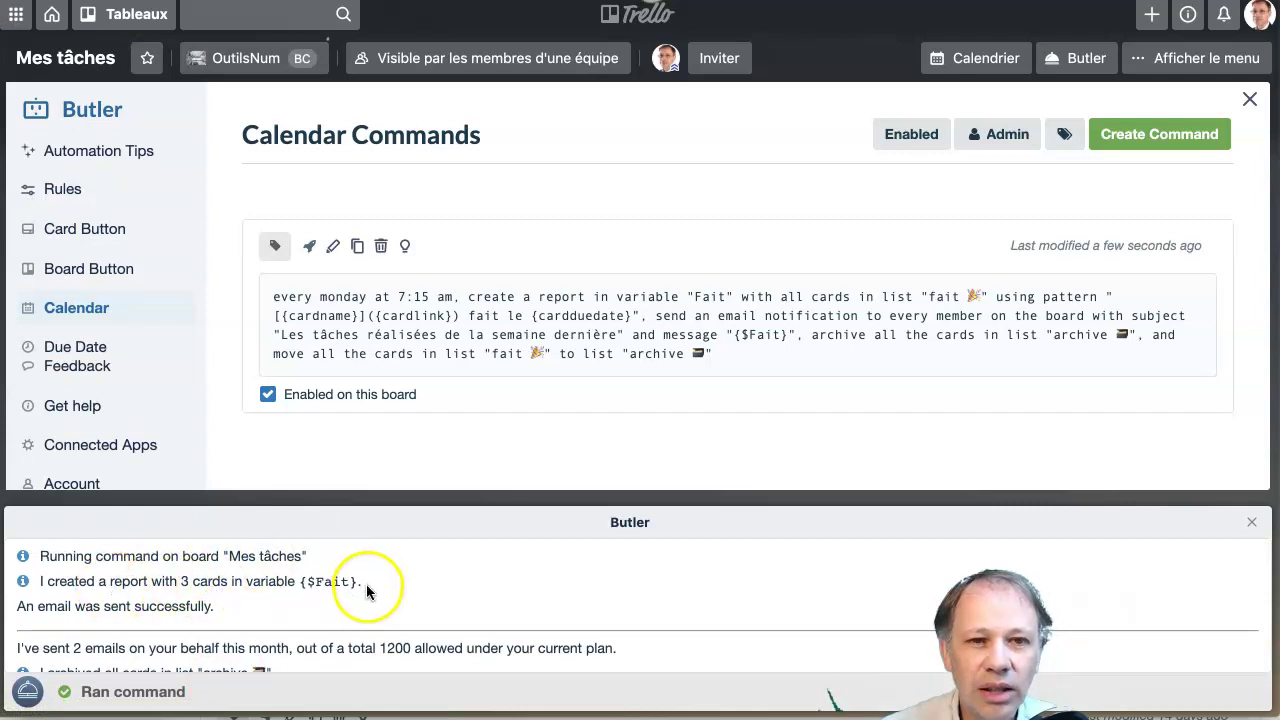
scroll(215, 608, down, 1)
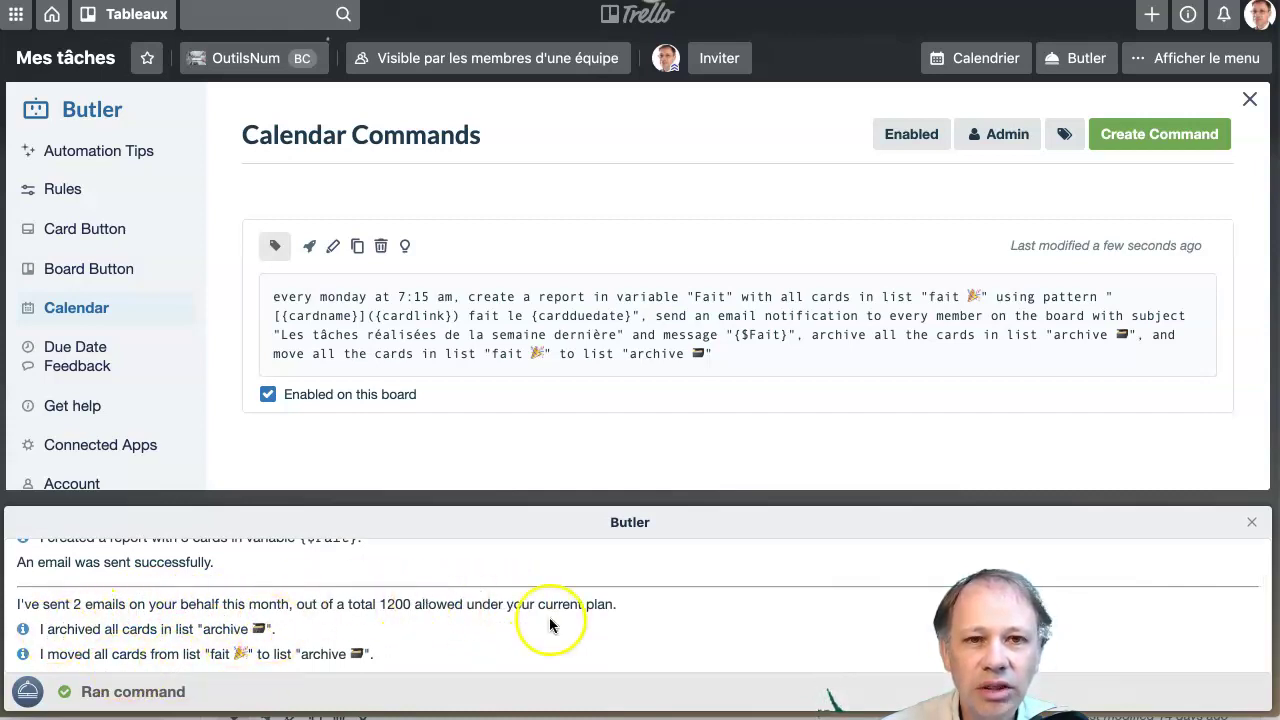
Close Butler and its run log, and check the cards in the "fait 🎉" and "archive" lists on the board.
click(1250, 100)
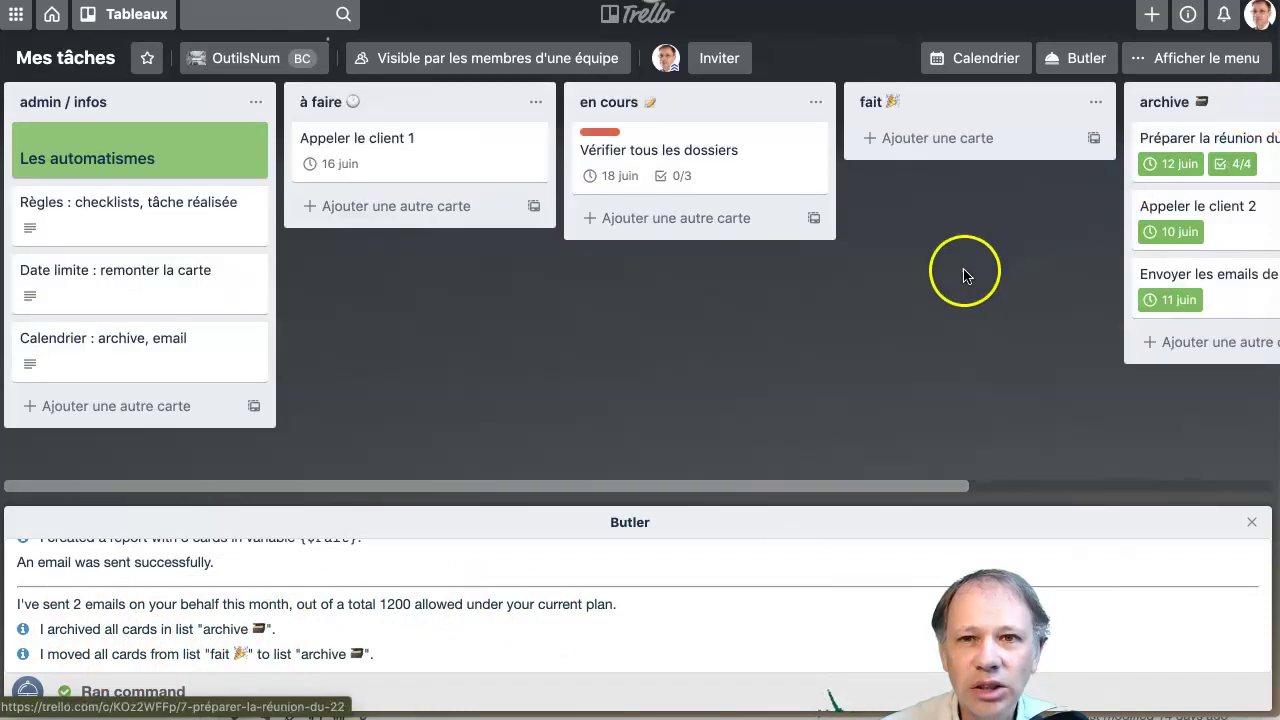
click(1251, 523)
scroll(963, 408, right, 3)
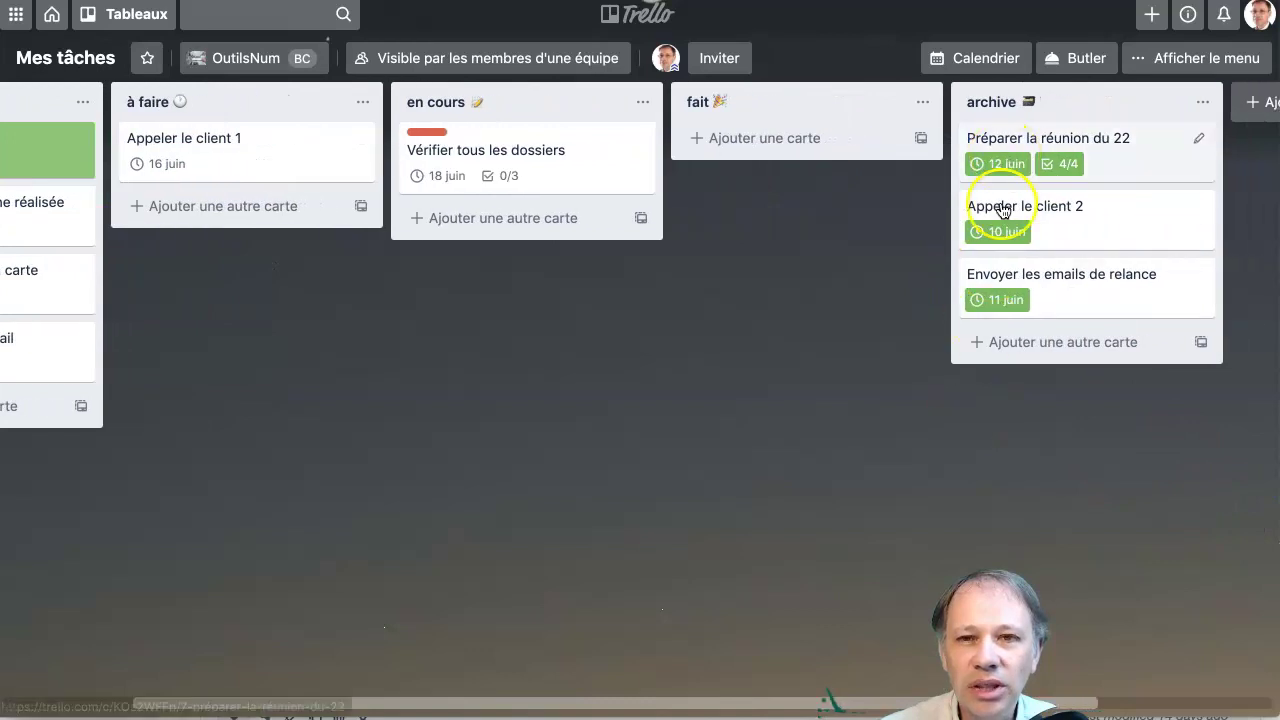
scroll(856, 235, right, 3)
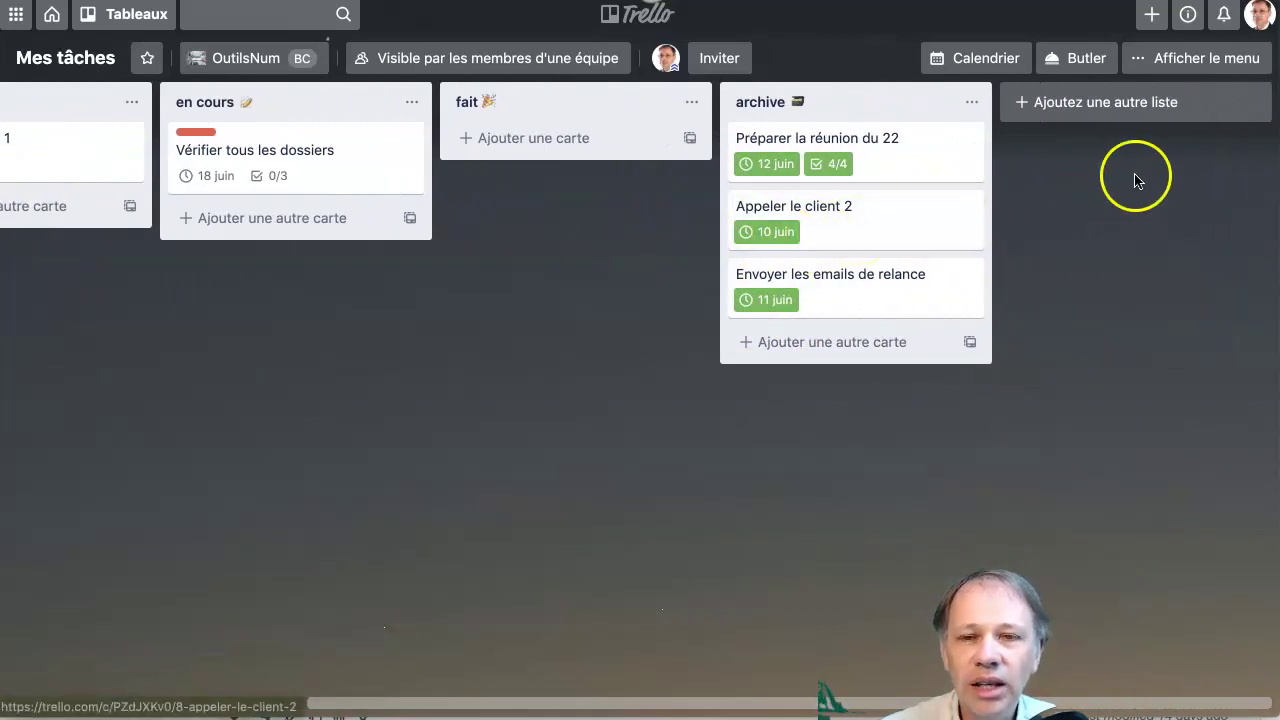
scroll(1054, 194, left, 5)
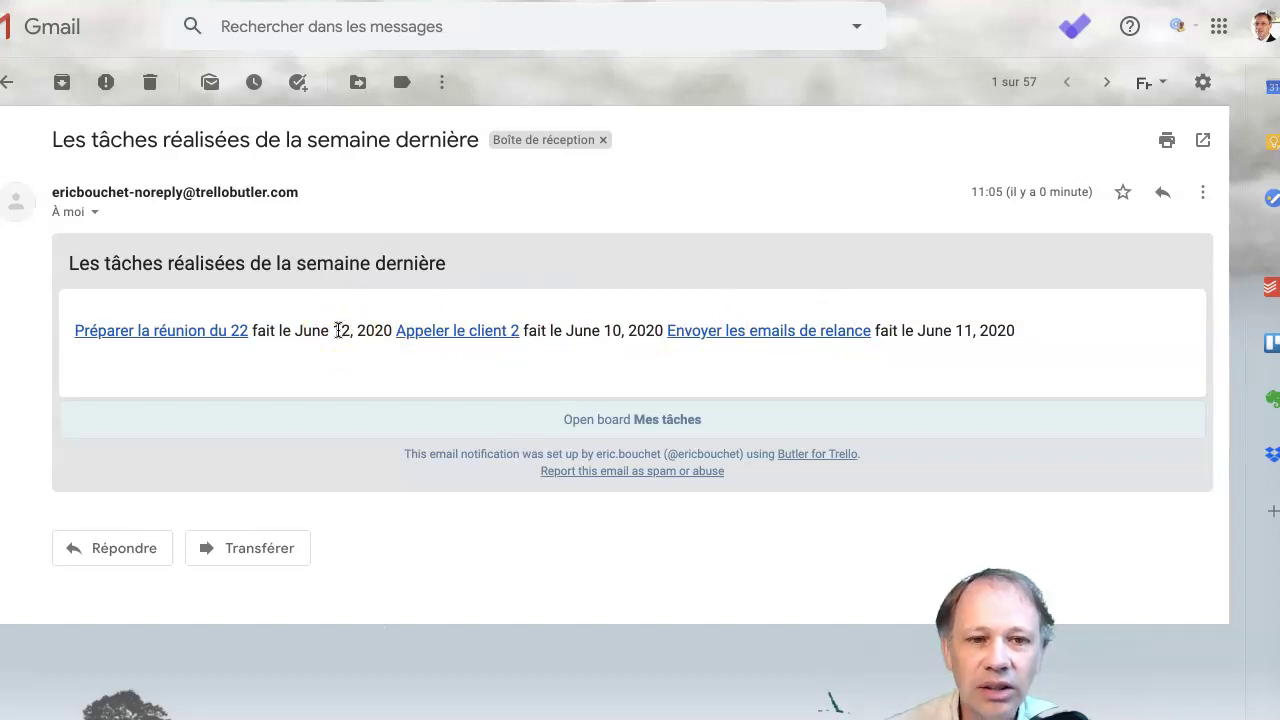
Switch from the report email in Gmail back to Ghost Browser.
key(super+Tab)
key(super+Tab)
key(super+Tab)
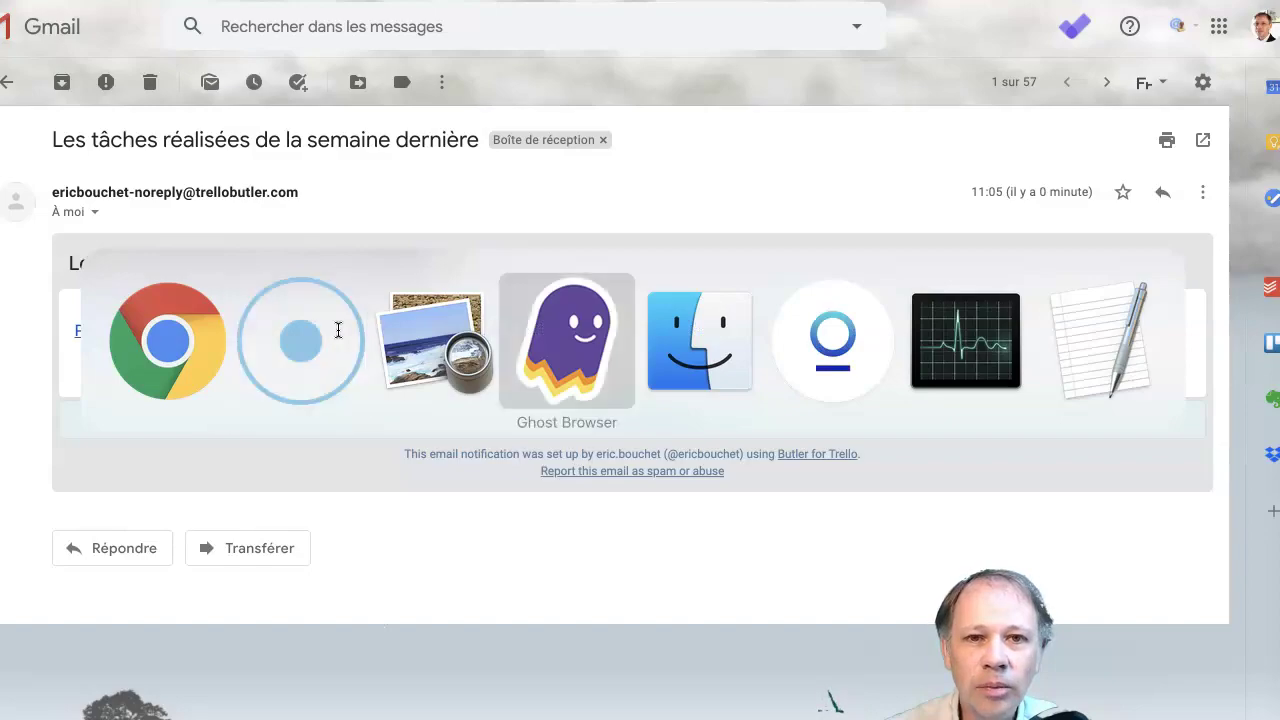